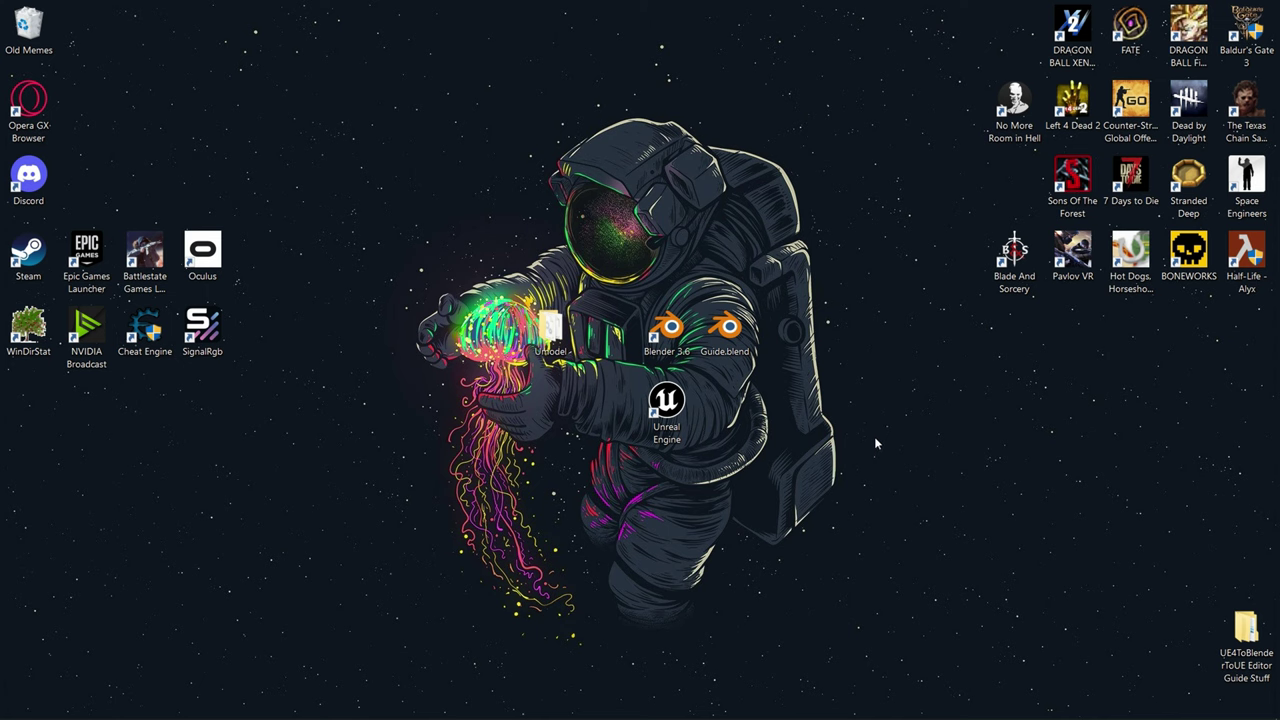
Switch to Blender and deselect the torso mesh and its material nodes' parent object in the character view
{"action": "mouse_move", "coordinate": [731, 713]}
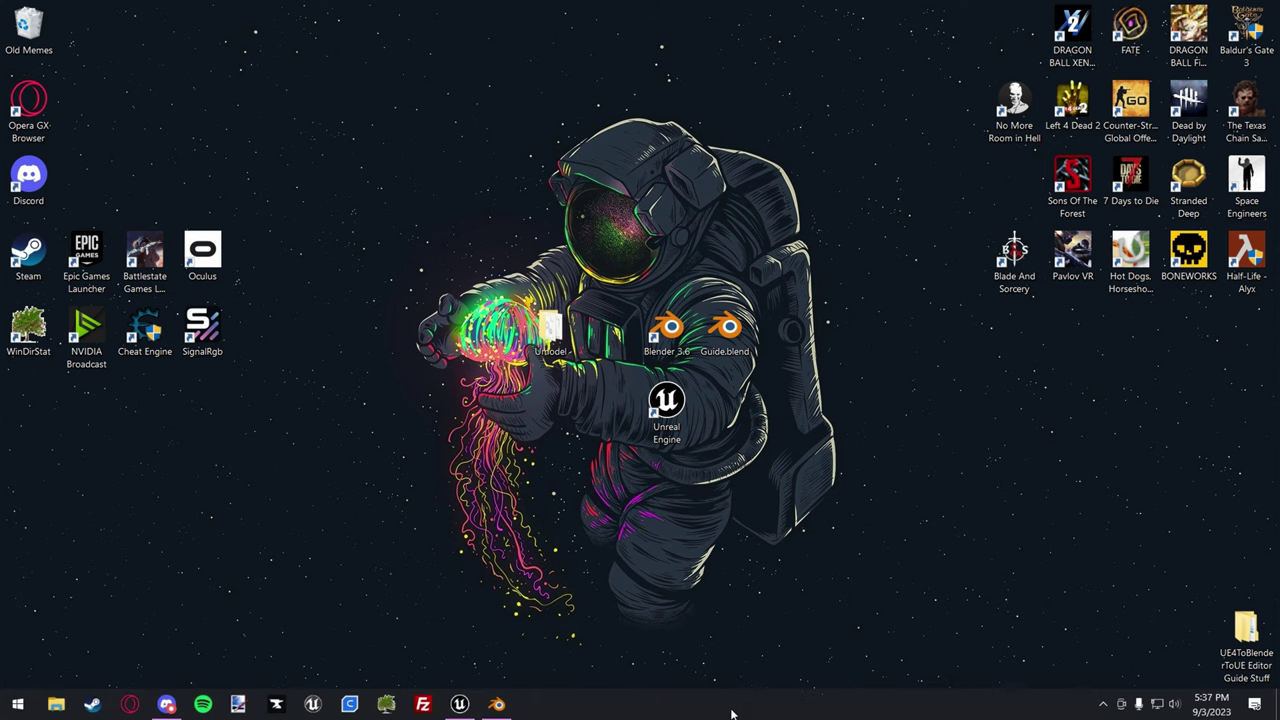
{"action": "left_click", "coordinate": [497, 705]}
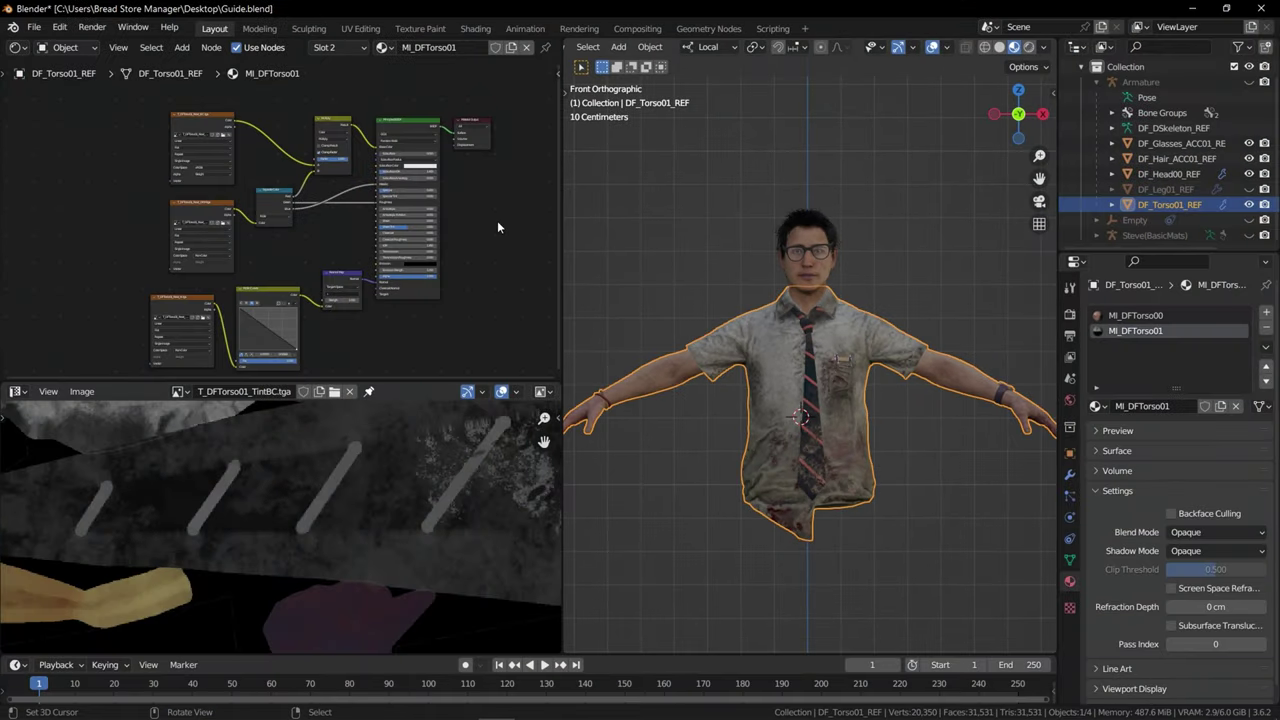
{"action": "scroll", "coordinate": [330, 250], "scroll_direction": "up", "scroll_amount": 3}
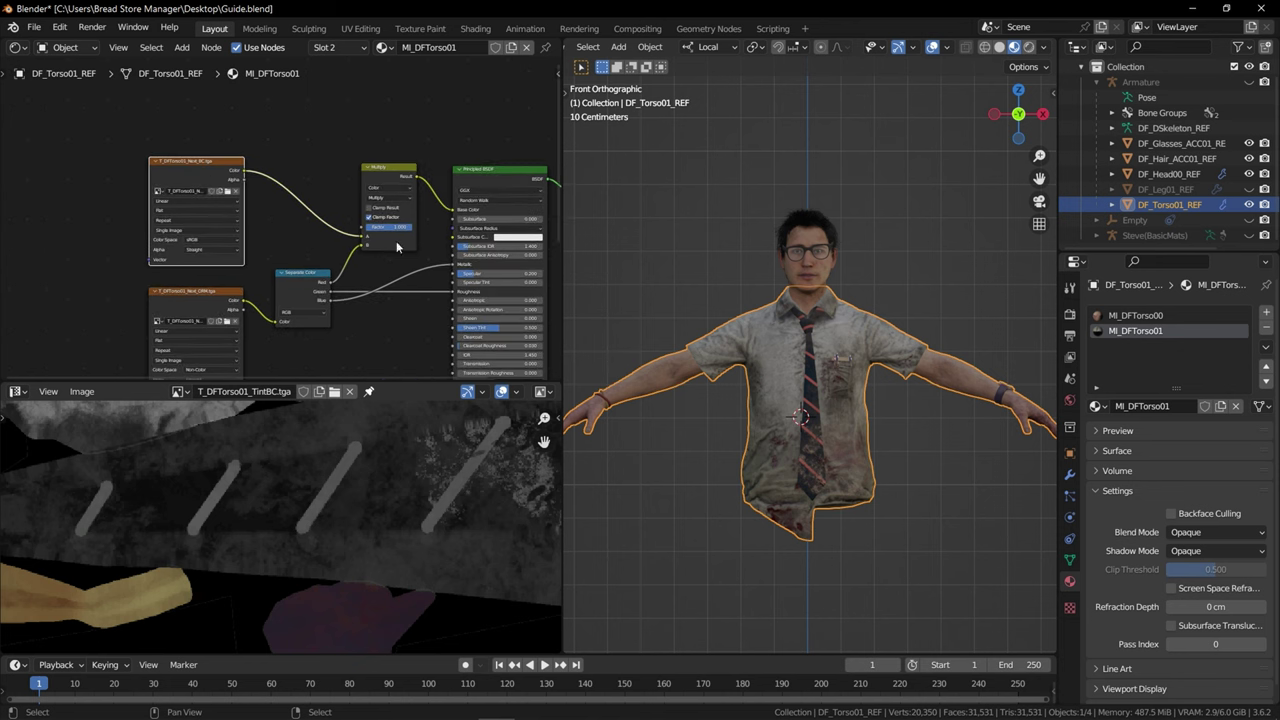
{"action": "key", "text": "alt+a"}
{"action": "scroll", "coordinate": [773, 374], "scroll_direction": "up", "scroll_amount": 4}
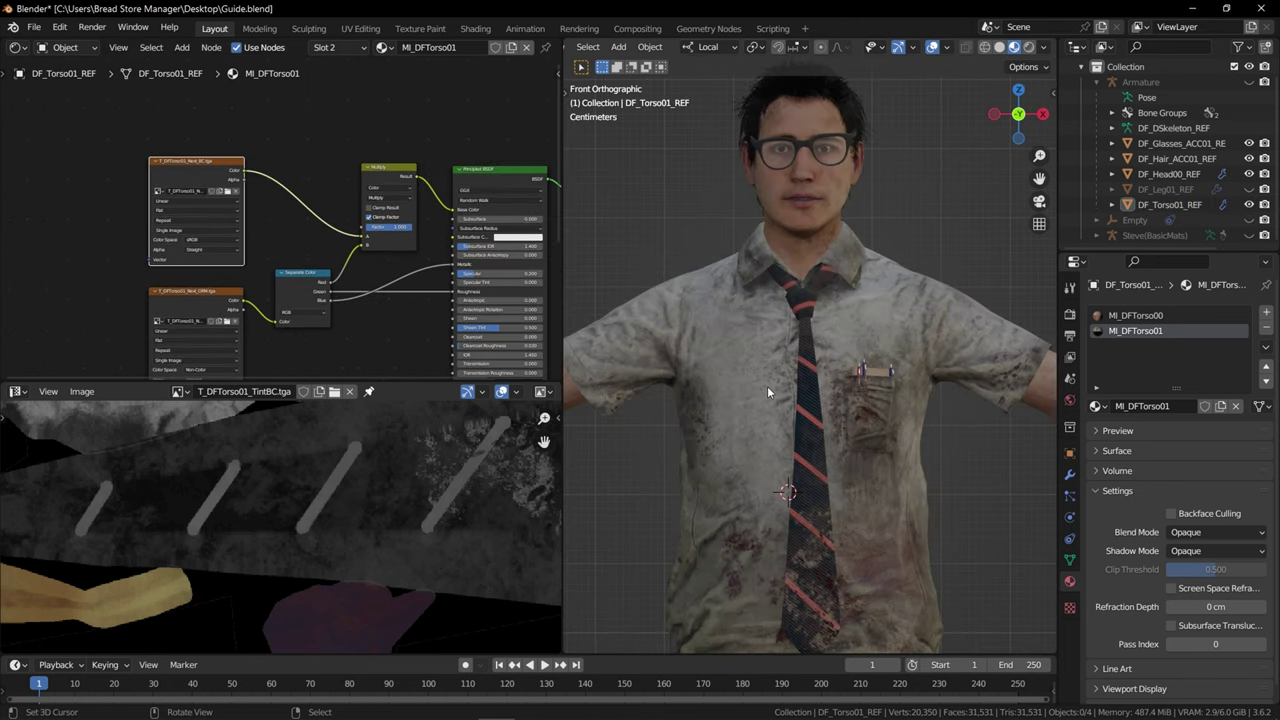
{"action": "scroll", "coordinate": [767, 386], "scroll_direction": "down", "scroll_amount": 6}
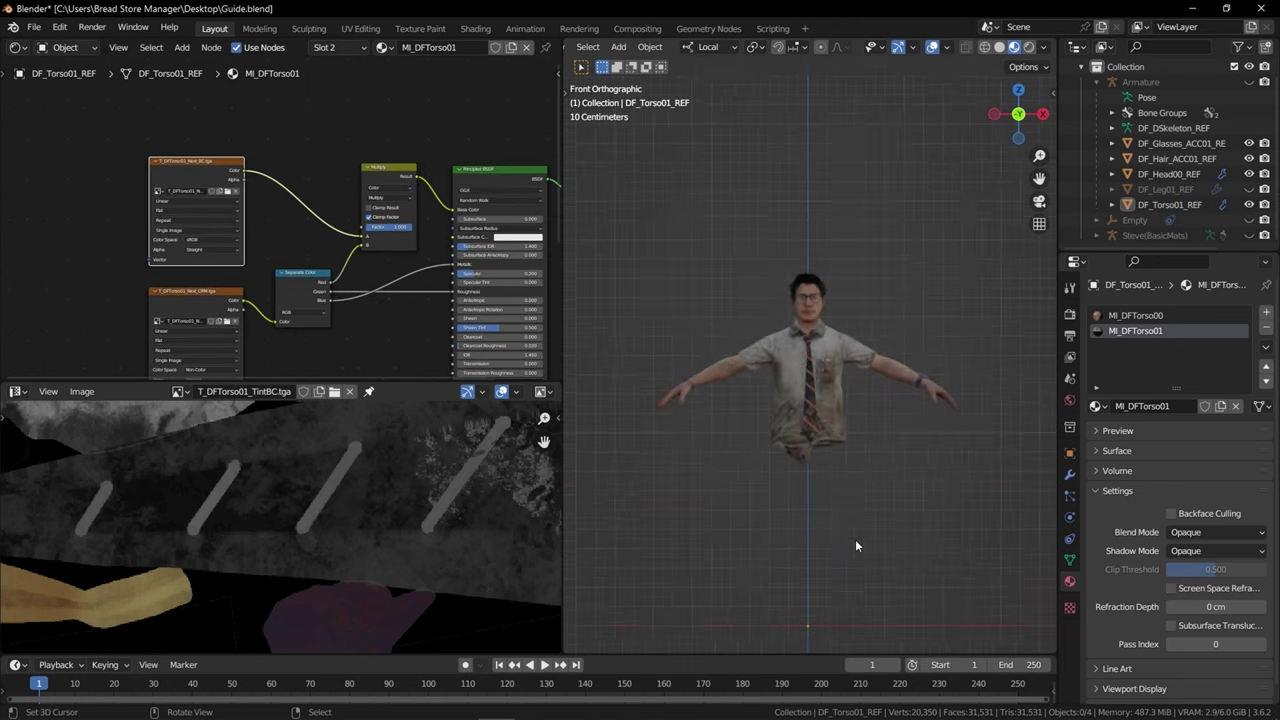
{"action": "scroll", "coordinate": [856, 546], "scroll_direction": "up", "scroll_amount": 4}
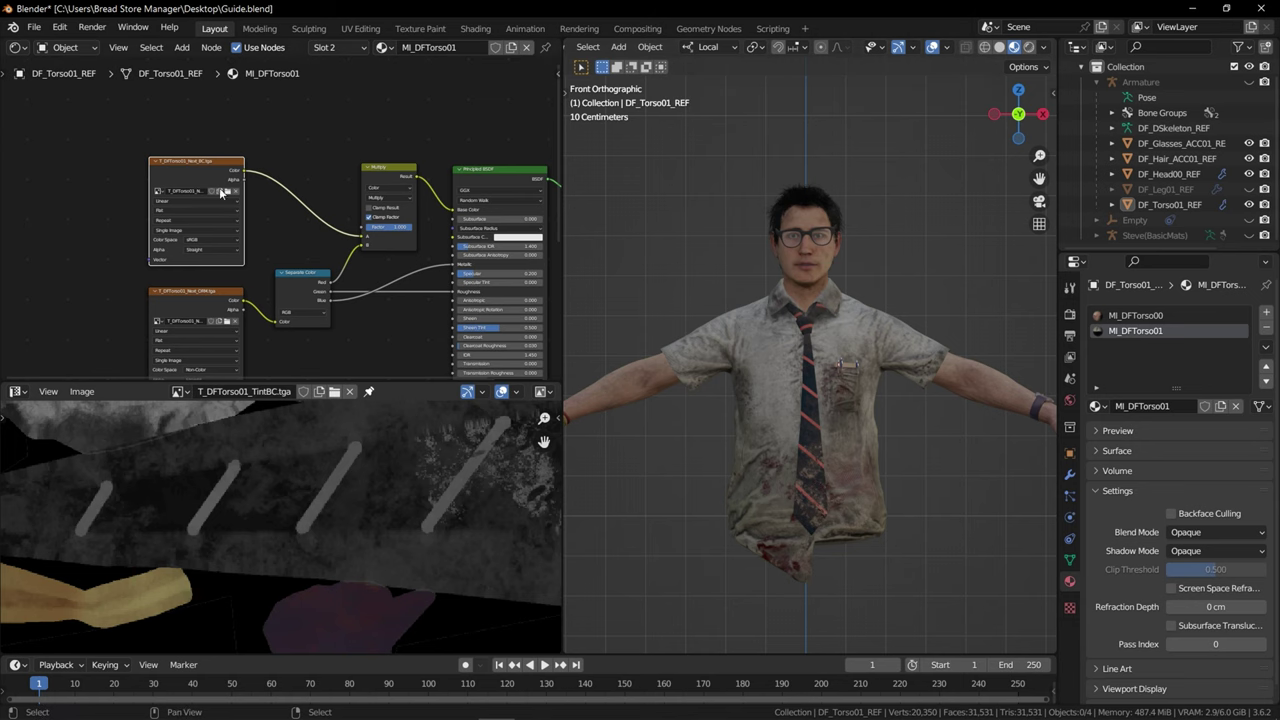
Move the T_DFTorso01_Next_BC.tga image node farther from the Multiply node to make room in the torso material
{"action": "middle_click_drag", "start_coordinate": [222, 196], "coordinate": [264, 242]}
{"action": "scroll", "coordinate": [287, 222], "scroll_direction": "up", "scroll_amount": 3}
{"action": "middle_click_drag", "start_coordinate": [334, 285], "coordinate": [364, 313]}
{"action": "scroll", "coordinate": [364, 313], "scroll_direction": "up", "scroll_amount": 3}
{"action": "scroll", "coordinate": [366, 318], "scroll_direction": "up", "scroll_amount": 2}
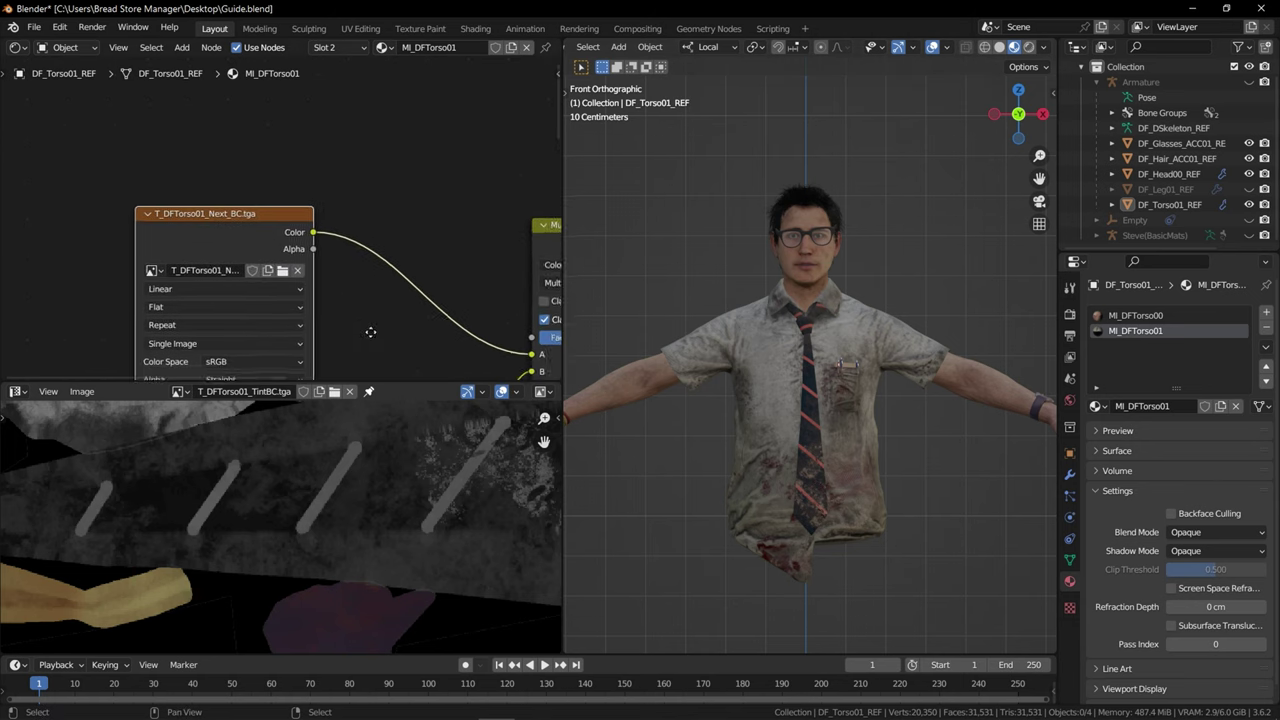
{"action": "scroll", "coordinate": [370, 326], "scroll_direction": "down", "scroll_amount": 7}
{"action": "key", "text": "g"}
{"action": "left_click", "coordinate": [218, 164]}
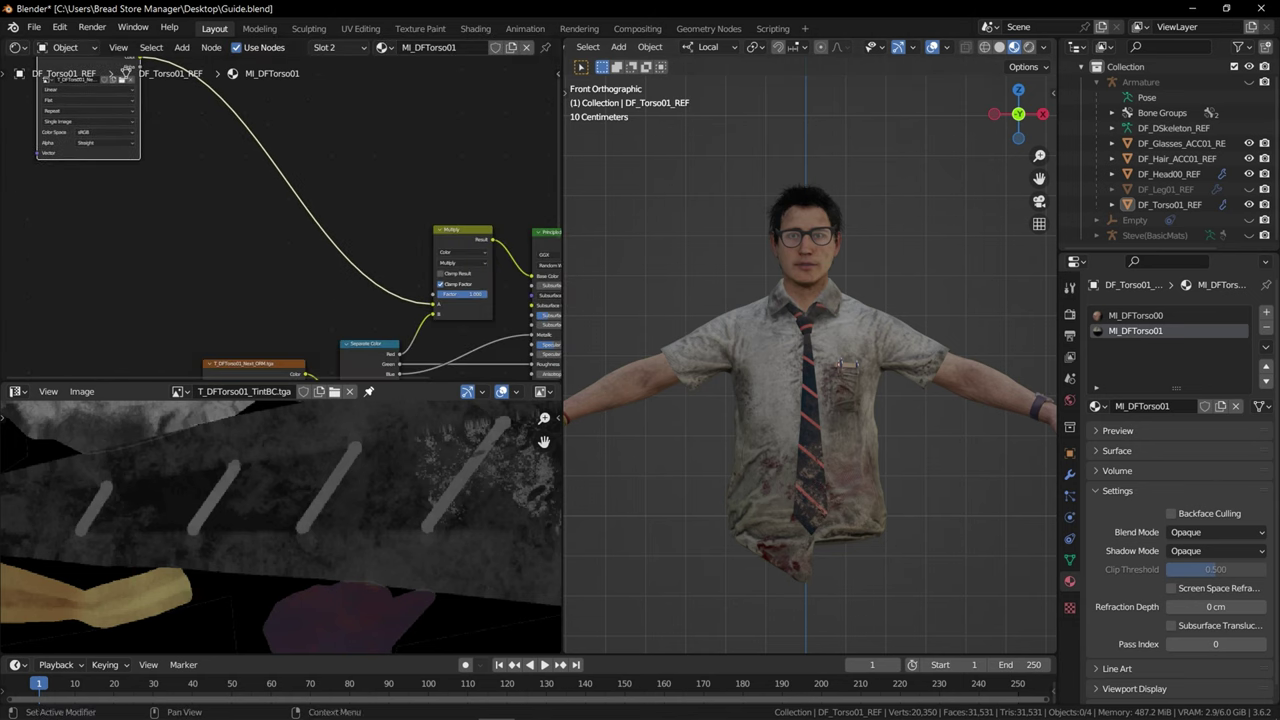
Switch to File Explorer and open the Outfit01 textures folder of the Dwight camper inside the Umodel export
{"action": "left_click", "coordinate": [1186, 8]}
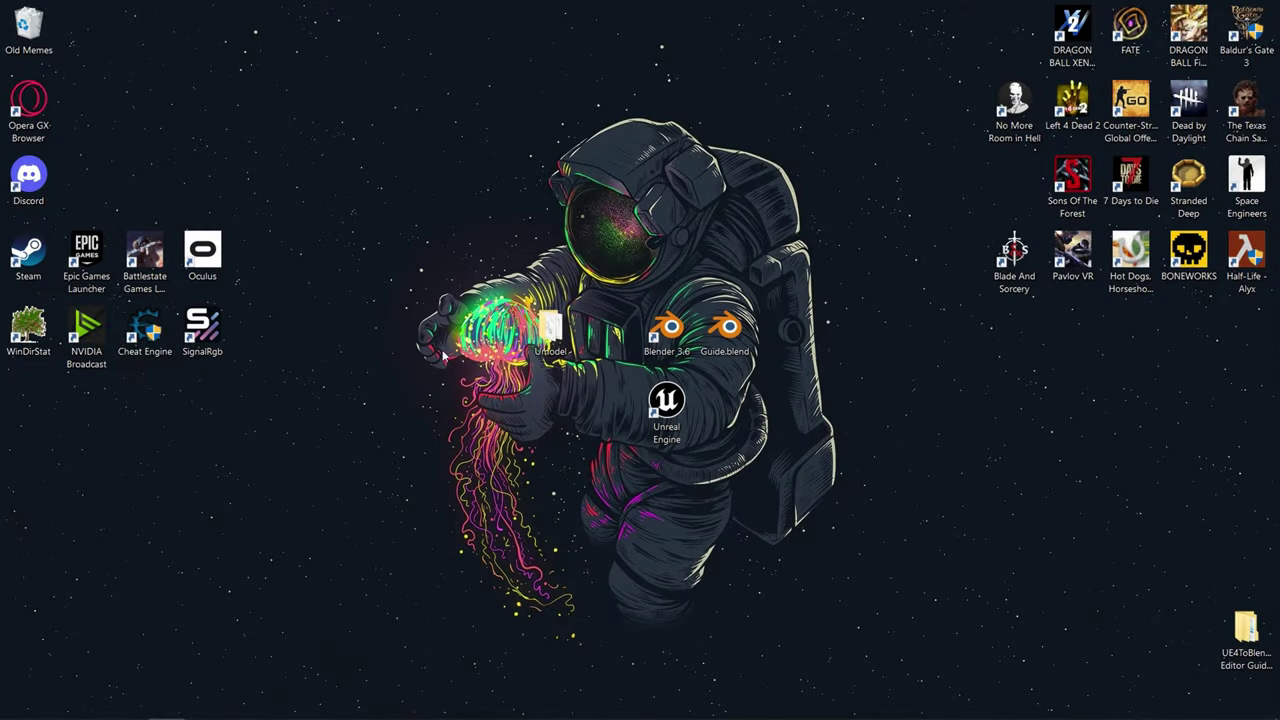
{"action": "double_click", "coordinate": [548, 330]}
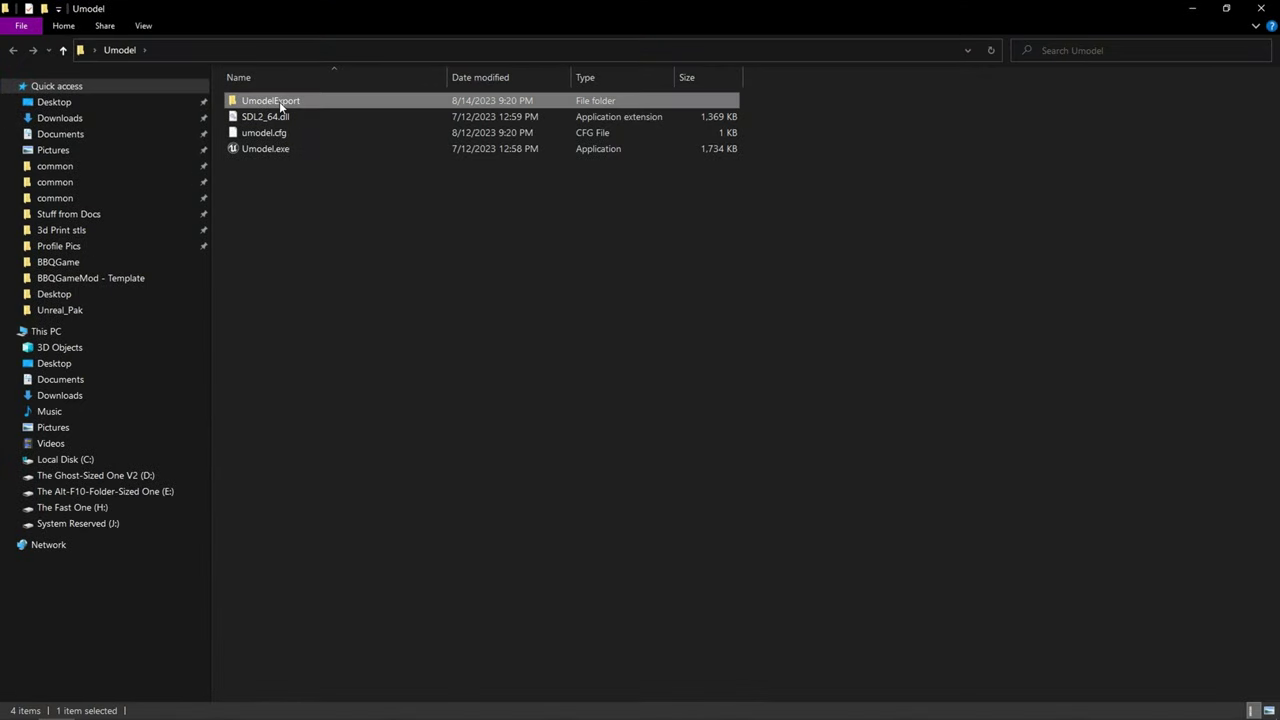
{"action": "double_click", "coordinate": [279, 101]}
{"action": "double_click", "coordinate": [276, 115]}
{"action": "double_click", "coordinate": [286, 100]}
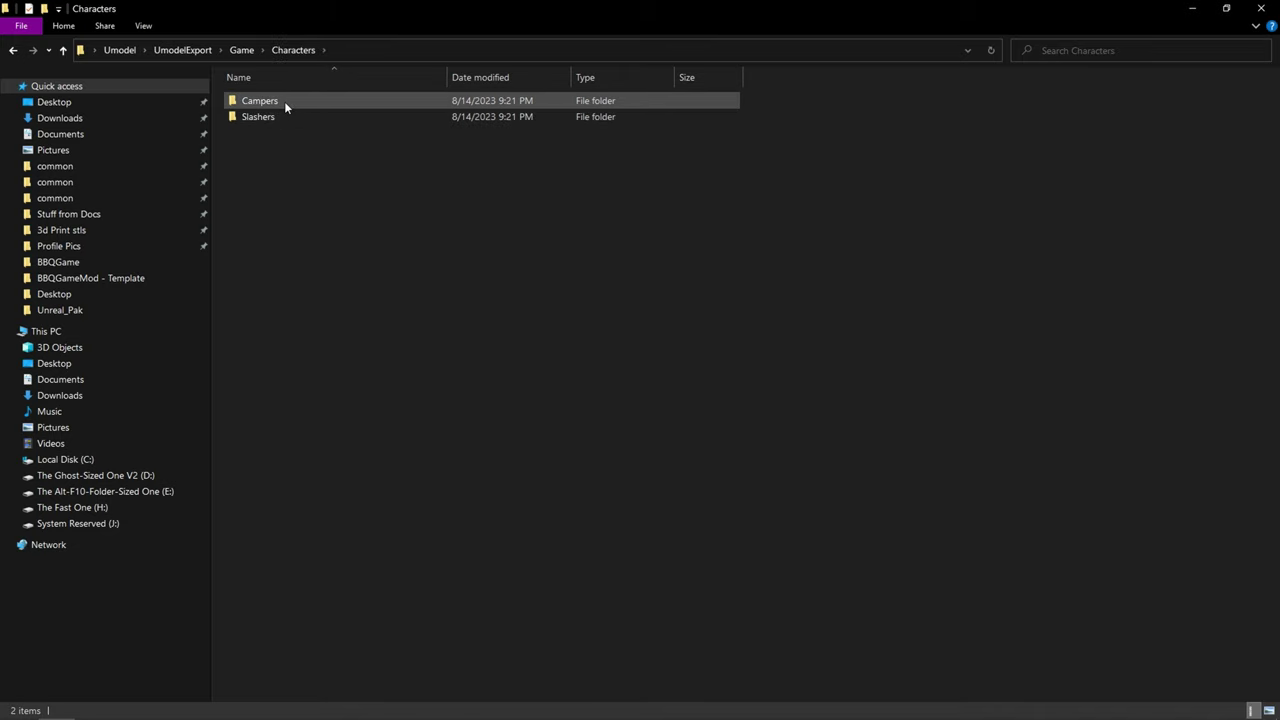
{"action": "double_click", "coordinate": [284, 101]}
{"action": "double_click", "coordinate": [280, 136]}
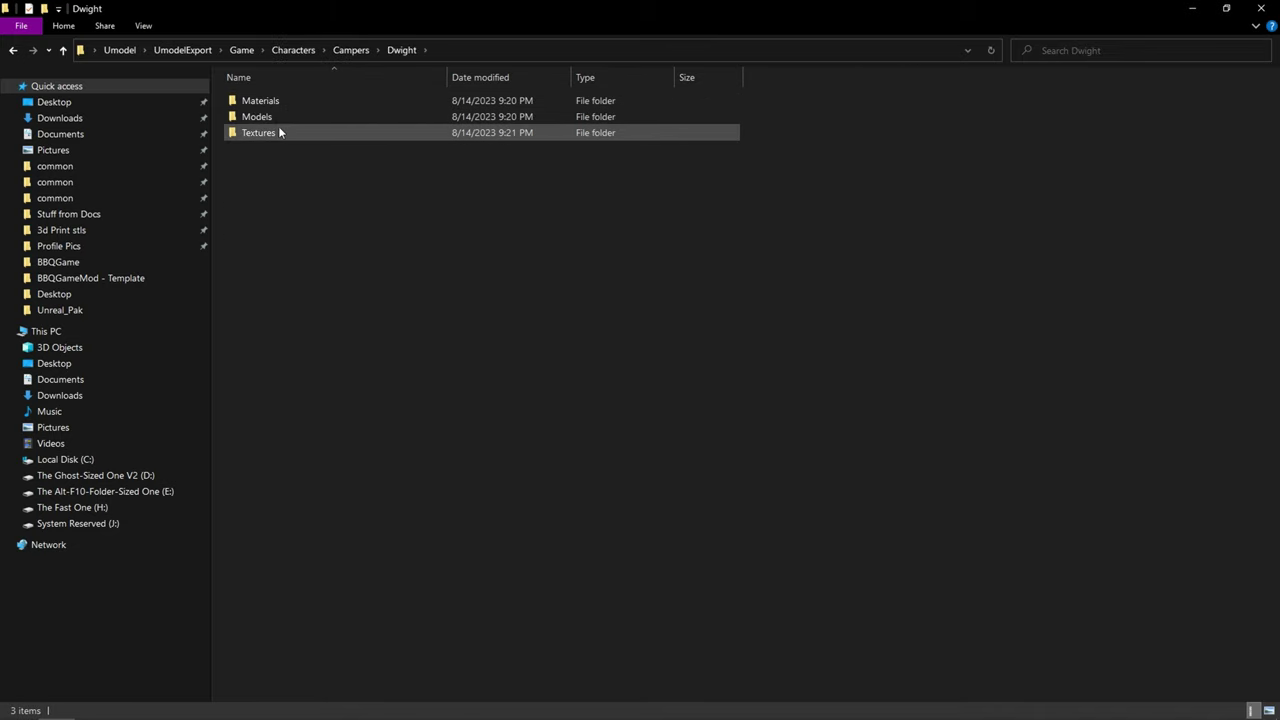
{"action": "left_click", "coordinate": [274, 131]}
{"action": "double_click", "coordinate": [271, 133]}
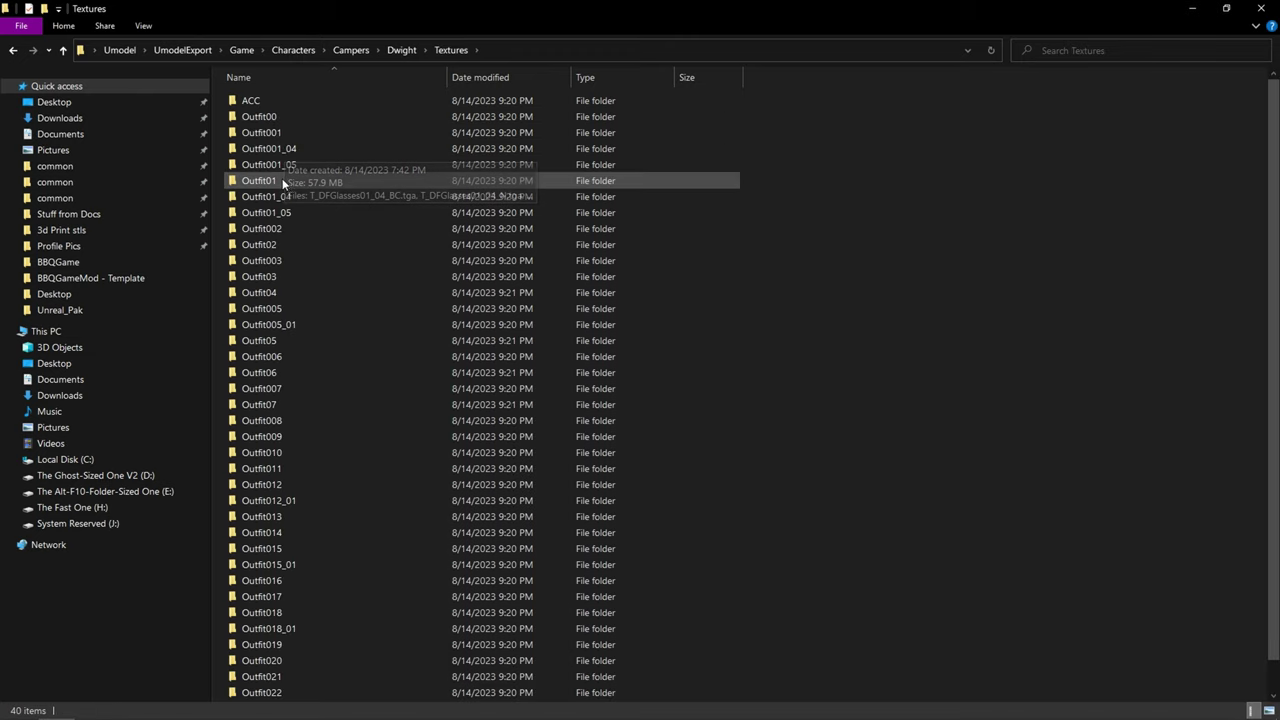
{"action": "left_click", "coordinate": [290, 179]}
{"action": "double_click", "coordinate": [290, 179]}
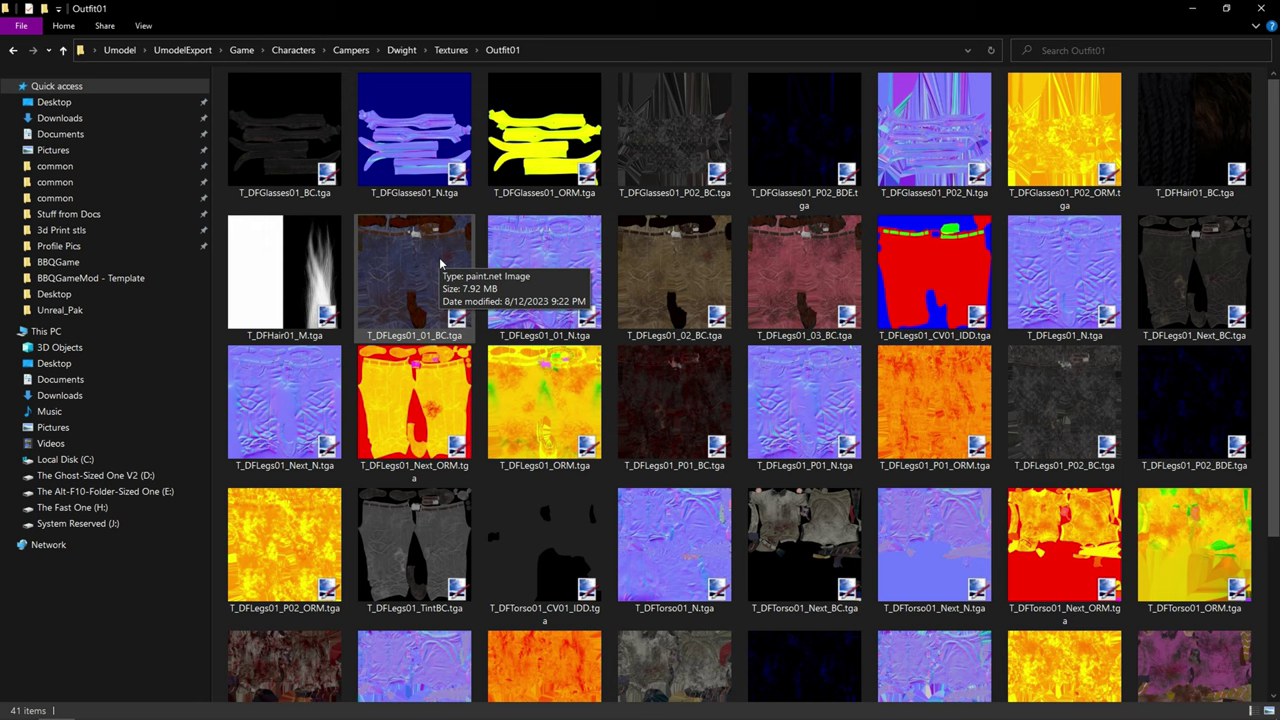
Locate the T_DFTorso01_CV01_IDD.tga and T_DFTorso01_TintBC.tga textures in the Outfit01 folder
{"action": "scroll", "coordinate": [690, 425], "scroll_direction": "down", "scroll_amount": 2}
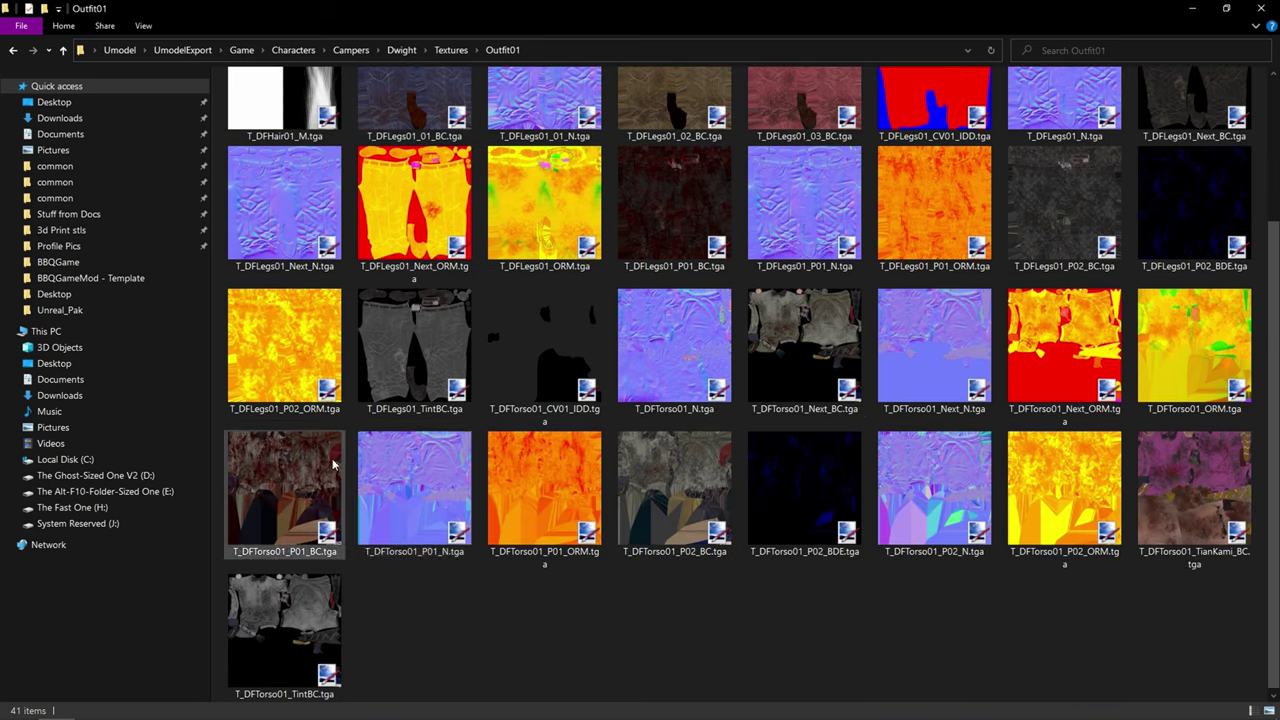
{"action": "left_click", "coordinate": [588, 416]}
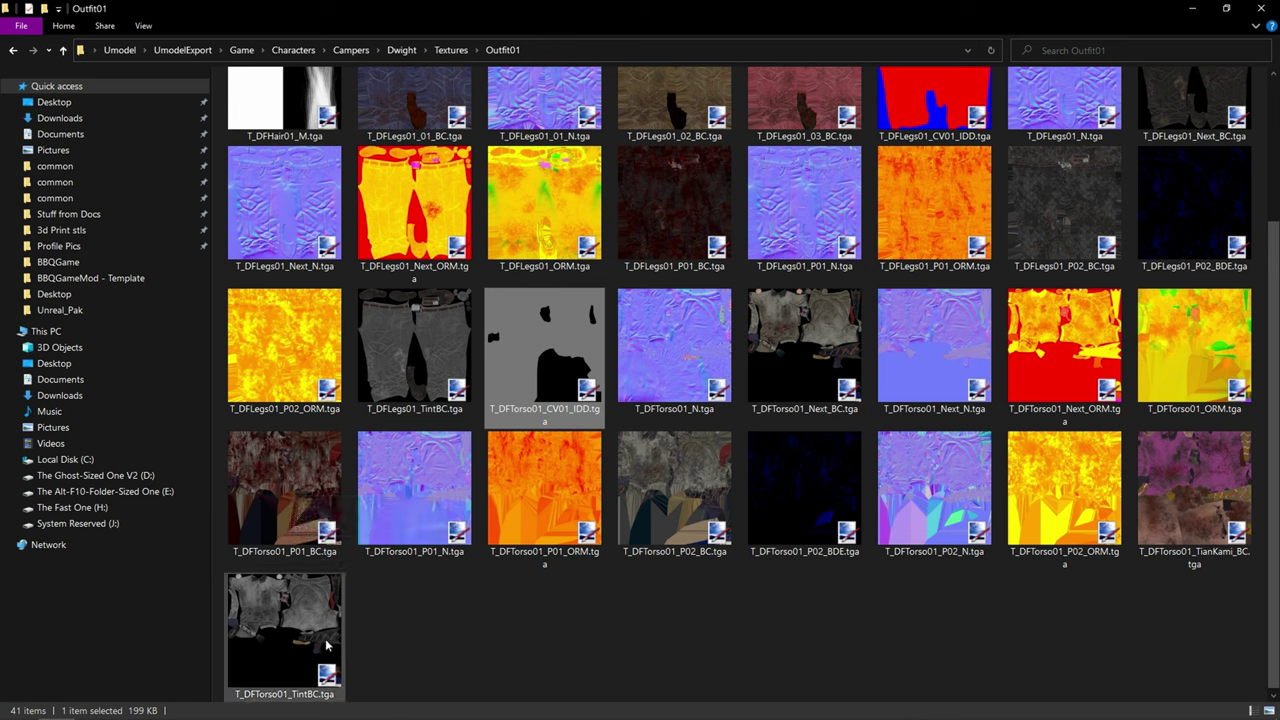
{"action": "left_click", "coordinate": [303, 673], "text": "ctrl"}
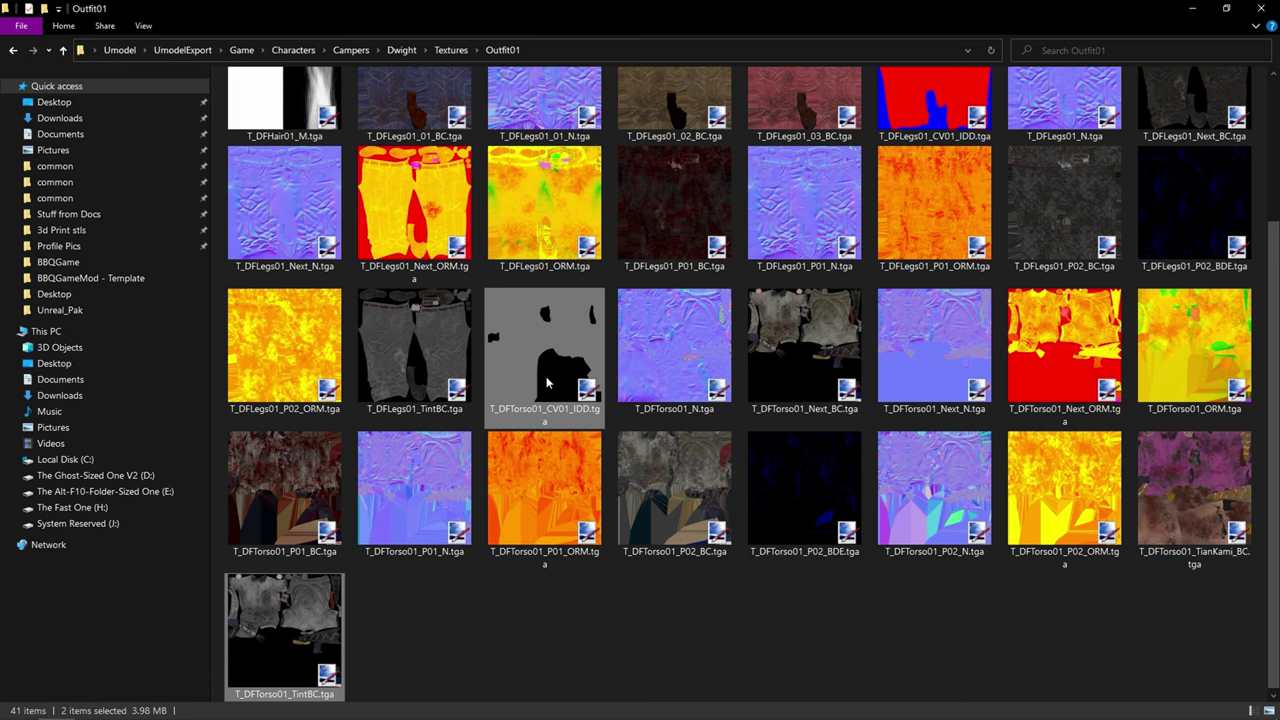
{"action": "left_click_drag", "start_coordinate": [547, 383], "coordinate": [577, 349]}
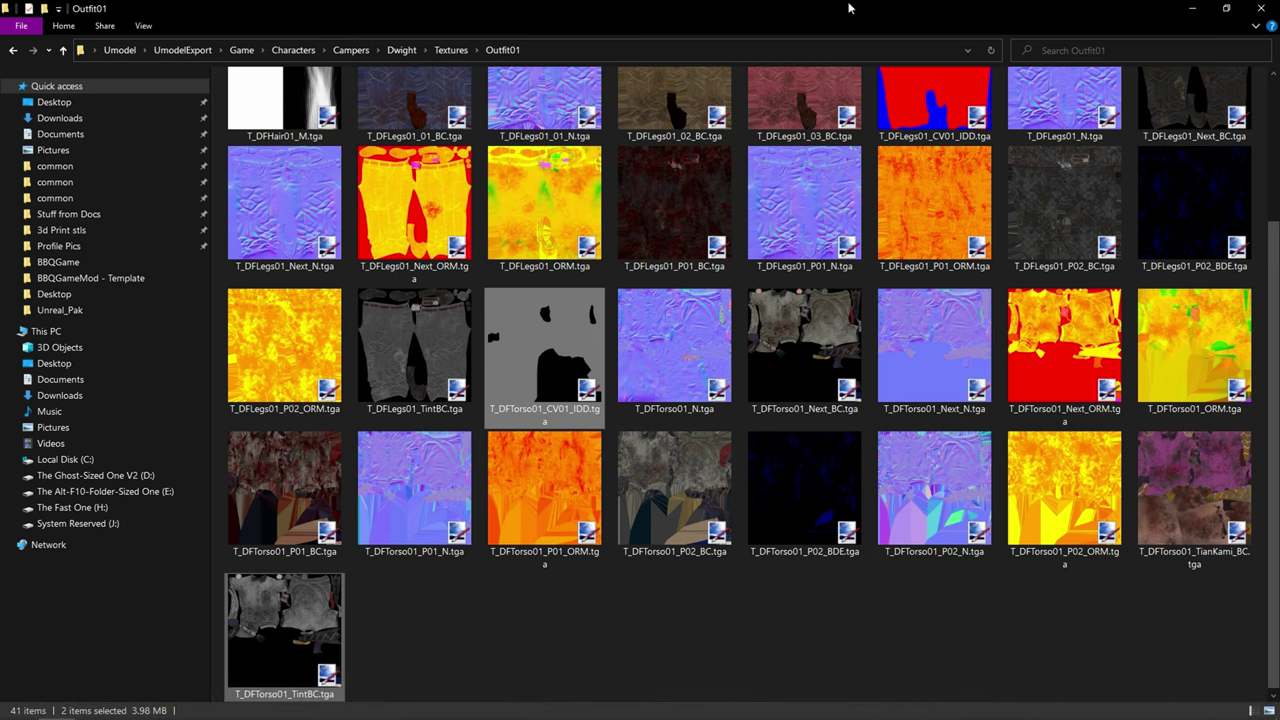
{"action": "left_click_drag", "start_coordinate": [848, 8], "coordinate": [904, 76]}
{"action": "left_click", "coordinate": [497, 704]}
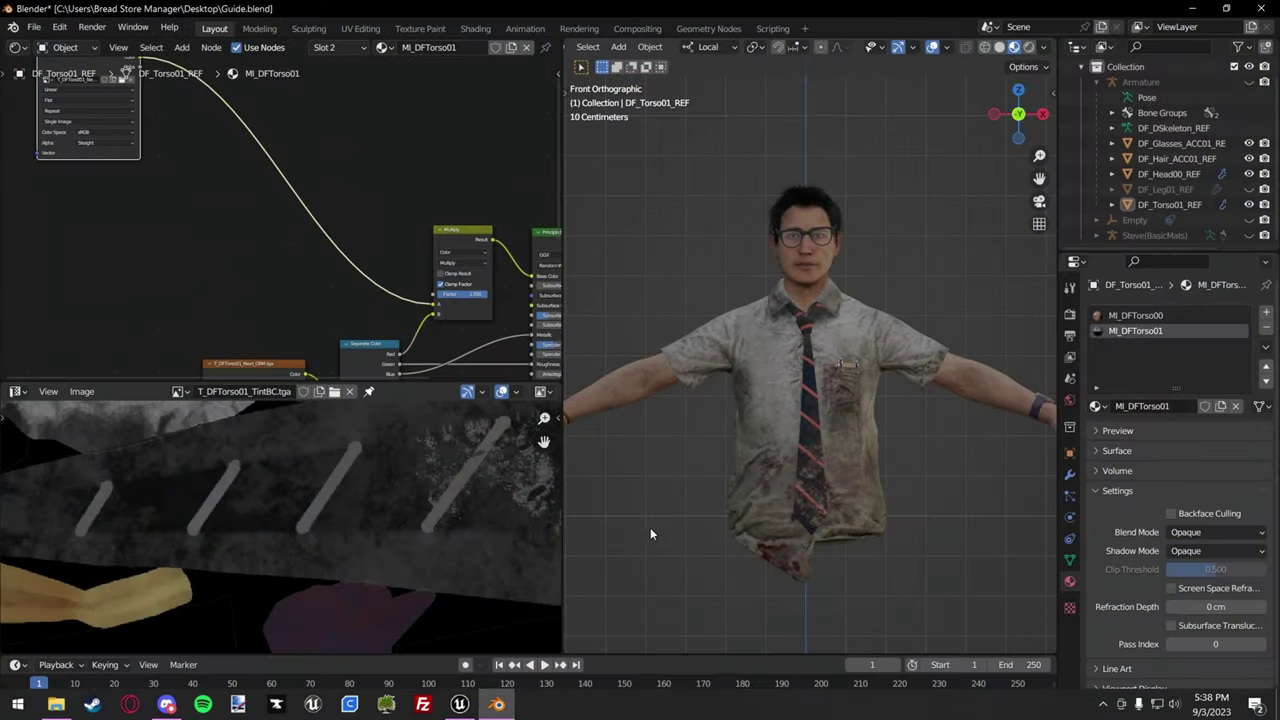
{"action": "key", "text": "alt+Tab"}
{"action": "left_click", "coordinate": [1136, 83]}
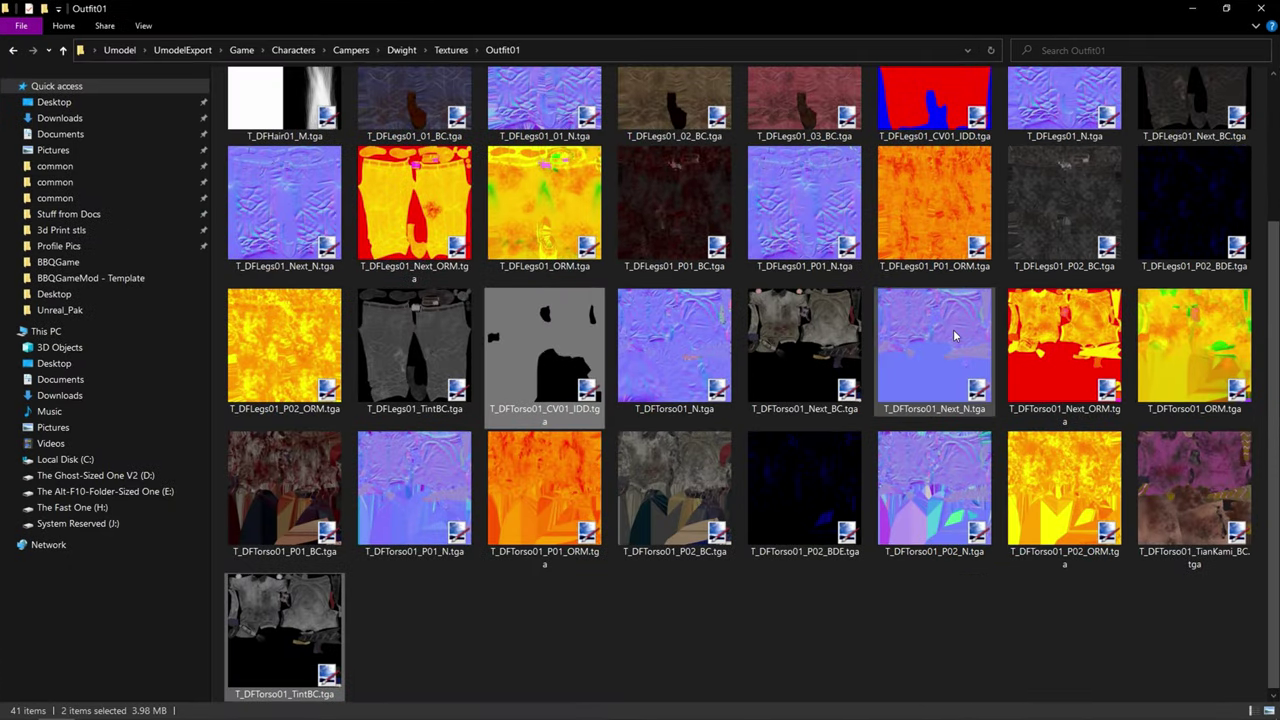
Bring T_DFTorso01_CV01_IDD.tga from the folder into Blender's torso material as an image texture node
{"action": "left_click", "coordinate": [880, 606]}
{"action": "left_click_drag", "start_coordinate": [568, 385], "coordinate": [60, 234]}
{"action": "key", "text": "alt+Tab"}
{"action": "middle_click_drag", "start_coordinate": [110, 238], "coordinate": [314, 262]}
{"action": "scroll", "coordinate": [314, 265], "scroll_direction": "up", "scroll_amount": 5}
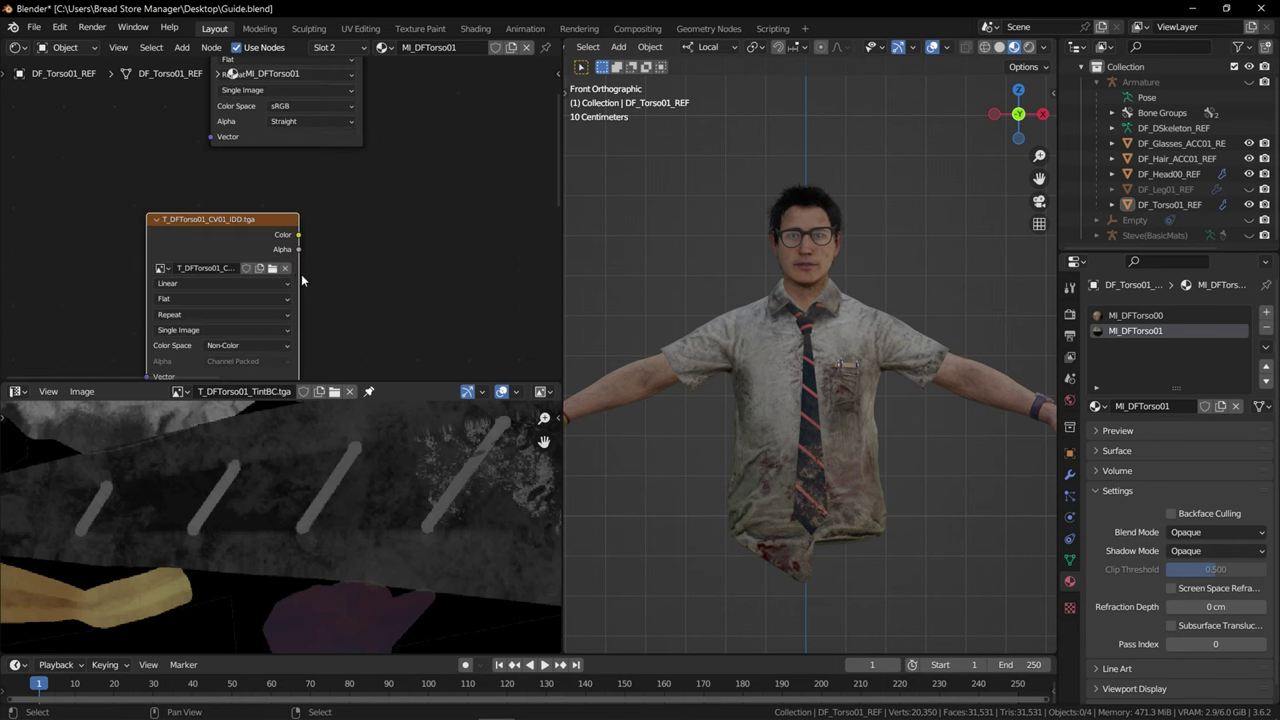
Set the color space of the T_DFTorso01_CV01_IDD.tga image node to Non-Color
{"action": "scroll", "coordinate": [303, 281], "scroll_direction": "up", "scroll_amount": 2}
{"action": "left_click", "coordinate": [222, 312]}
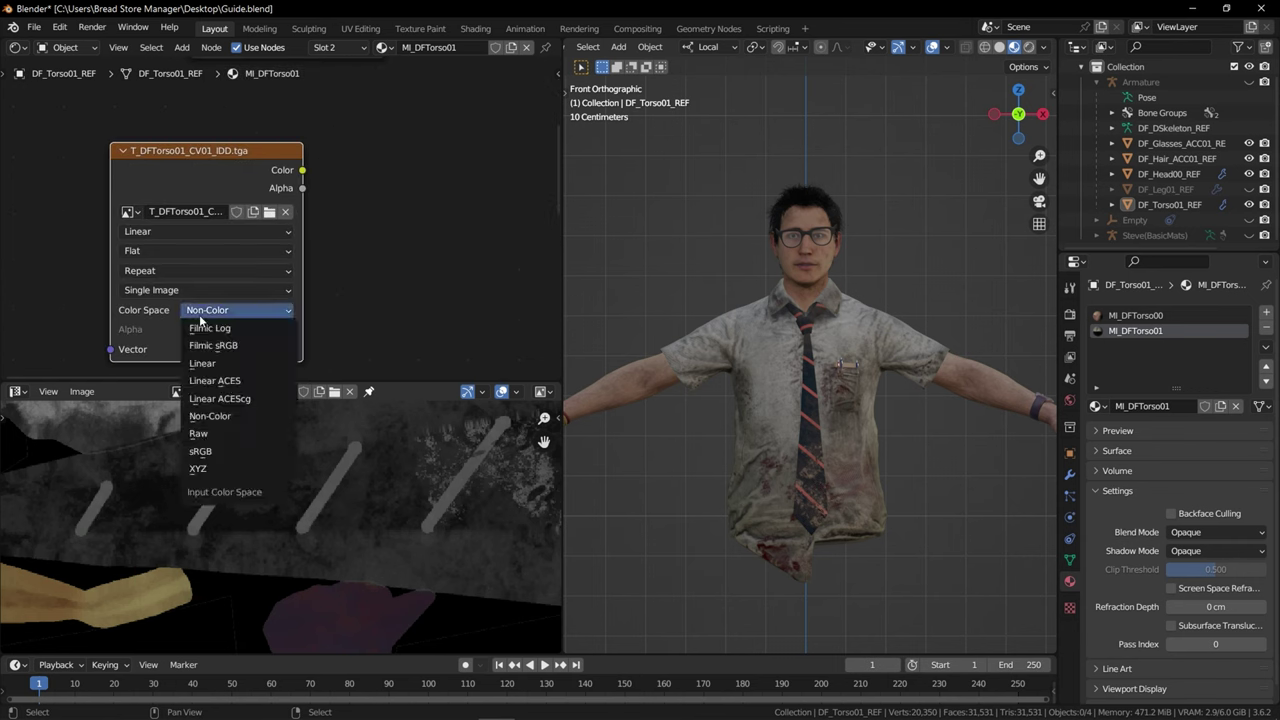
{"action": "left_click", "coordinate": [205, 418]}
{"action": "scroll", "coordinate": [358, 260], "scroll_direction": "down", "scroll_amount": 1}
{"action": "scroll", "coordinate": [362, 260], "scroll_direction": "down", "scroll_amount": 3}
Bring T_DFTorso01_TintBC.tga from the Outfit01 folder into the torso material as a second new image texture node
{"action": "key", "text": "alt+Tab"}
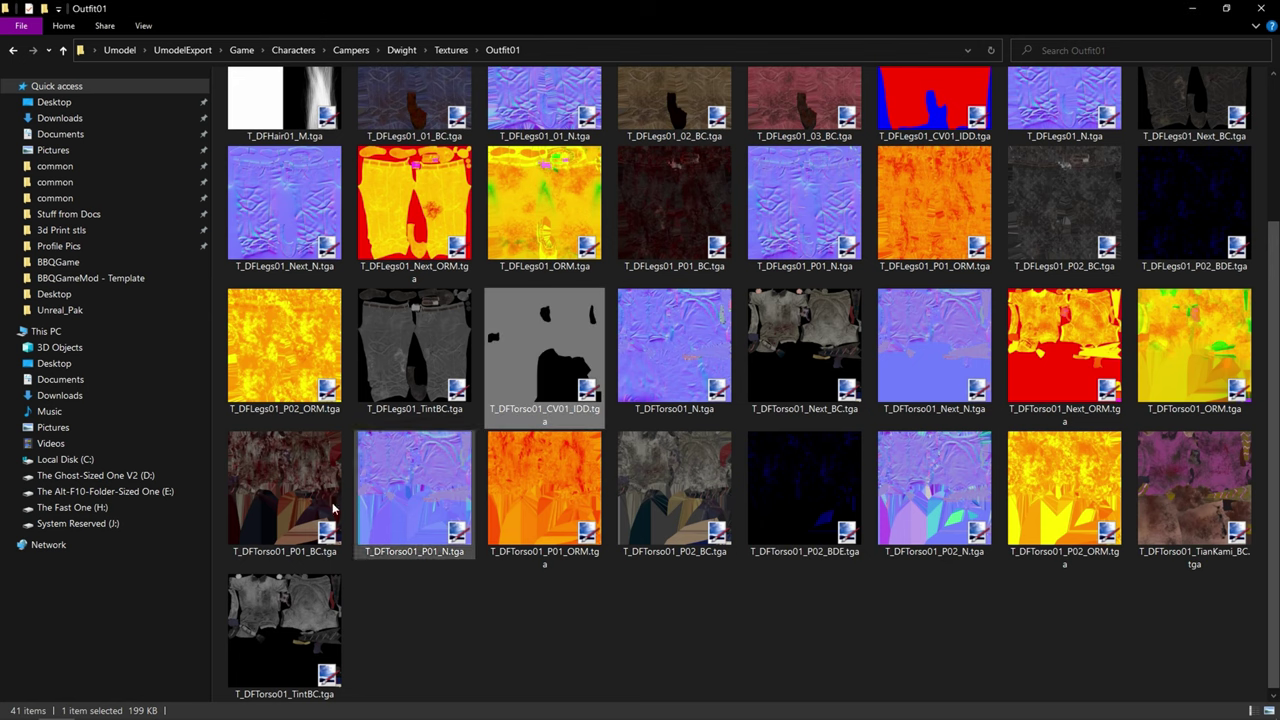
{"action": "left_click_drag", "start_coordinate": [290, 612], "coordinate": [387, 437]}
{"action": "key", "text": "alt+Tab"}
{"action": "left_click_drag", "start_coordinate": [349, 185], "coordinate": [352, 195]}
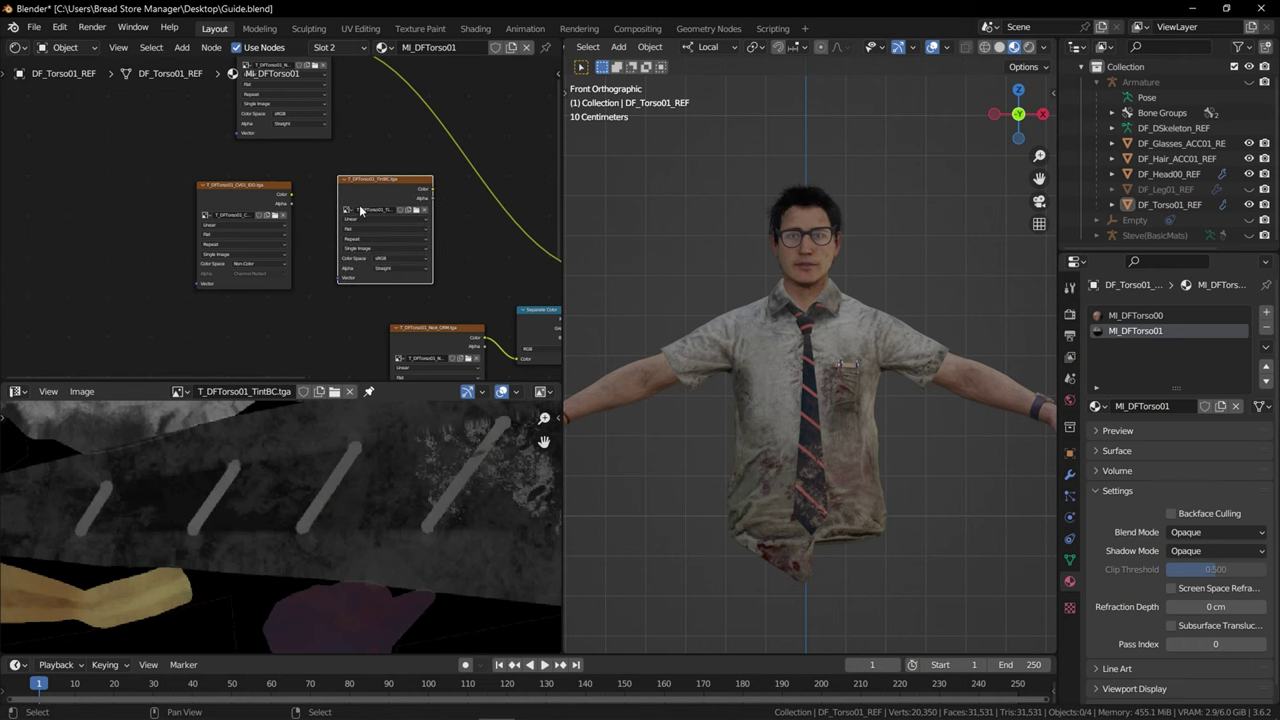
{"action": "scroll", "coordinate": [420, 280], "scroll_direction": "up", "scroll_amount": 2}
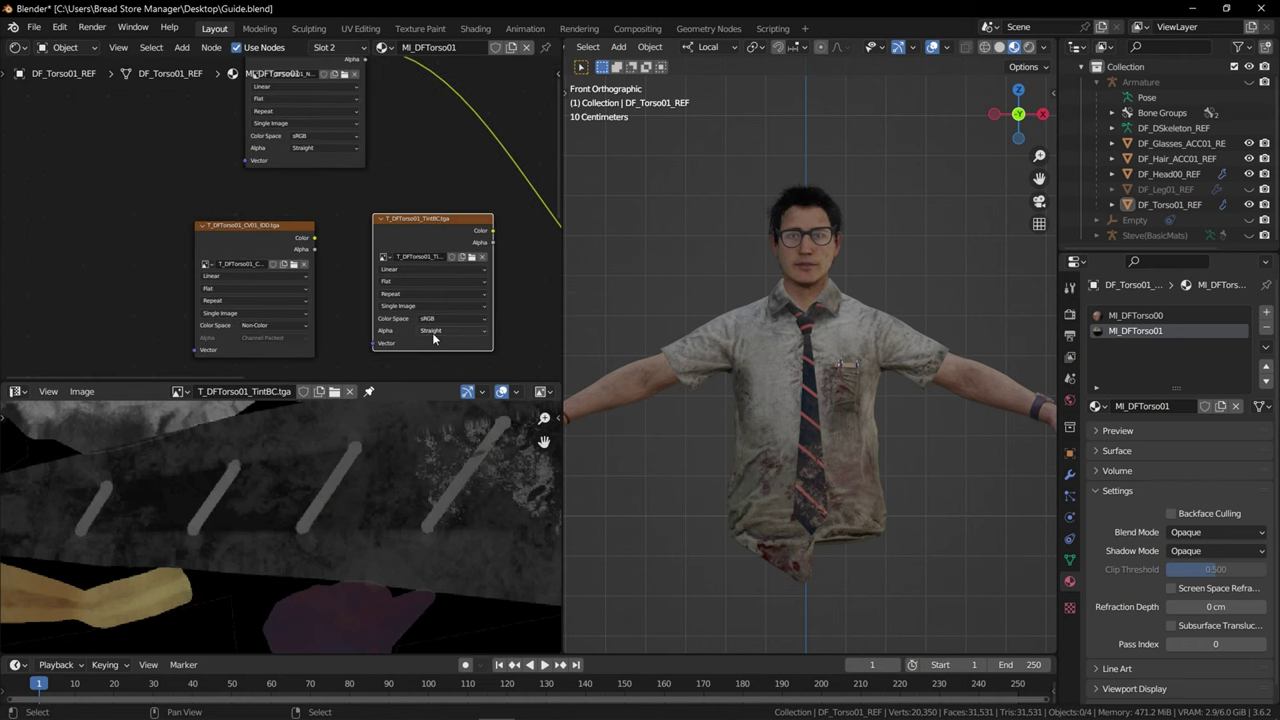
Reposition the T_DFTorso01_Next_BC.tga image node above the two newly added texture nodes
{"action": "scroll", "coordinate": [283, 140], "scroll_direction": "down", "scroll_amount": 2}
{"action": "middle_click_drag", "start_coordinate": [296, 159], "coordinate": [281, 174]}
{"action": "scroll", "coordinate": [276, 104], "scroll_direction": "up", "scroll_amount": 2}
{"action": "left_click", "coordinate": [304, 100]}
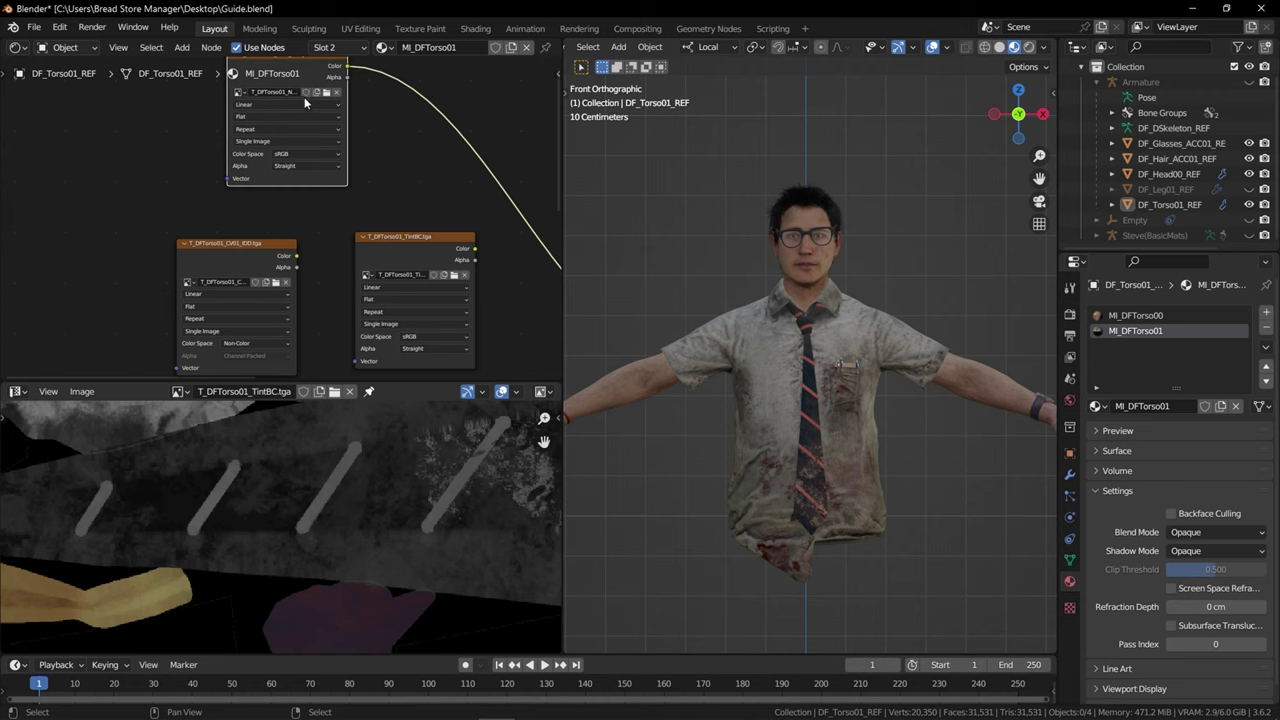
{"action": "scroll", "coordinate": [306, 102], "scroll_direction": "down", "scroll_amount": 3}
{"action": "middle_click_drag", "start_coordinate": [306, 102], "coordinate": [227, 238]}
{"action": "key", "text": "g"}
{"action": "left_click", "coordinate": [246, 161]}
{"action": "middle_click_drag", "start_coordinate": [295, 210], "coordinate": [325, 65]}
{"action": "left_click", "coordinate": [274, 231]}
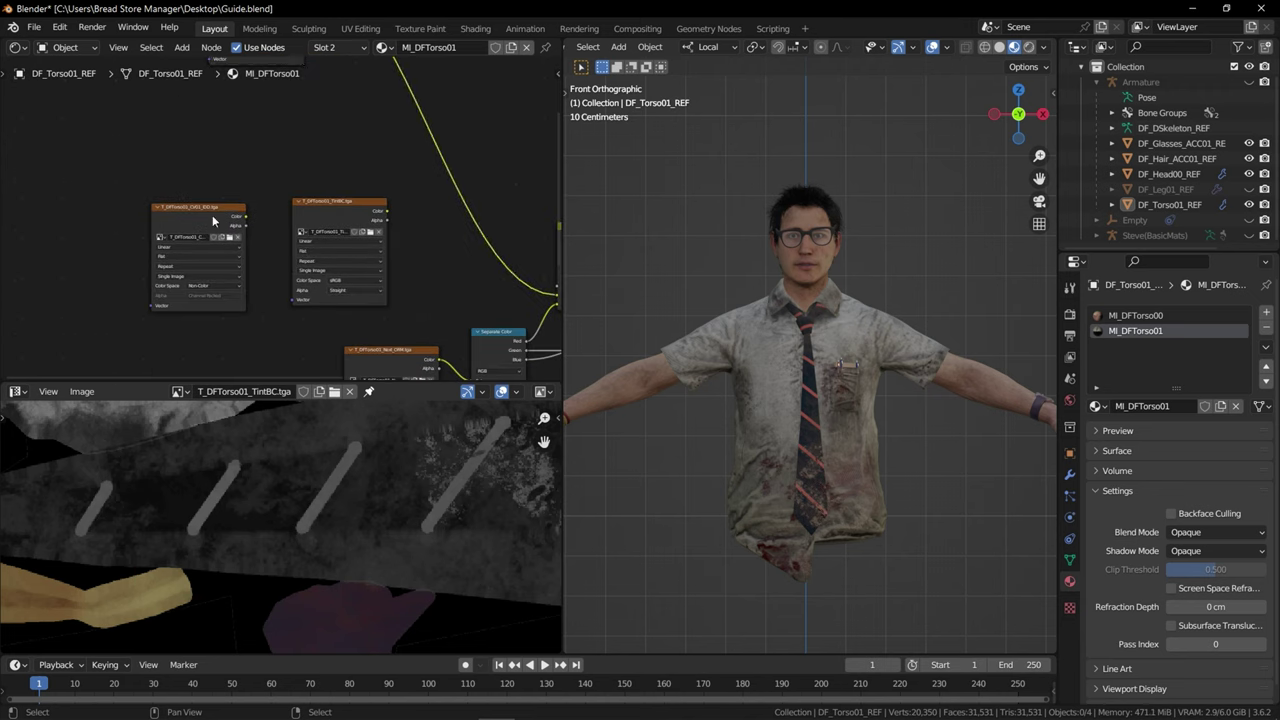
Stack the T_DFTorso01_TintBC.tga and T_DFTorso01_CV01_IDD.tga nodes in a column beneath the T_DFTorso01_Next_BC.tga node
{"action": "left_click", "coordinate": [212, 216]}
{"action": "middle_click_drag", "start_coordinate": [278, 182], "coordinate": [272, 146]}
{"action": "key", "text": "g"}
{"action": "left_click", "coordinate": [260, 253]}
{"action": "left_click", "coordinate": [298, 204]}
{"action": "middle_click_drag", "start_coordinate": [306, 217], "coordinate": [246, 241]}
{"action": "key", "text": "g"}
{"action": "left_click", "coordinate": [216, 167]}
{"action": "left_click", "coordinate": [243, 243]}
{"action": "left_click", "coordinate": [185, 330]}
{"action": "key", "text": "g"}
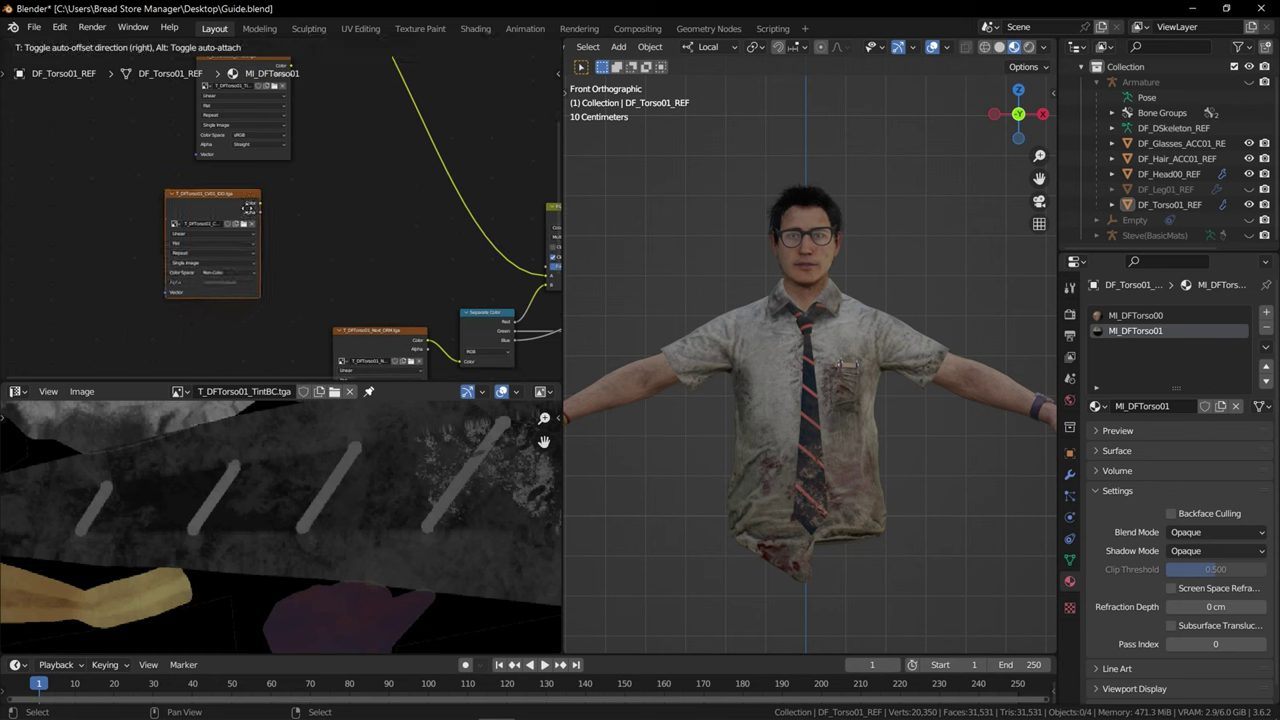
{"action": "left_click", "coordinate": [255, 203]}
{"action": "left_click", "coordinate": [302, 190]}
{"action": "middle_click_drag", "start_coordinate": [307, 188], "coordinate": [309, 236]}
{"action": "scroll", "coordinate": [320, 215], "scroll_direction": "up", "scroll_amount": 1}
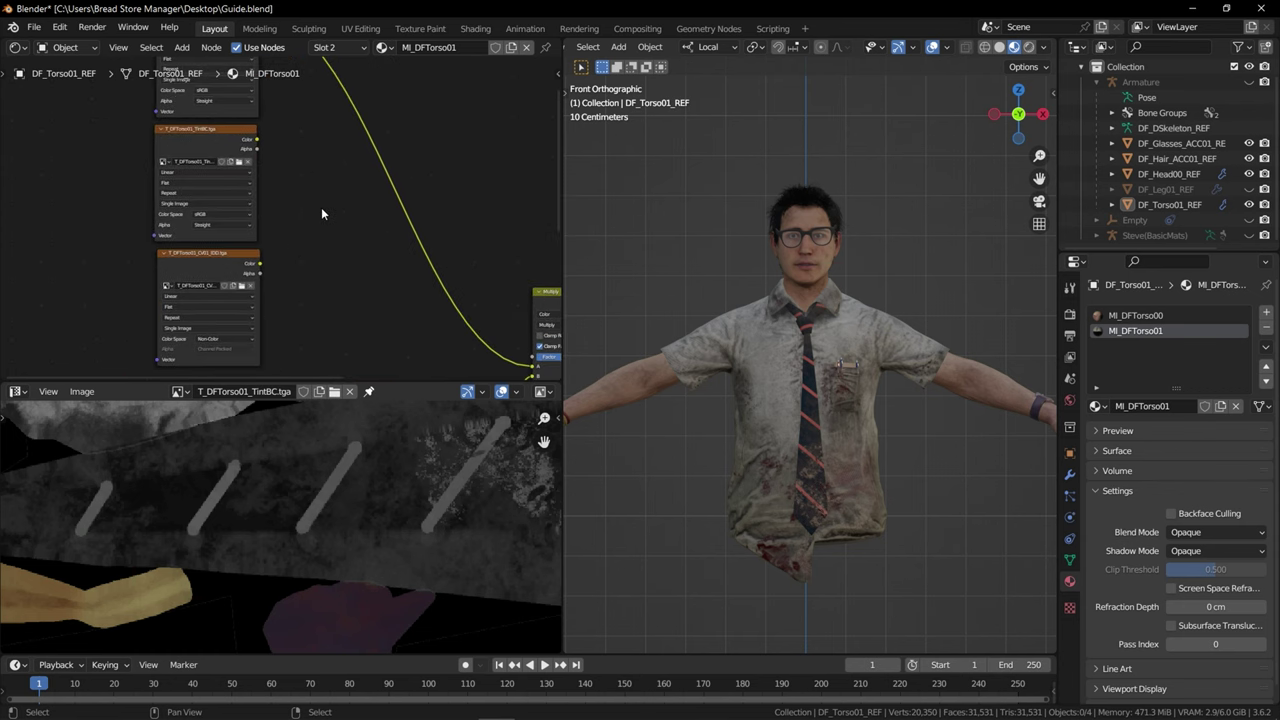
Add a Mix Color node beside the image texture nodes and set its blending mode to Multiply
{"action": "key", "text": "F3"}
{"action": "type", "text": "mix color"}
{"action": "key", "text": "Down"}
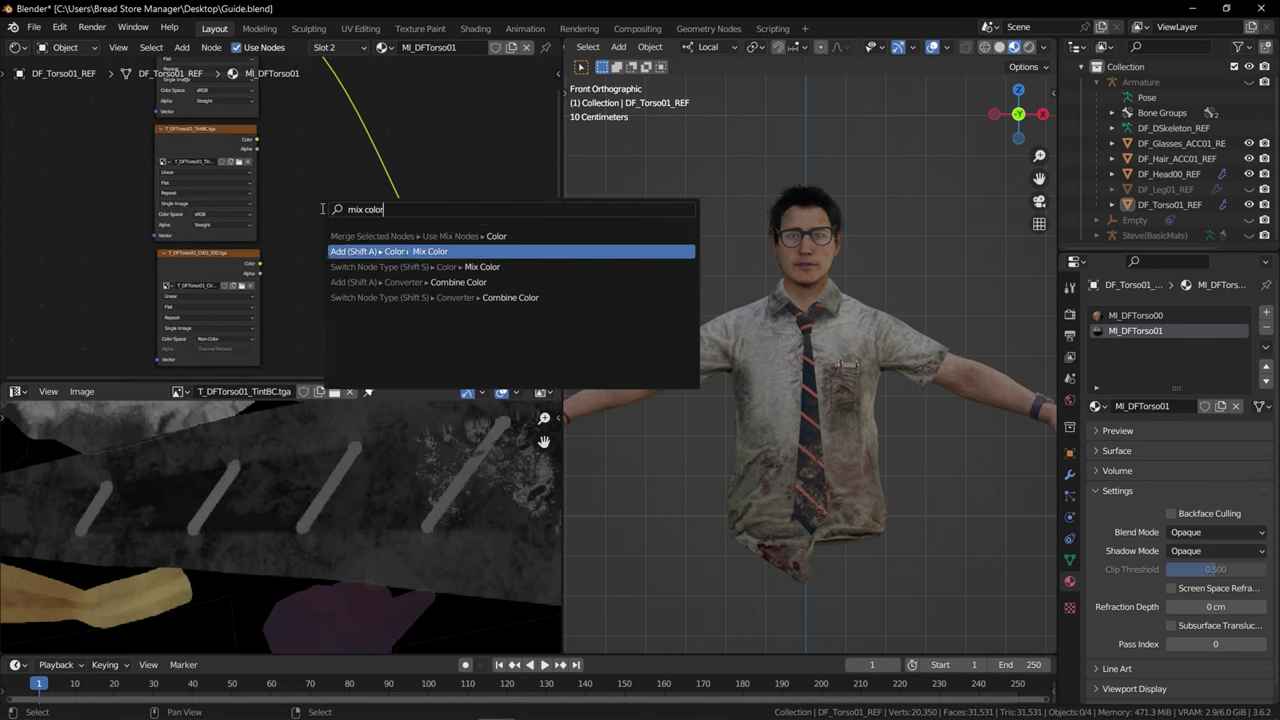
{"action": "key", "text": "Return"}
{"action": "scroll", "coordinate": [340, 236], "scroll_direction": "up", "scroll_amount": 2}
{"action": "left_click", "coordinate": [372, 257]}
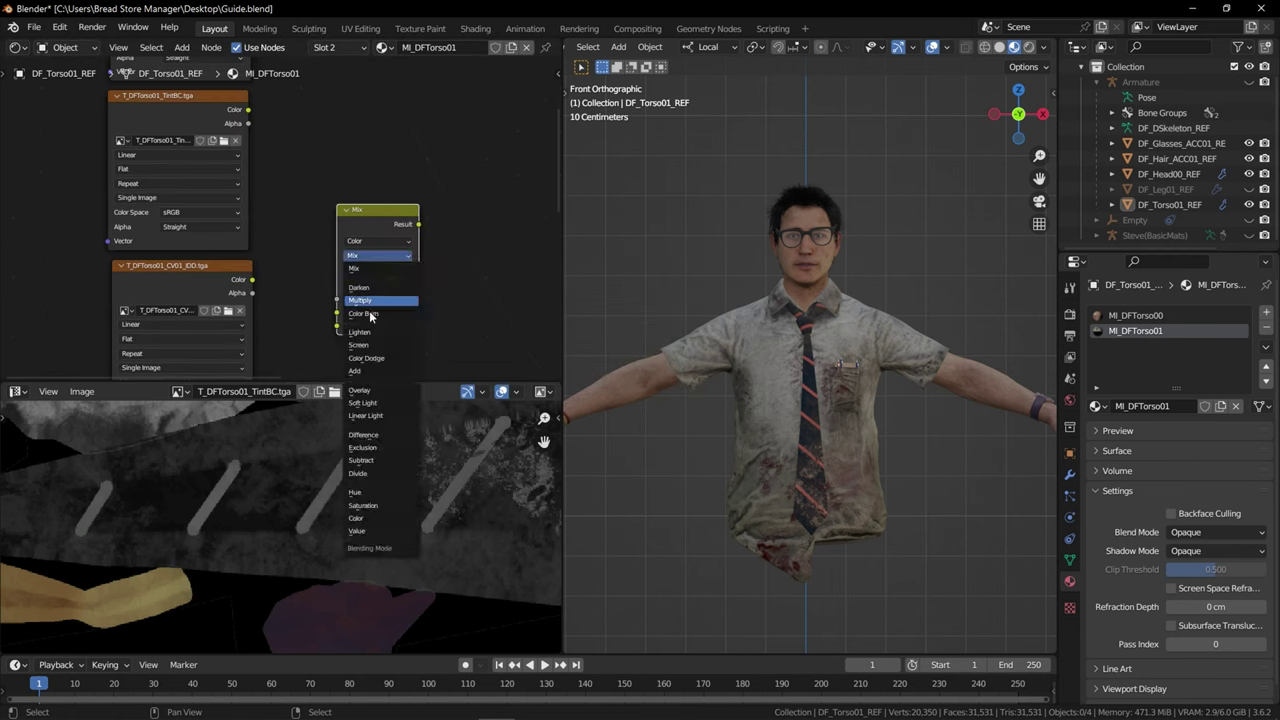
{"action": "left_click", "coordinate": [362, 294]}
Insert the new Multiply node into the link between the T_DFTorso01_Next_BC.tga color output and the existing Multiply node
{"action": "scroll", "coordinate": [357, 221], "scroll_direction": "down", "scroll_amount": 4}
{"action": "middle_click_drag", "start_coordinate": [374, 204], "coordinate": [321, 253]}
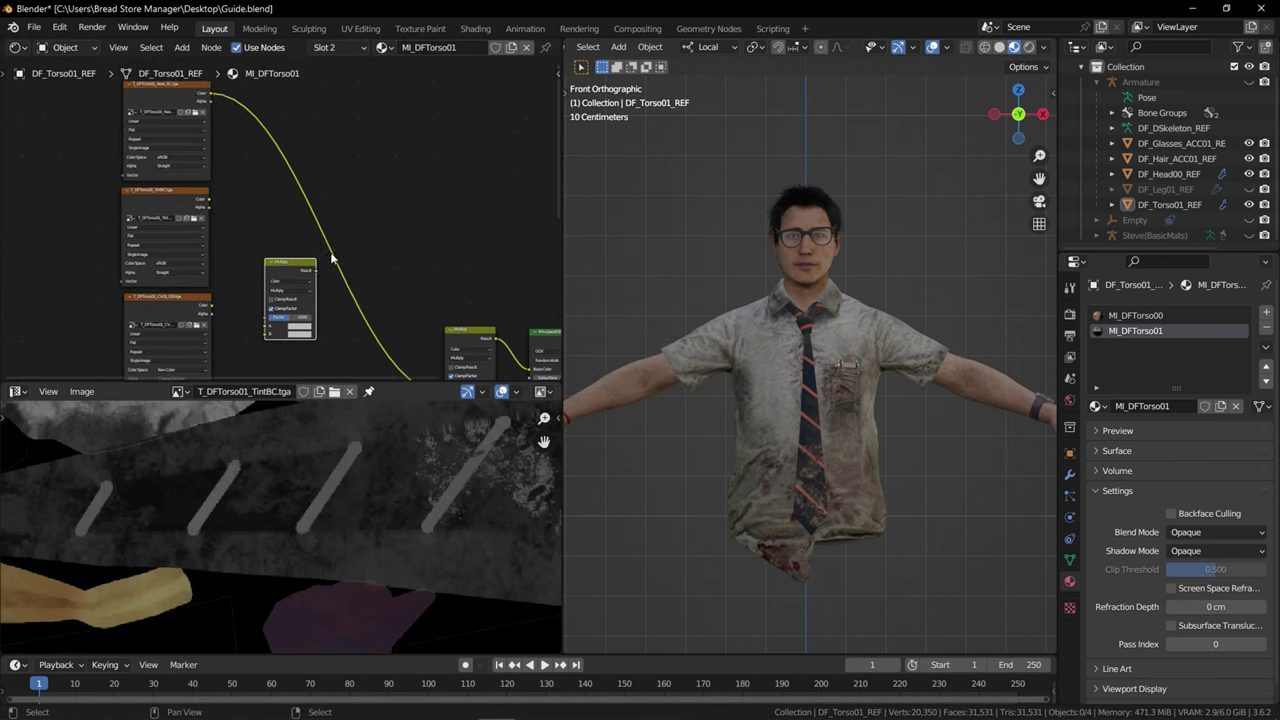
{"action": "key", "text": "g"}
{"action": "left_click", "coordinate": [300, 86]}
{"action": "middle_click_drag", "start_coordinate": [486, 376], "coordinate": [449, 277]}
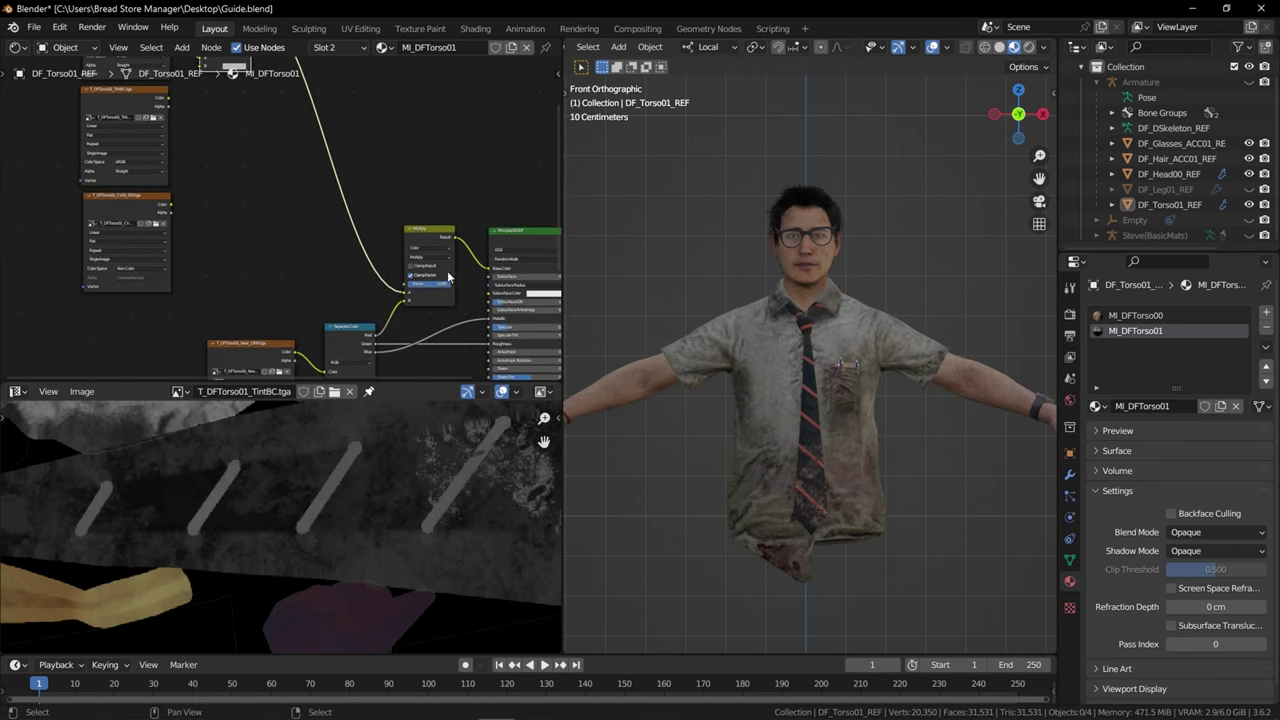
{"action": "middle_click_drag", "start_coordinate": [389, 232], "coordinate": [368, 293]}
{"action": "scroll", "coordinate": [367, 233], "scroll_direction": "up", "scroll_amount": 1}
{"action": "scroll", "coordinate": [281, 228], "scroll_direction": "up", "scroll_amount": 2}
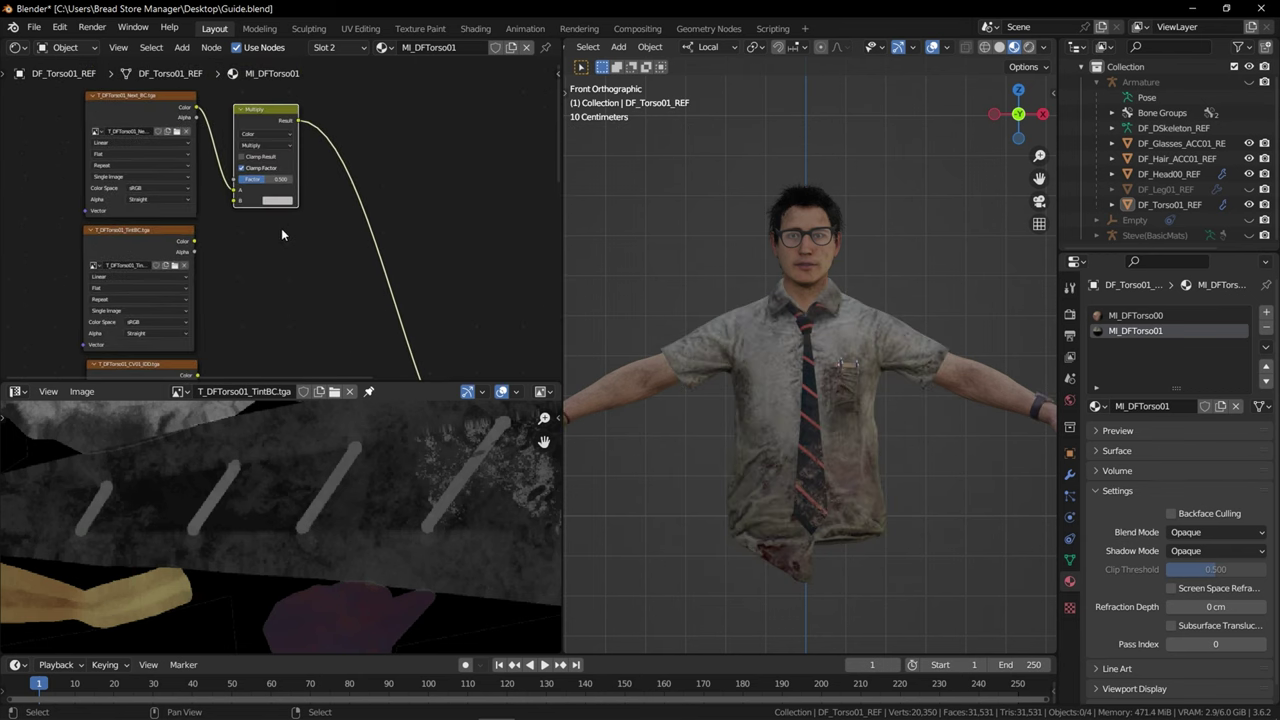
{"action": "mouse_move", "coordinate": [235, 226]}
{"action": "middle_mouse_down"}
{"action": "mouse_move", "coordinate": [265, 214]}
{"action": "mouse_move", "coordinate": [252, 216]}
{"action": "middle_mouse_up"}
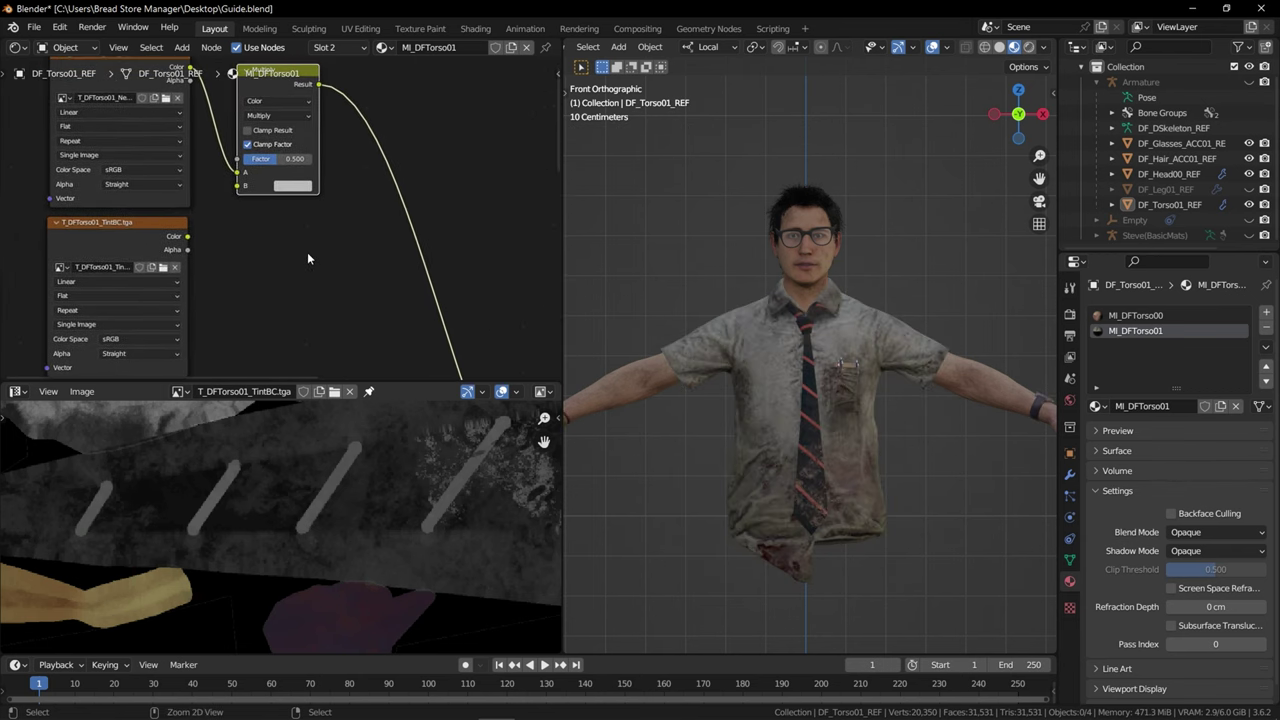
Duplicate the new Multiply node twice and insert both copies in series after it, ahead of the existing final Multiply node
{"action": "key", "text": "shift+d"}
{"action": "left_click", "coordinate": [430, 366]}
{"action": "middle_click_drag", "start_coordinate": [481, 322], "coordinate": [444, 254]}
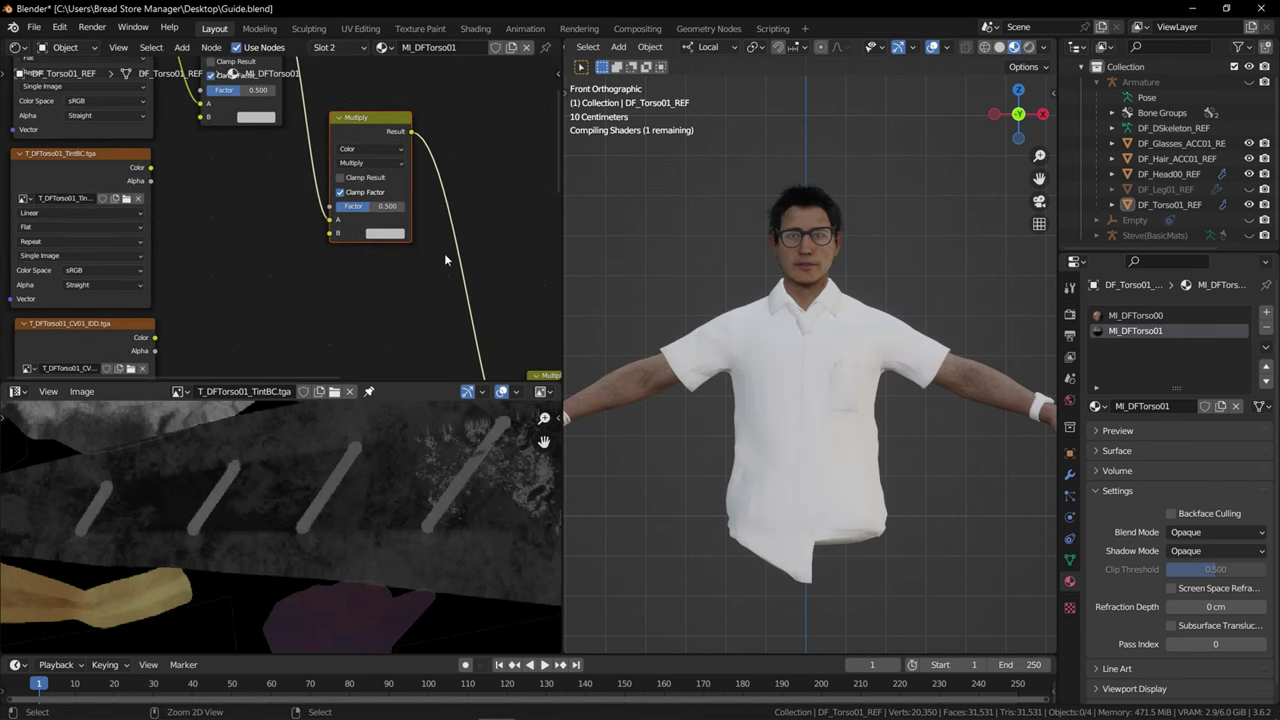
{"action": "key", "text": "shift+d"}
{"action": "middle_click_drag", "start_coordinate": [423, 311], "coordinate": [407, 295]}
{"action": "left_click_drag", "start_coordinate": [407, 295], "coordinate": [421, 319]}
{"action": "middle_click_drag", "start_coordinate": [416, 349], "coordinate": [413, 394]}
{"action": "scroll", "coordinate": [340, 262], "scroll_direction": "down", "scroll_amount": 1}
Add a Separate Color node beside the T_DFTorso01_CV01_IDD.tga node, fed by that texture's color output
{"action": "left_click", "coordinate": [137, 188]}
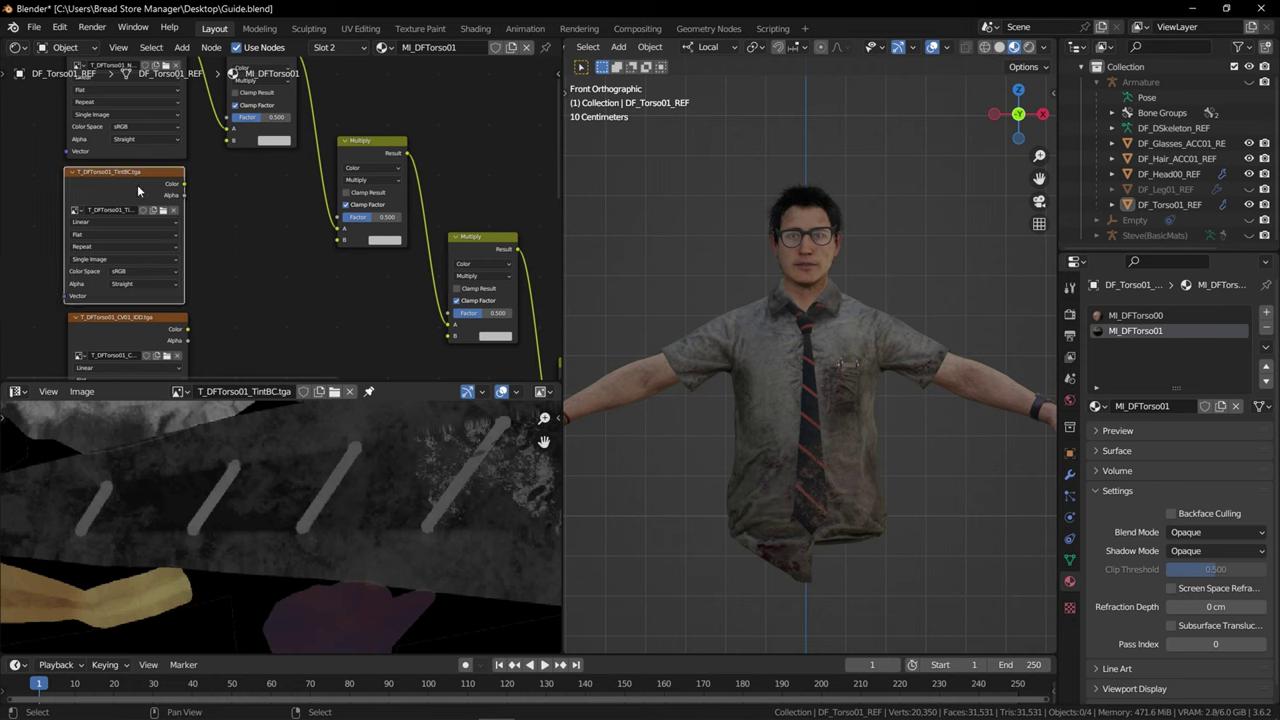
{"action": "middle_click_drag", "start_coordinate": [150, 246], "coordinate": [174, 189]}
{"action": "left_click", "coordinate": [174, 270]}
{"action": "middle_click_drag", "start_coordinate": [216, 234], "coordinate": [255, 142]}
{"action": "scroll", "coordinate": [249, 197], "scroll_direction": "up", "scroll_amount": 3}
{"action": "left_click_drag", "start_coordinate": [256, 181], "coordinate": [317, 204]}
{"action": "type", "text": "sep"}
{"action": "key", "text": "Down"}
{"action": "key", "text": "Return"}
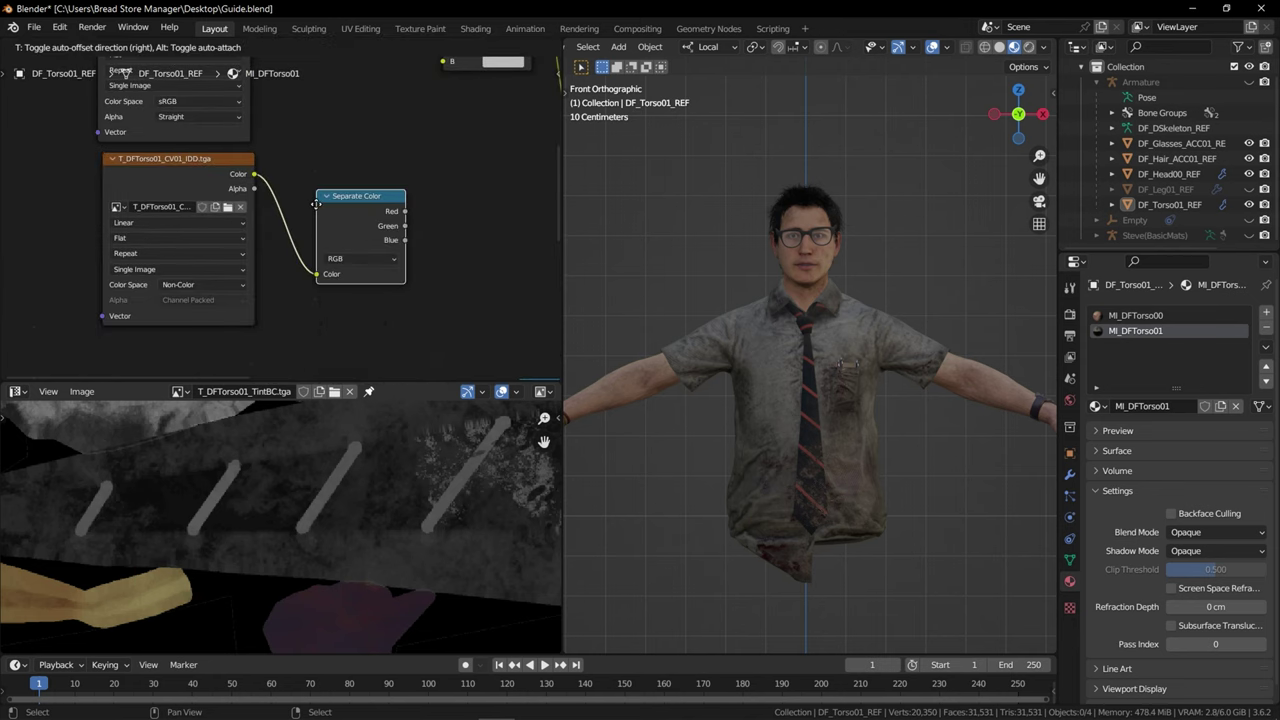
{"action": "left_click", "coordinate": [306, 190]}
Connect the Red, Green and Blue outputs of Separate Color to the factors of the first, second and third Multiply nodes respectively
{"action": "middle_click_drag", "start_coordinate": [394, 177], "coordinate": [294, 224]}
{"action": "scroll", "coordinate": [350, 245], "scroll_direction": "down", "scroll_amount": 4}
{"action": "scroll", "coordinate": [323, 257], "scroll_direction": "up", "scroll_amount": 2}
{"action": "left_click_drag", "start_coordinate": [271, 269], "coordinate": [215, 104]}
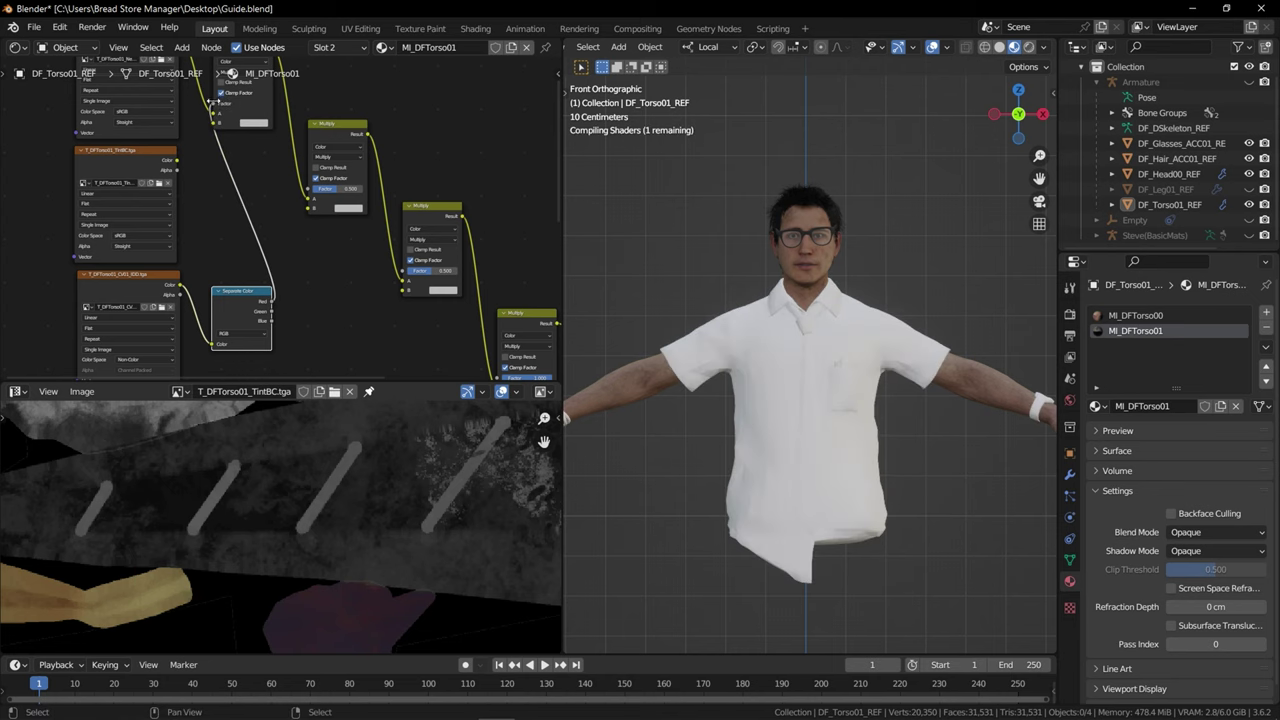
{"action": "left_click_drag", "start_coordinate": [272, 311], "coordinate": [405, 271]}
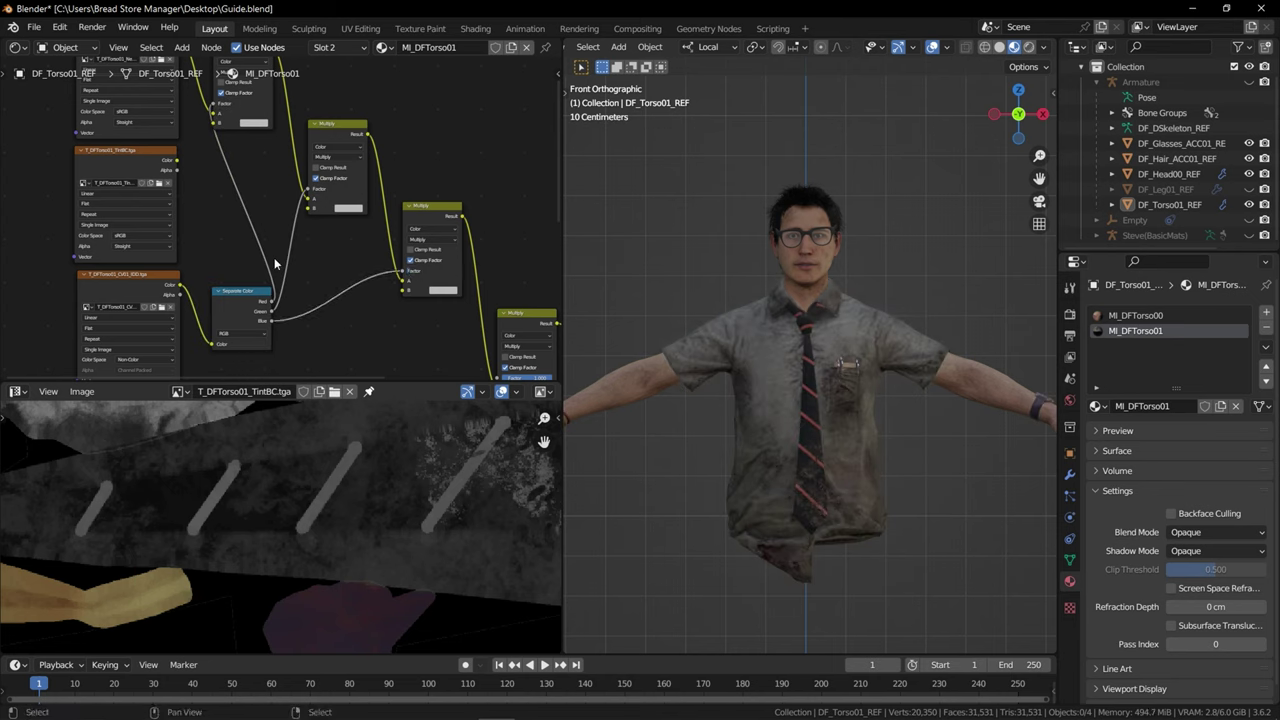
{"action": "middle_click_drag", "start_coordinate": [292, 251], "coordinate": [326, 276]}
{"action": "scroll", "coordinate": [292, 300], "scroll_direction": "down", "scroll_amount": 3}
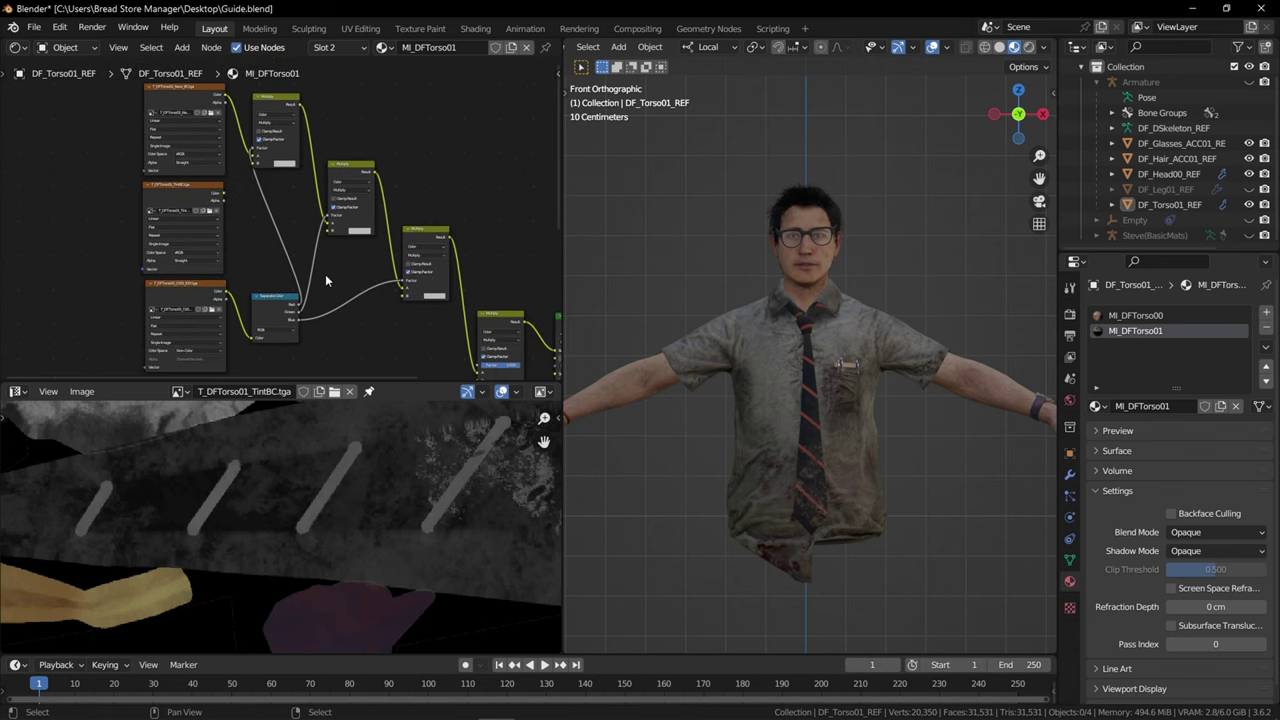
Move the T_DFTorso01_Next_BC.tga node aside and connect the T_DFTorso01_TintBC.tga color output to input A of the first Multiply node
{"action": "scroll", "coordinate": [228, 220], "scroll_direction": "up", "scroll_amount": 2}
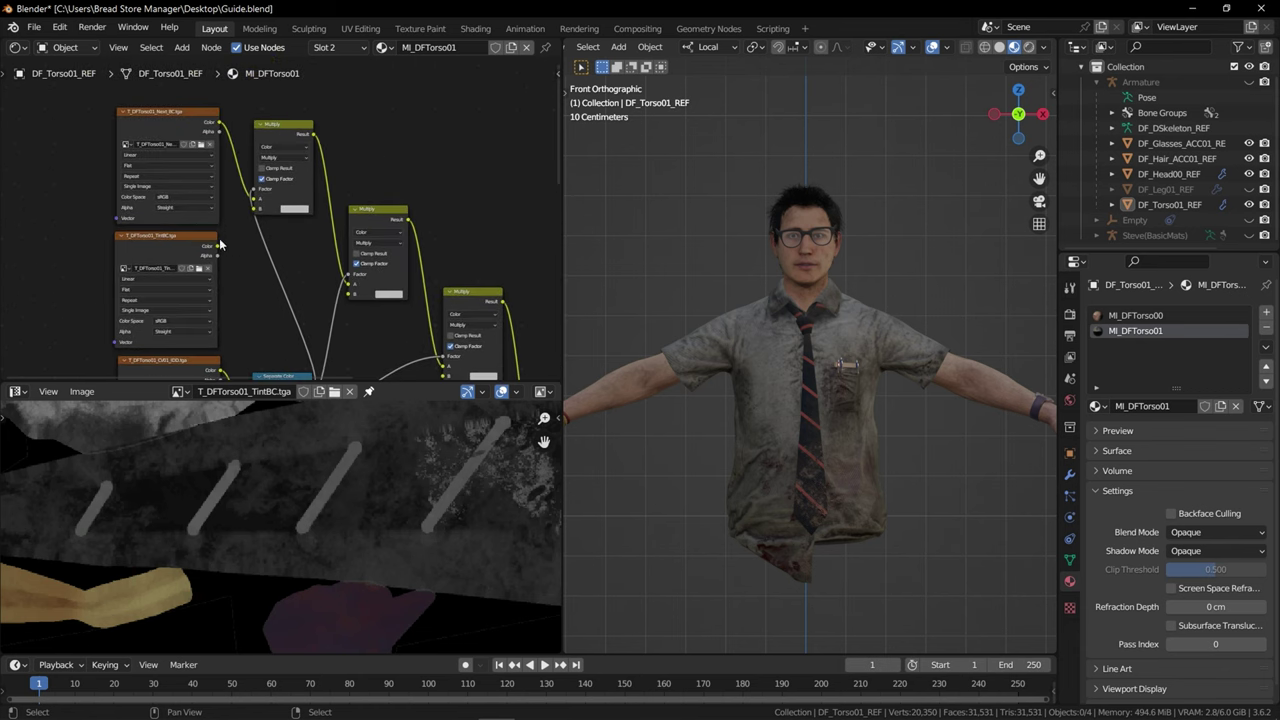
{"action": "scroll", "coordinate": [230, 180], "scroll_direction": "up", "scroll_amount": 2}
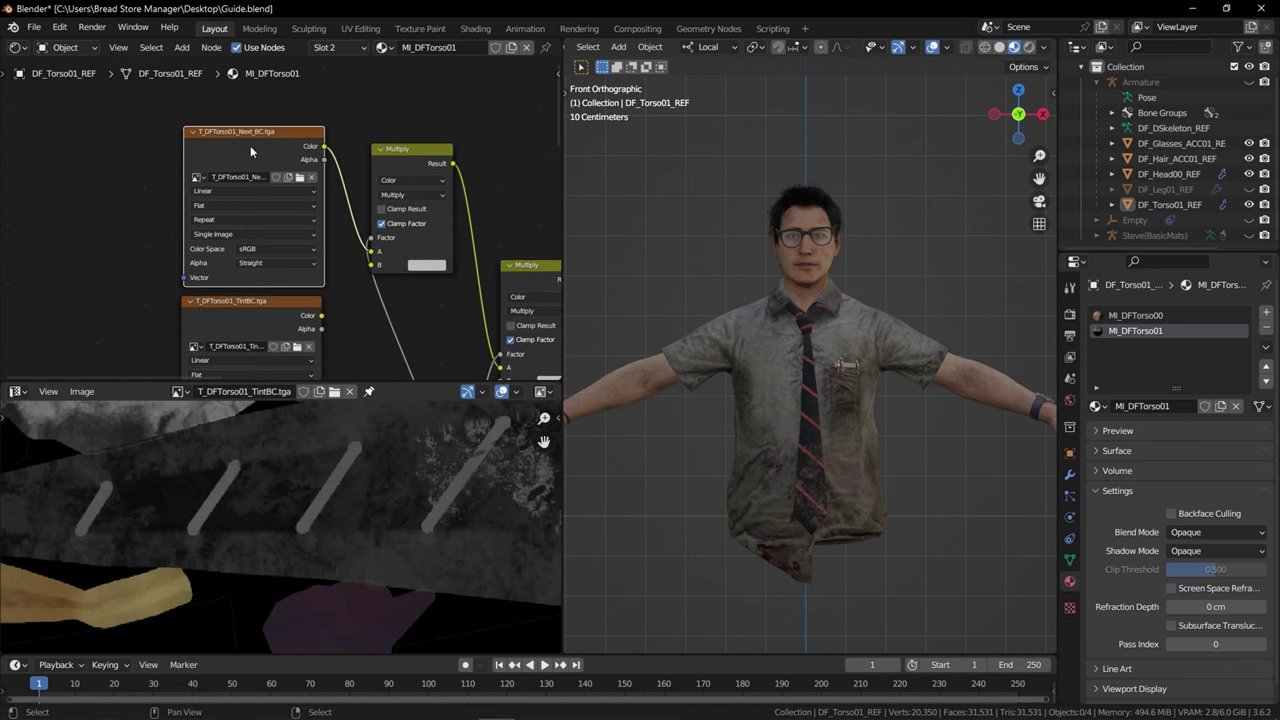
{"action": "left_click_drag", "start_coordinate": [290, 176], "coordinate": [233, 133]}
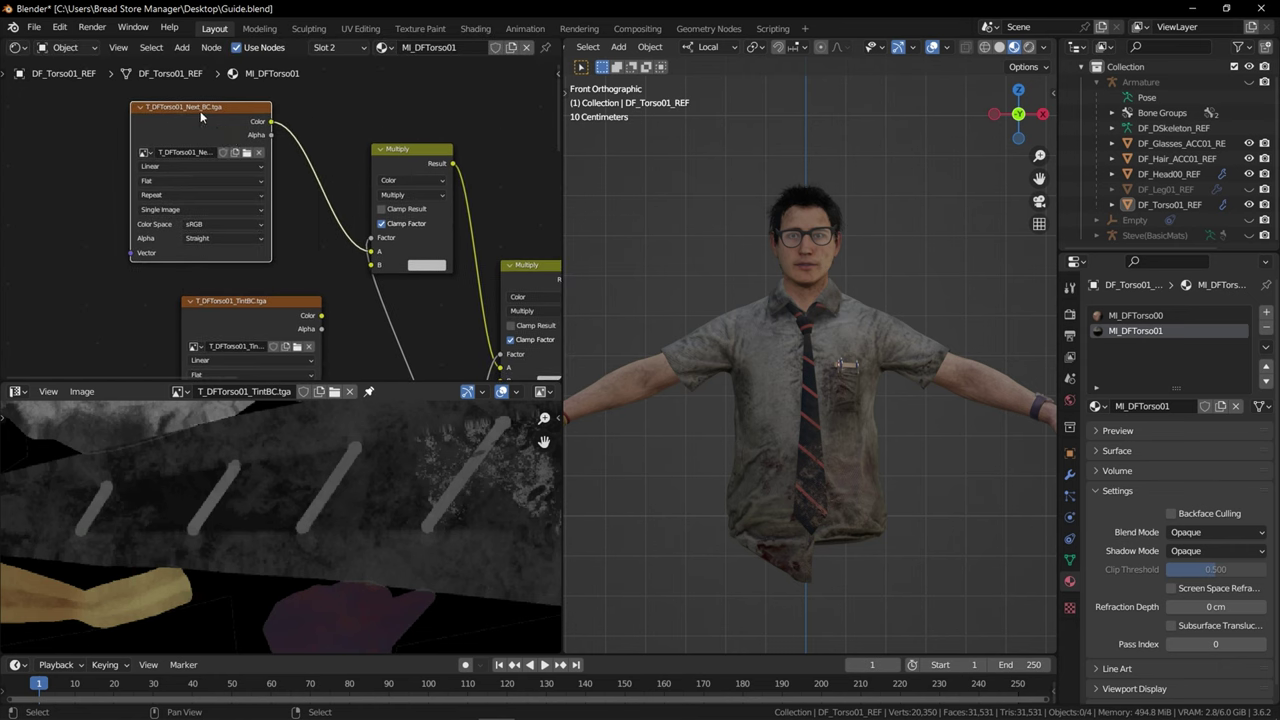
{"action": "middle_click_drag", "start_coordinate": [313, 329], "coordinate": [302, 290]}
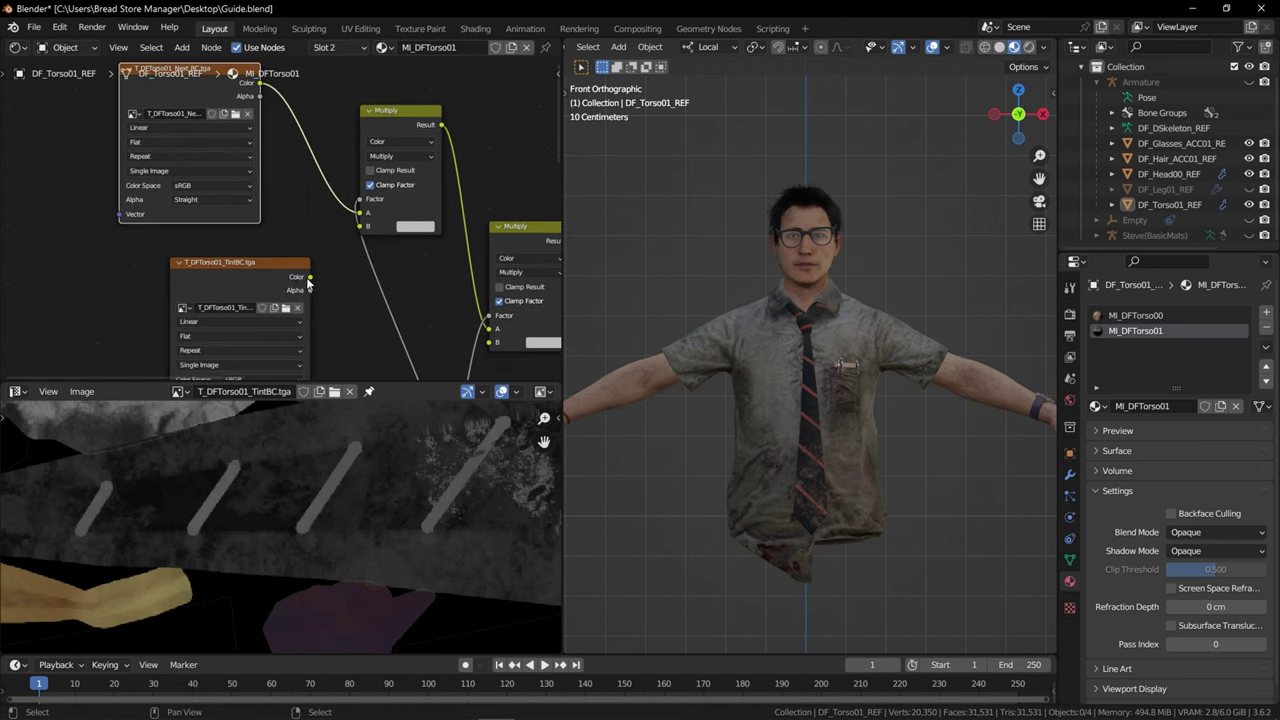
{"action": "left_click_drag", "start_coordinate": [309, 279], "coordinate": [360, 213]}
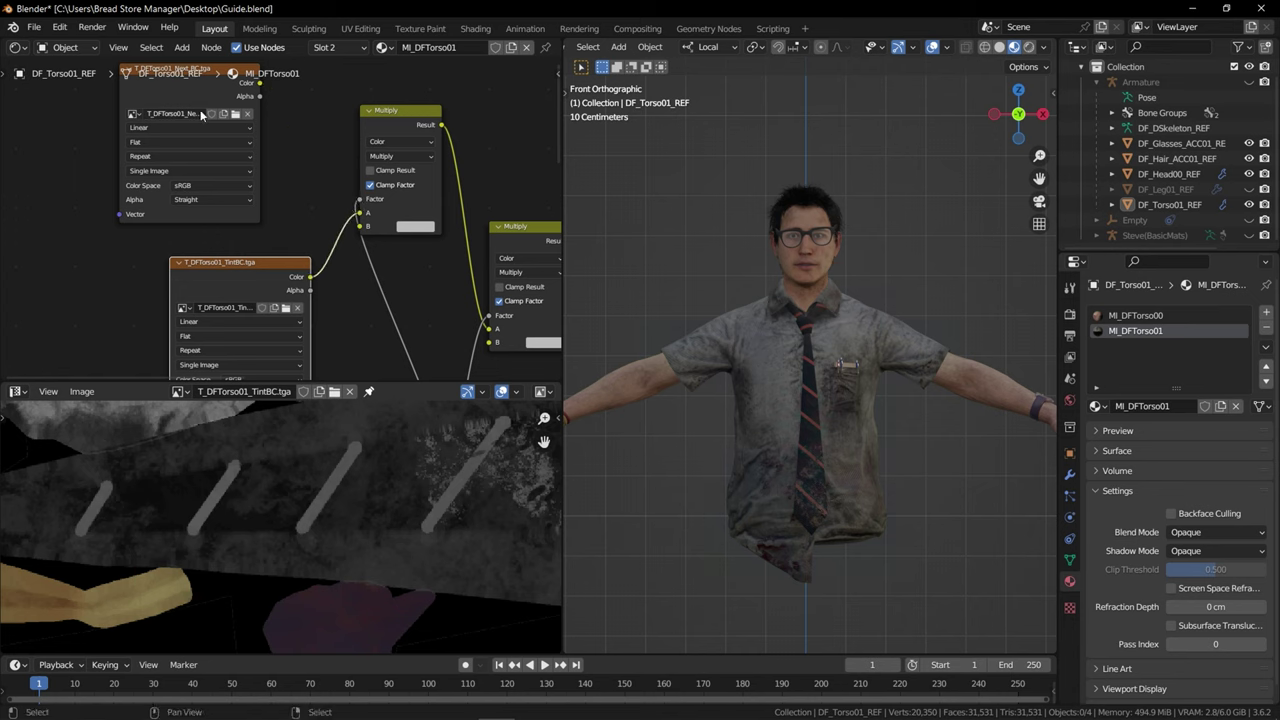
Compare the T_DFTorso01_Next_BC.tga and T_DFTorso01_TintBC.tga textures in the image viewer, examining the shirt and tie areas
{"action": "left_click", "coordinate": [178, 391]}
{"action": "left_click", "coordinate": [188, 462]}
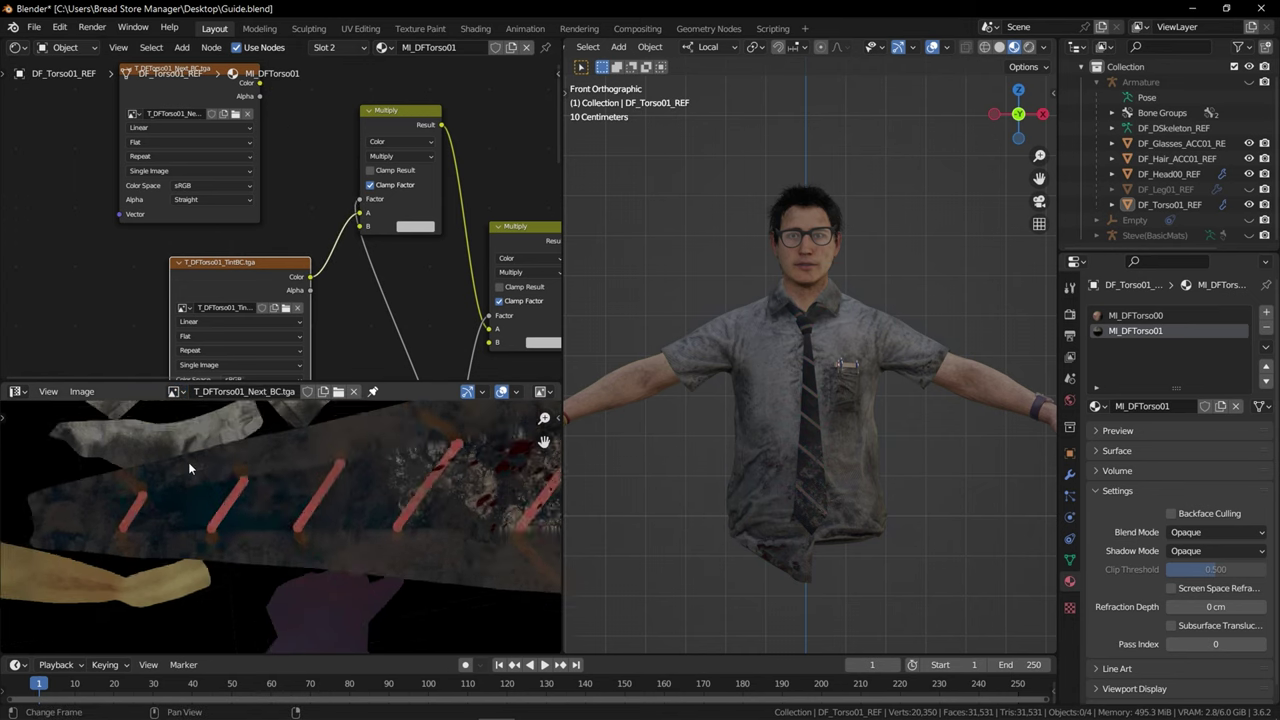
{"action": "key", "text": "Home"}
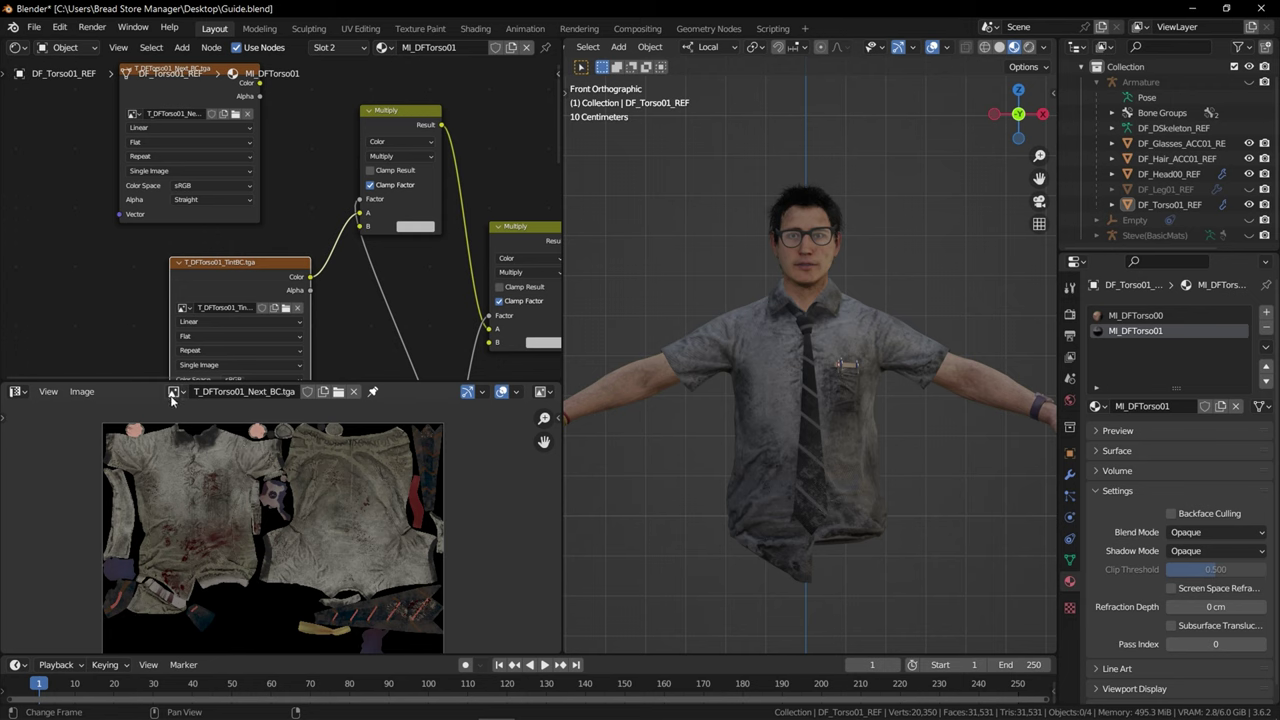
{"action": "left_click", "coordinate": [173, 392]}
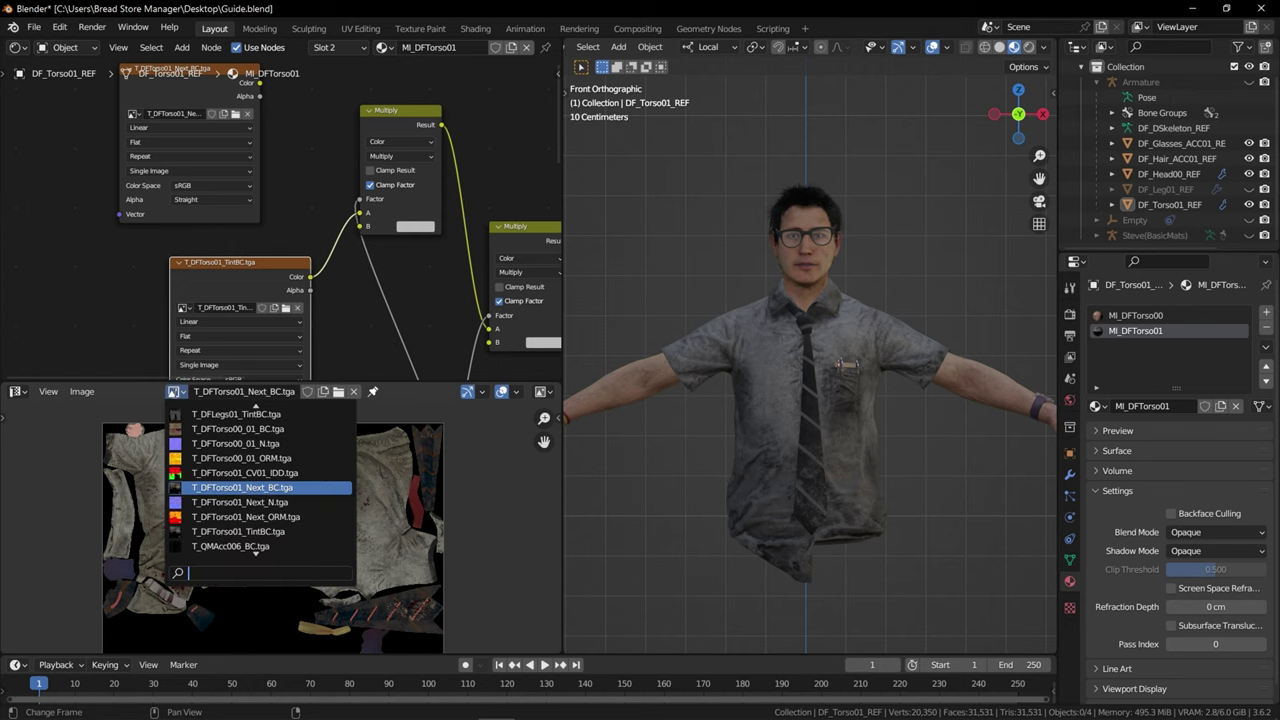
{"action": "left_click", "coordinate": [280, 532]}
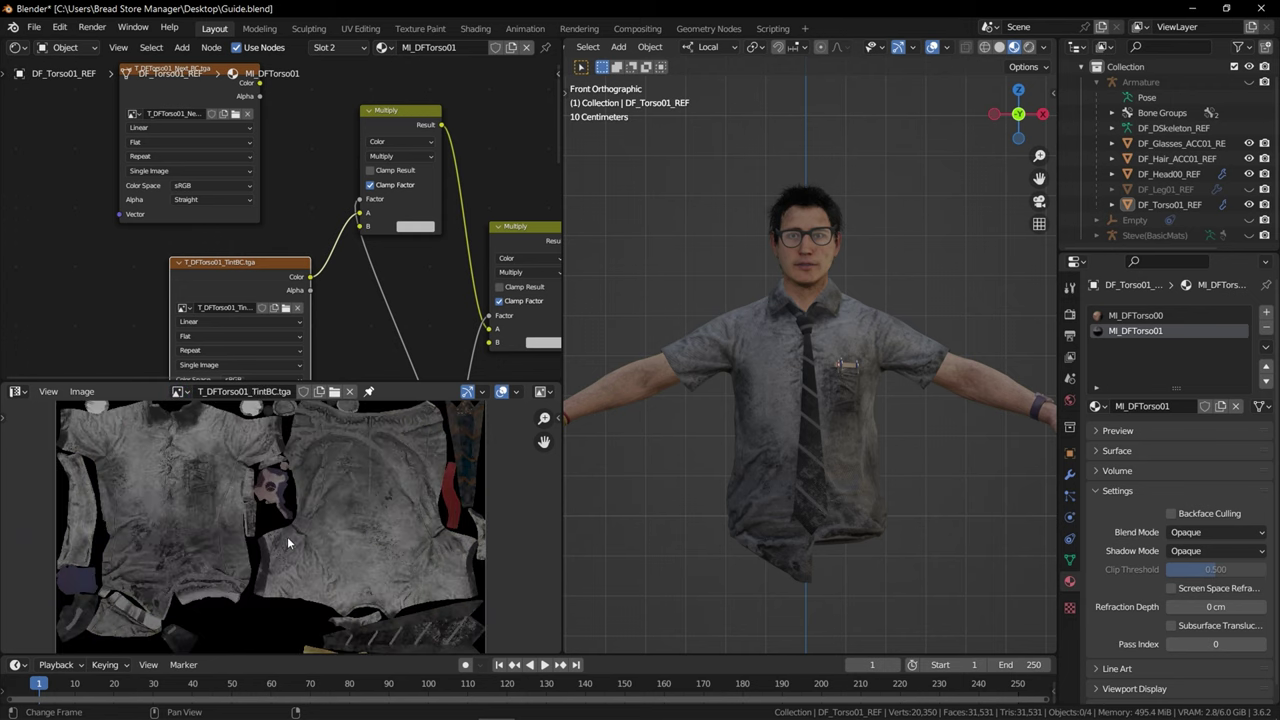
{"action": "scroll", "coordinate": [287, 536], "scroll_direction": "up", "scroll_amount": 5}
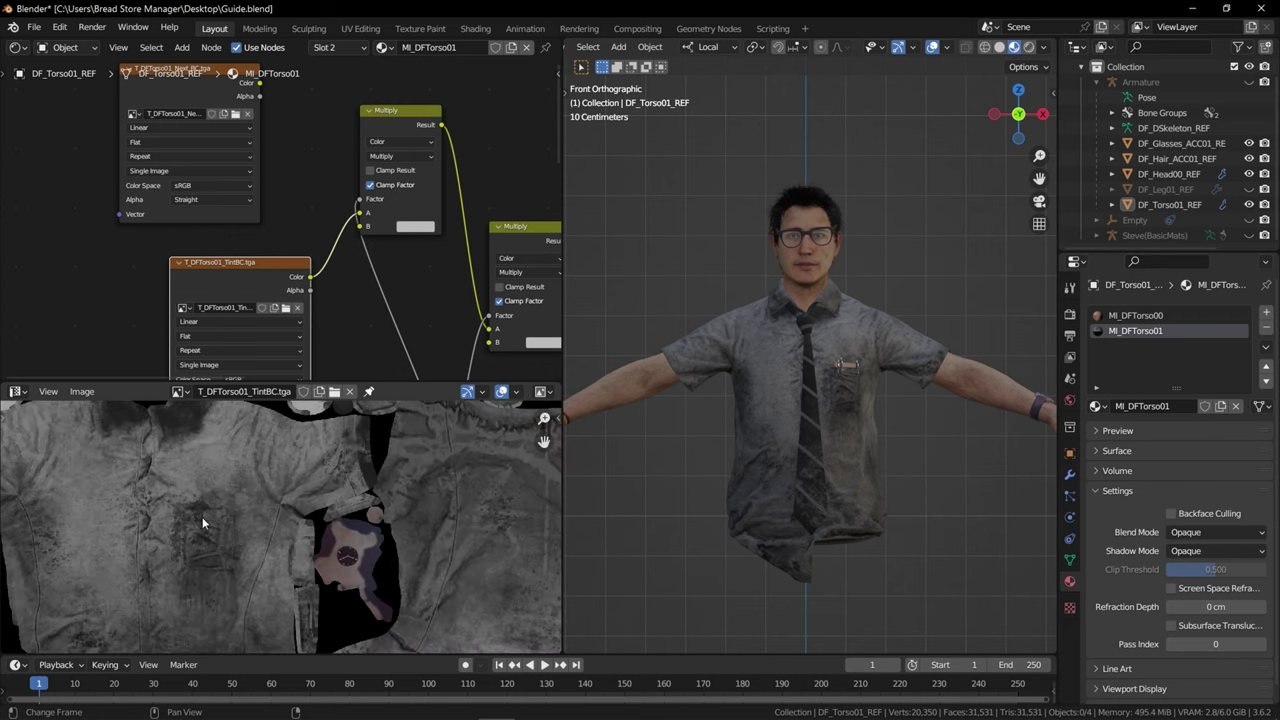
{"action": "scroll", "coordinate": [202, 517], "scroll_direction": "down", "scroll_amount": 5}
{"action": "scroll", "coordinate": [389, 530], "scroll_direction": "up", "scroll_amount": 4}
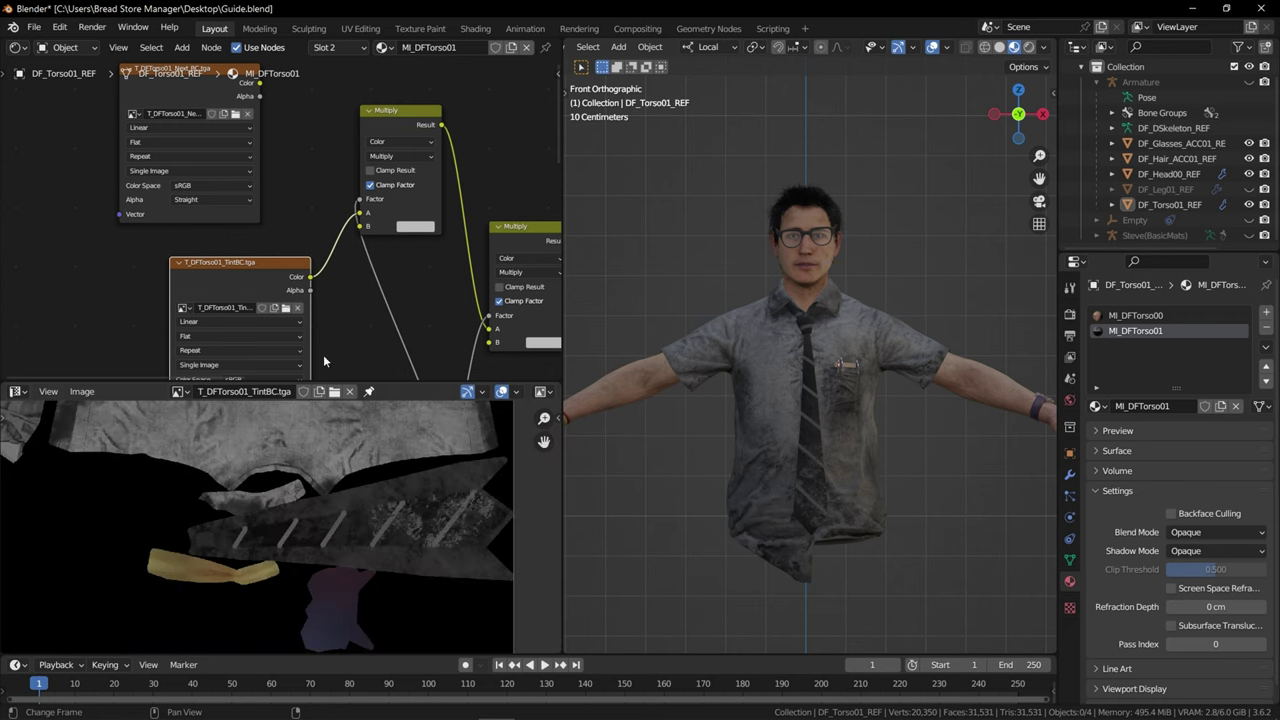
Set color B of the first Multiply node to a fully saturated bright red
{"action": "scroll", "coordinate": [323, 361], "scroll_direction": "down", "scroll_amount": 2}
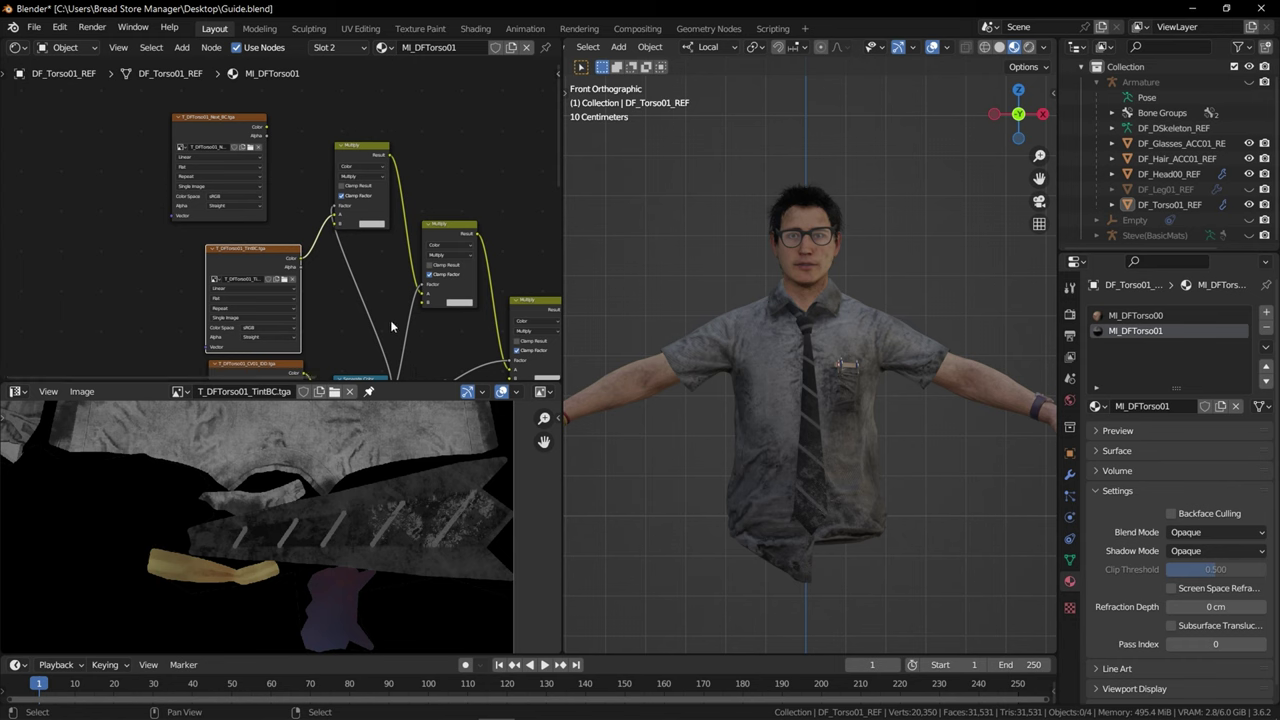
{"action": "middle_click_drag", "start_coordinate": [388, 319], "coordinate": [341, 279]}
{"action": "scroll", "coordinate": [361, 285], "scroll_direction": "up", "scroll_amount": 3}
{"action": "scroll", "coordinate": [365, 308], "scroll_direction": "down", "scroll_amount": 1}
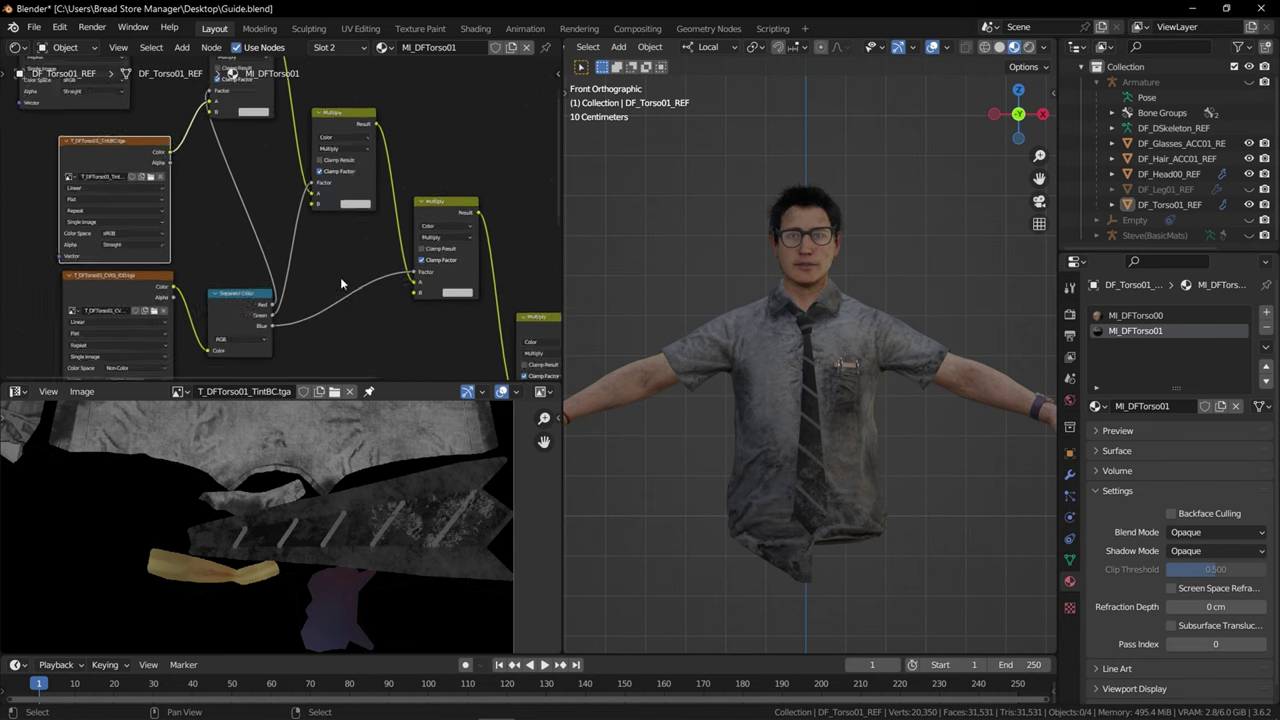
{"action": "scroll", "coordinate": [340, 285], "scroll_direction": "up", "scroll_amount": 4}
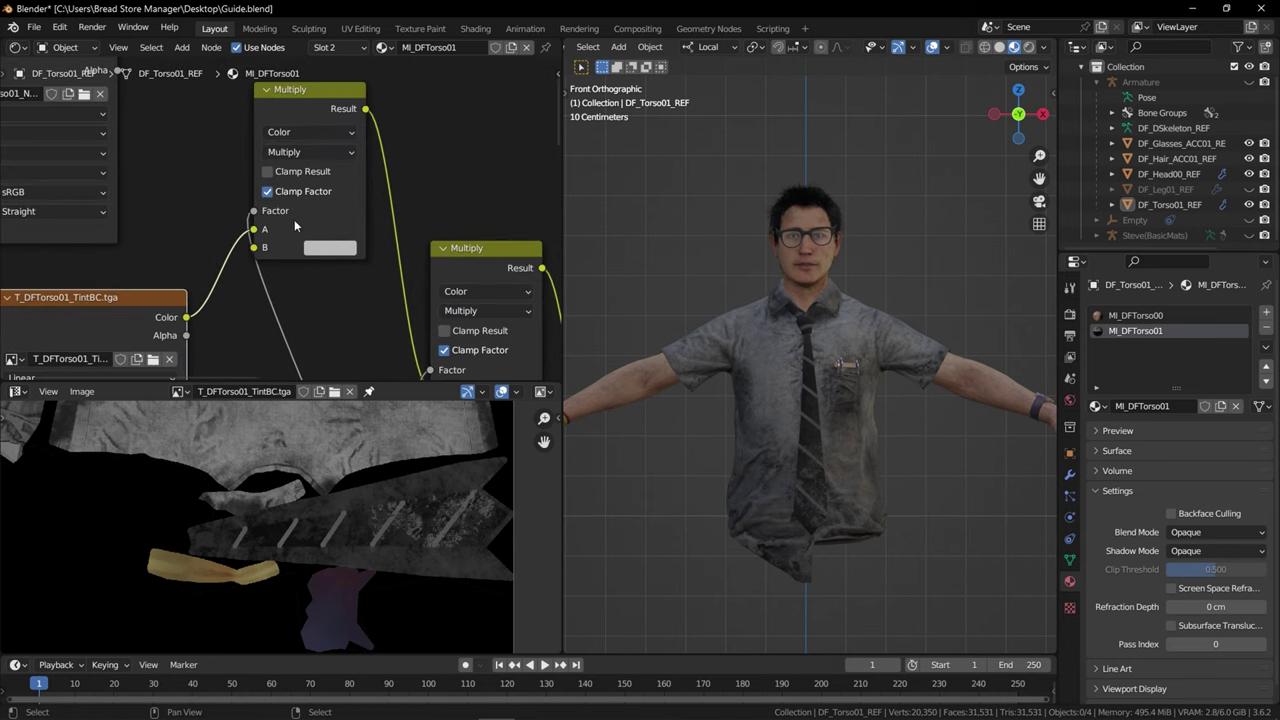
{"action": "left_click", "coordinate": [321, 252]}
{"action": "left_click", "coordinate": [374, 381]}
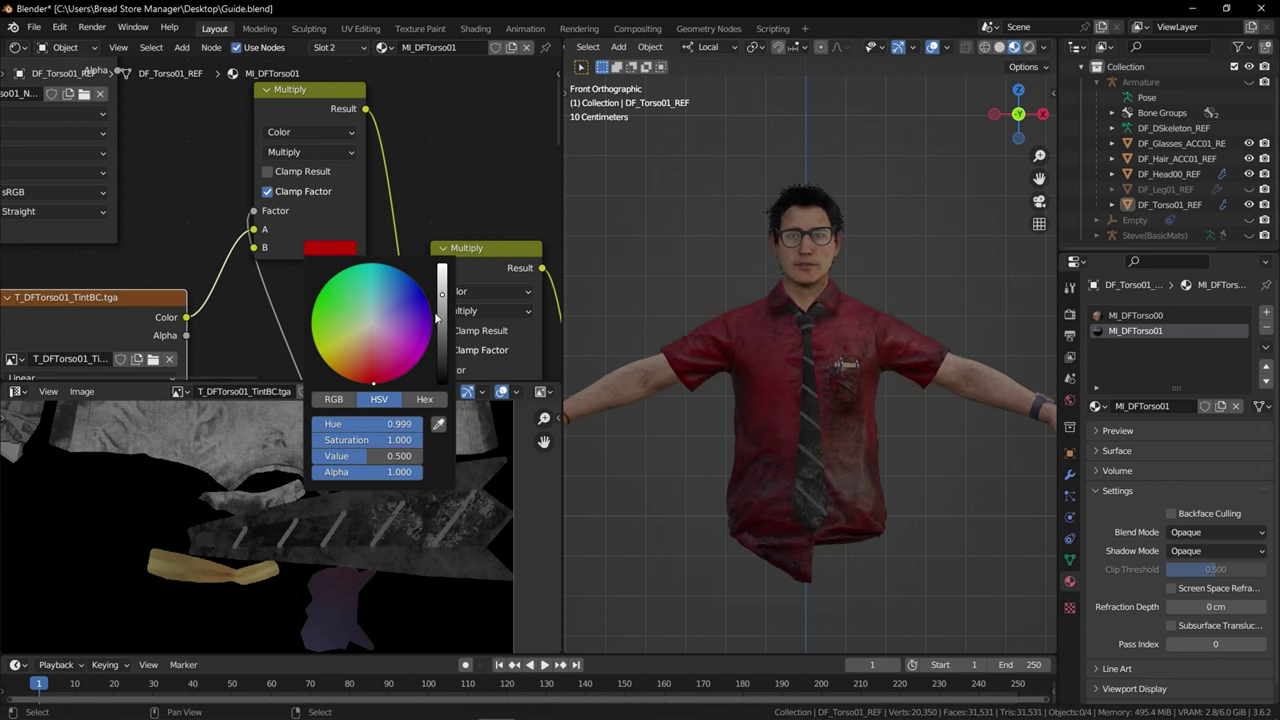
{"action": "left_click_drag", "start_coordinate": [441, 318], "coordinate": [442, 270]}
Show the T_DFTorso01_CV01_IDD.tga mask in the image viewer with only its red channel displayed
{"action": "scroll", "coordinate": [318, 296], "scroll_direction": "down", "scroll_amount": 5}
{"action": "middle_click_drag", "start_coordinate": [250, 370], "coordinate": [311, 165]}
{"action": "double_click", "coordinate": [221, 242]}
{"action": "key", "text": "ctrl+c"}
{"action": "left_click", "coordinate": [176, 392]}
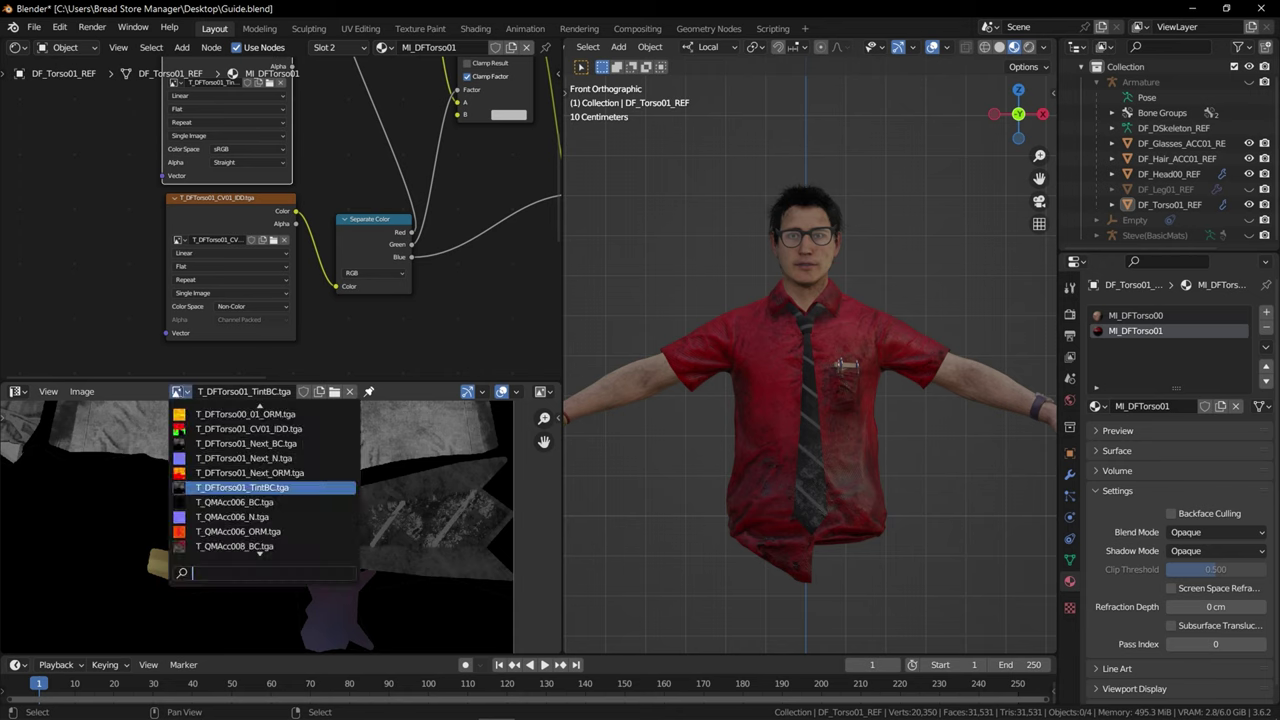
{"action": "key", "text": "ctrl+v"}
{"action": "key", "text": "Return"}
{"action": "scroll", "coordinate": [443, 537], "scroll_direction": "down", "scroll_amount": 5}
{"action": "left_click", "coordinate": [540, 391]}
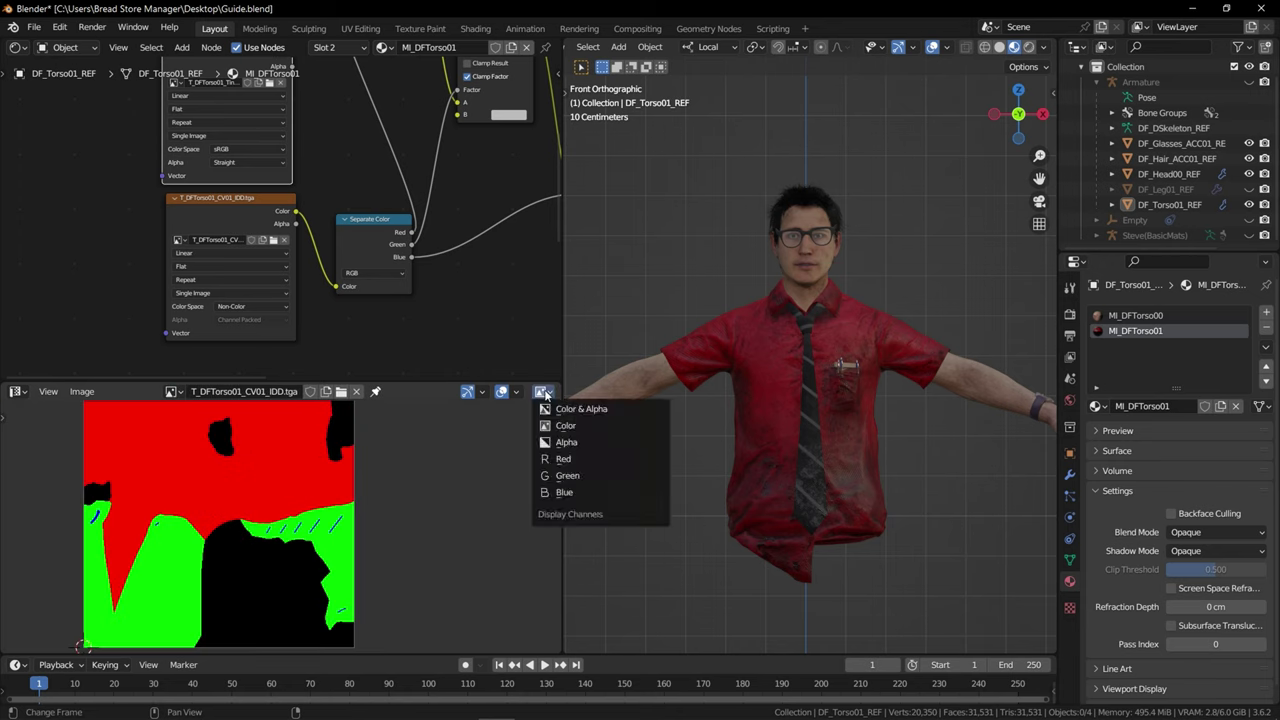
{"action": "left_click", "coordinate": [557, 460]}
{"action": "middle_click_drag", "start_coordinate": [272, 481], "coordinate": [290, 509]}
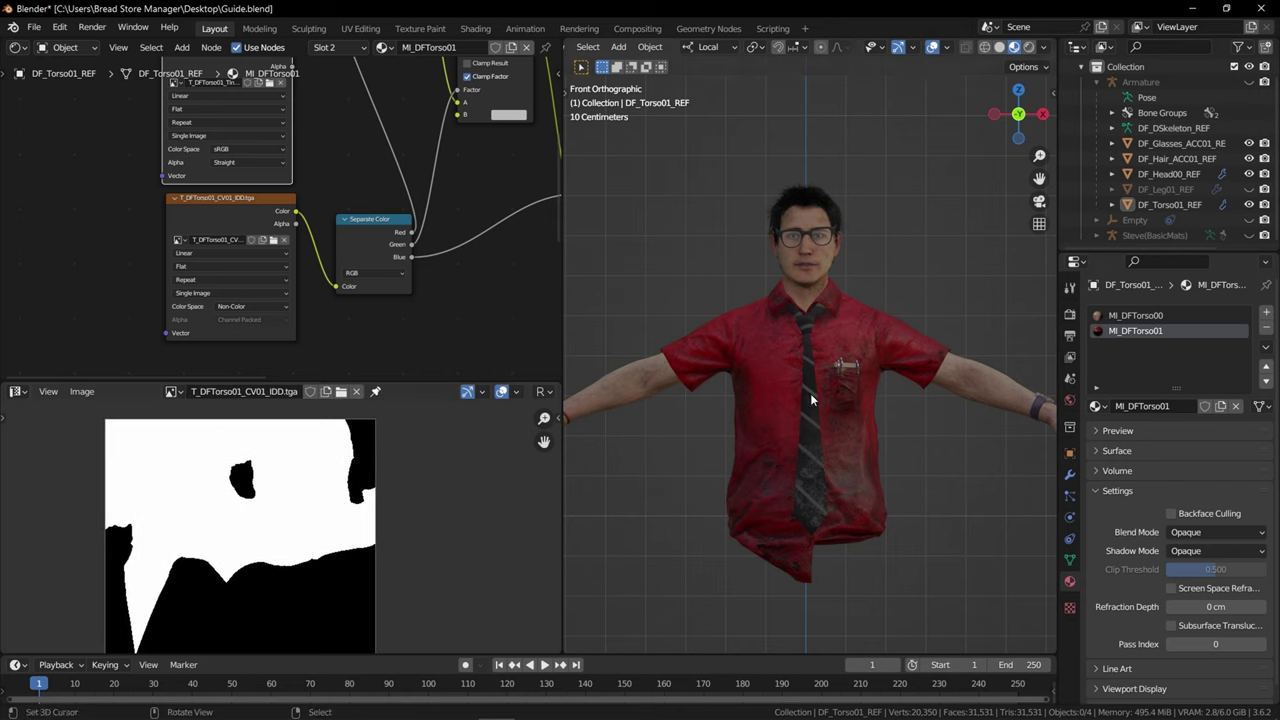
Set color B of the second Multiply node to a fully saturated bright green
{"action": "middle_click_drag", "start_coordinate": [498, 185], "coordinate": [388, 274]}
{"action": "left_click", "coordinate": [400, 203]}
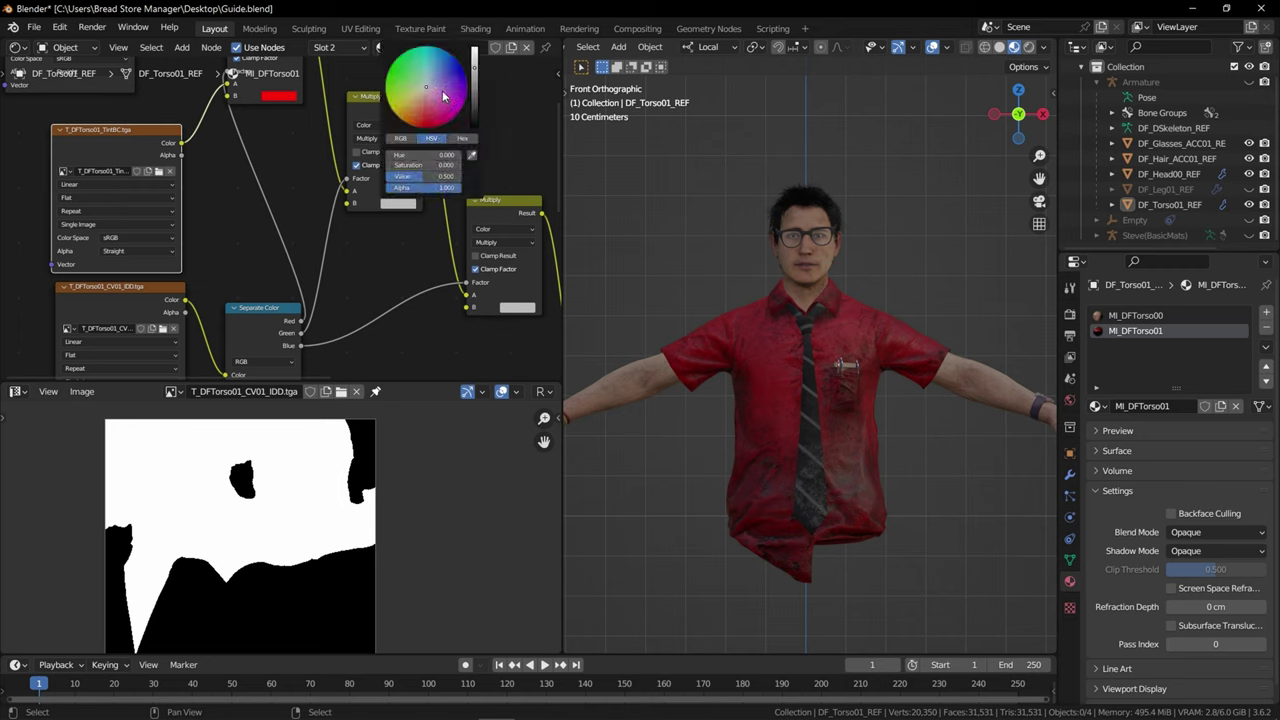
{"action": "left_click_drag", "start_coordinate": [447, 99], "coordinate": [395, 116]}
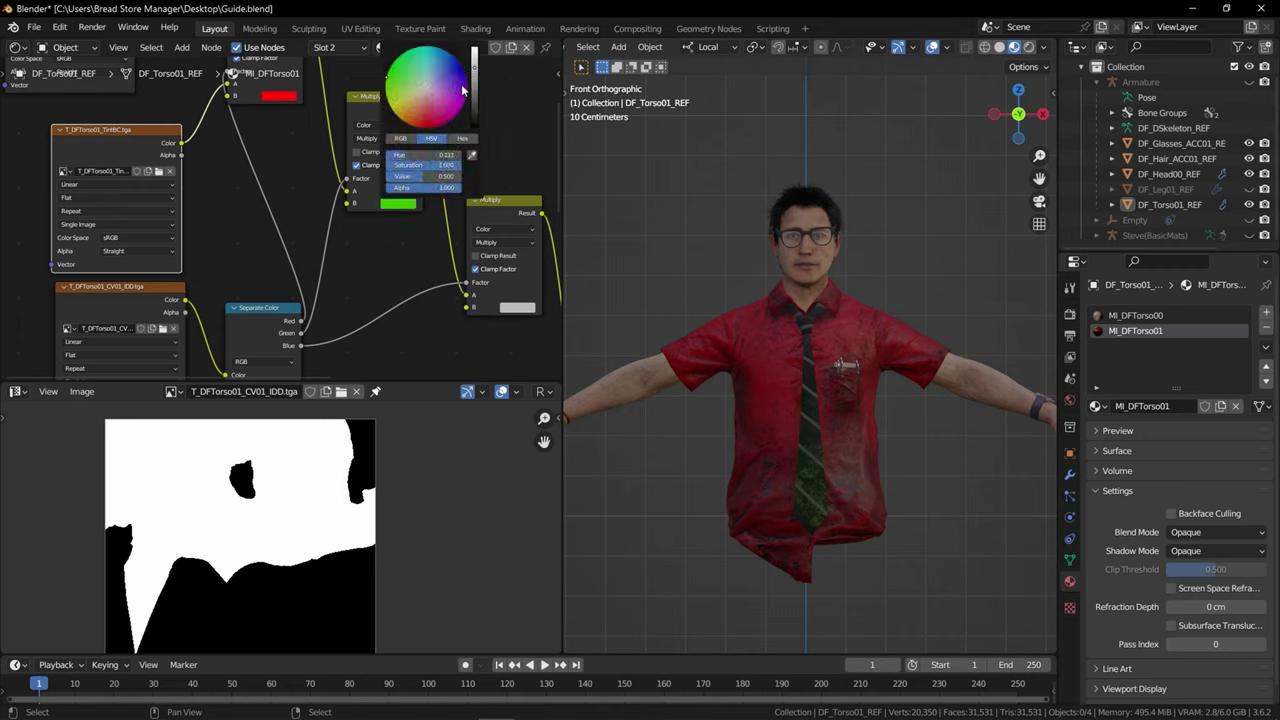
{"action": "left_click_drag", "start_coordinate": [475, 69], "coordinate": [475, 44]}
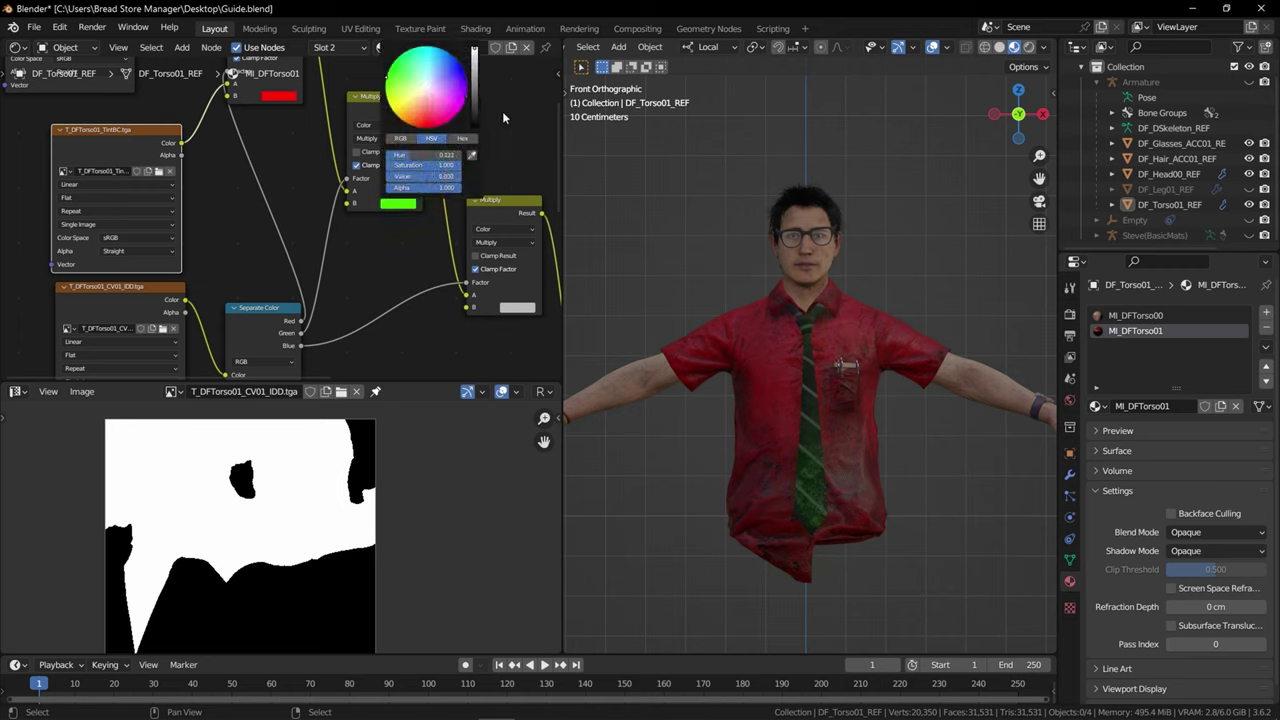
Display only the green channel of the CV01_IDD mask and examine the tie on the model up close
{"action": "left_click", "coordinate": [540, 391]}
{"action": "left_click", "coordinate": [580, 478]}
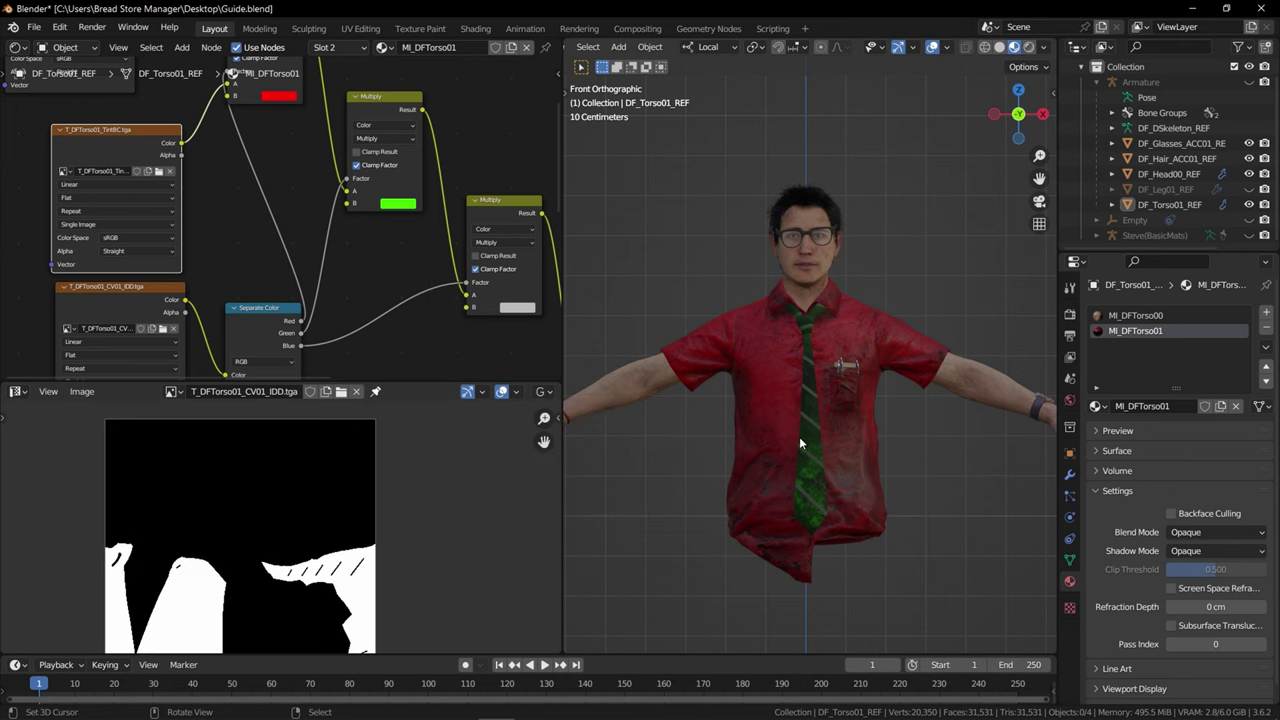
{"action": "scroll", "coordinate": [810, 443], "scroll_direction": "up", "scroll_amount": 8}
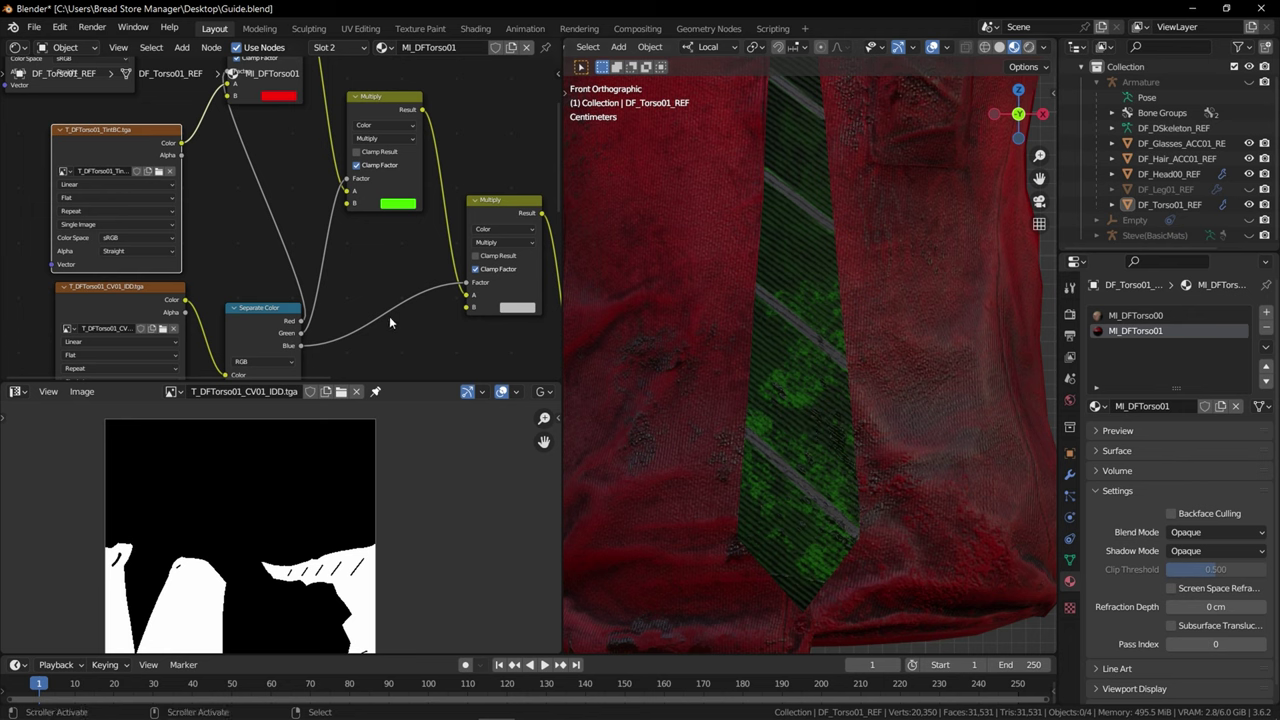
Set color B of the third Multiply node to pure blue and check the tie stripes on the model
{"action": "middle_click_drag", "start_coordinate": [487, 337], "coordinate": [392, 263]}
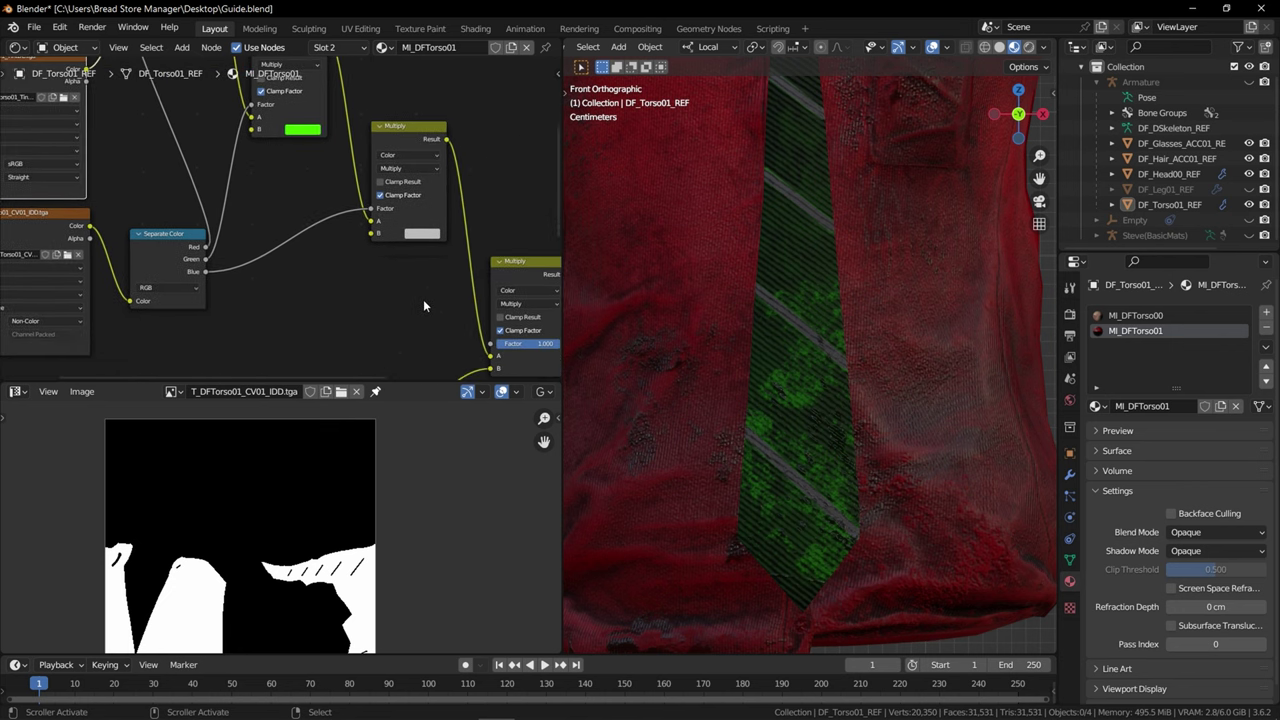
{"action": "left_click", "coordinate": [421, 234]}
{"action": "left_click_drag", "start_coordinate": [470, 143], "coordinate": [498, 77]}
{"action": "scroll", "coordinate": [880, 418], "scroll_direction": "down", "scroll_amount": 5}
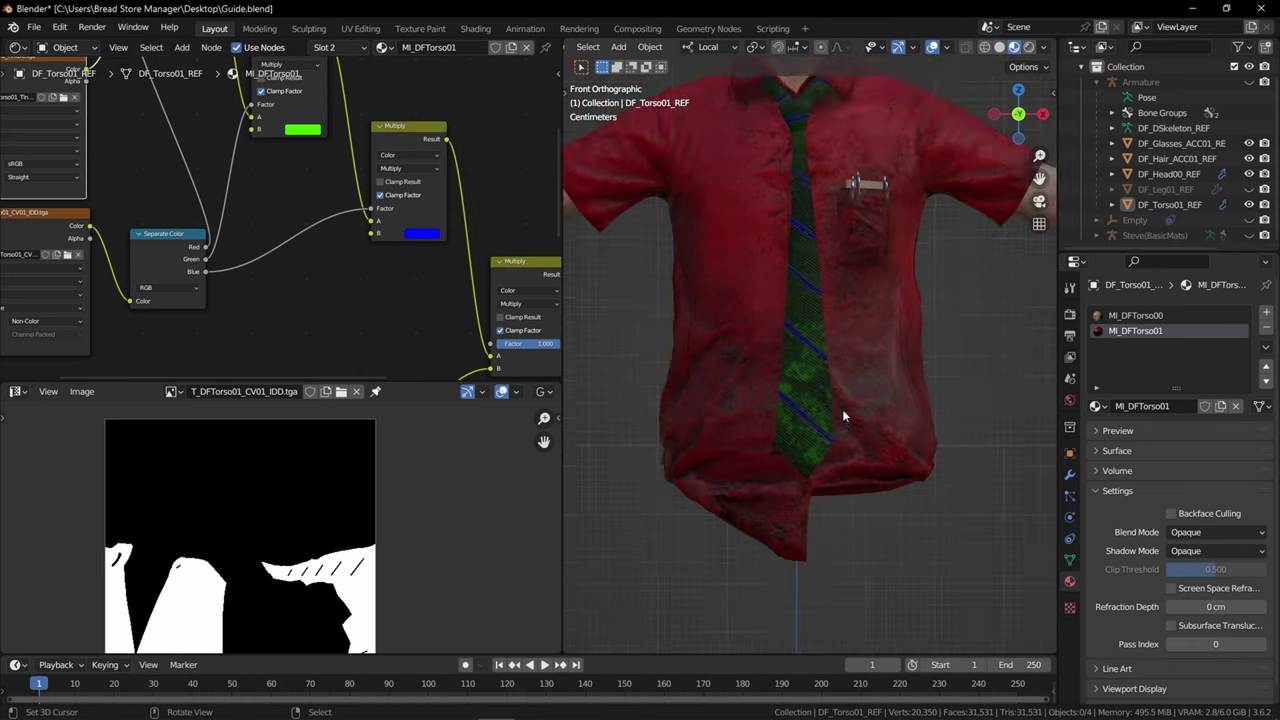
{"action": "scroll", "coordinate": [829, 372], "scroll_direction": "up", "scroll_amount": 1}
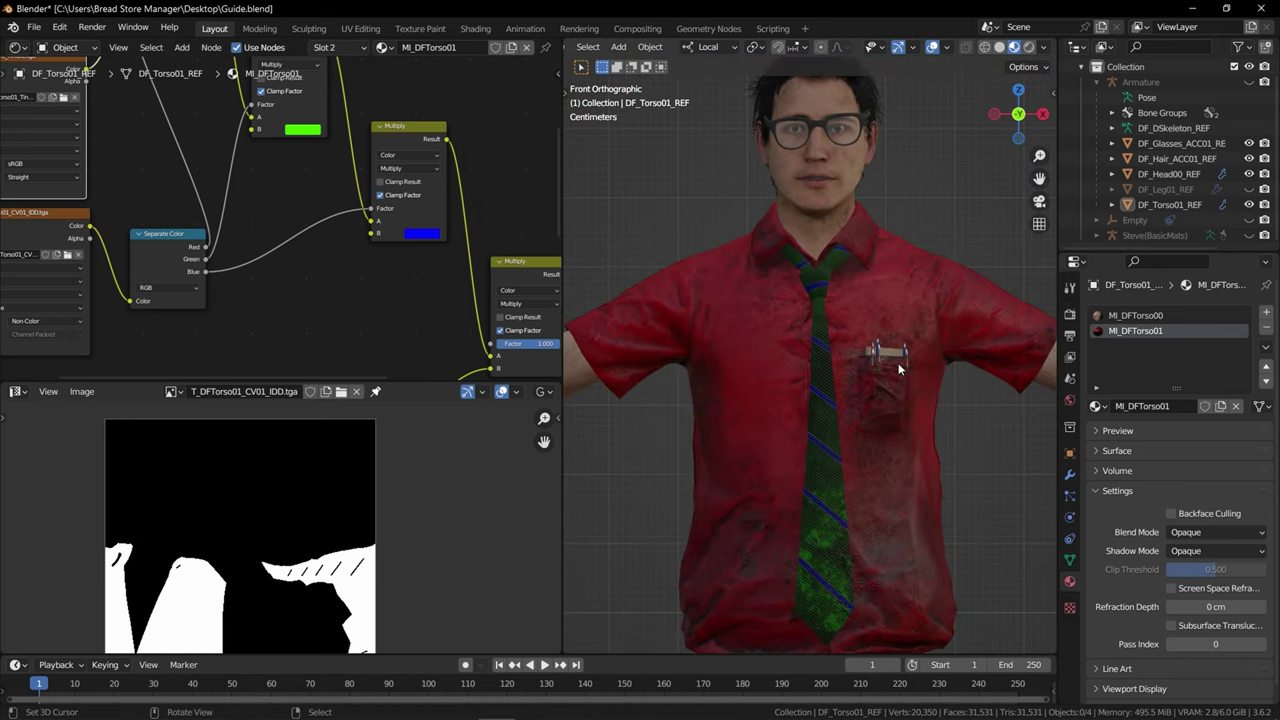
Paste another Multiply mix node below the blue one and change its blending mode to Screen
{"action": "scroll", "coordinate": [355, 228], "scroll_direction": "down", "scroll_amount": 4}
{"action": "middle_click_drag", "start_coordinate": [367, 276], "coordinate": [351, 272]}
{"action": "scroll", "coordinate": [352, 262], "scroll_direction": "up", "scroll_amount": 3}
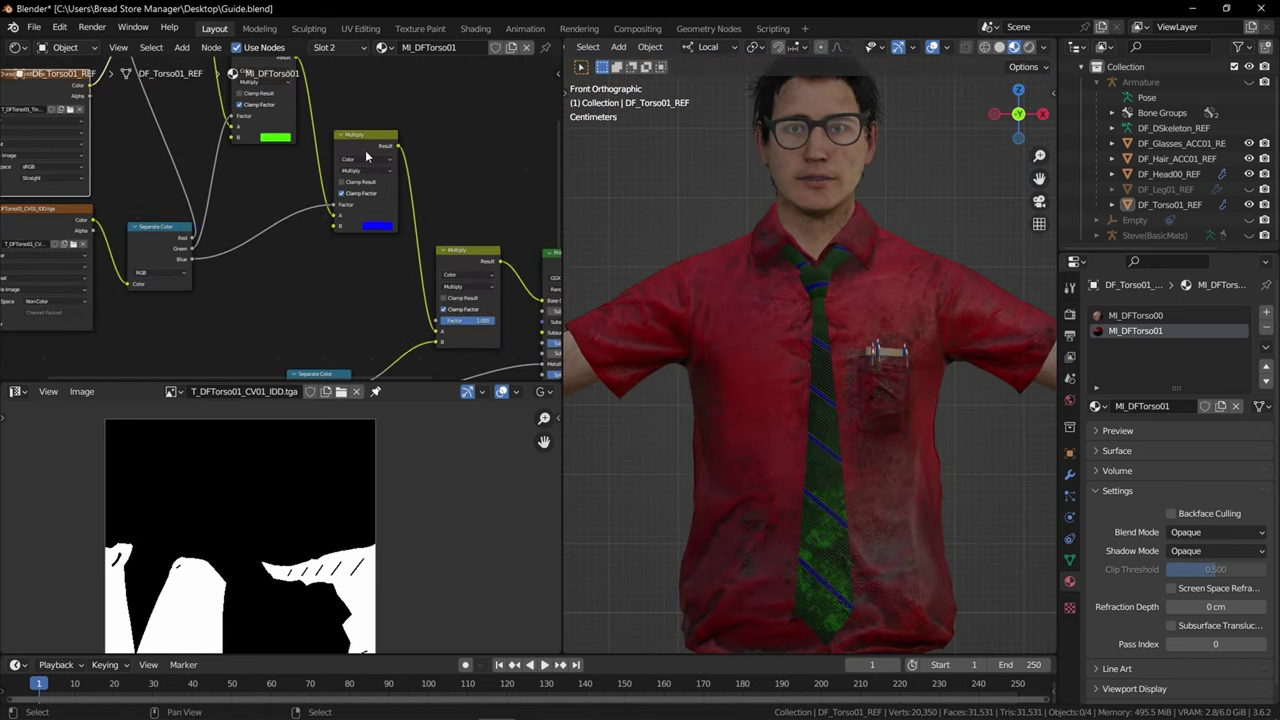
{"action": "left_click", "coordinate": [367, 151]}
{"action": "middle_click_drag", "start_coordinate": [372, 161], "coordinate": [367, 147]}
{"action": "key", "text": "ctrl+v"}
{"action": "scroll", "coordinate": [365, 286], "scroll_direction": "up", "scroll_amount": 3}
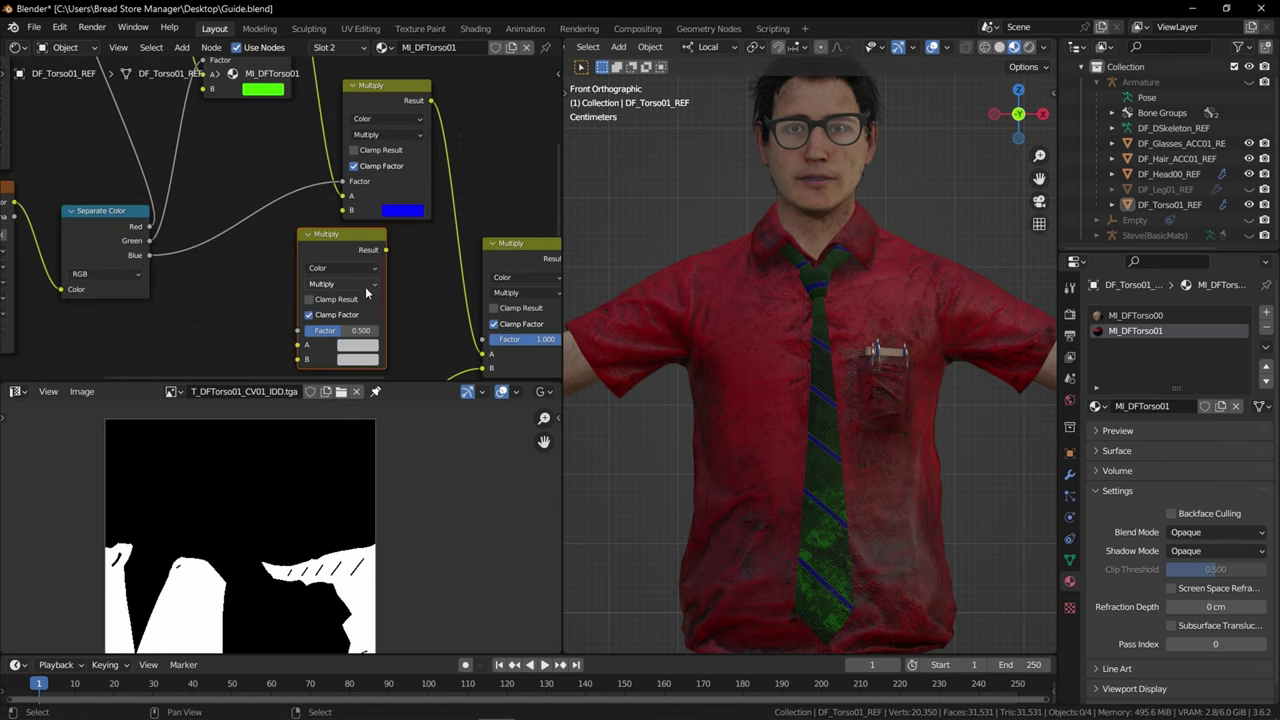
{"action": "middle_click_drag", "start_coordinate": [346, 323], "coordinate": [316, 243]}
{"action": "left_click", "coordinate": [307, 217]}
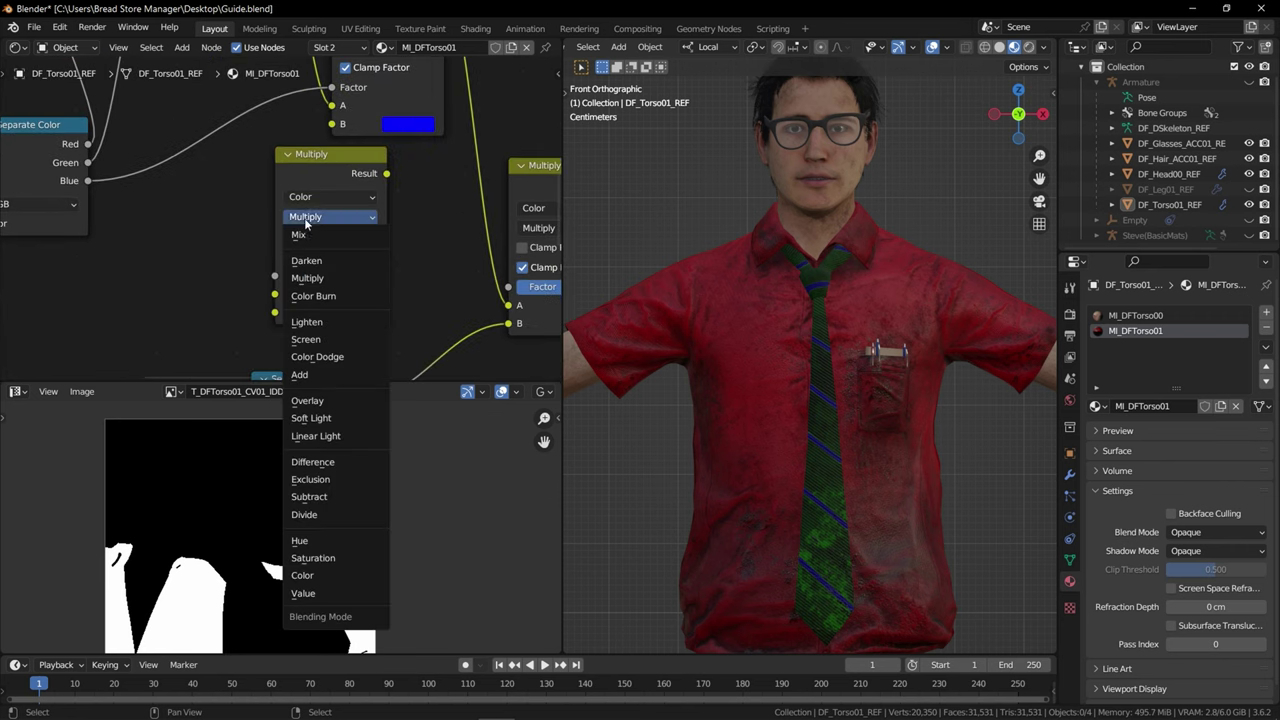
{"action": "left_click", "coordinate": [305, 340]}
{"action": "scroll", "coordinate": [364, 230], "scroll_direction": "down", "scroll_amount": 3}
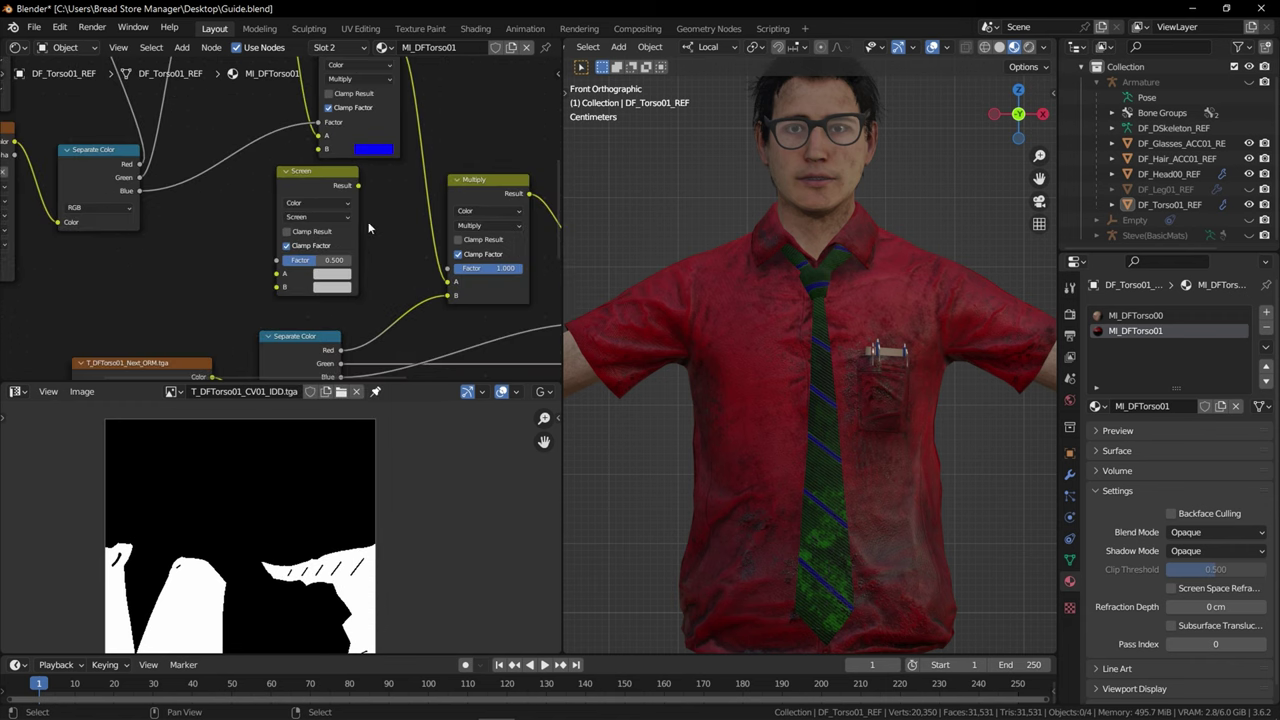
Insert the Screen node after the blue Multiply node and connect the color output of T_DFTorso01_Next_BC.tga to its B input
{"action": "left_click_drag", "start_coordinate": [306, 183], "coordinate": [380, 102]}
{"action": "middle_click_drag", "start_coordinate": [345, 199], "coordinate": [339, 229]}
{"action": "middle_click_drag", "start_coordinate": [148, 177], "coordinate": [333, 355]}
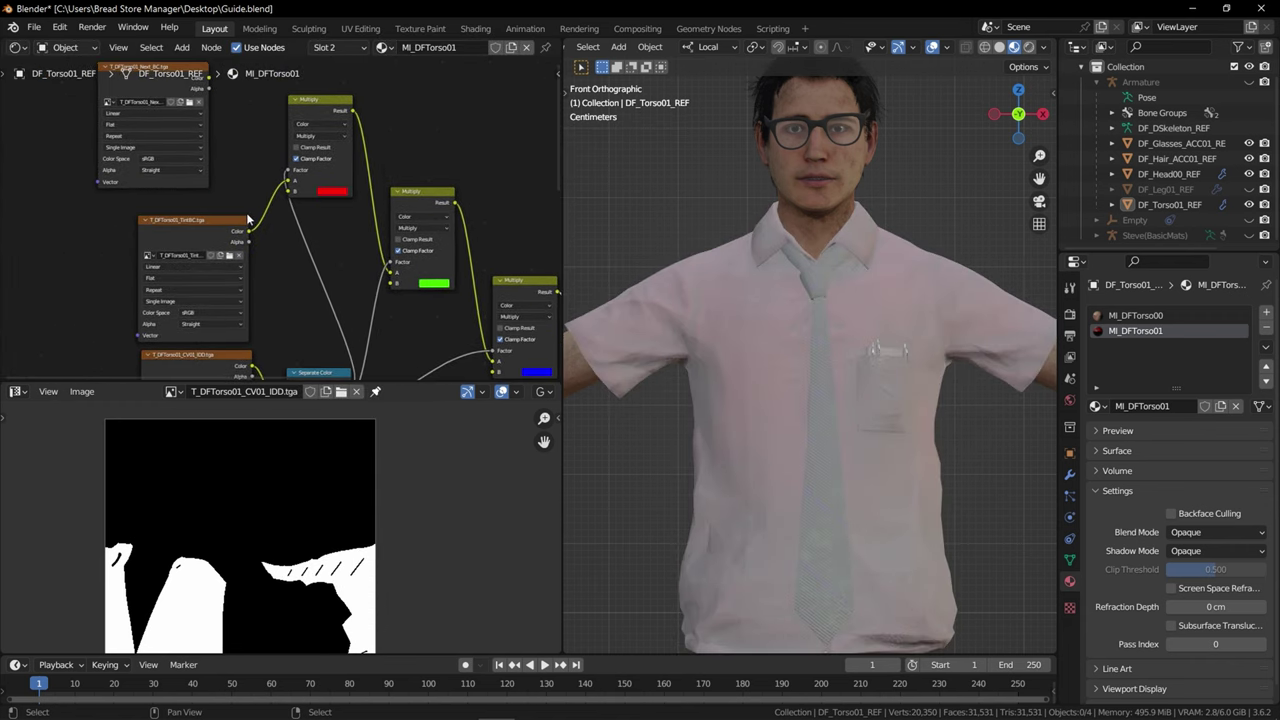
{"action": "scroll", "coordinate": [249, 218], "scroll_direction": "up", "scroll_amount": 2}
{"action": "middle_click_drag", "start_coordinate": [249, 218], "coordinate": [273, 327]}
{"action": "left_click_drag", "start_coordinate": [224, 170], "coordinate": [375, 160]}
Connect the alpha output of the CV01_IDD mask to the Screen node's Factor, leaving the last Multiply node's Factor unlinked
{"action": "middle_click_drag", "start_coordinate": [368, 167], "coordinate": [555, 228]}
{"action": "left_click_drag", "start_coordinate": [157, 194], "coordinate": [519, 300]}
{"action": "middle_click_drag", "start_coordinate": [378, 270], "coordinate": [371, 316]}
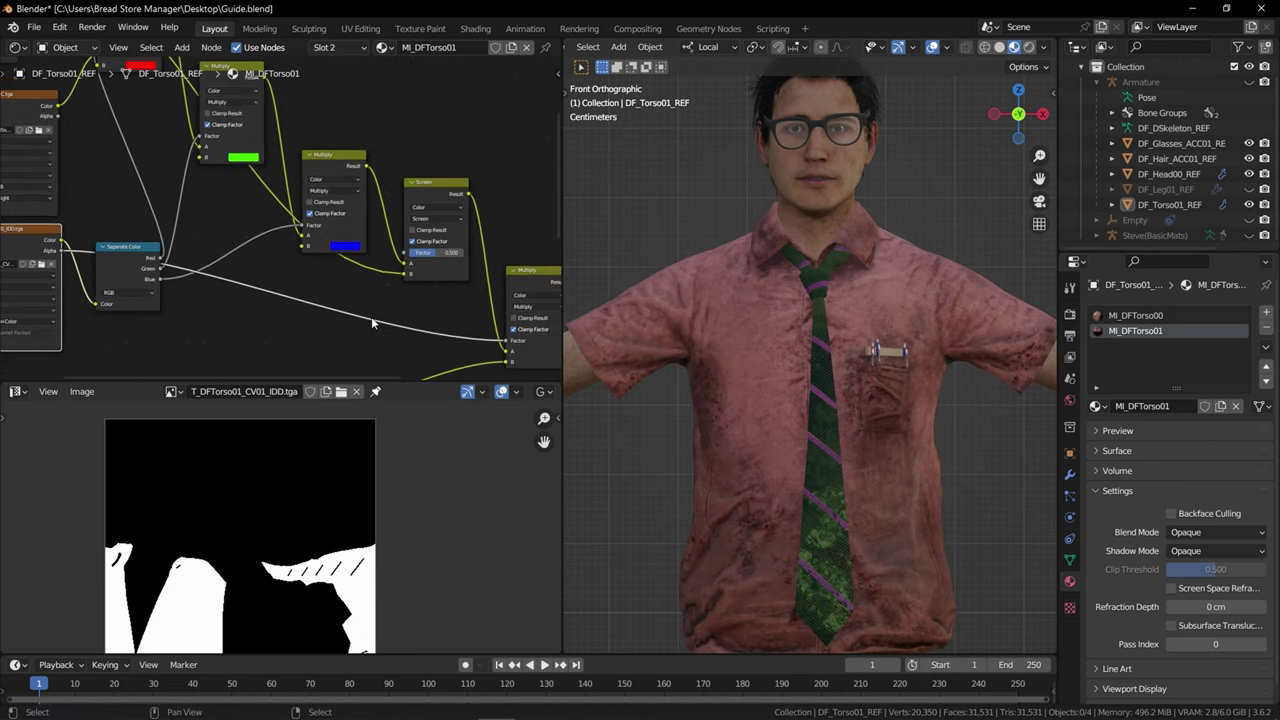
{"action": "scroll", "coordinate": [265, 225], "scroll_direction": "up", "scroll_amount": 1}
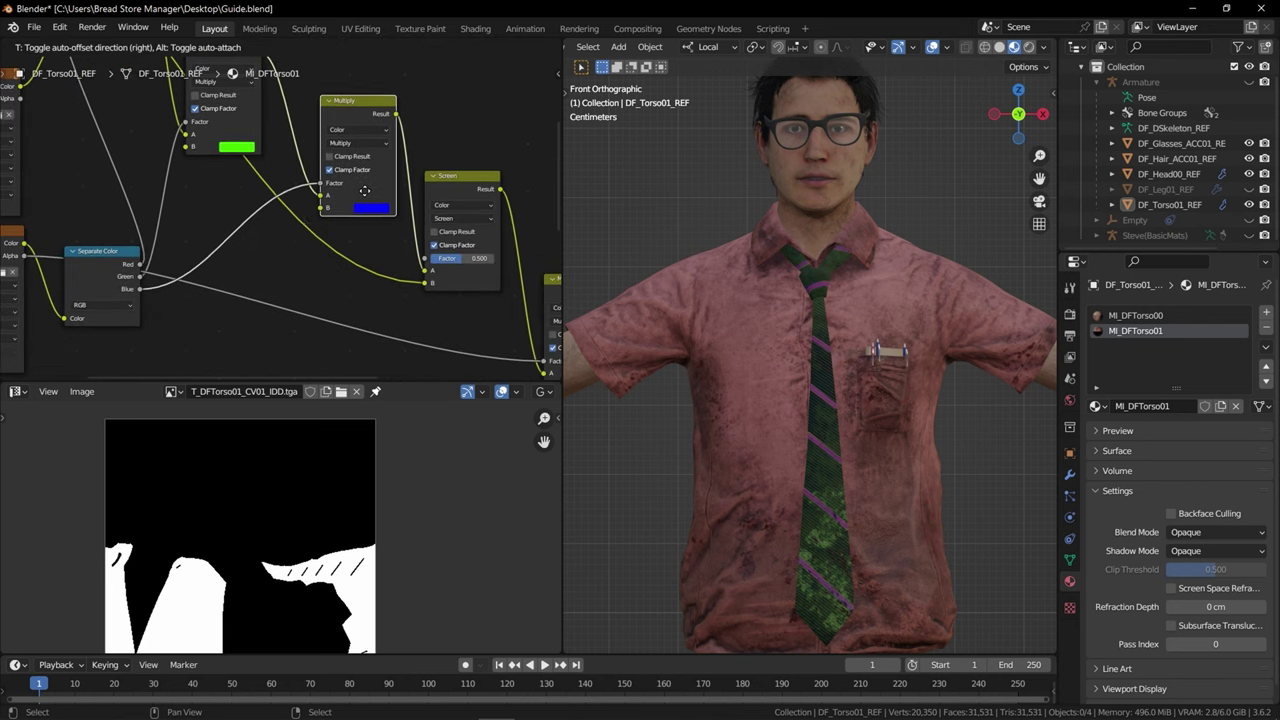
{"action": "scroll", "coordinate": [410, 230], "scroll_direction": "down", "scroll_amount": 1}
{"action": "middle_click_drag", "start_coordinate": [430, 258], "coordinate": [393, 237]}
{"action": "middle_click_drag", "start_coordinate": [477, 321], "coordinate": [376, 265]}
{"action": "left_click_drag", "start_coordinate": [366, 262], "coordinate": [269, 170]}
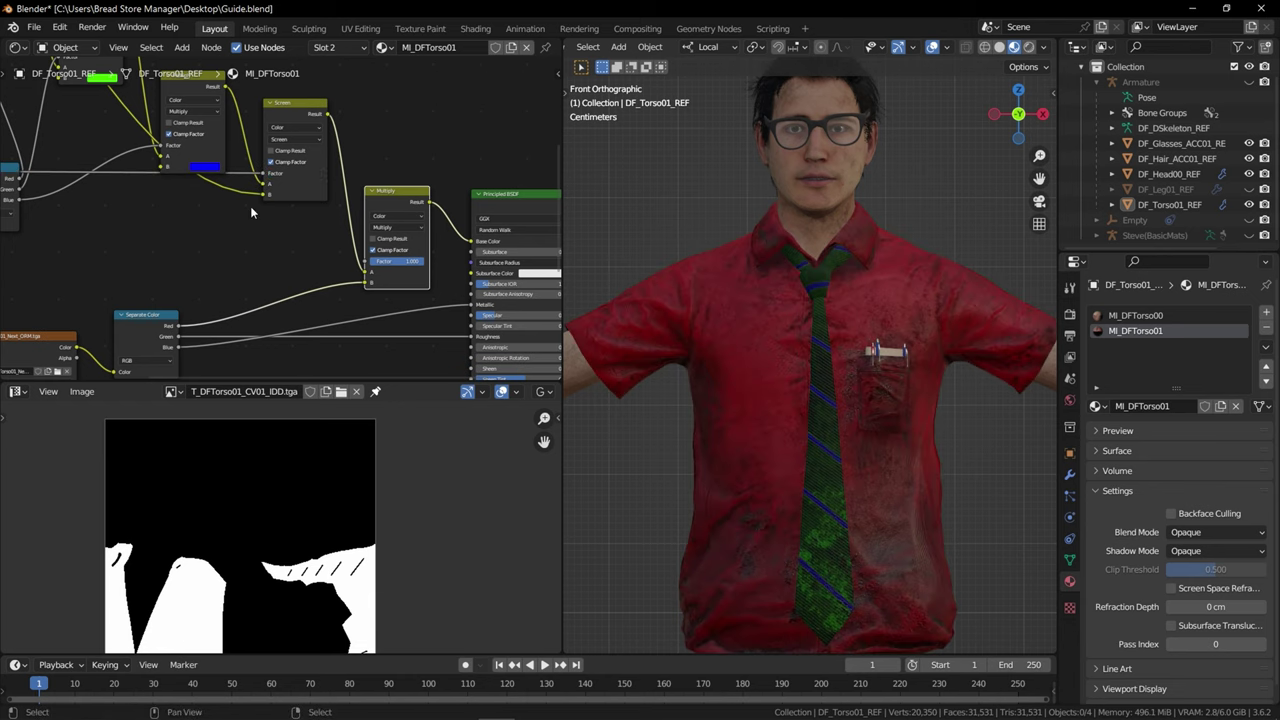
Examine the pens and shirt pocket on the model up close and check the CV01_IDD texture node's image name
{"action": "scroll", "coordinate": [800, 410], "scroll_direction": "up", "scroll_amount": 6}
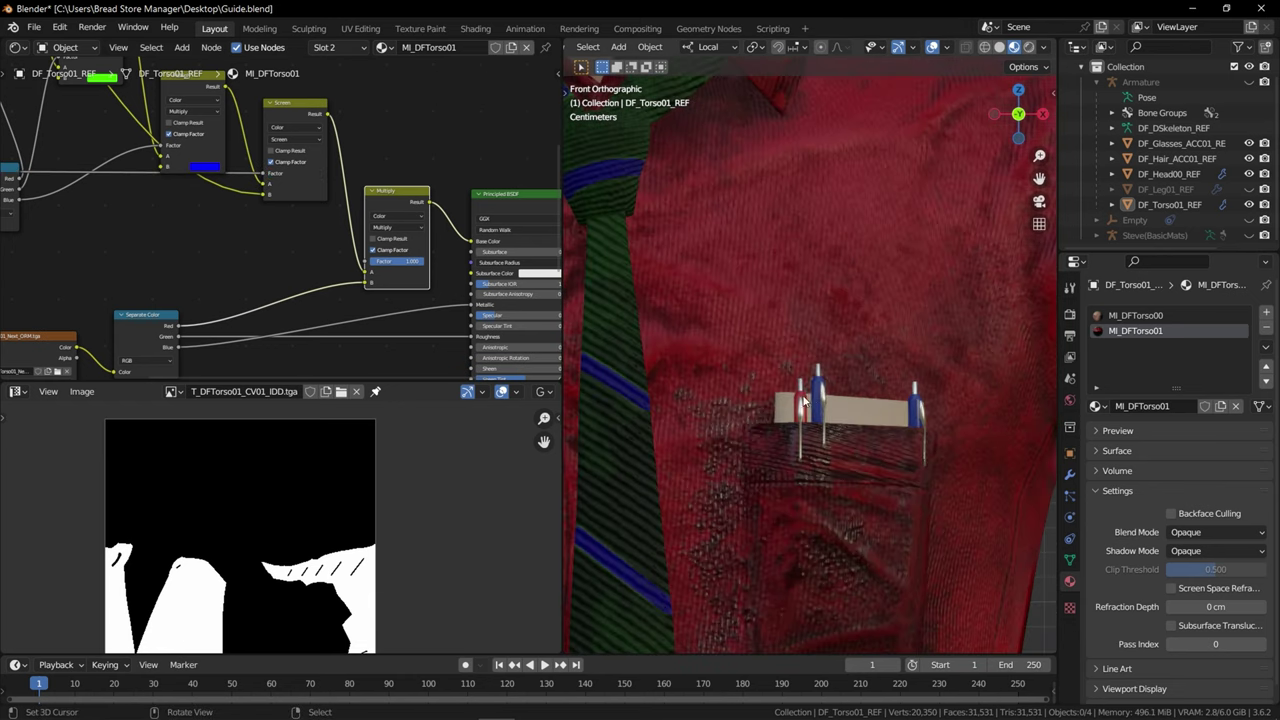
{"action": "scroll", "coordinate": [845, 410], "scroll_direction": "down", "scroll_amount": 5}
{"action": "scroll", "coordinate": [230, 425], "scroll_direction": "down", "scroll_amount": 1}
{"action": "scroll", "coordinate": [190, 288], "scroll_direction": "down", "scroll_amount": 1}
{"action": "middle_click_drag", "start_coordinate": [40, 294], "coordinate": [335, 266]}
{"action": "scroll", "coordinate": [358, 281], "scroll_direction": "up", "scroll_amount": 1}
{"action": "scroll", "coordinate": [200, 160], "scroll_direction": "up", "scroll_amount": 3}
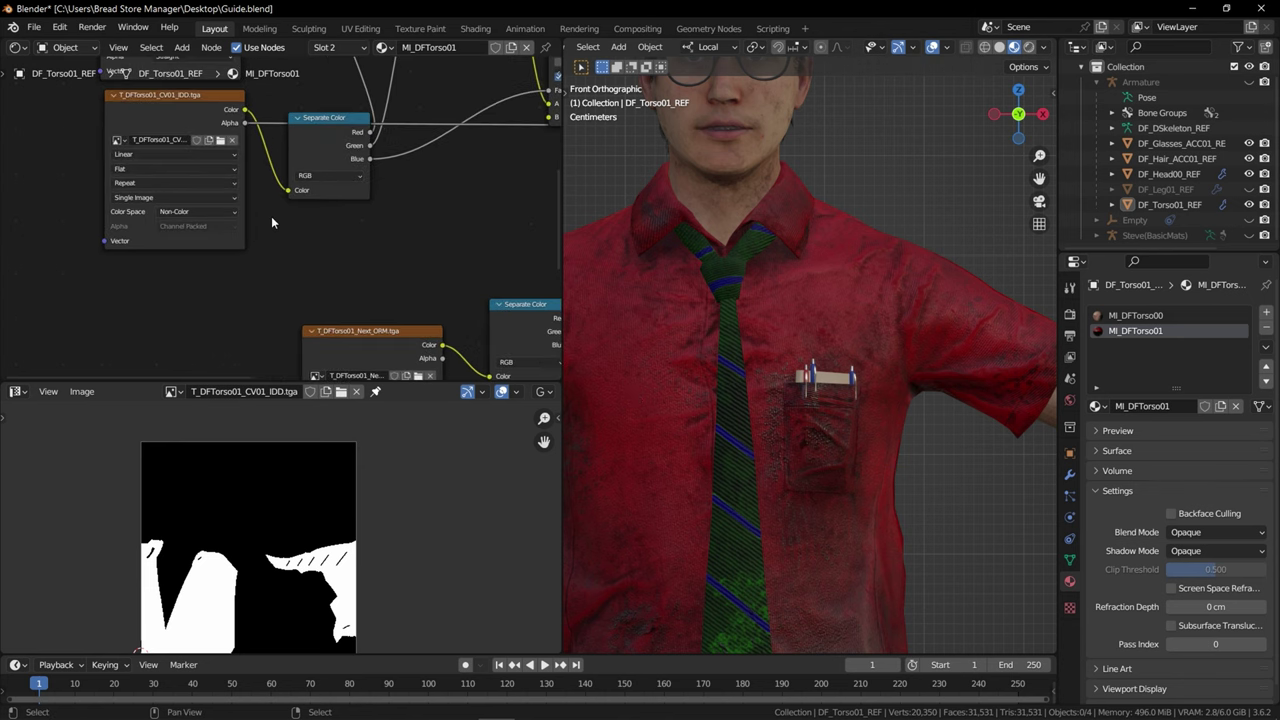
{"action": "left_click", "coordinate": [158, 160]}
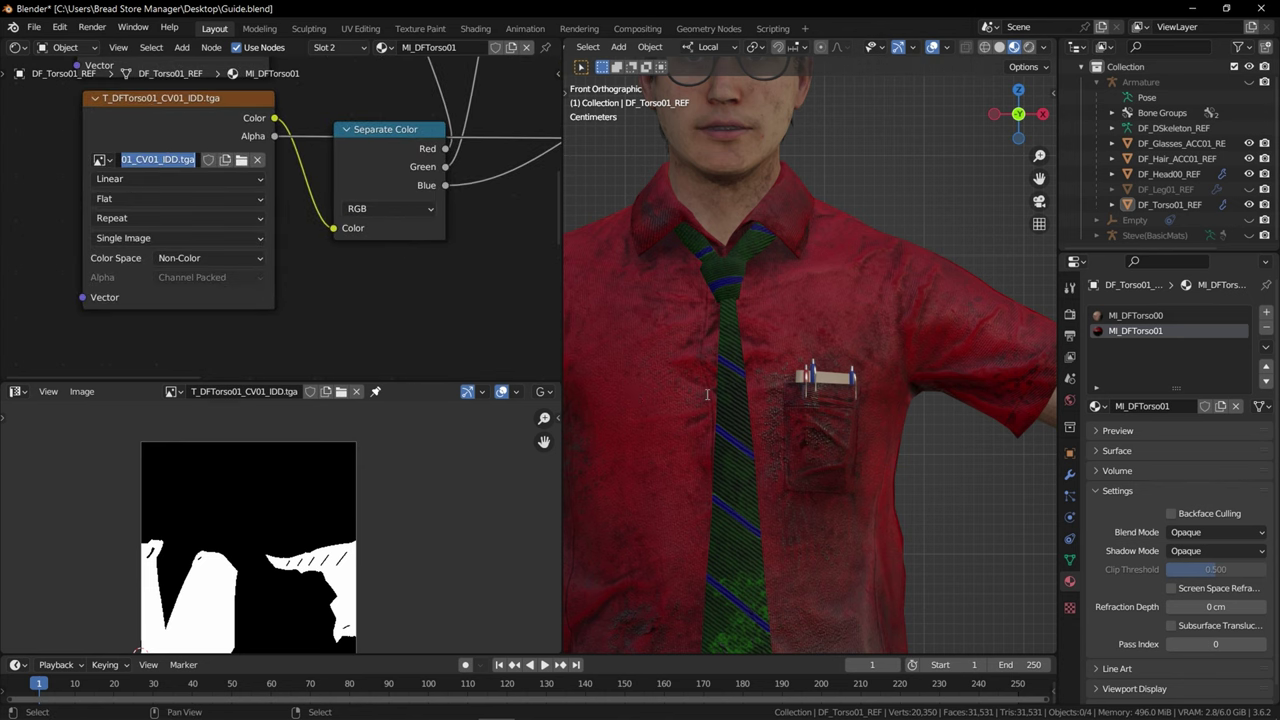
{"action": "scroll", "coordinate": [707, 394], "scroll_direction": "up", "scroll_amount": 6}
{"action": "scroll", "coordinate": [853, 411], "scroll_direction": "down", "scroll_amount": 8}
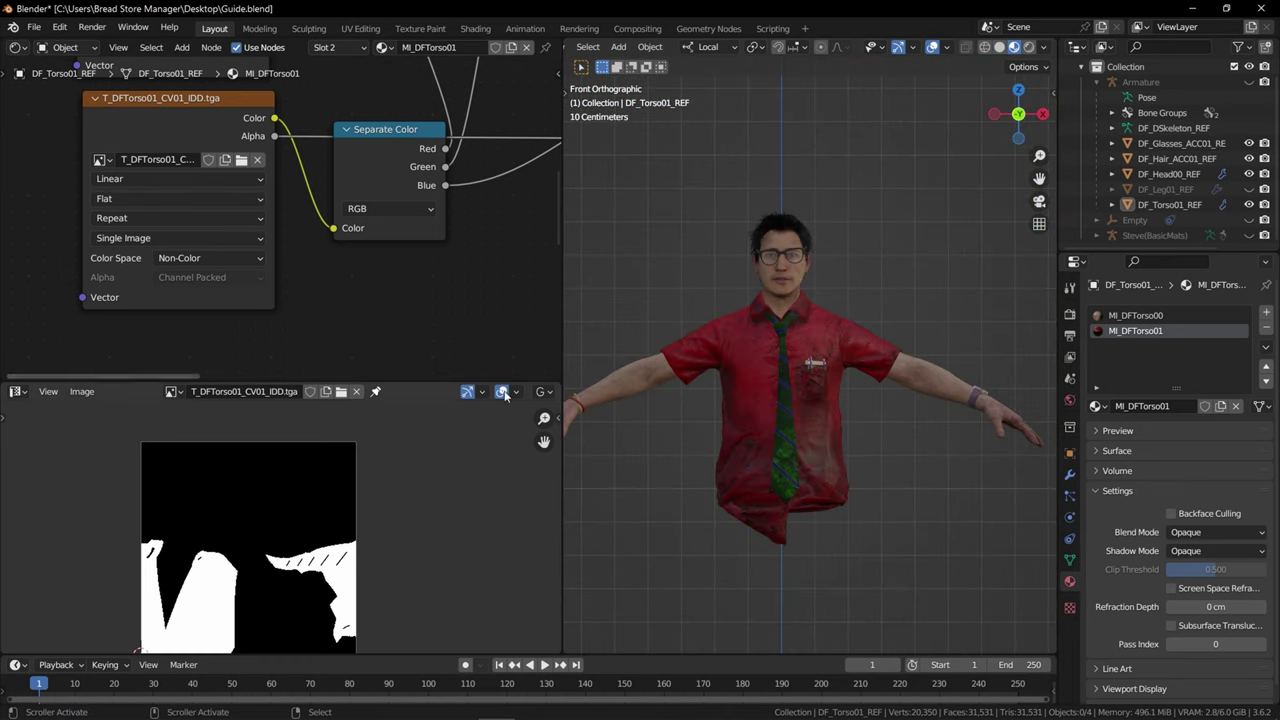
Display only the alpha channel of the CV01_IDD mask and inspect the wristwatch on the model
{"action": "left_click", "coordinate": [544, 393]}
{"action": "left_click", "coordinate": [581, 443]}
{"action": "scroll", "coordinate": [288, 537], "scroll_direction": "down", "scroll_amount": 1}
{"action": "middle_click_drag", "start_coordinate": [264, 638], "coordinate": [255, 589]}
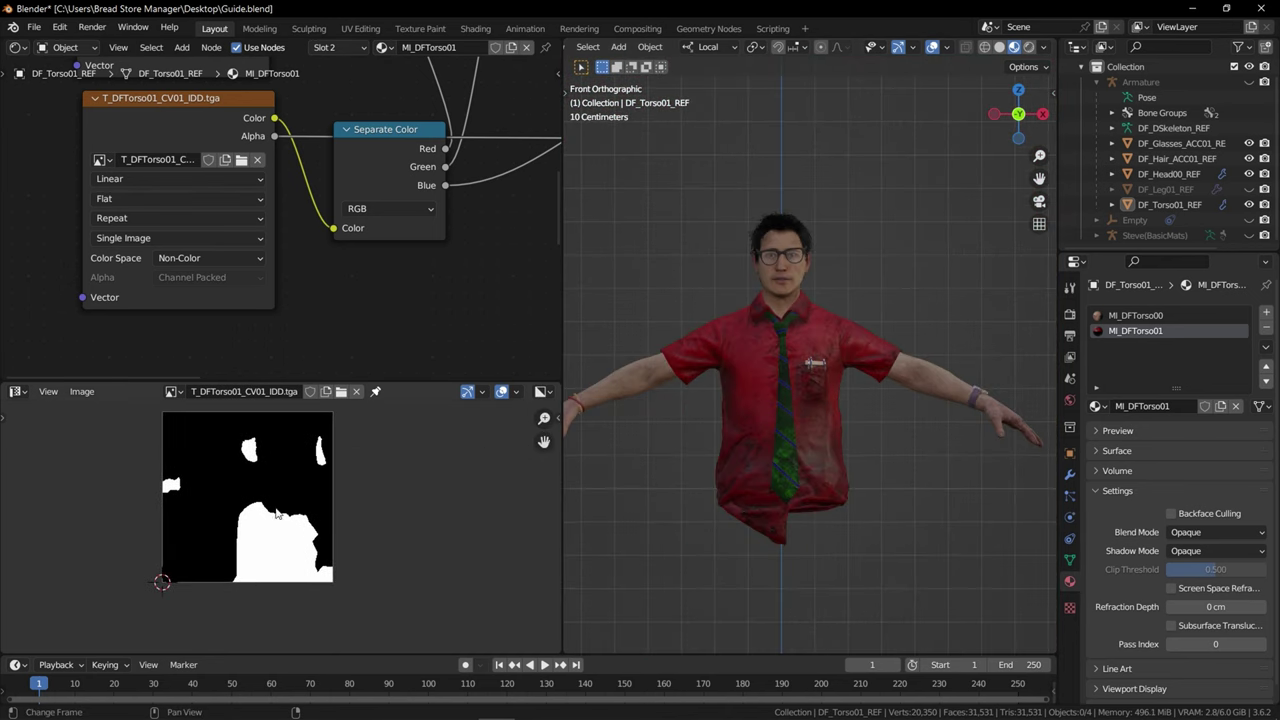
{"action": "middle_click_drag", "start_coordinate": [700, 543], "coordinate": [1022, 477]}
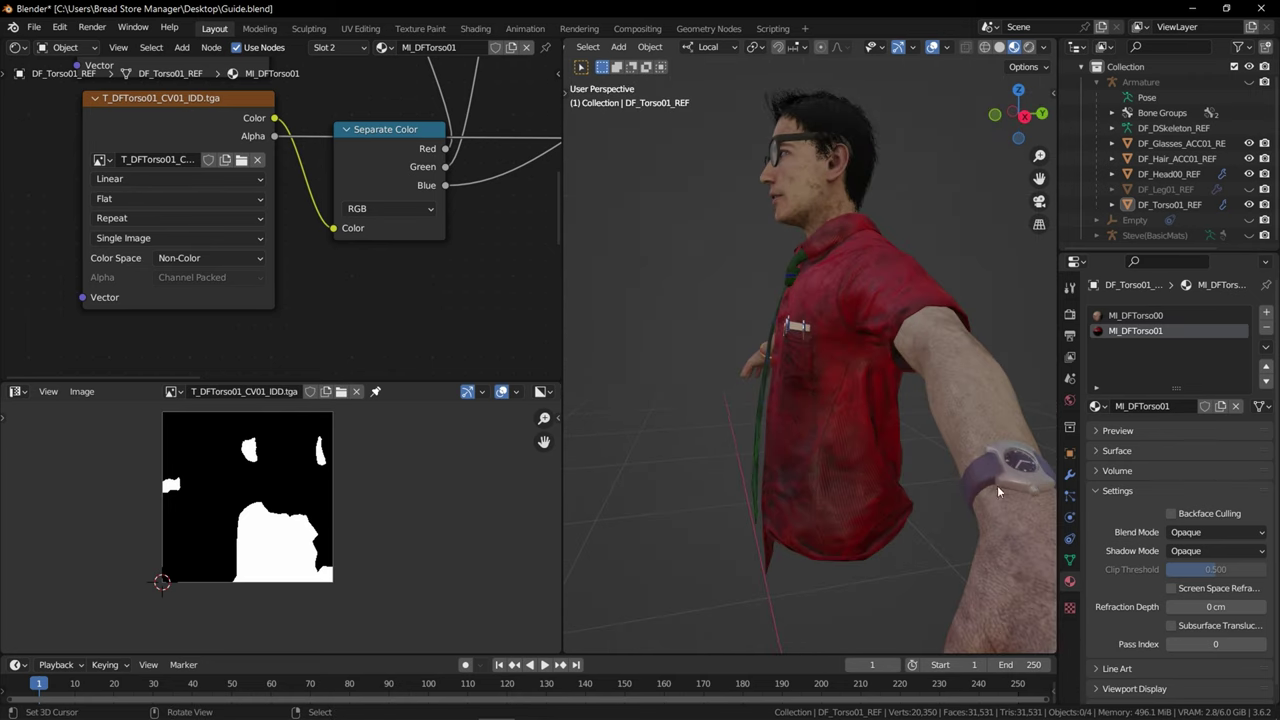
Try disconnecting the mask alpha from the Screen node's Factor, comparing the shirt and watch with and without it, and restore the link
{"action": "middle_click_drag", "start_coordinate": [348, 257], "coordinate": [205, 259]}
{"action": "scroll", "coordinate": [205, 259], "scroll_direction": "down", "scroll_amount": 5}
{"action": "middle_click_drag", "start_coordinate": [468, 243], "coordinate": [274, 266]}
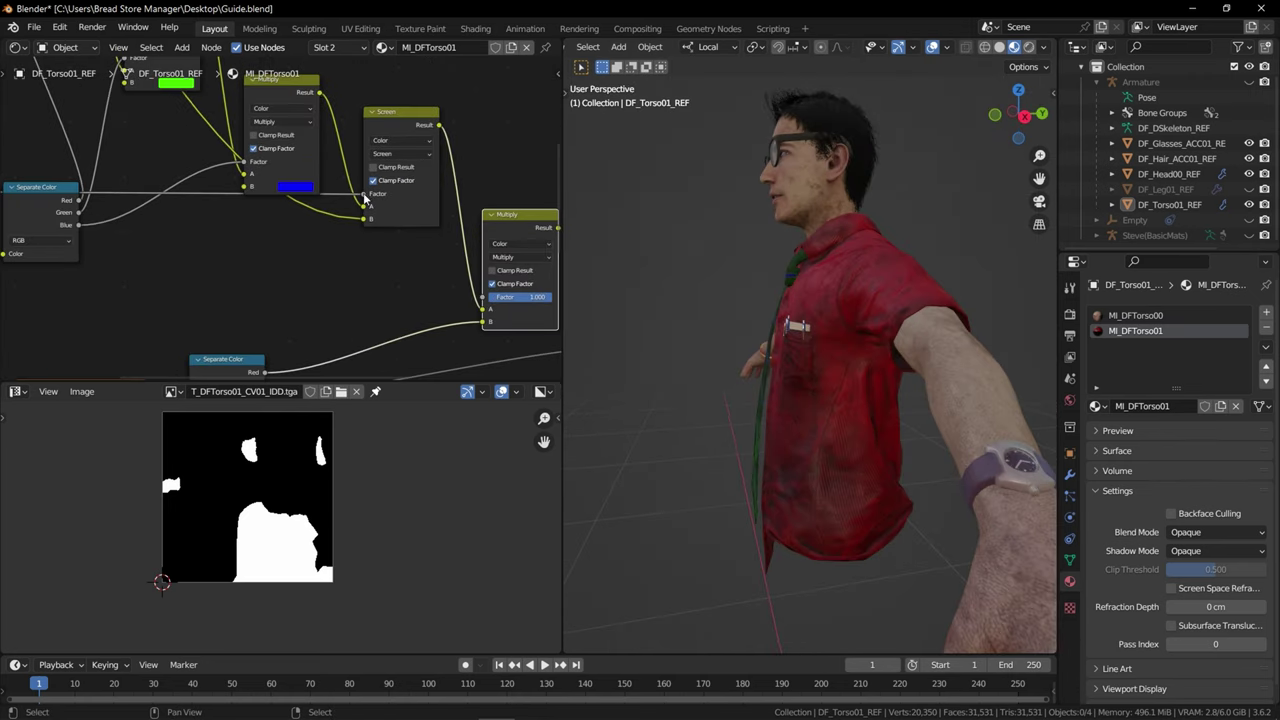
{"action": "left_click_drag", "start_coordinate": [364, 195], "coordinate": [325, 231]}
{"action": "middle_click_drag", "start_coordinate": [733, 425], "coordinate": [744, 424]}
{"action": "key", "text": "ctrl+z"}
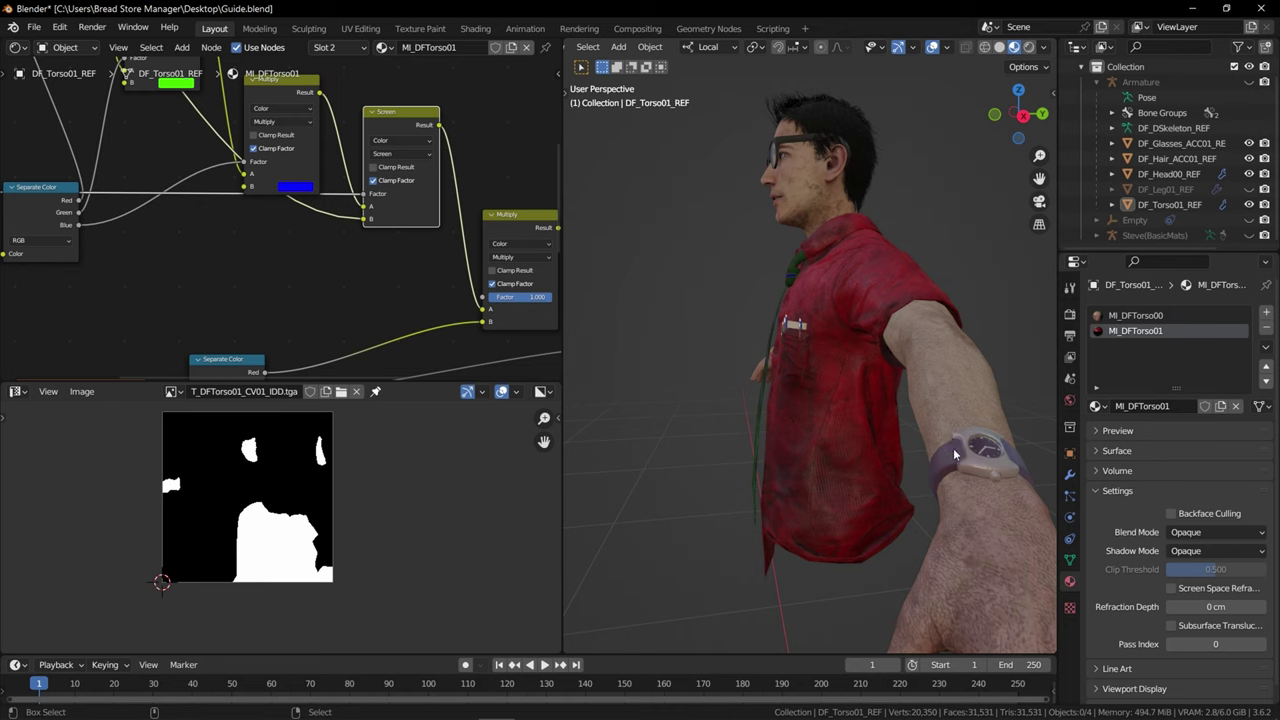
{"action": "key", "text": "ctrl+shift+z"}
{"action": "key", "text": "ctrl+z"}
{"action": "key", "text": "ctrl+shift+z"}
{"action": "key", "text": "ctrl+z"}
{"action": "key", "text": "ctrl+shift+z"}
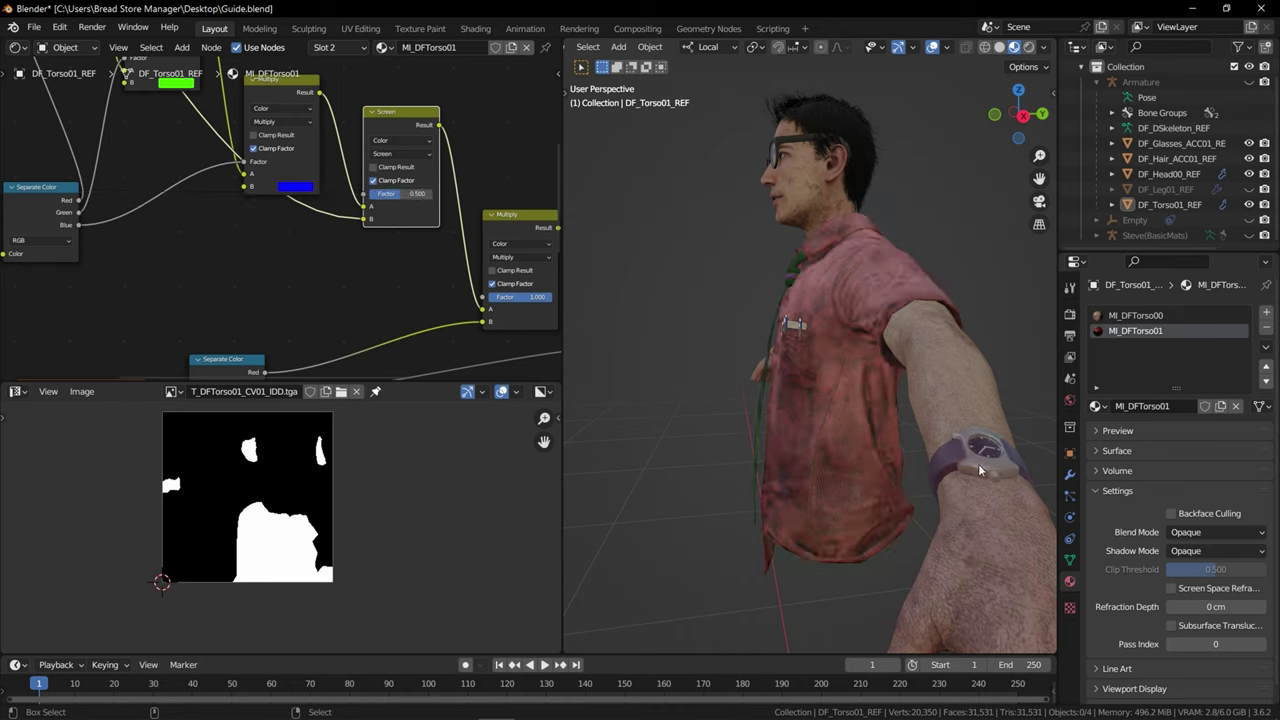
{"action": "key", "text": "ctrl+shift+z"}
Bring the whole node tree into view and return the model to the front view
{"action": "scroll", "coordinate": [313, 284], "scroll_direction": "down", "scroll_amount": 5}
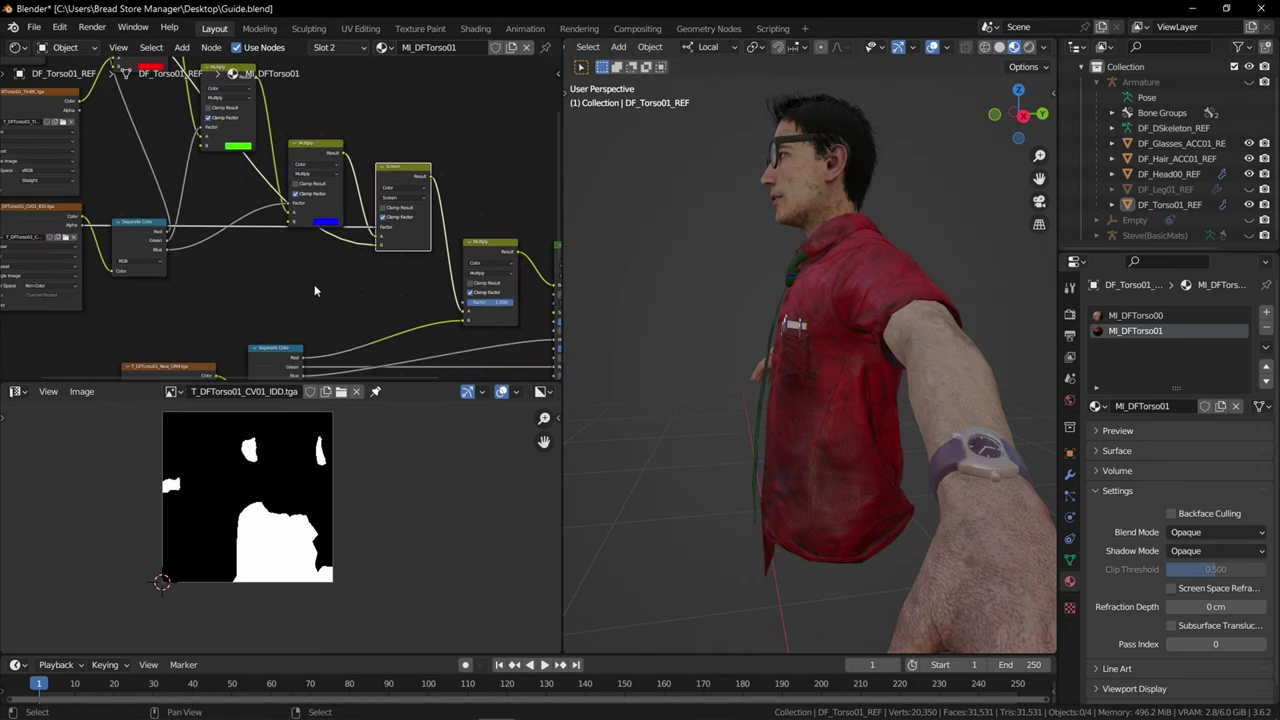
{"action": "middle_click_drag", "start_coordinate": [309, 266], "coordinate": [335, 291]}
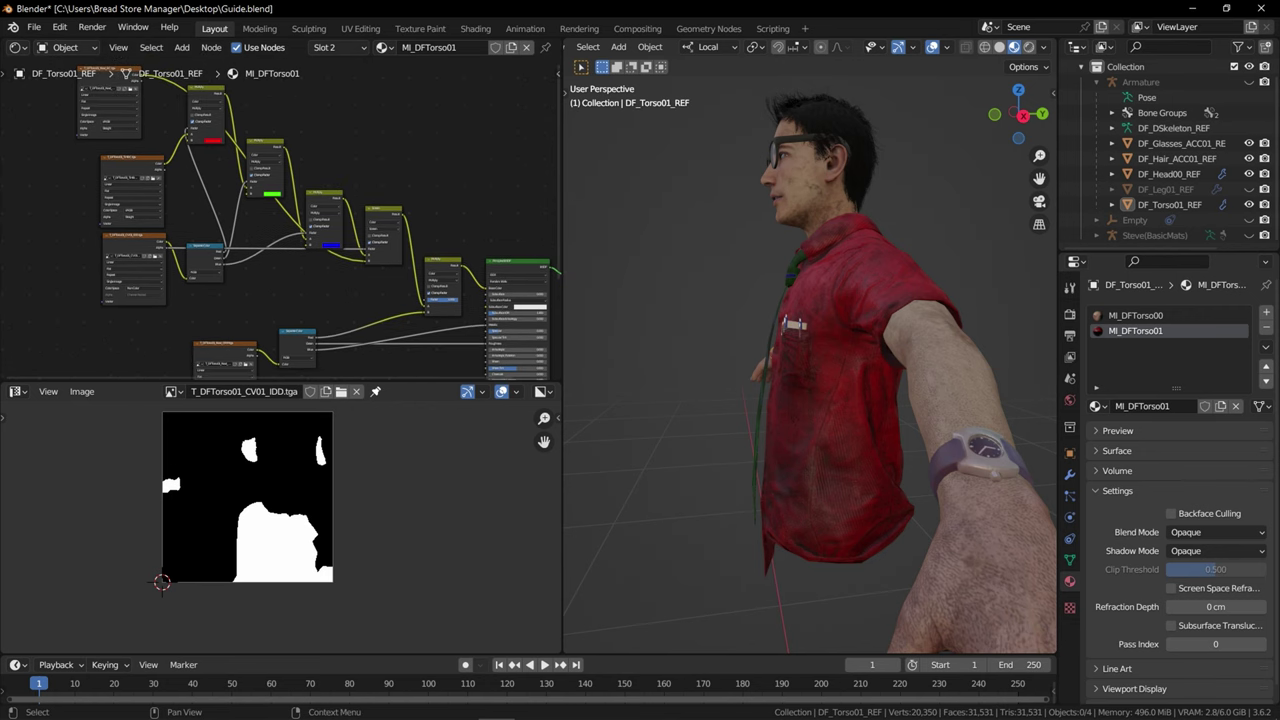
{"action": "key", "text": "KP_1"}
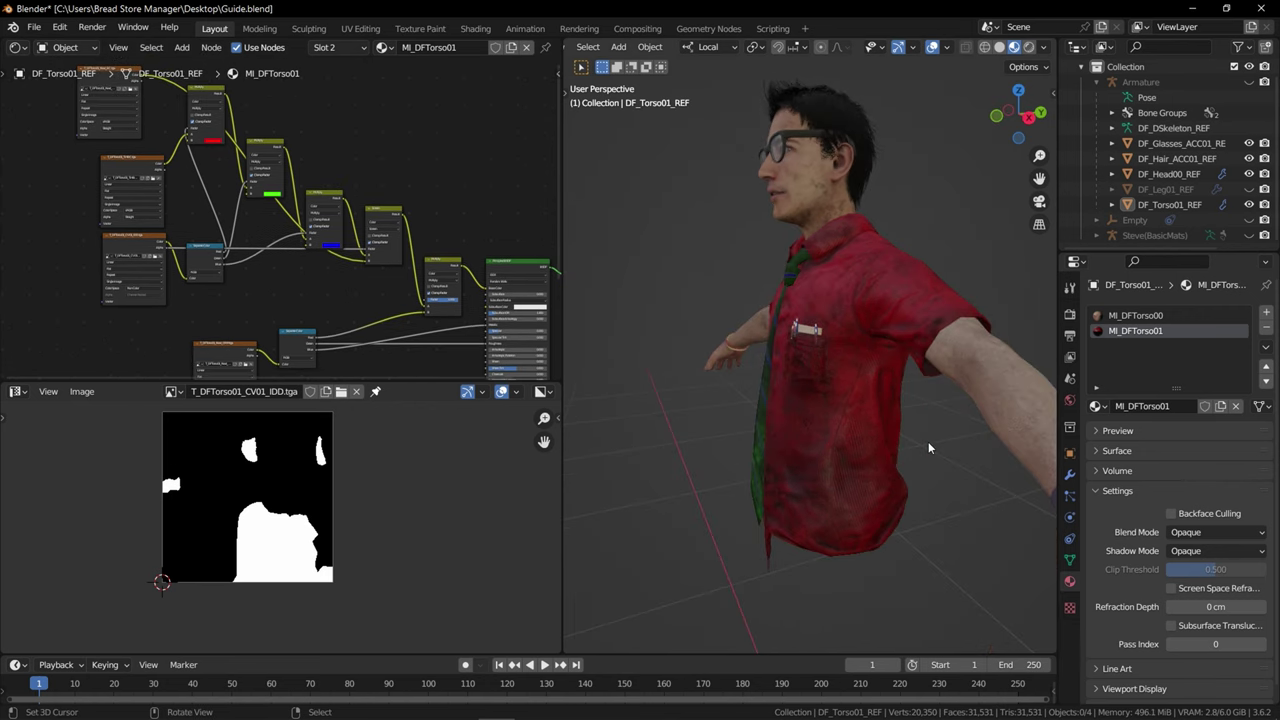
Switch to File Explorer and go from Dwight's Outfit01 textures to the Outfit01 folder under Materials
{"action": "key", "text": "alt+Tab"}
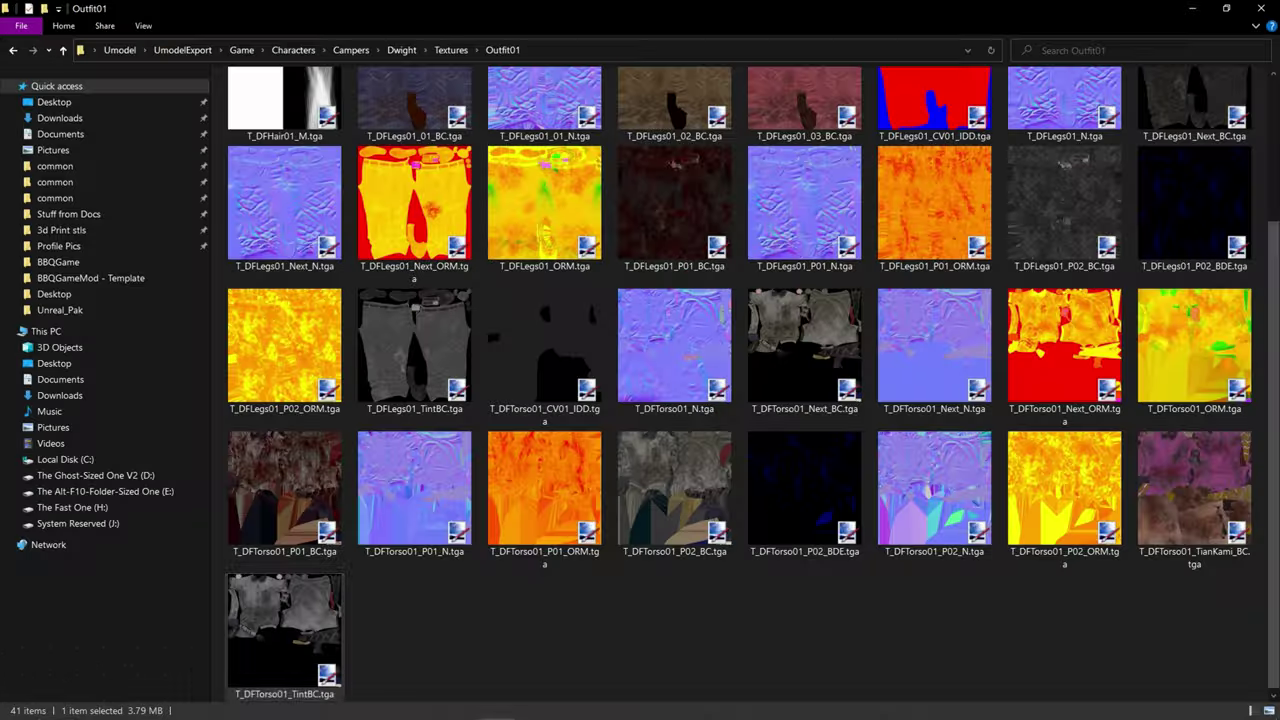
{"action": "key", "text": "alt+Up"}
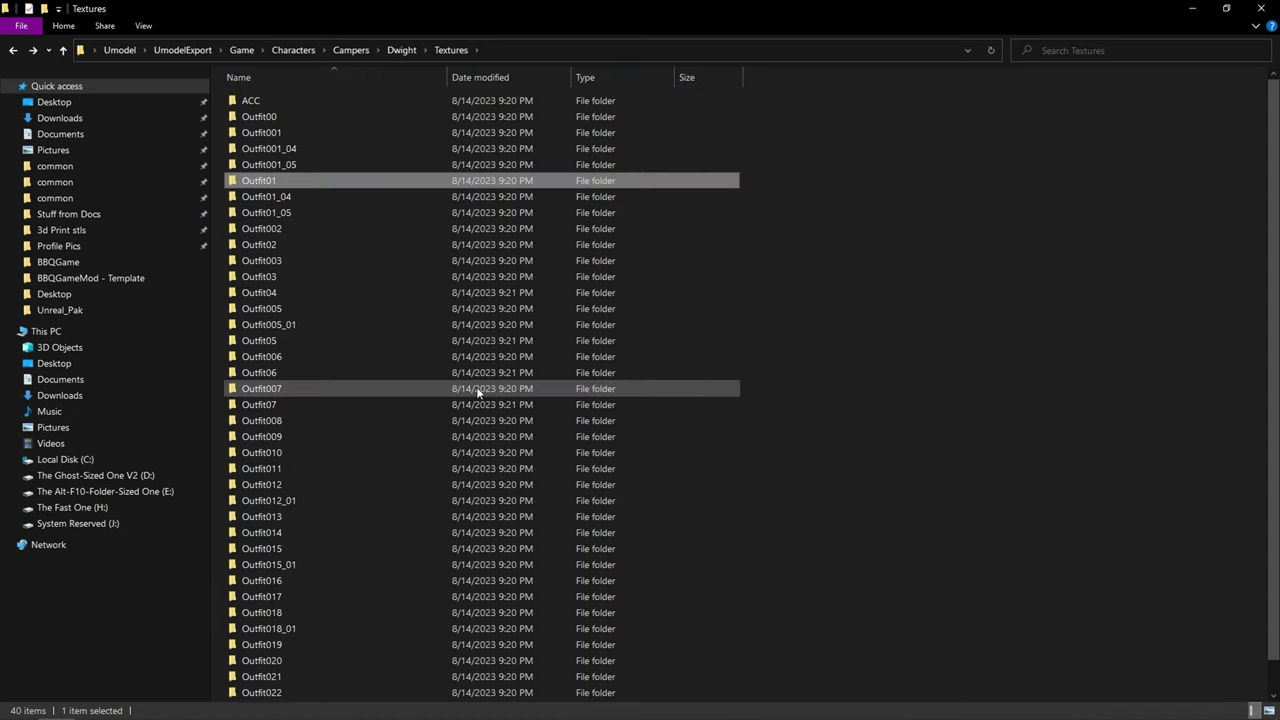
{"action": "key", "text": "alt+Up"}
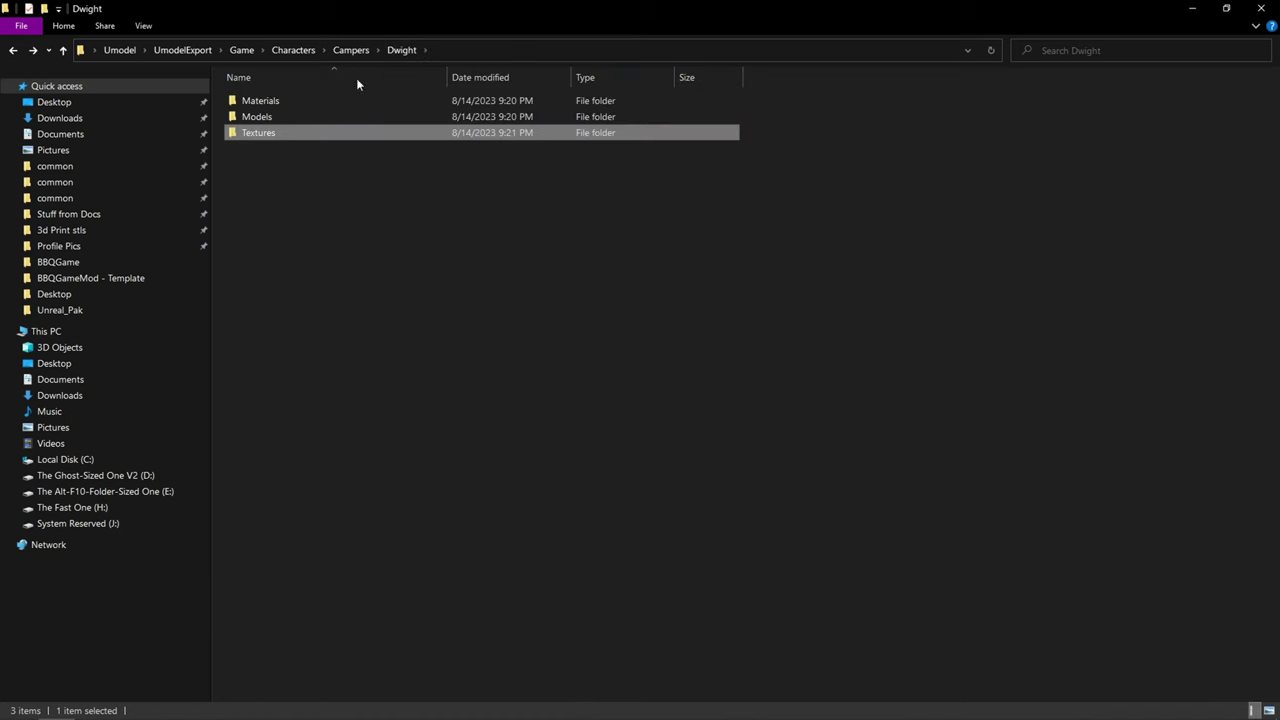
{"action": "double_click", "coordinate": [268, 100]}
{"action": "double_click", "coordinate": [325, 180]}
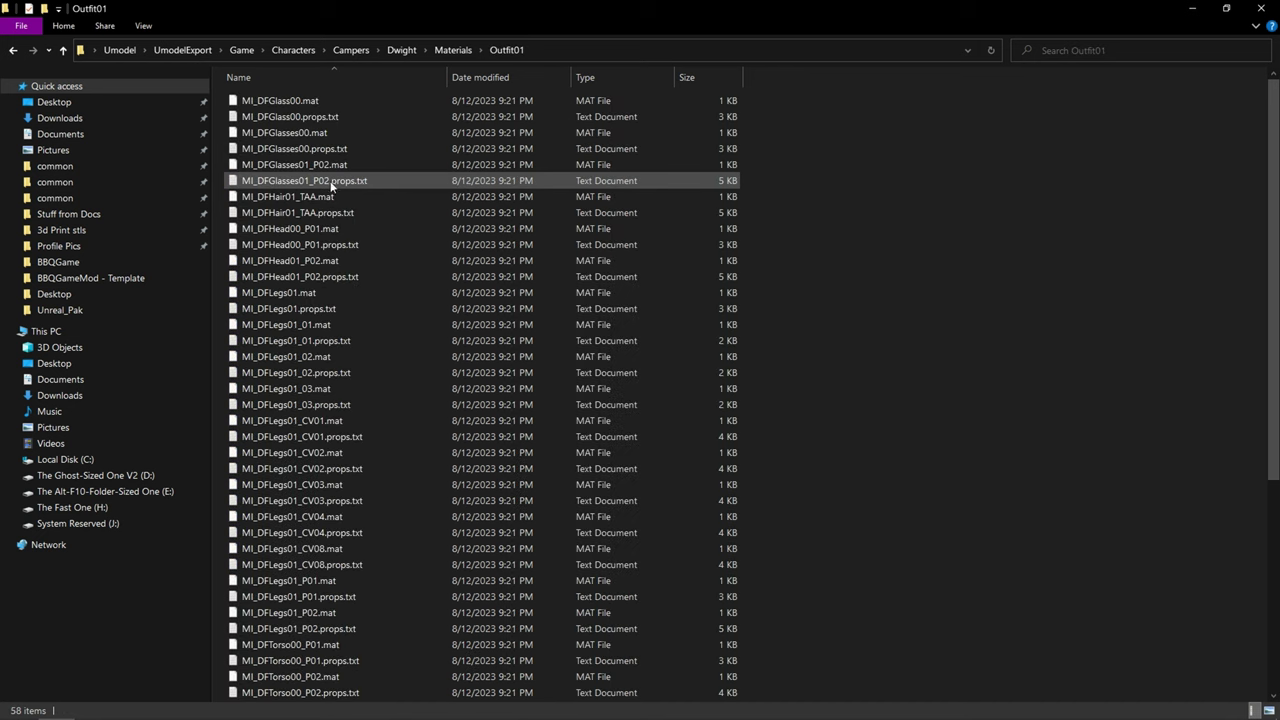
Find MI_DFTorso01_CV02.props.txt in the folder and open it with Notepad++
{"action": "scroll", "coordinate": [323, 280], "scroll_direction": "down", "scroll_amount": 2}
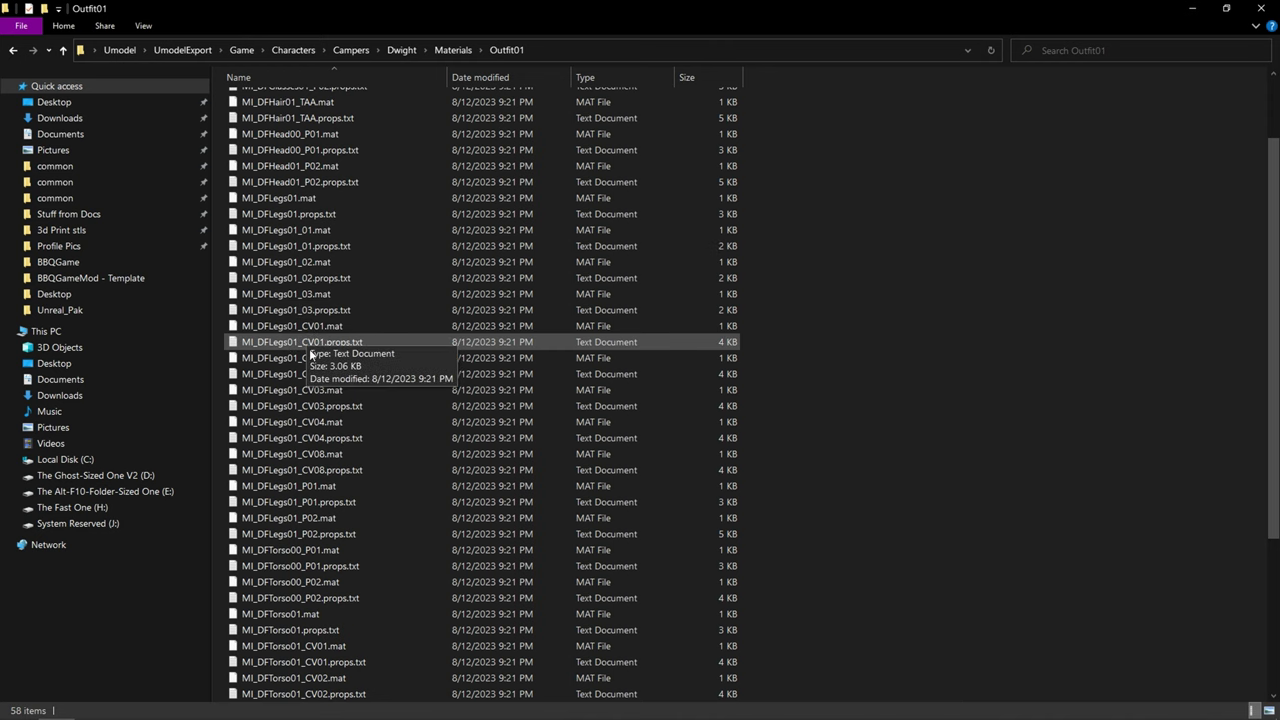
{"action": "scroll", "coordinate": [309, 345], "scroll_direction": "down", "scroll_amount": 4}
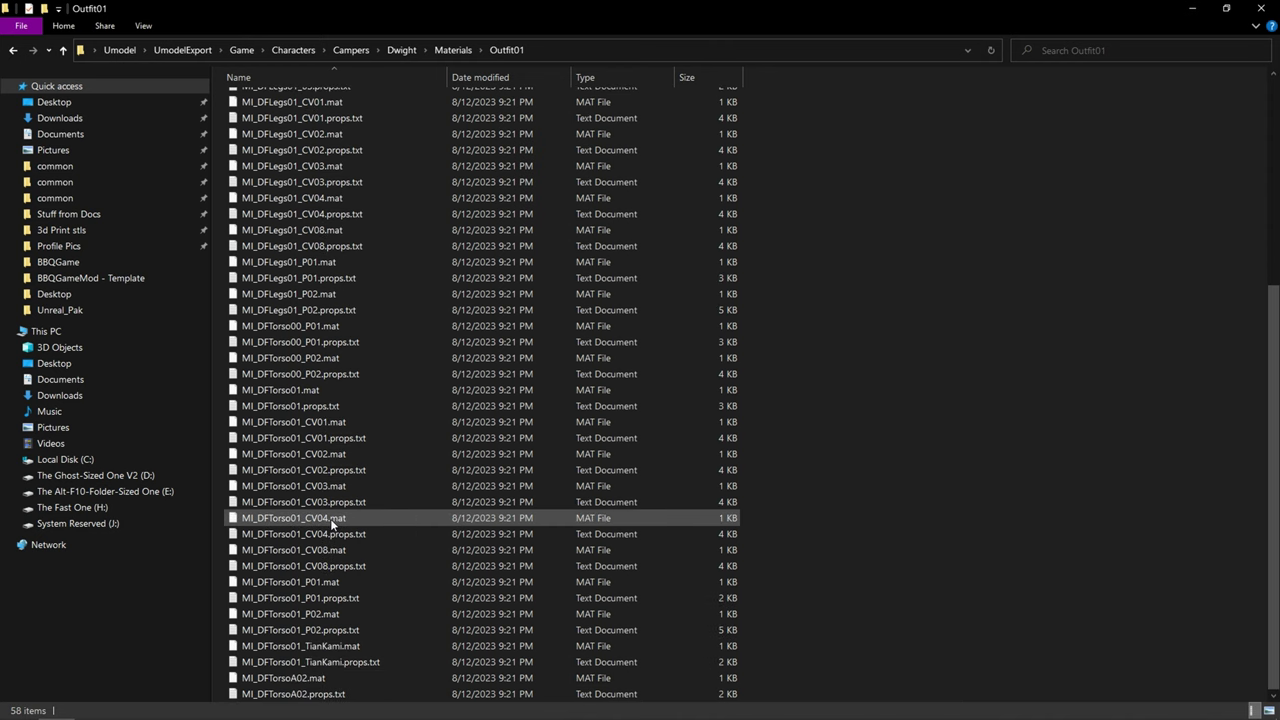
{"action": "scroll", "coordinate": [333, 495], "scroll_direction": "down", "scroll_amount": 1}
{"action": "right_click", "coordinate": [333, 472]}
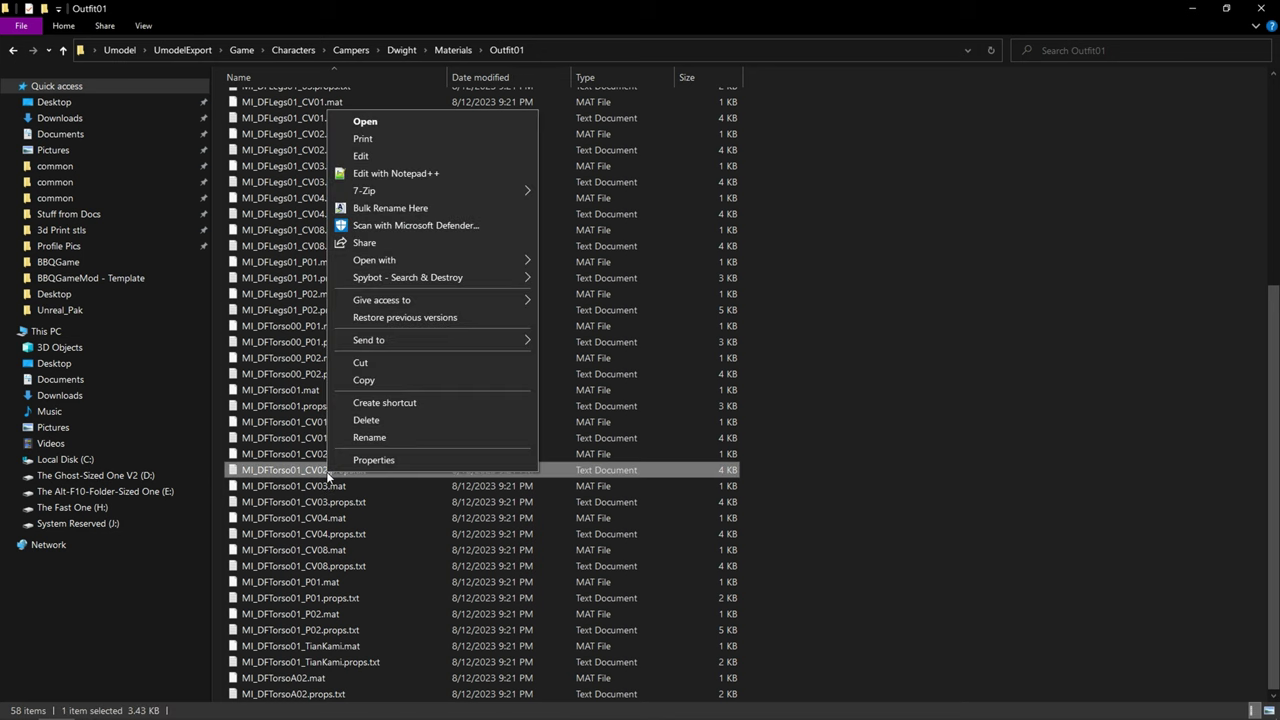
{"action": "left_click", "coordinate": [375, 176]}
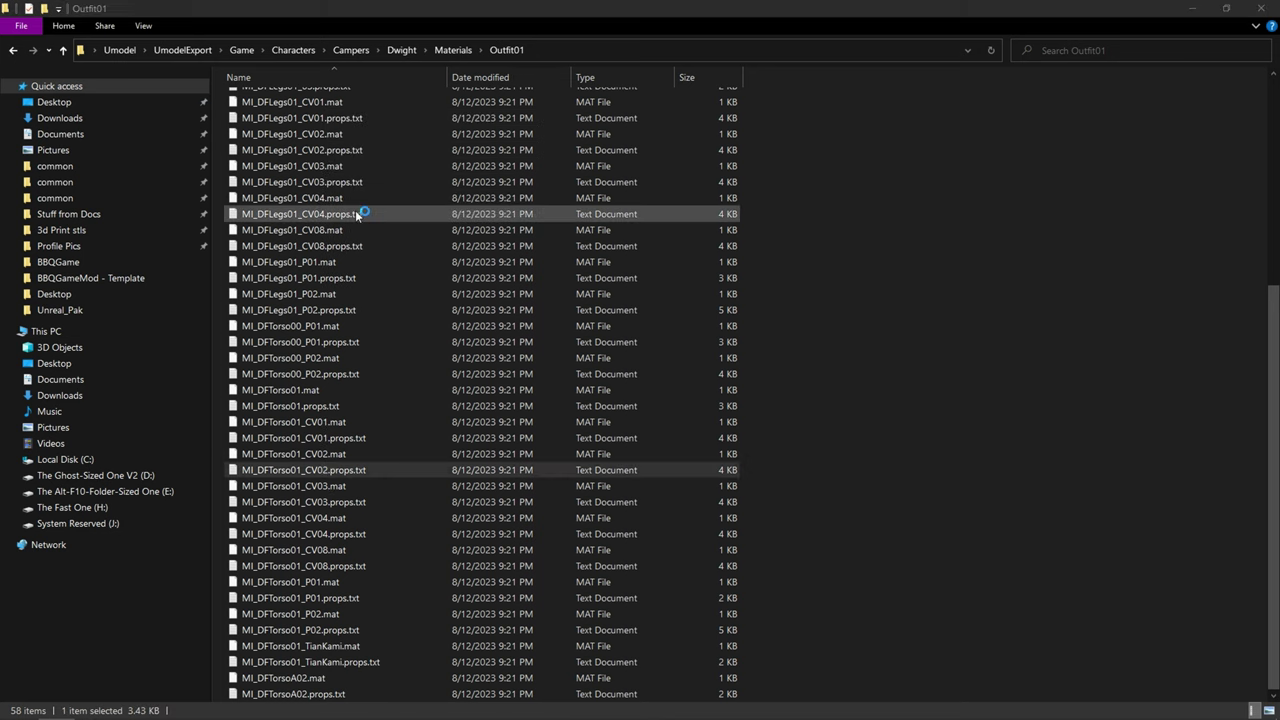
Examine the RChannel_Tint, GChannel_Tint, BChannel_Tint and AChannel_Tint entries under VectorParameterValues
{"action": "scroll", "coordinate": [357, 211], "scroll_direction": "down", "scroll_amount": 10}
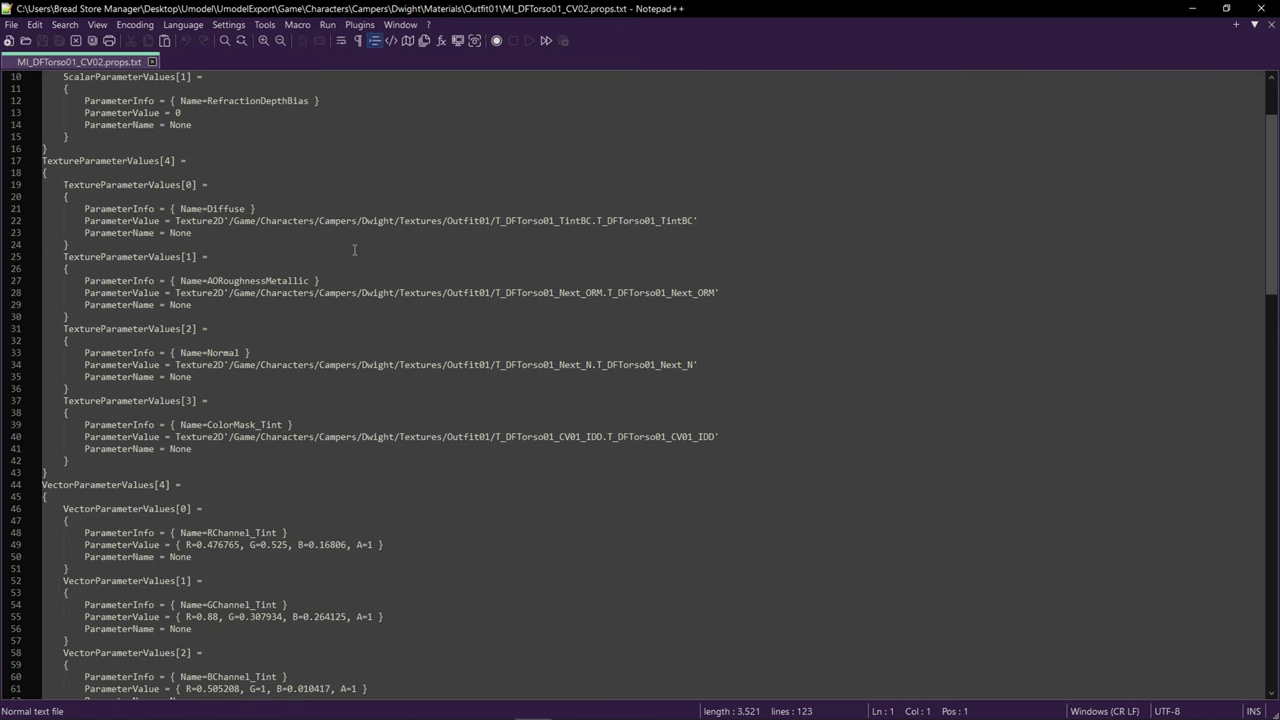
{"action": "scroll", "coordinate": [319, 273], "scroll_direction": "down", "scroll_amount": 1}
{"action": "left_click_drag", "start_coordinate": [207, 245], "coordinate": [262, 245]}
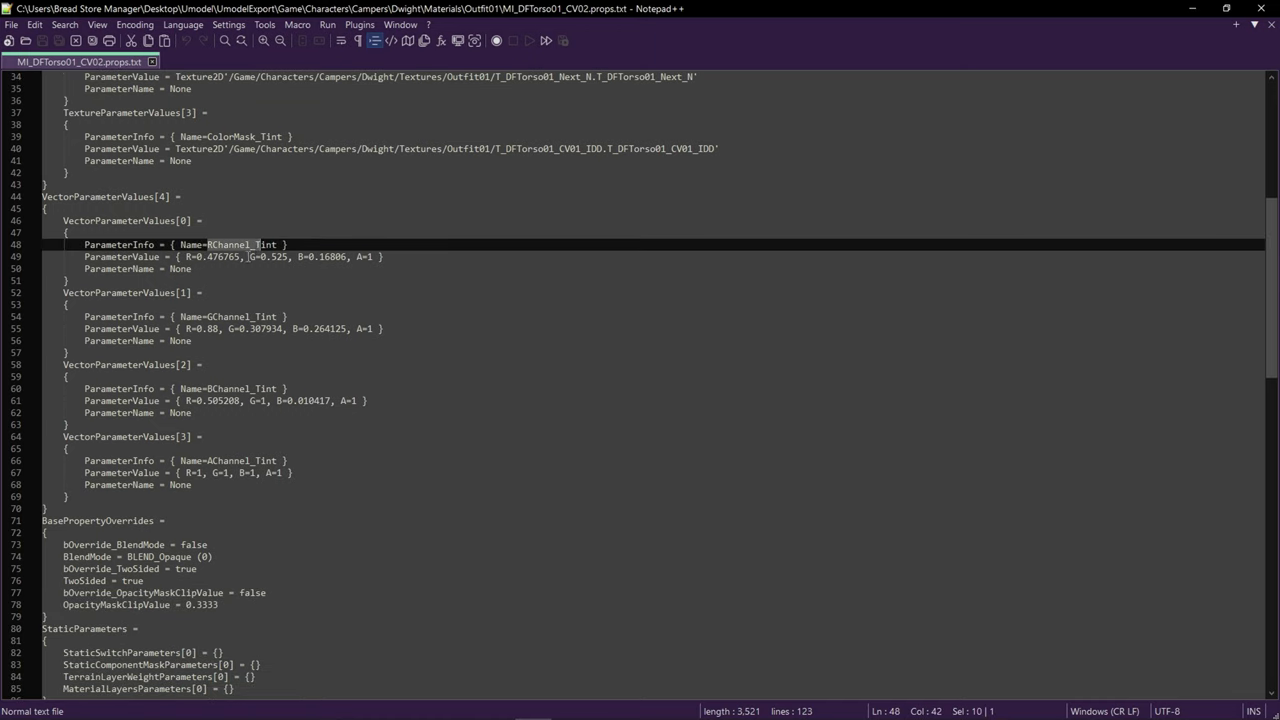
{"action": "left_click_drag", "start_coordinate": [207, 317], "coordinate": [257, 317]}
{"action": "left_click_drag", "start_coordinate": [208, 390], "coordinate": [274, 401]}
{"action": "left_click_drag", "start_coordinate": [206, 461], "coordinate": [247, 461]}
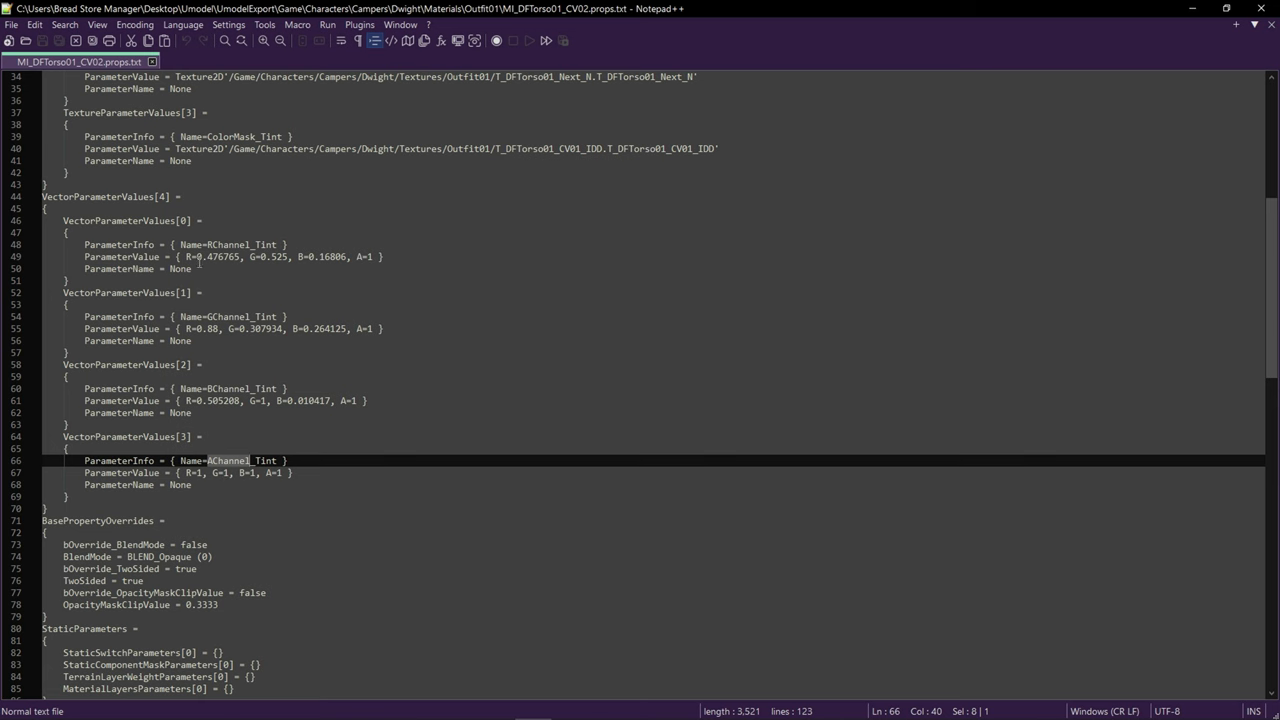
Move the Notepad++ window off the main screen and switch back to Blender
{"action": "left_click_drag", "start_coordinate": [441, 13], "coordinate": [1279, 22]}
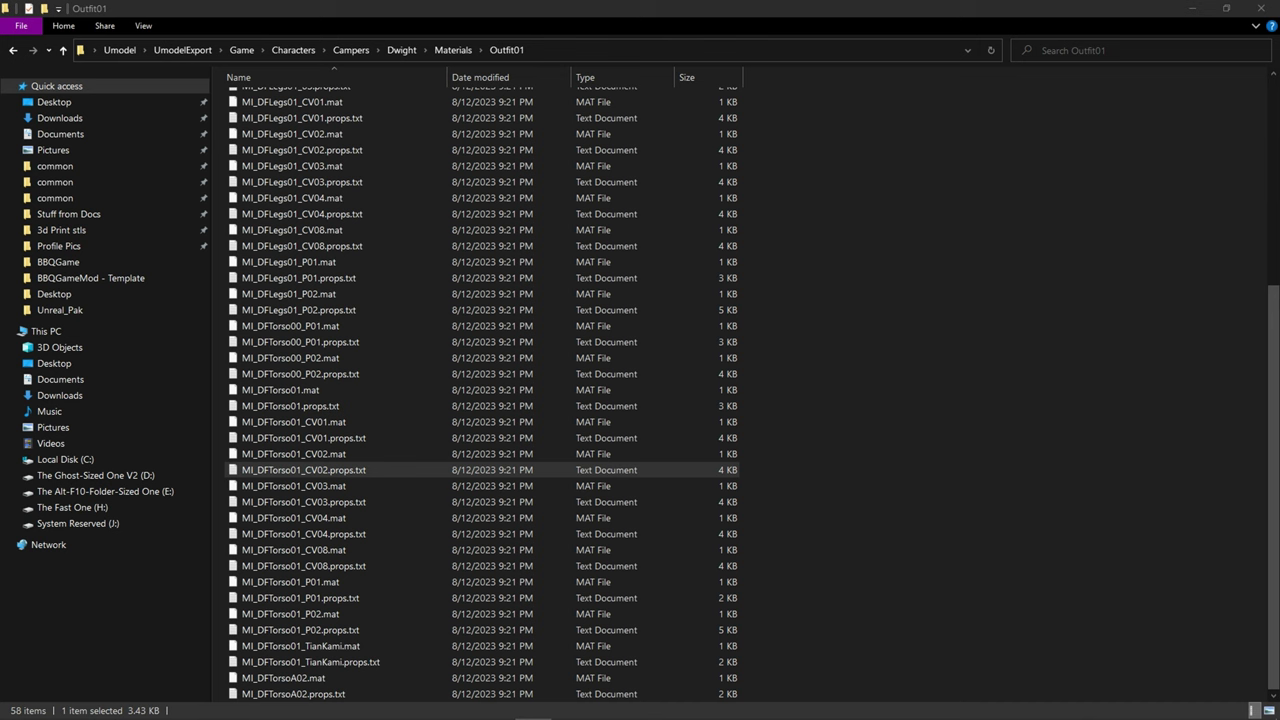
{"action": "key", "text": "alt+Tab"}
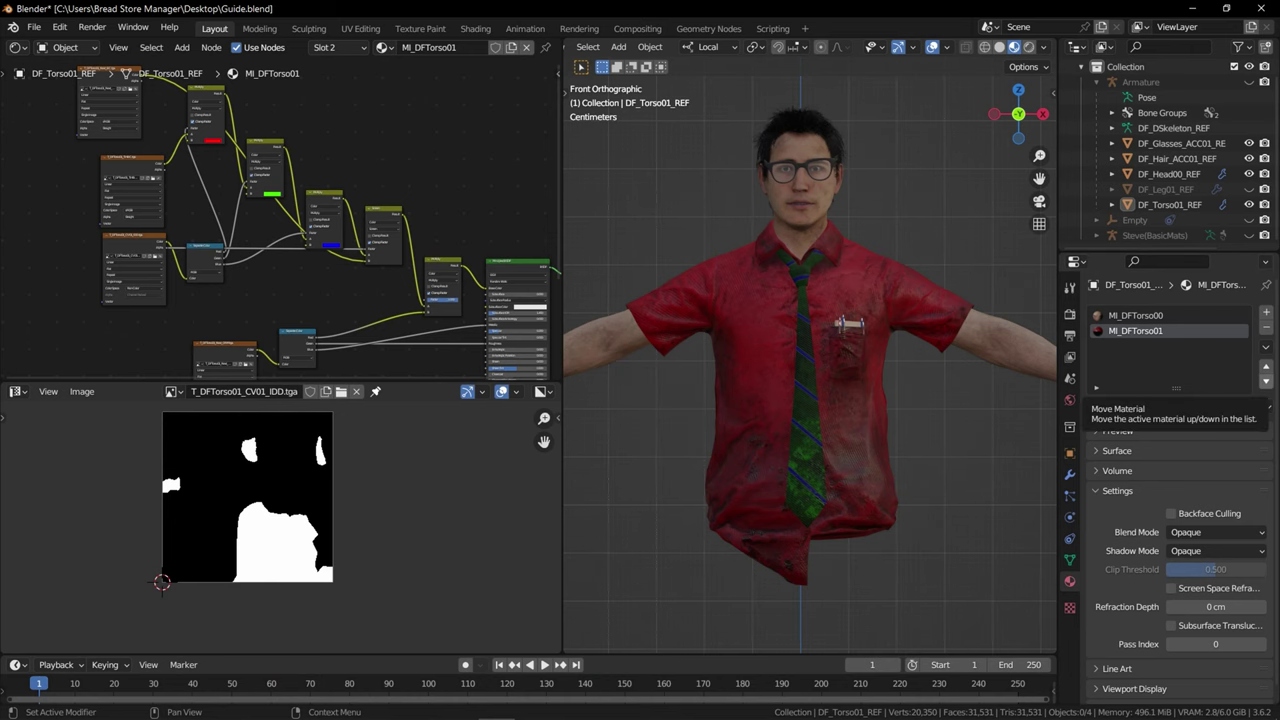
{"action": "key", "text": "alt+Tab"}
Set the first Multiply node's B color in RGB to red 0.476765, green 0.0525 and blue 0.017
{"action": "scroll", "coordinate": [327, 293], "scroll_direction": "up", "scroll_amount": 5}
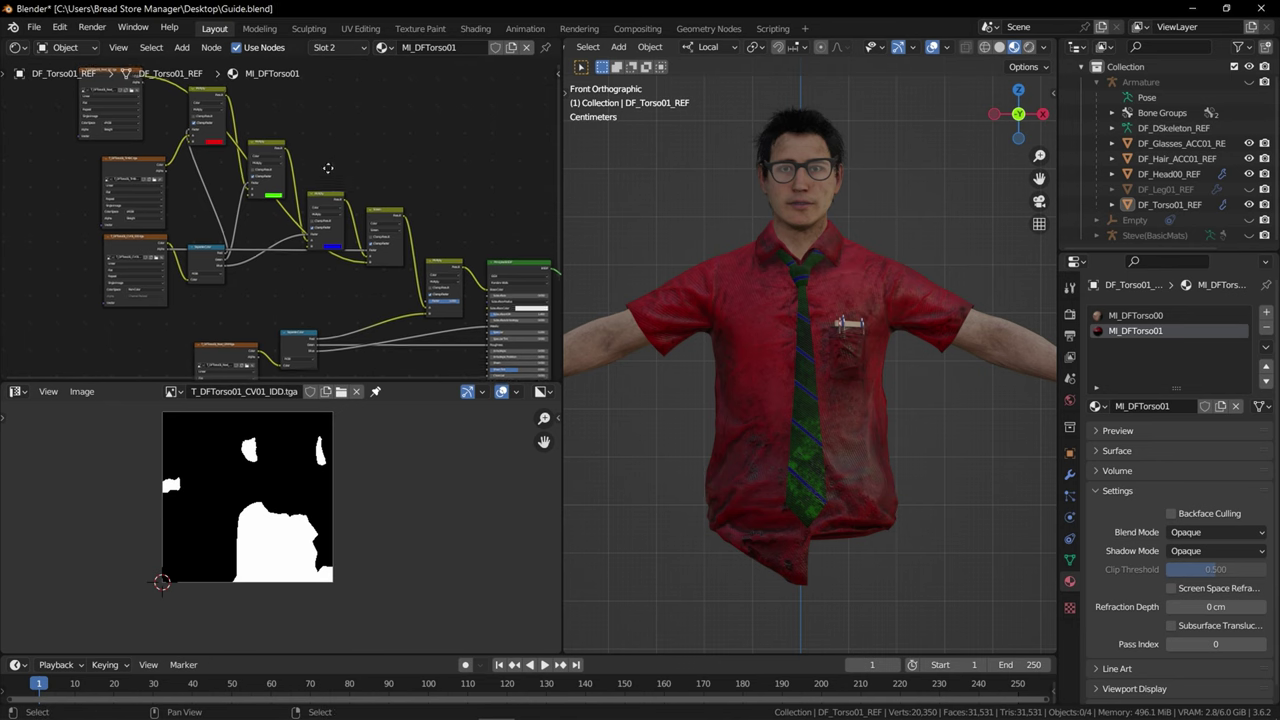
{"action": "scroll", "coordinate": [327, 293], "scroll_direction": "up", "scroll_amount": 1}
{"action": "left_click", "coordinate": [330, 268]}
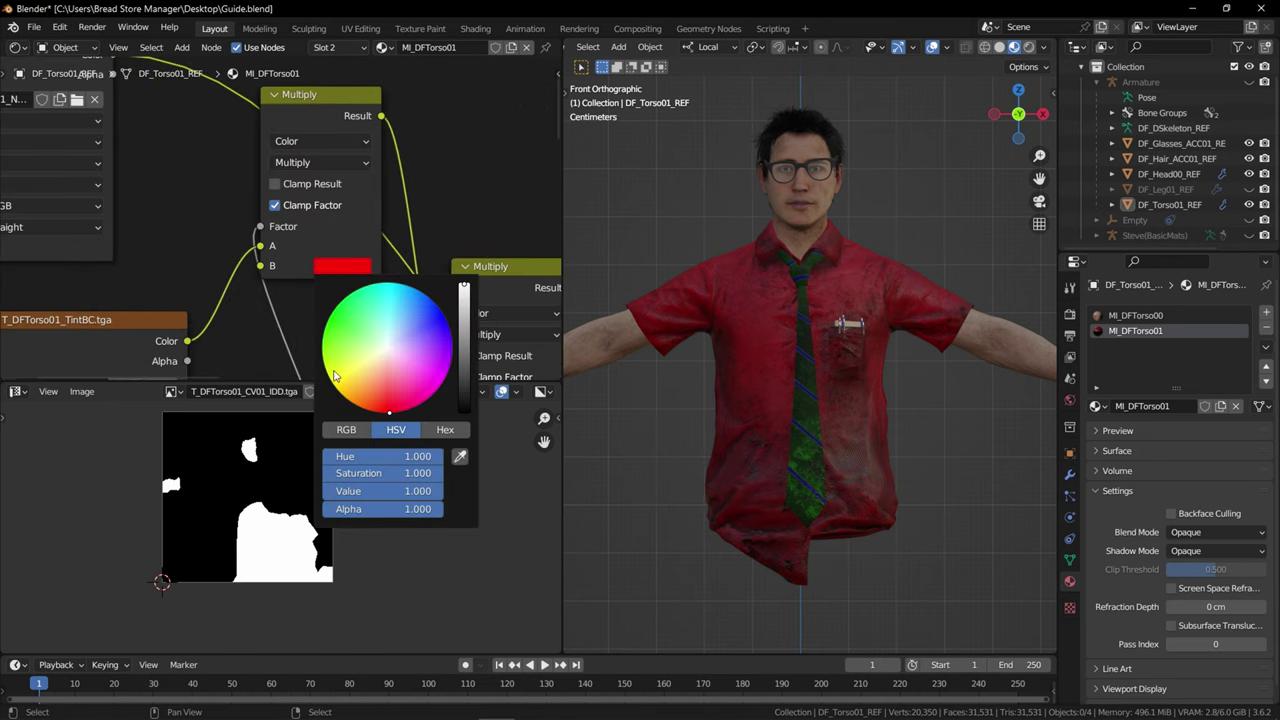
{"action": "left_click", "coordinate": [350, 431]}
{"action": "left_click", "coordinate": [345, 456]}
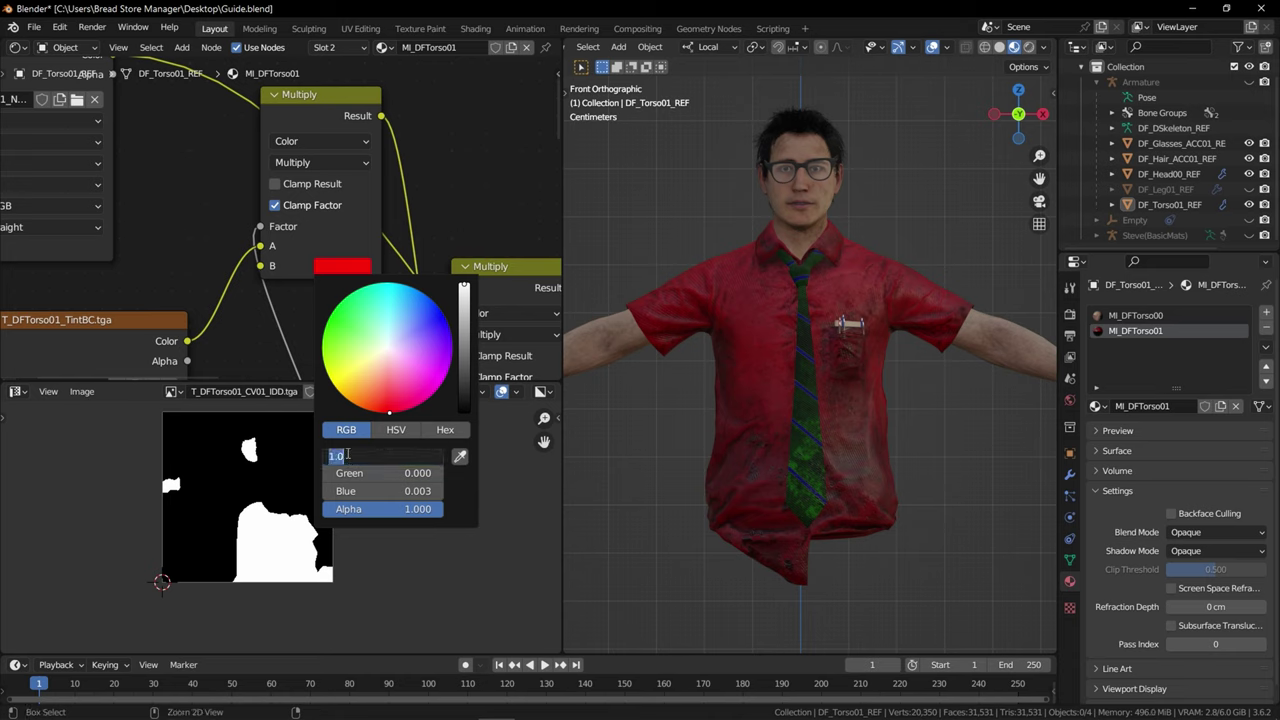
{"action": "type", "text": "0.476765"}
{"action": "key", "text": "Tab"}
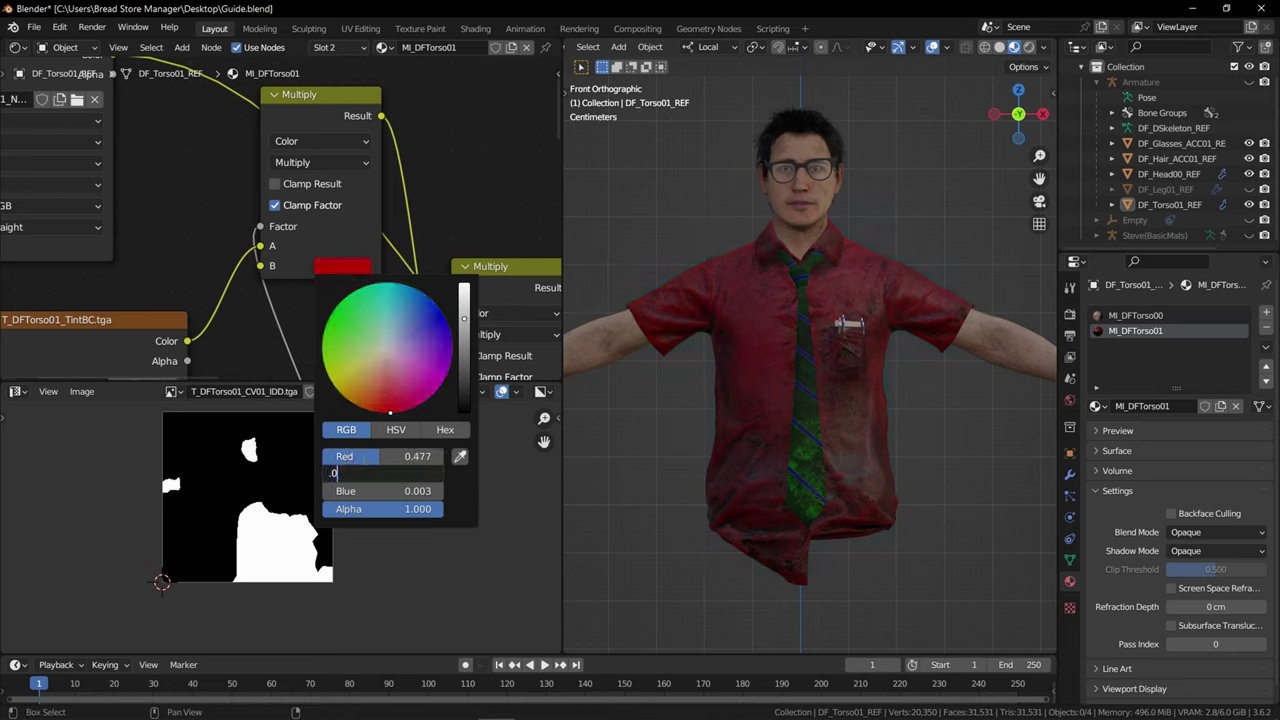
{"action": "type", "text": ".0525"}
{"action": "key", "text": "Tab"}
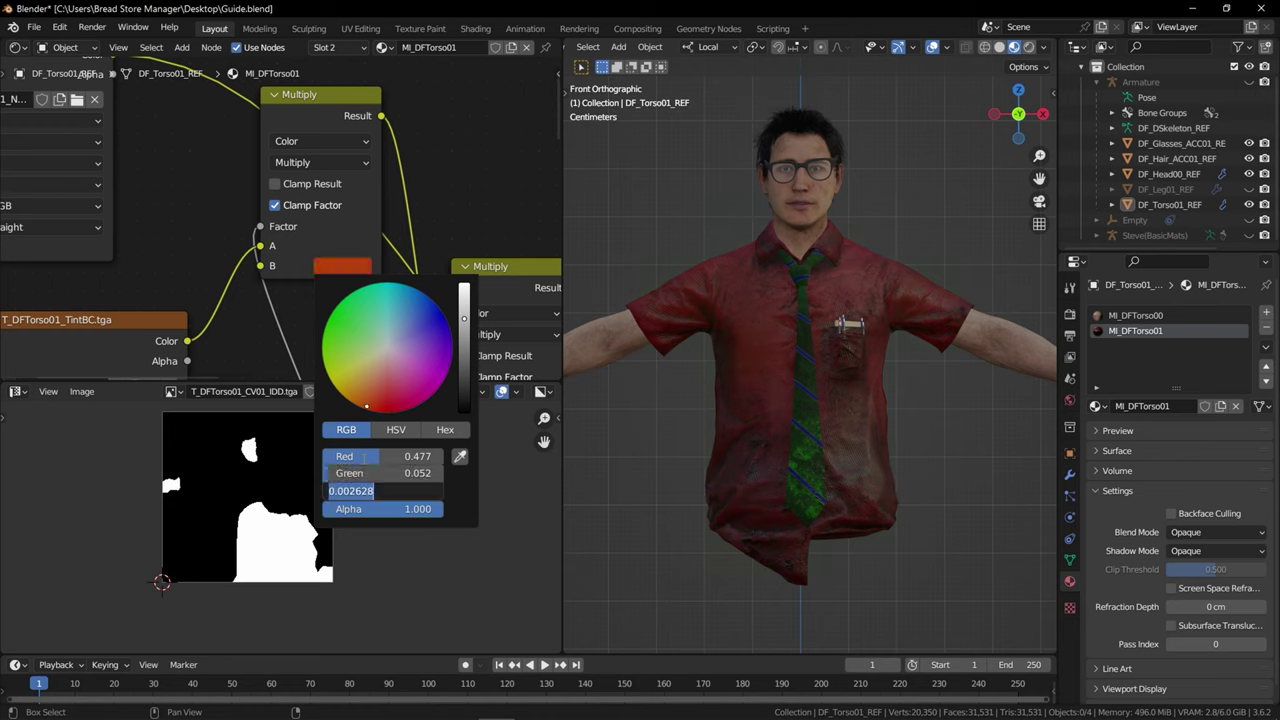
{"action": "key", "text": "BackSpace"}
{"action": "key", "text": "Return"}
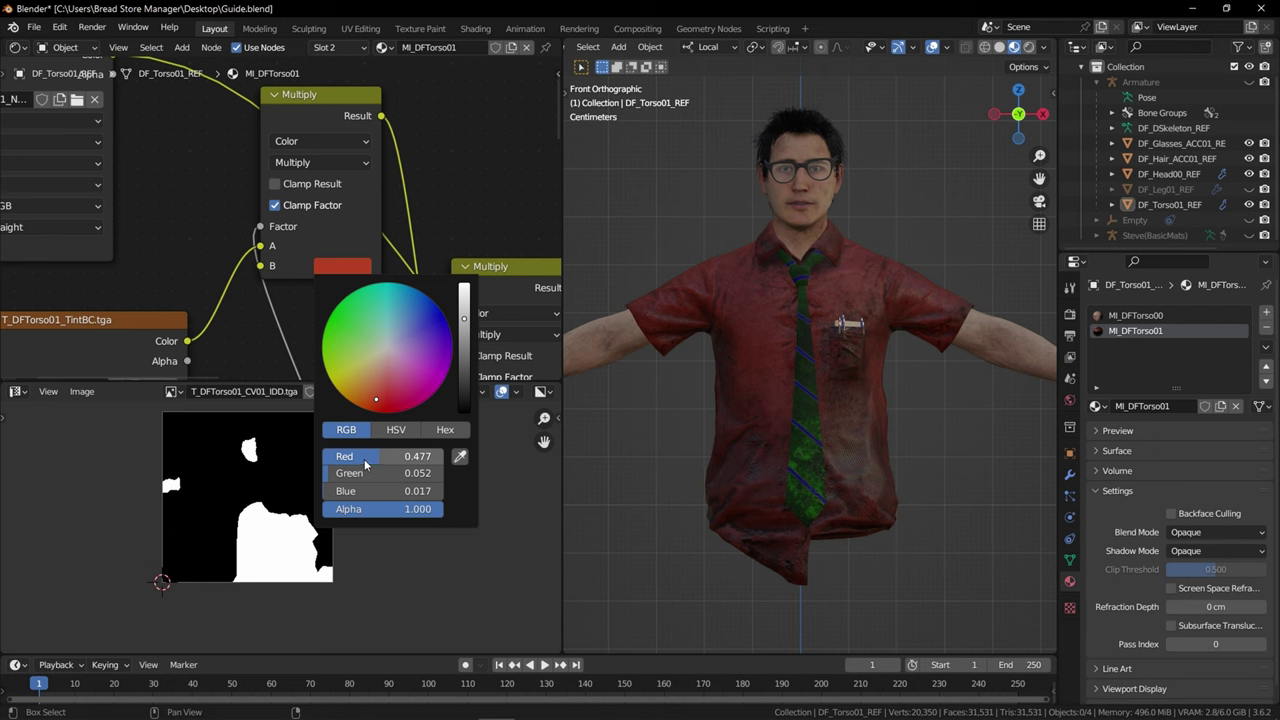
Examine the tinted shirt and tie on the torso model and the remaining tint nodes
{"action": "scroll", "coordinate": [350, 277], "scroll_direction": "up", "scroll_amount": 2}
{"action": "scroll", "coordinate": [734, 374], "scroll_direction": "up", "scroll_amount": 6}
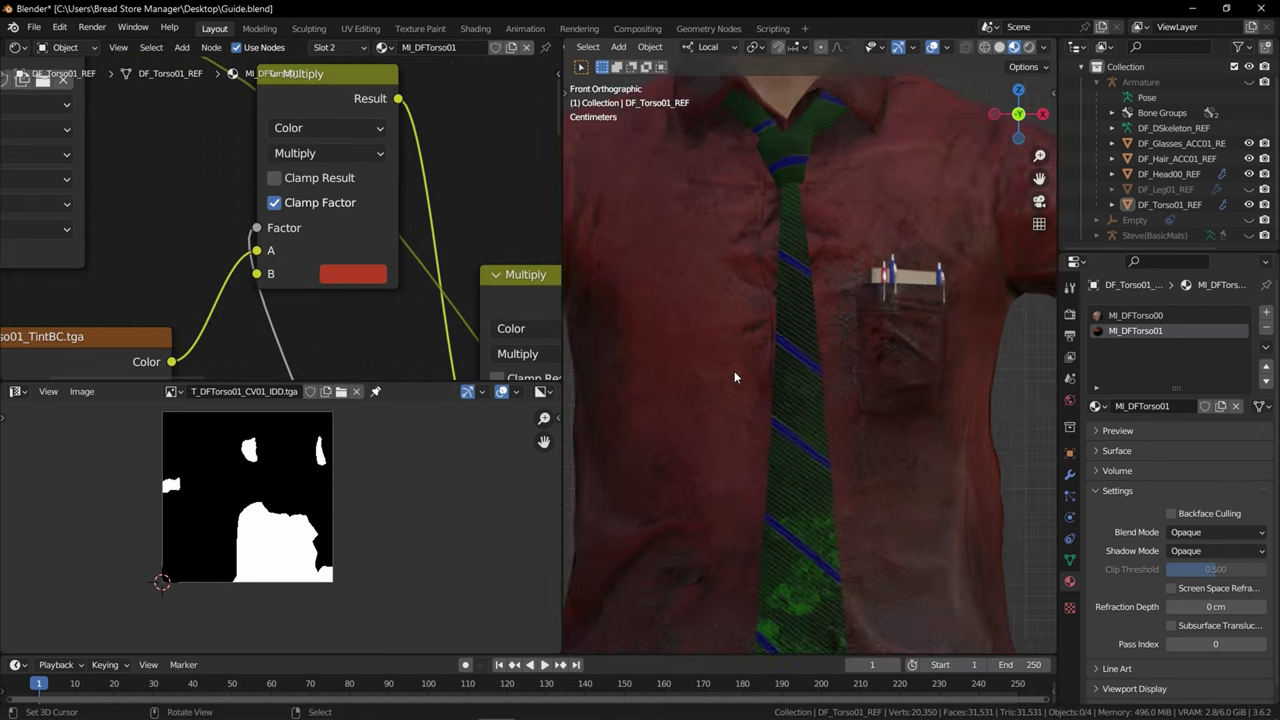
{"action": "scroll", "coordinate": [350, 270], "scroll_direction": "down", "scroll_amount": 7}
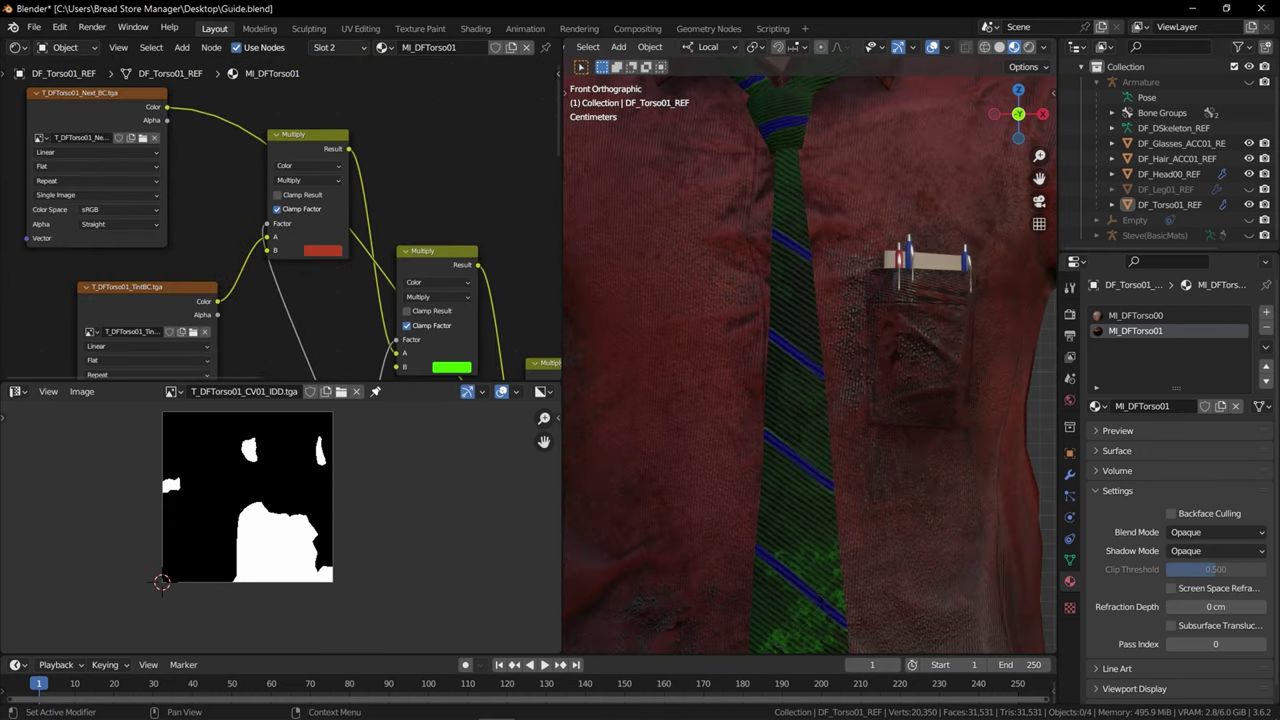
{"action": "middle_click_drag", "start_coordinate": [448, 276], "coordinate": [269, 90]}
{"action": "scroll", "coordinate": [437, 271], "scroll_direction": "down", "scroll_amount": 1}
{"action": "scroll", "coordinate": [778, 368], "scroll_direction": "down", "scroll_amount": 4}
{"action": "scroll", "coordinate": [777, 368], "scroll_direction": "down", "scroll_amount": 5}
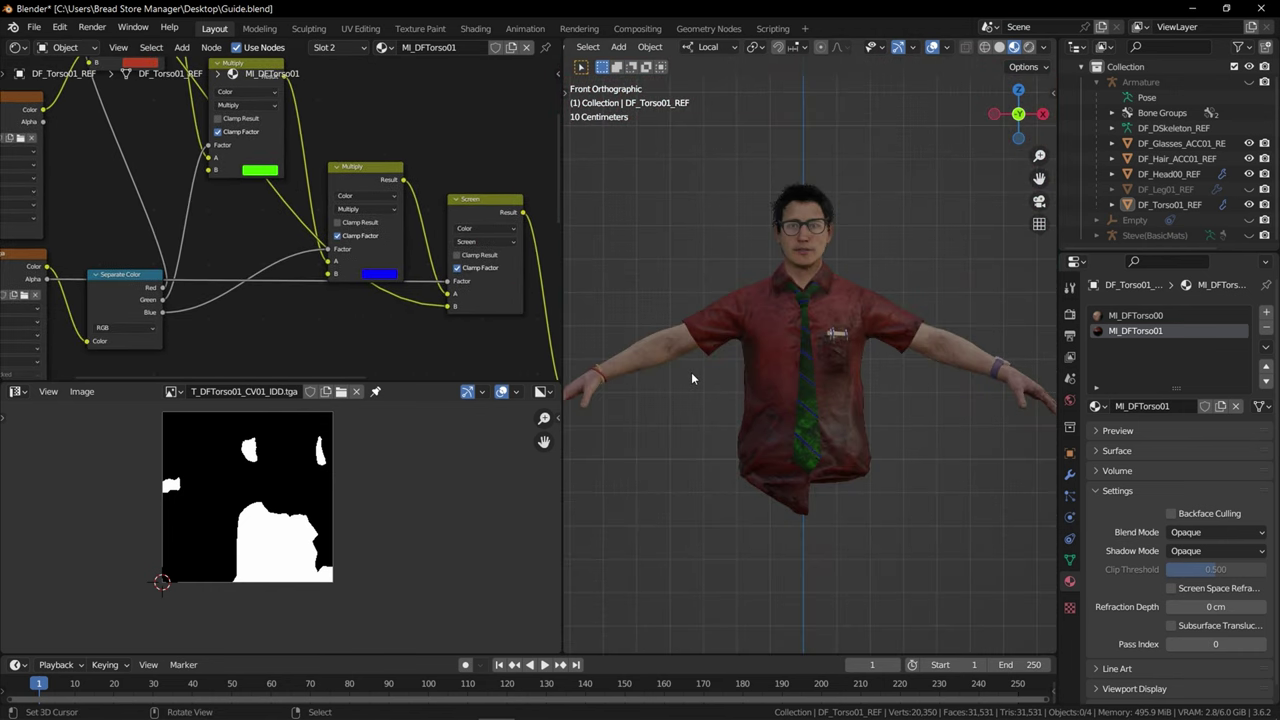
{"action": "scroll", "coordinate": [700, 375], "scroll_direction": "up", "scroll_amount": 5}
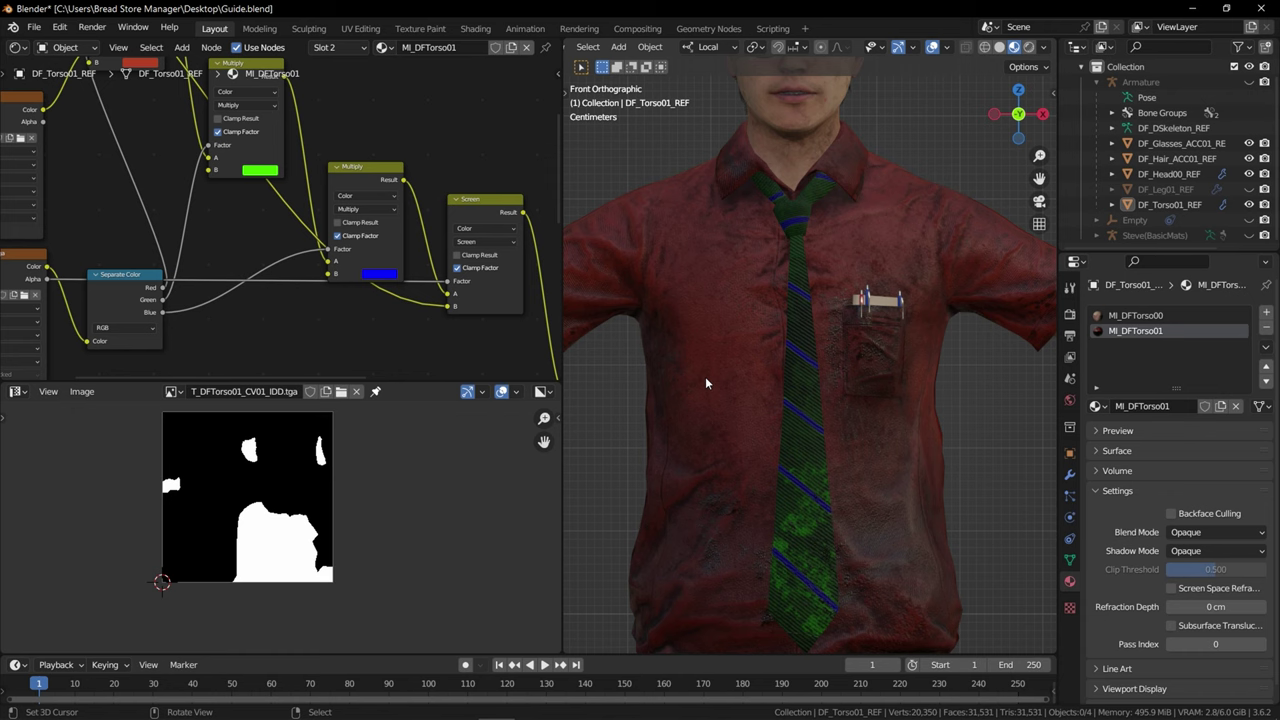
{"action": "scroll", "coordinate": [706, 382], "scroll_direction": "down", "scroll_amount": 3}
{"action": "scroll", "coordinate": [705, 383], "scroll_direction": "up", "scroll_amount": 1}
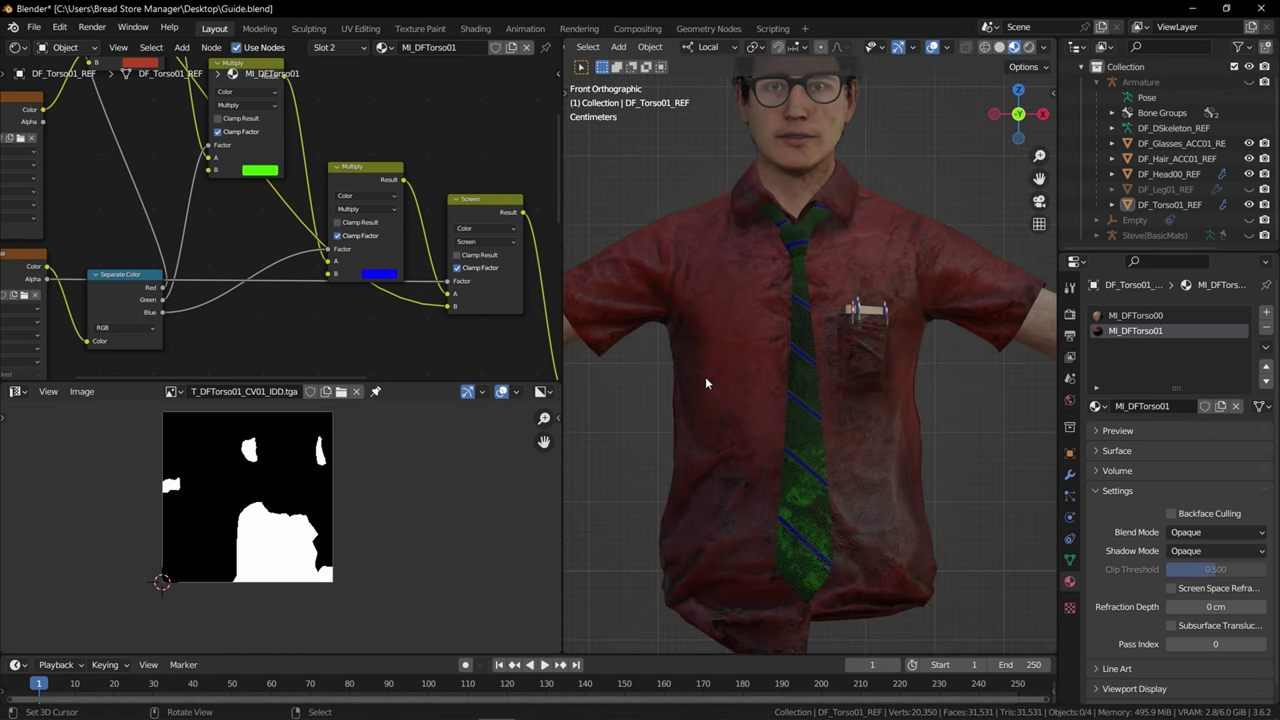
{"action": "middle_click_drag", "start_coordinate": [705, 378], "coordinate": [718, 387], "text": "shift"}
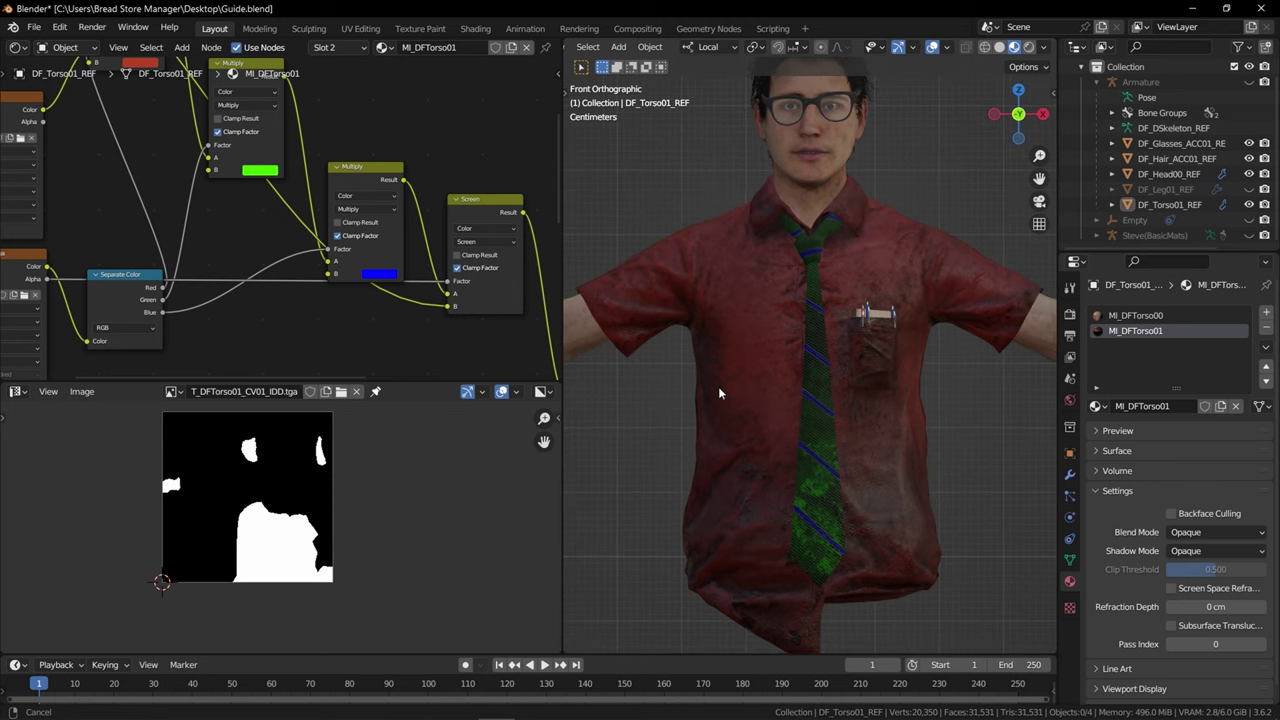
Change the first Multiply node's B color to green on the color wheel and check the shirt on the model
{"action": "middle_click_drag", "start_coordinate": [145, 75], "coordinate": [311, 274]}
{"action": "scroll", "coordinate": [311, 272], "scroll_direction": "up", "scroll_amount": 4}
{"action": "left_click", "coordinate": [310, 268]}
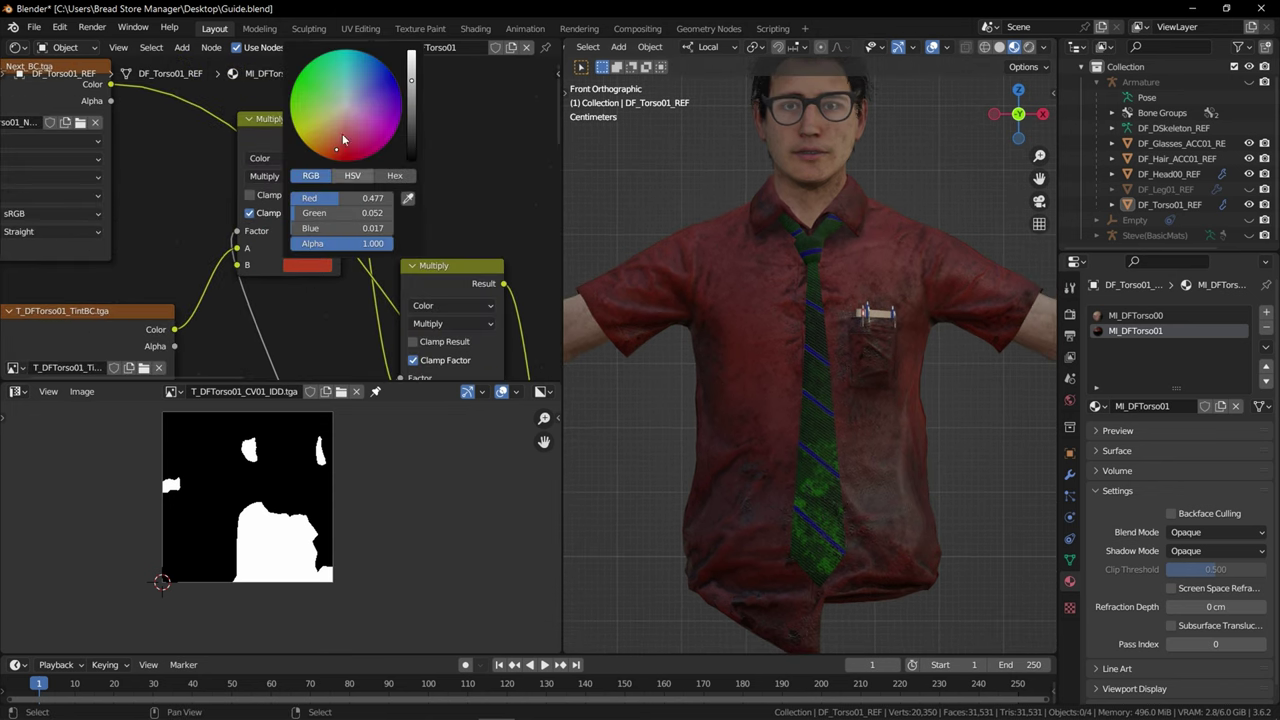
{"action": "left_click_drag", "start_coordinate": [351, 139], "coordinate": [292, 103]}
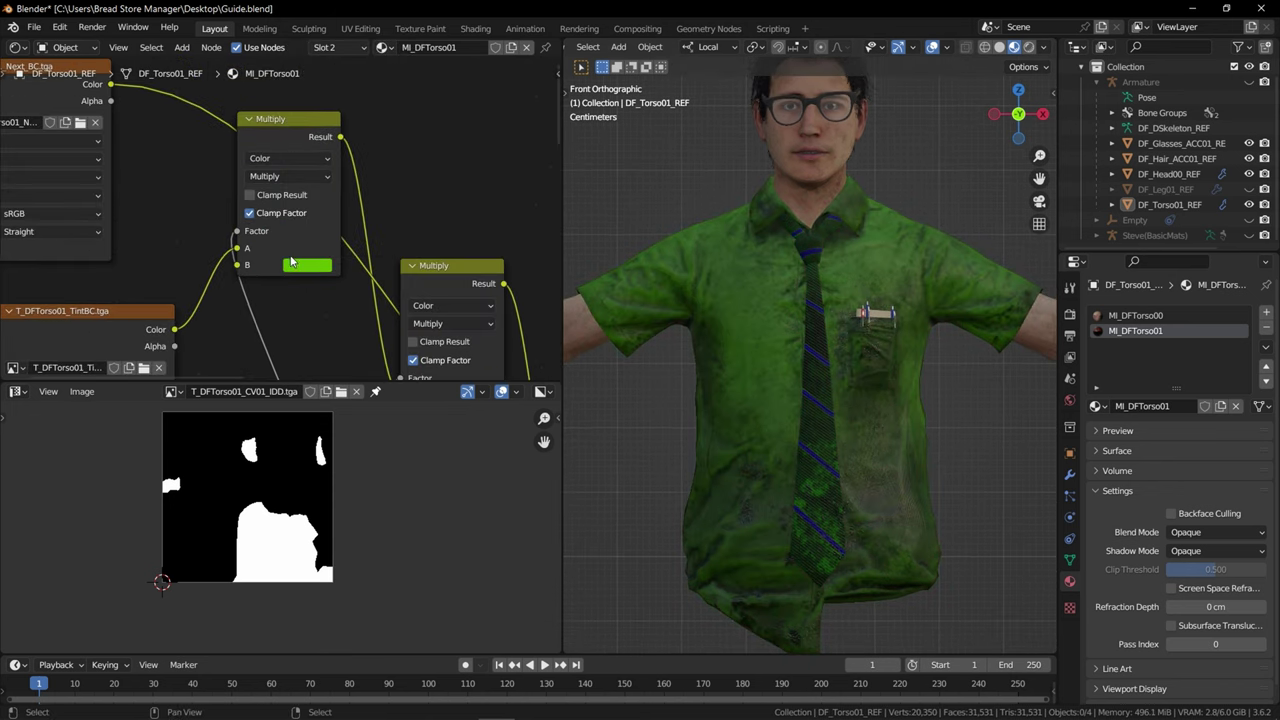
{"action": "scroll", "coordinate": [321, 287], "scroll_direction": "down", "scroll_amount": 3}
{"action": "scroll", "coordinate": [321, 287], "scroll_direction": "down", "scroll_amount": 3}
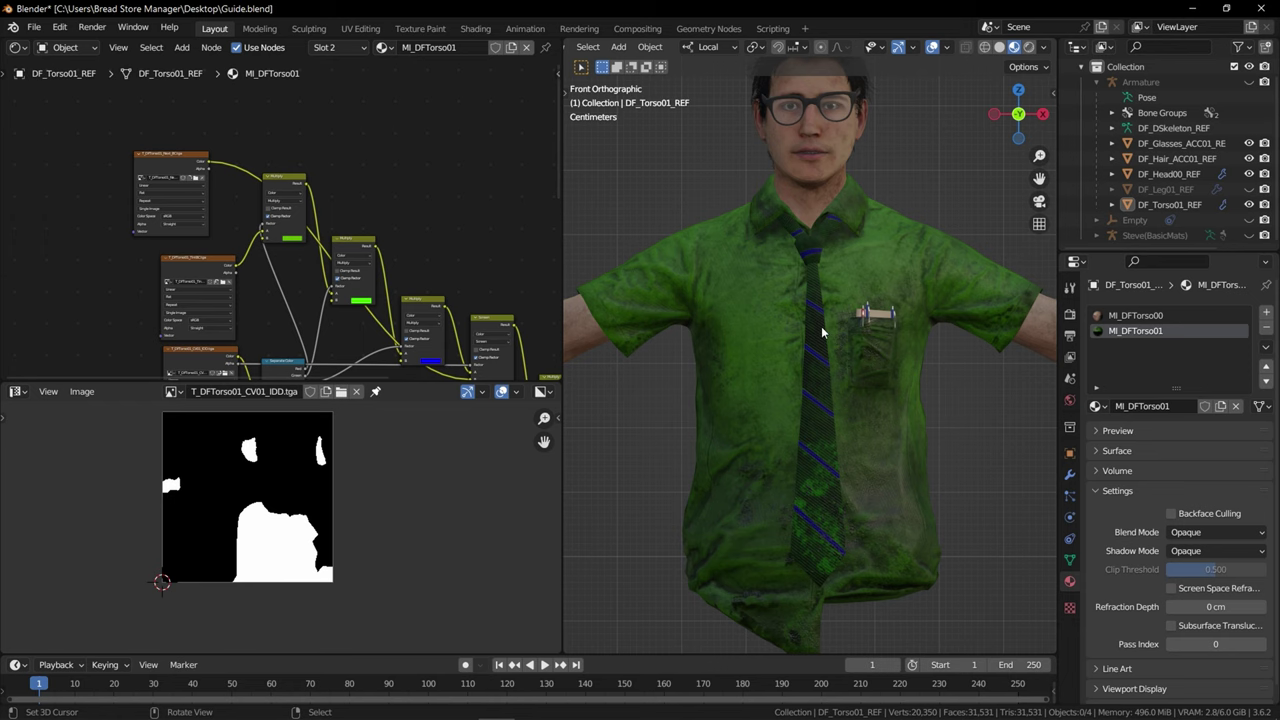
{"action": "scroll", "coordinate": [822, 332], "scroll_direction": "down", "scroll_amount": 1}
{"action": "scroll", "coordinate": [823, 333], "scroll_direction": "down", "scroll_amount": 1}
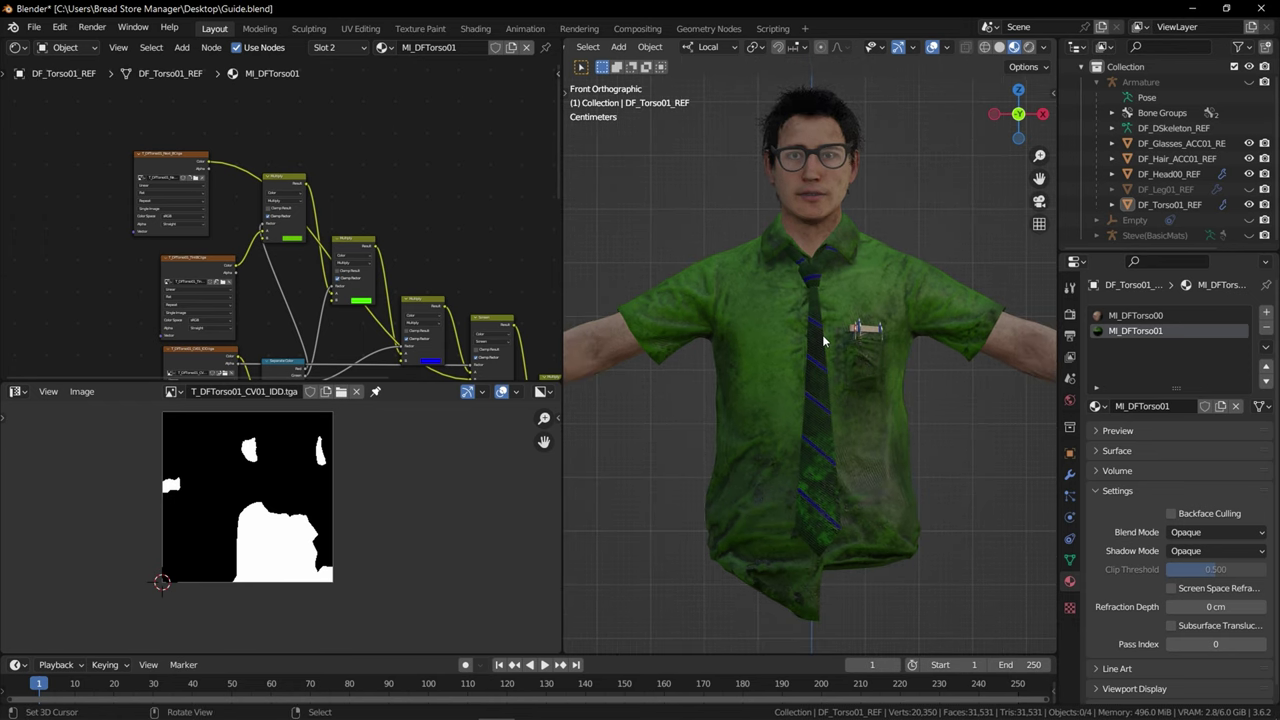
Close Blender and switch to the DeadByDaylightGuide project in Unreal Editor
{"action": "left_click", "coordinate": [1262, 8]}
{"action": "left_click", "coordinate": [674, 397]}
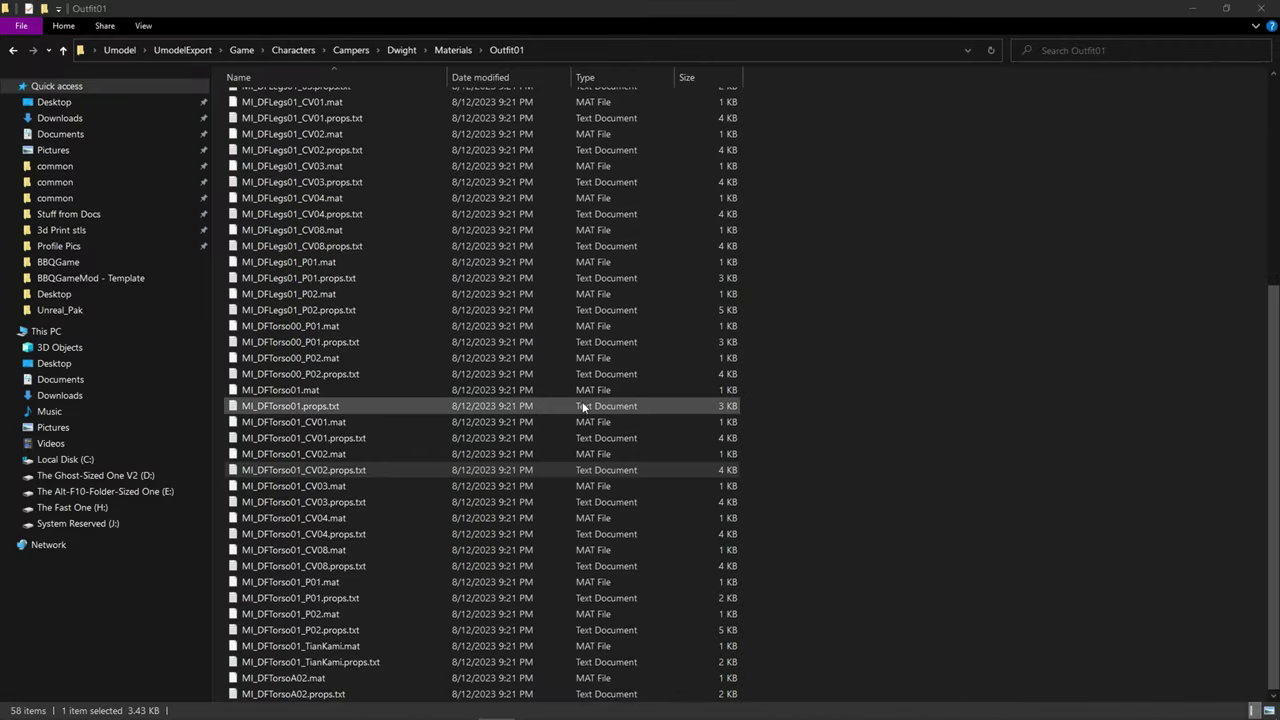
{"action": "left_click", "coordinate": [480, 705]}
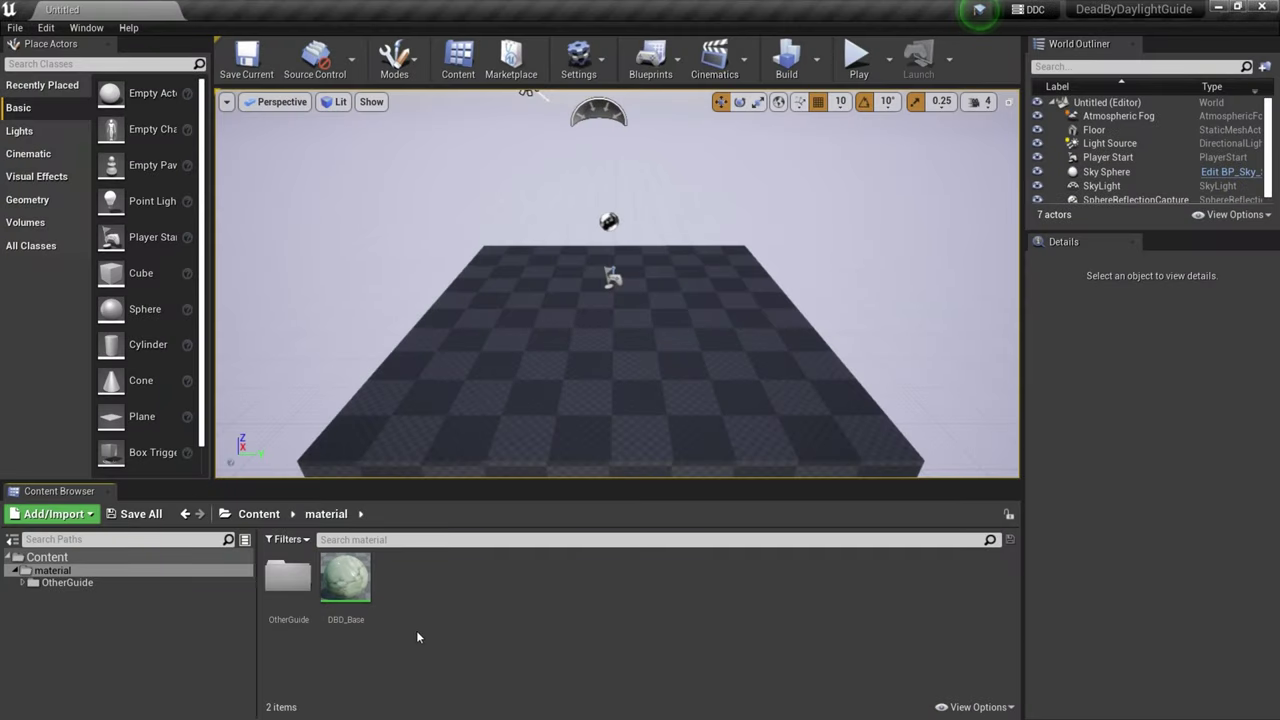
Open the DBD_Base material from the material folder and bring up its _BC and Spec nodes in the graph
{"action": "left_click", "coordinate": [347, 595]}
{"action": "double_click", "coordinate": [347, 597]}
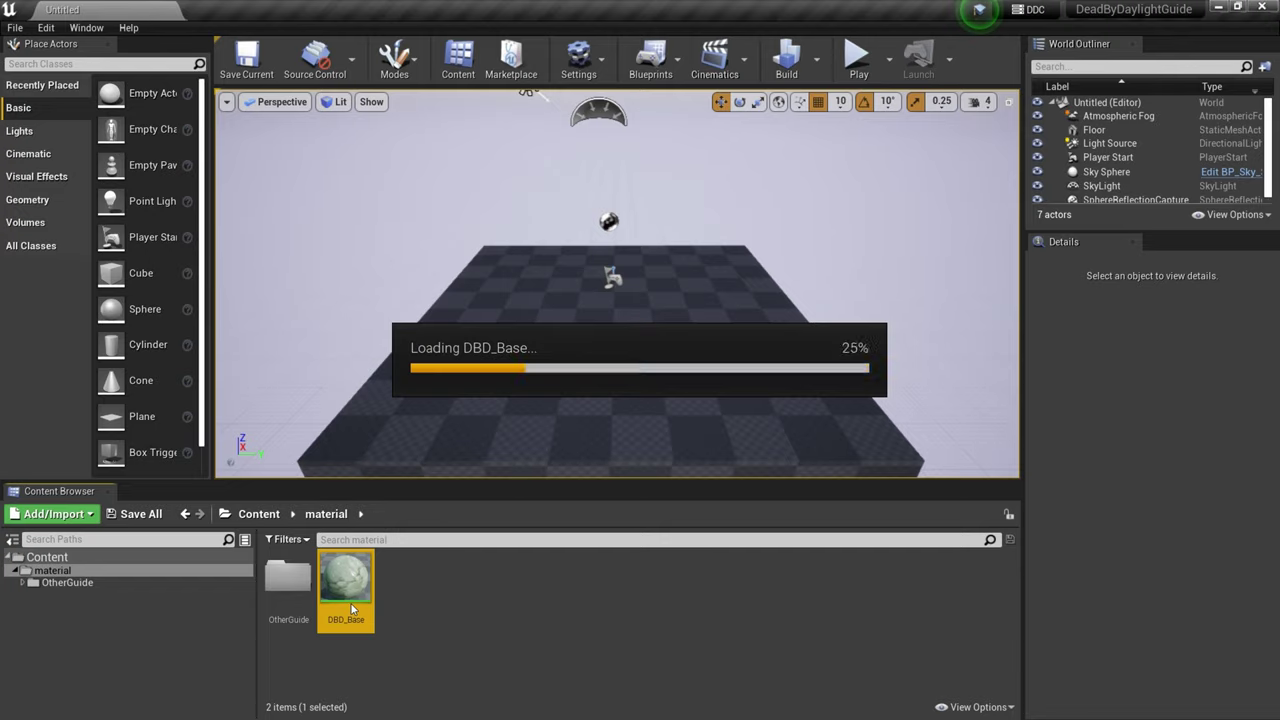
{"action": "scroll", "coordinate": [499, 404], "scroll_direction": "up", "scroll_amount": 3}
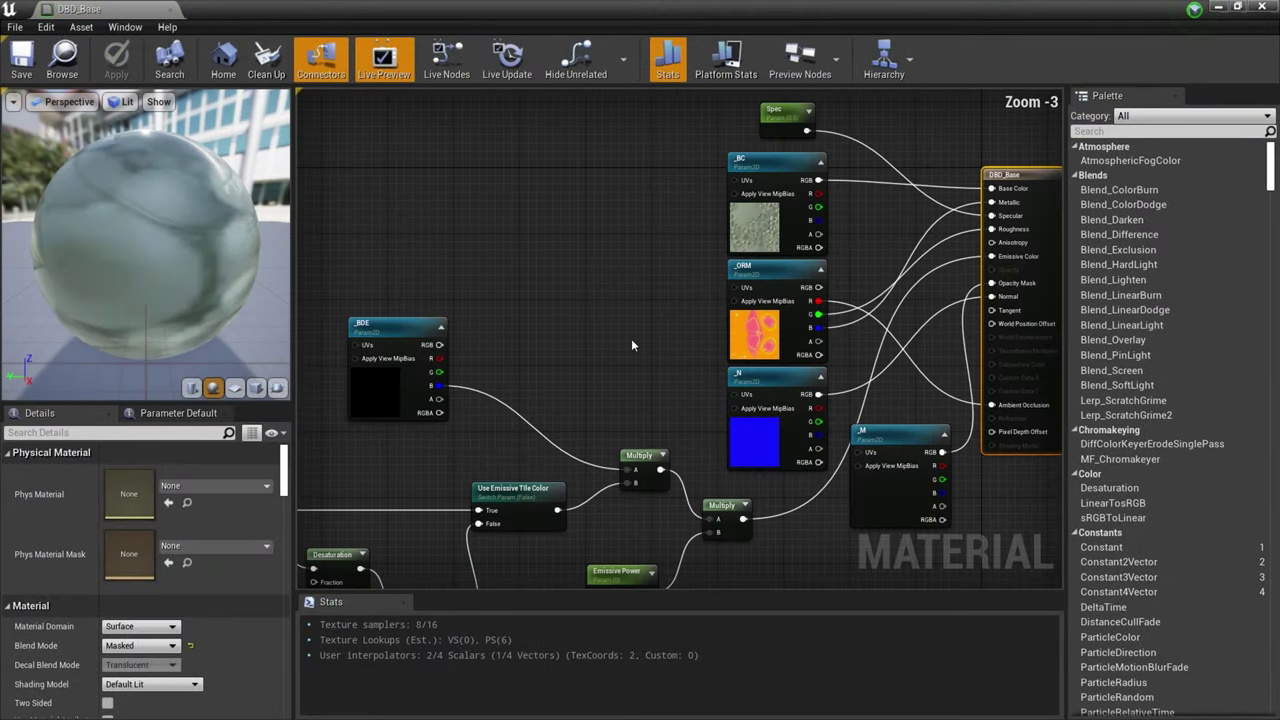
{"action": "scroll", "coordinate": [560, 413], "scroll_direction": "down", "scroll_amount": 3}
{"action": "scroll", "coordinate": [615, 398], "scroll_direction": "up", "scroll_amount": 3}
{"action": "right_click_drag", "start_coordinate": [615, 398], "coordinate": [538, 396]}
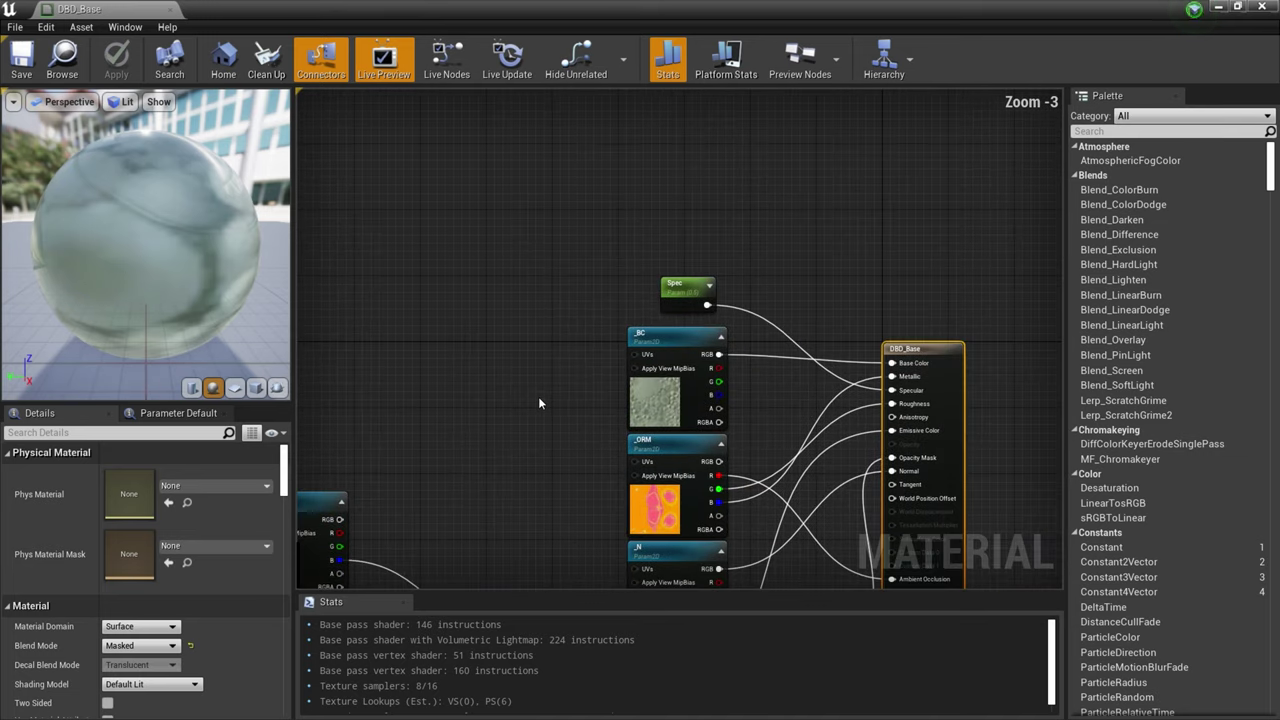
Move the Spec parameter close to the DBD_Base output node and the _BC texture parameter up into empty graph space
{"action": "left_click_drag", "start_coordinate": [787, 415], "coordinate": [835, 398]}
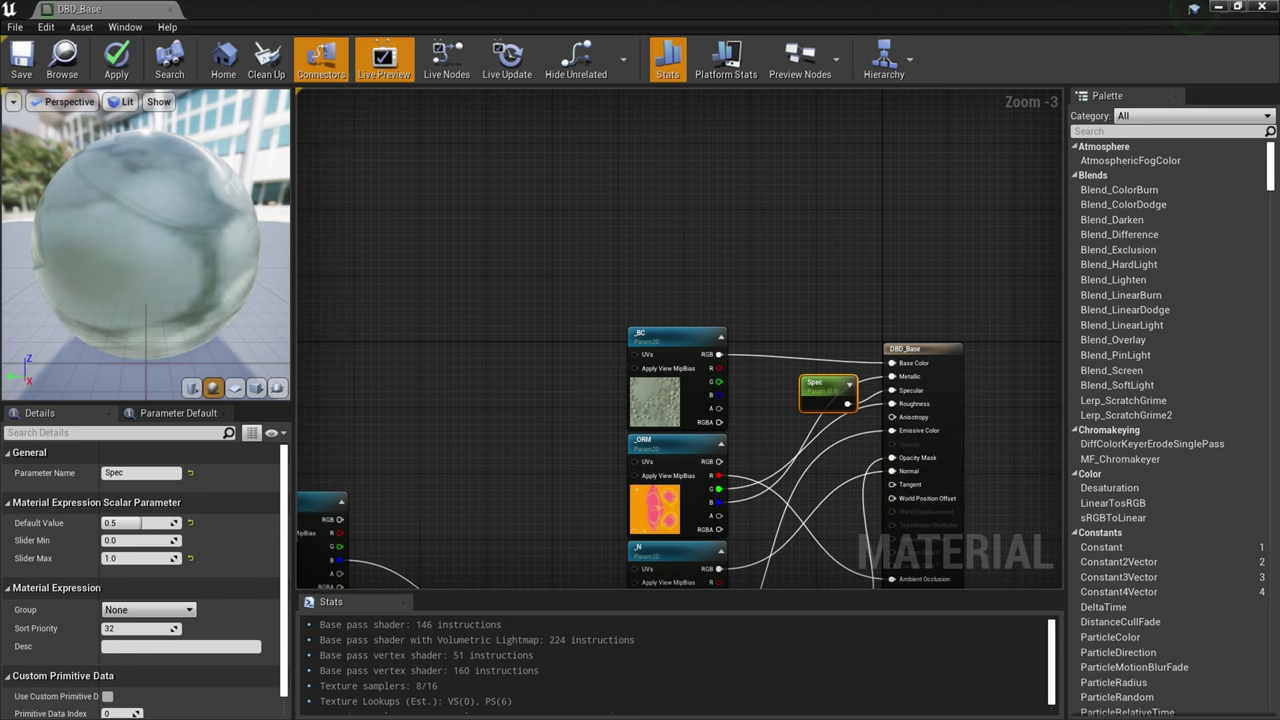
{"action": "left_click", "coordinate": [687, 283]}
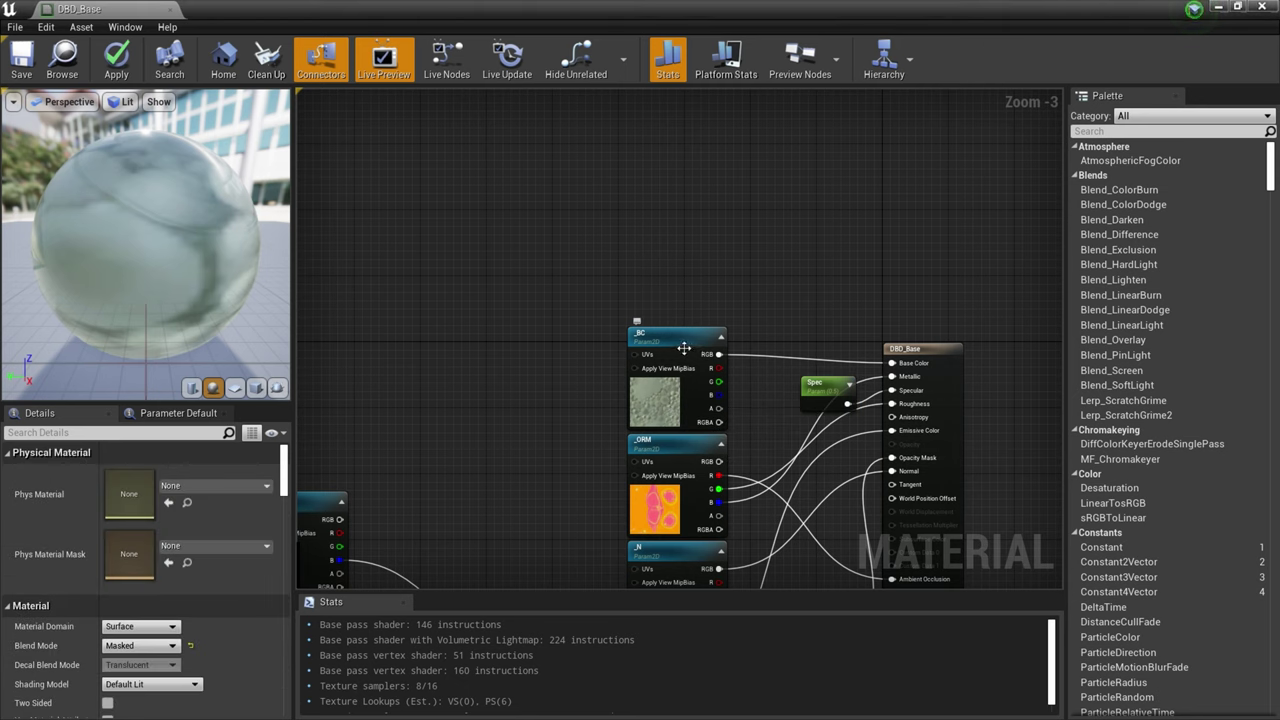
{"action": "right_click_drag", "start_coordinate": [683, 349], "coordinate": [692, 412]}
{"action": "left_click_drag", "start_coordinate": [664, 456], "coordinate": [490, 145]}
{"action": "right_click_drag", "start_coordinate": [596, 242], "coordinate": [674, 340]}
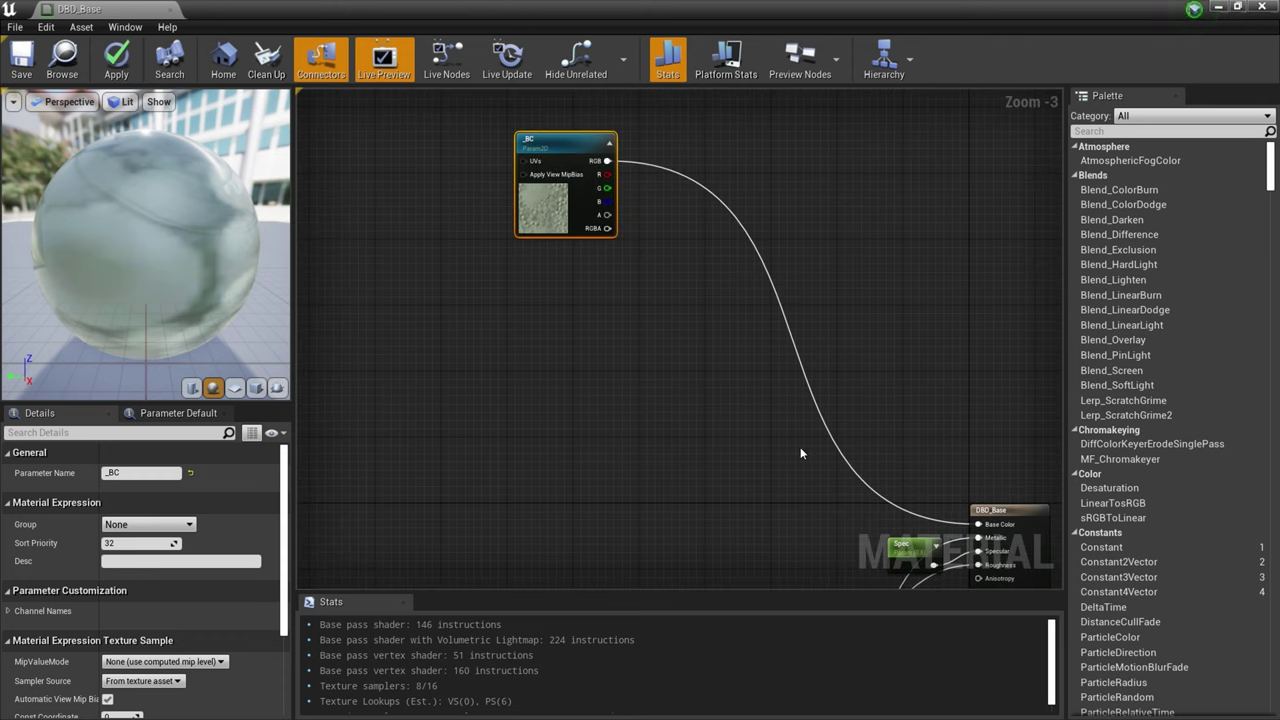
Add a Multiply node below the _BC texture parameter and shift it slightly
{"action": "right_click", "coordinate": [614, 337]}
{"action": "type", "text": "M"}
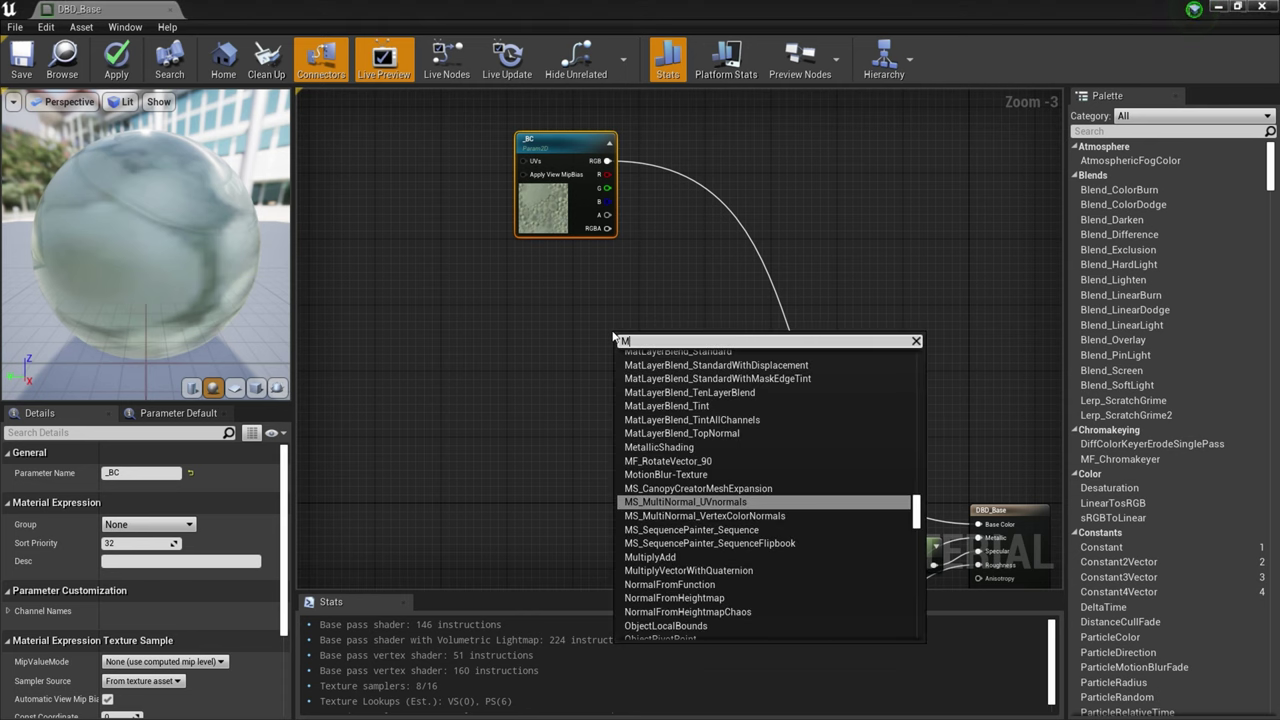
{"action": "type", "text": "ultiply"}
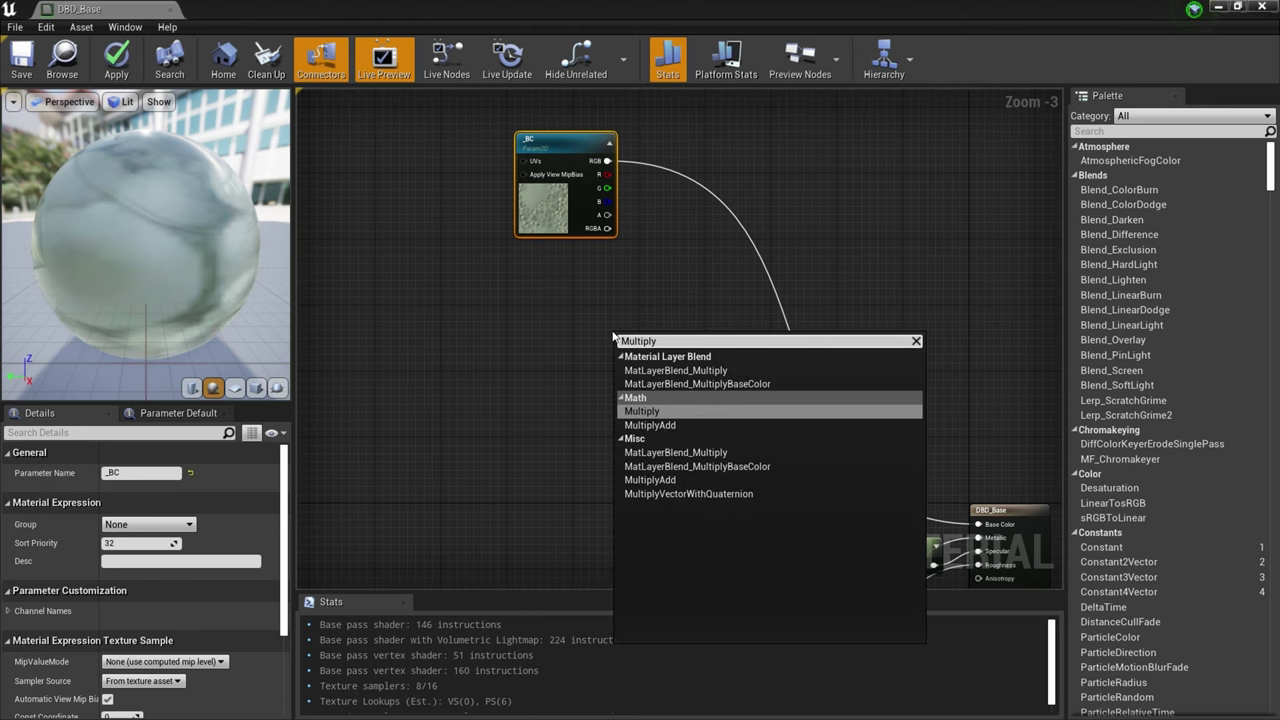
{"action": "key", "text": "Return"}
{"action": "scroll", "coordinate": [630, 345], "scroll_direction": "up", "scroll_amount": 3}
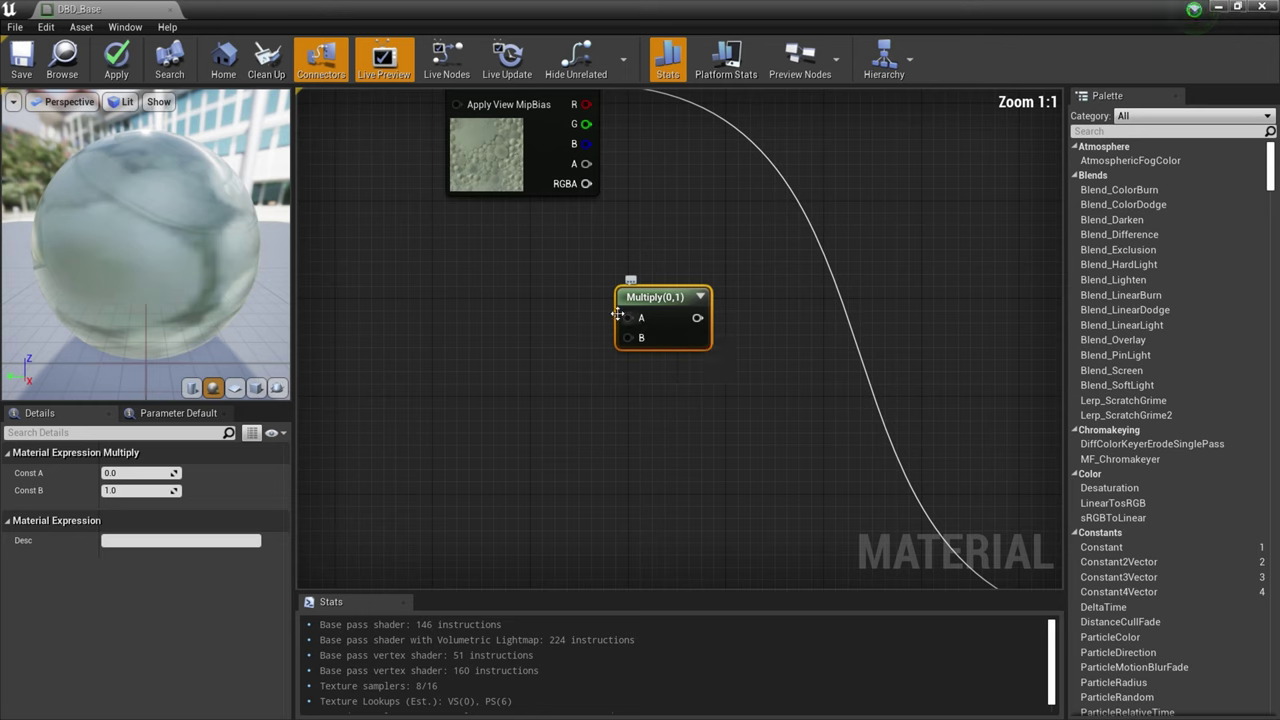
{"action": "left_click_drag", "start_coordinate": [660, 305], "coordinate": [697, 280]}
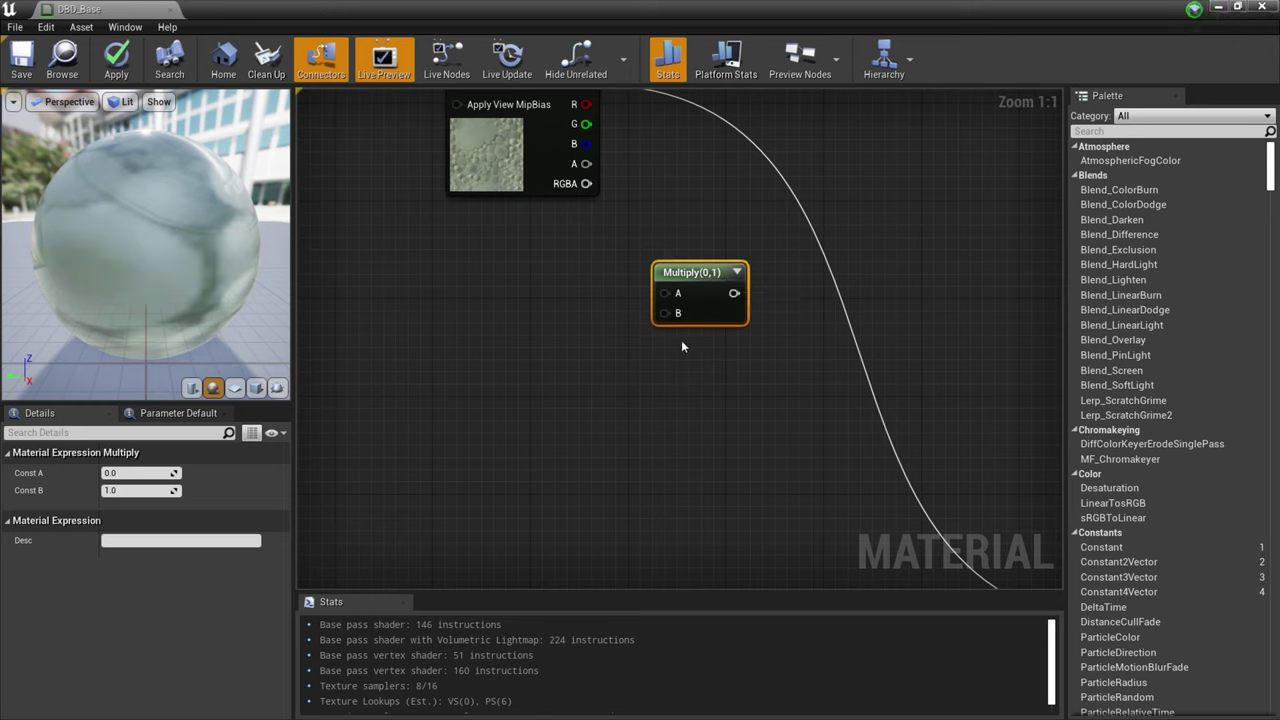
Try a LinearInterpolate node below the _BC texture parameter and delete it again
{"action": "right_click", "coordinate": [626, 336]}
{"action": "type", "text": "Lerp"}
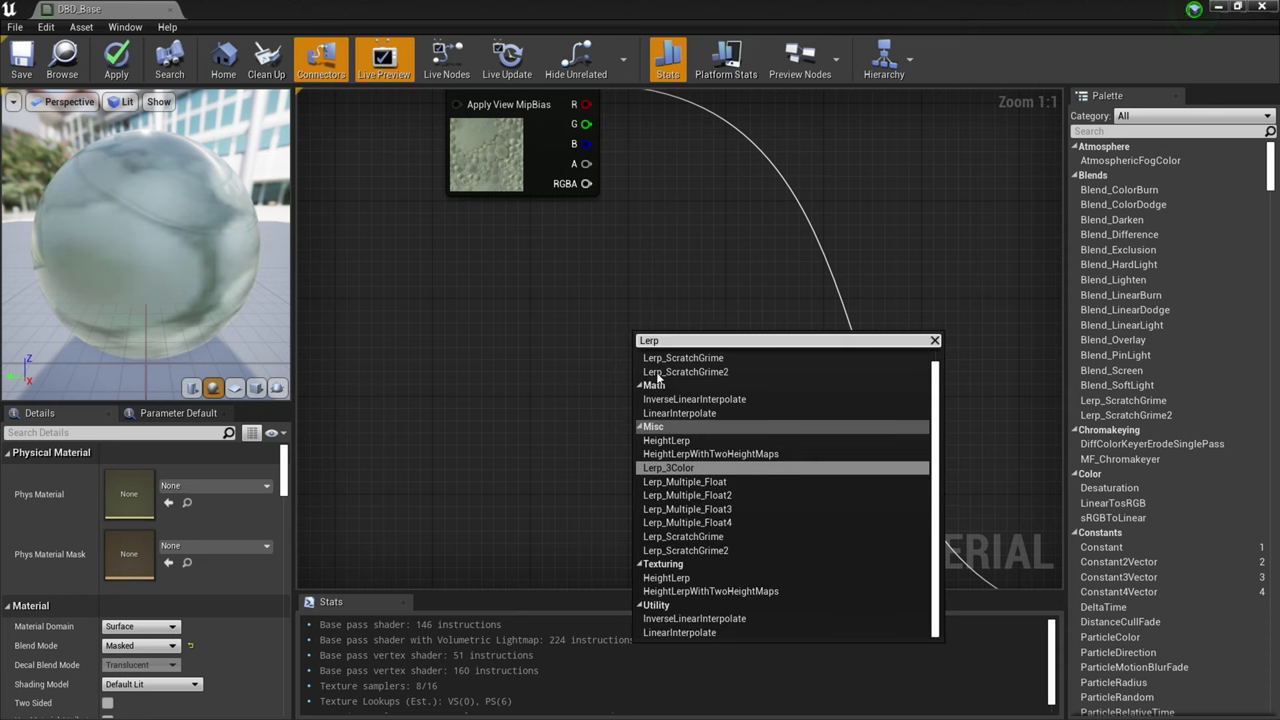
{"action": "left_click", "coordinate": [670, 413]}
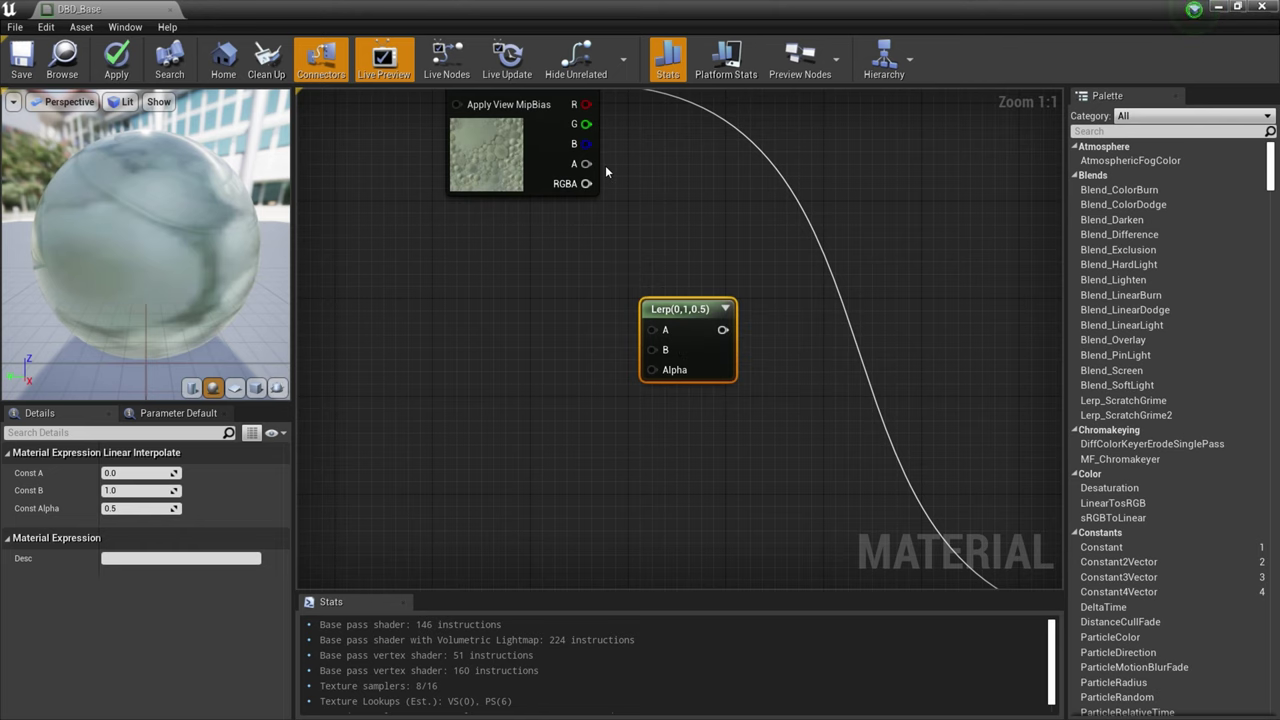
{"action": "right_click_drag", "start_coordinate": [648, 343], "coordinate": [634, 415]}
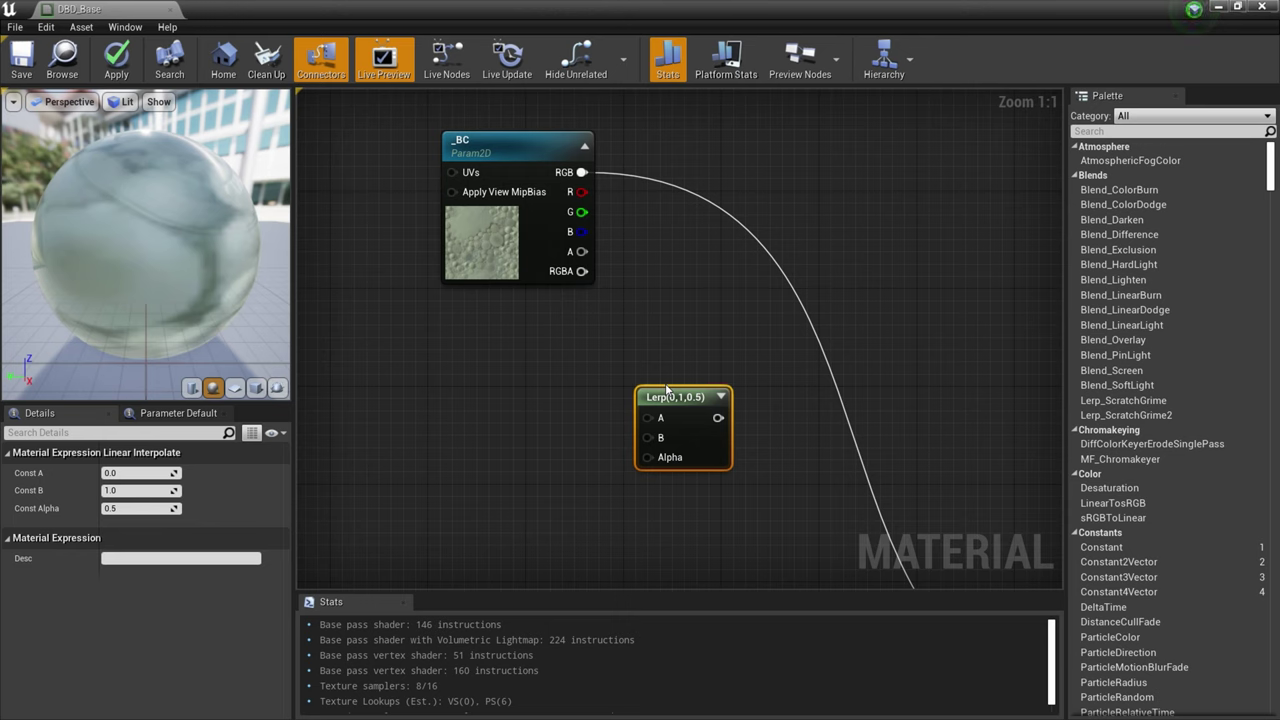
{"action": "key", "text": "Delete"}
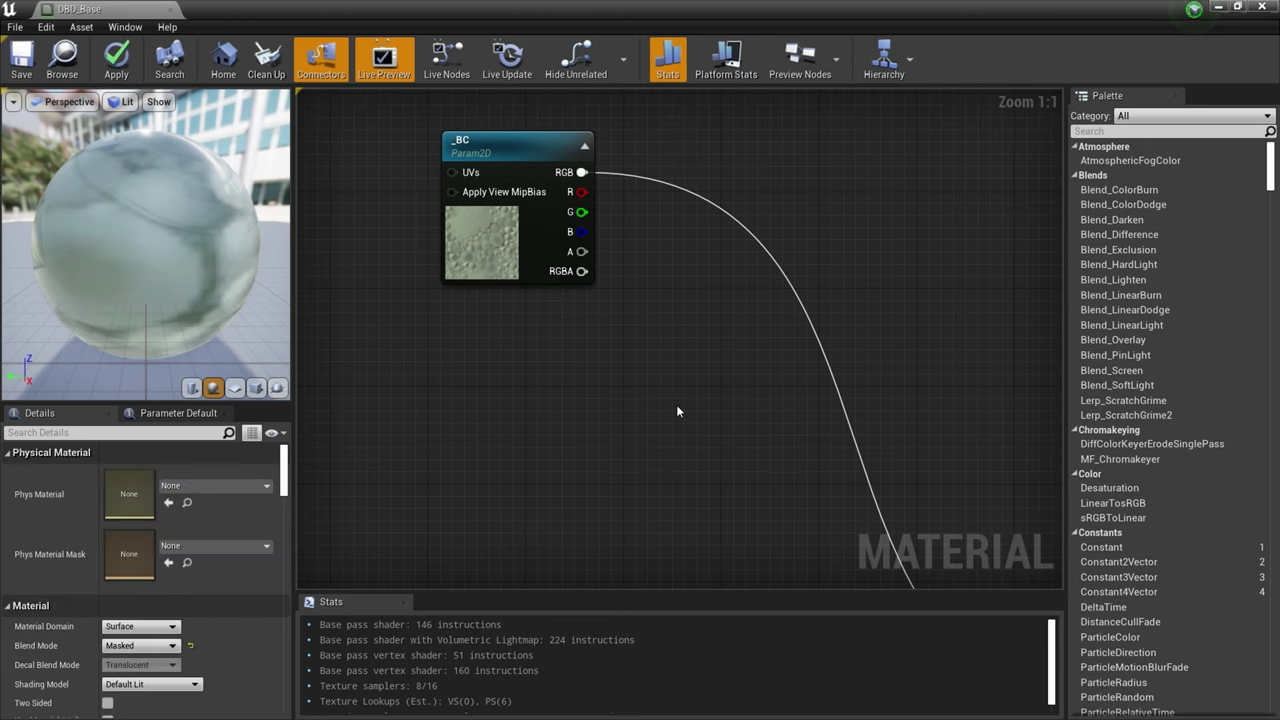
Add a TextureSampleParameter2D node directly below the _BC texture parameter
{"action": "scroll", "coordinate": [666, 370], "scroll_direction": "down", "scroll_amount": 2}
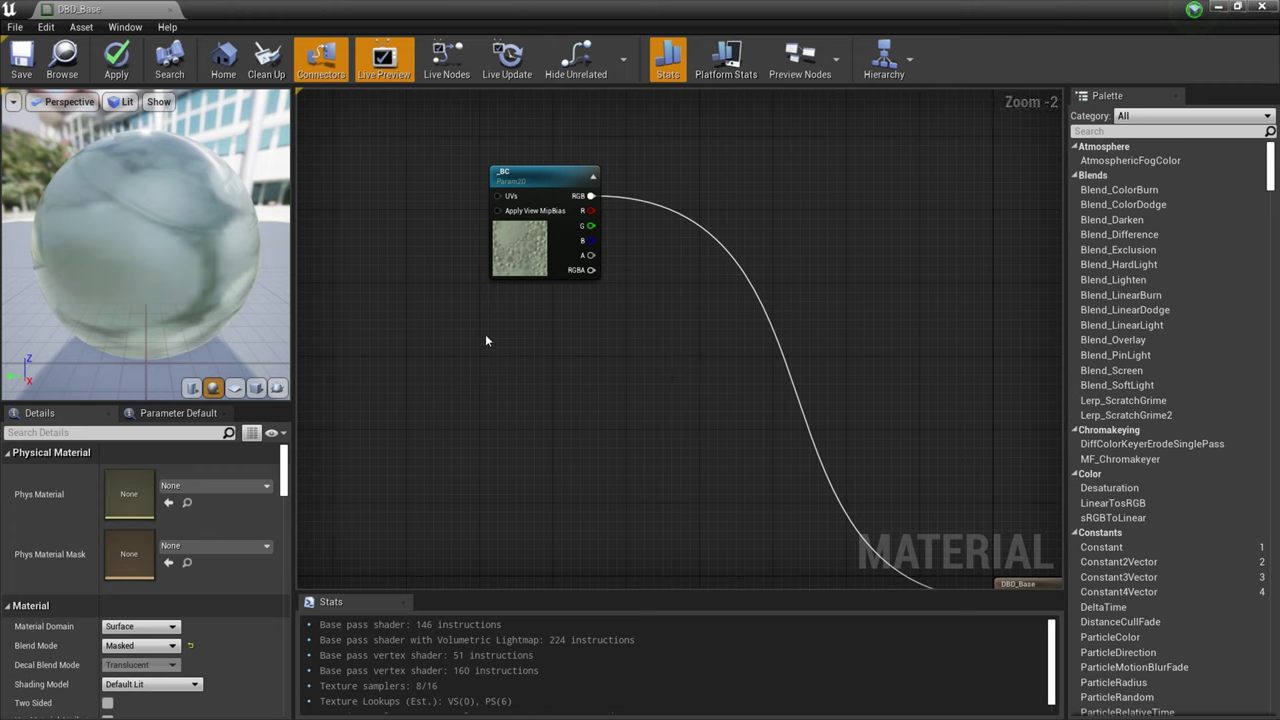
{"action": "right_click", "coordinate": [519, 345]}
{"action": "left_click", "coordinate": [518, 330]}
{"action": "right_click", "coordinate": [500, 335]}
{"action": "type", "text": "Texture"}
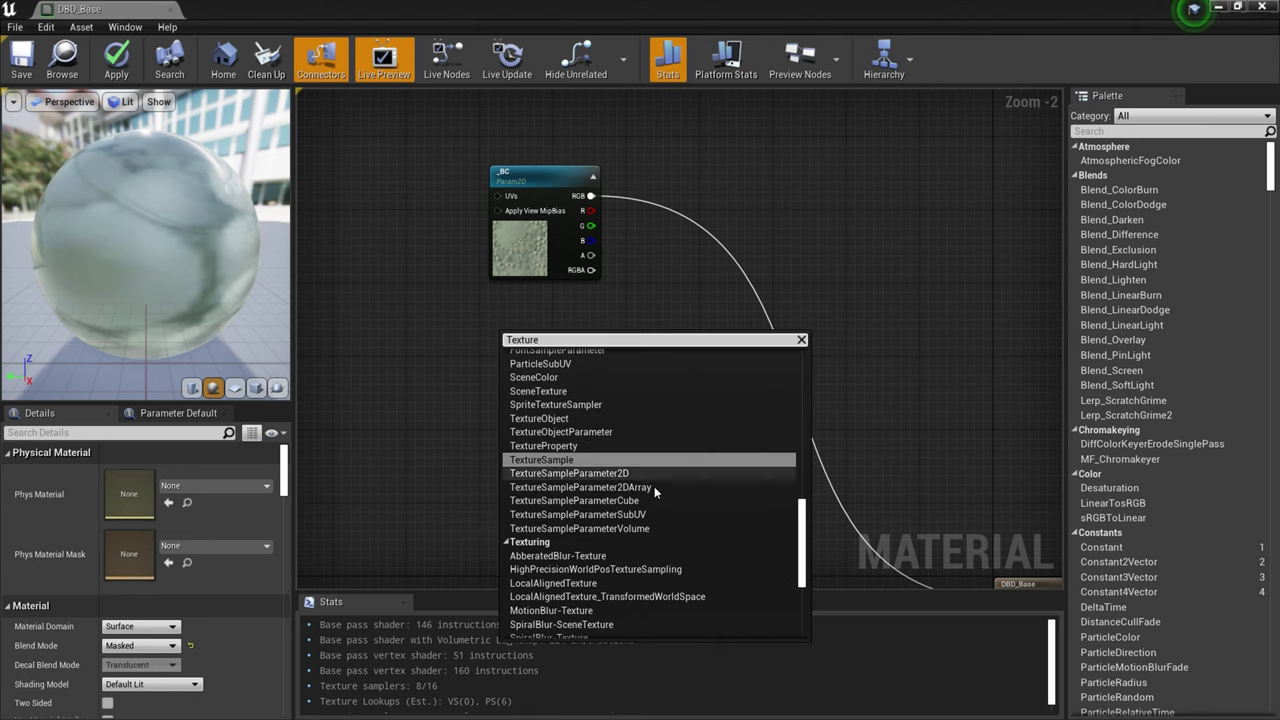
{"action": "left_click", "coordinate": [654, 473]}
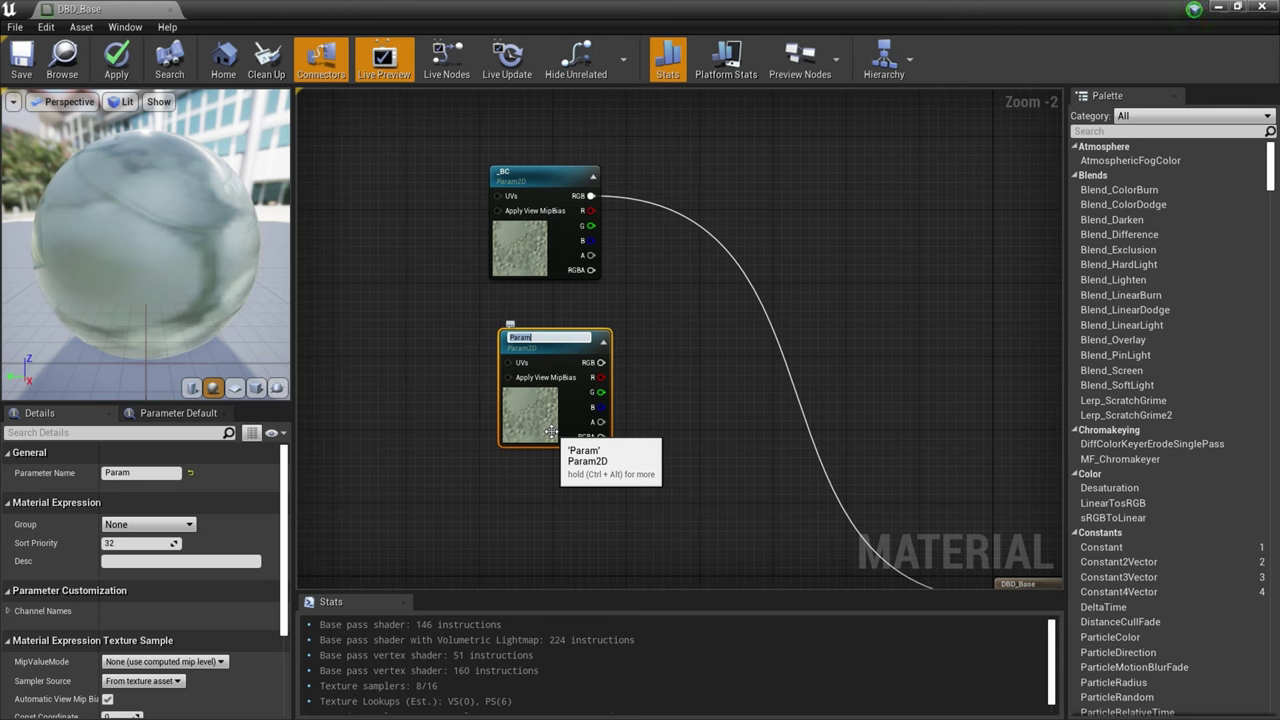
Name the new texture parameter Tint_BC and align it directly beneath the _BC node
{"action": "type", "text": "Tint_BC"}
{"action": "key", "text": "Return"}
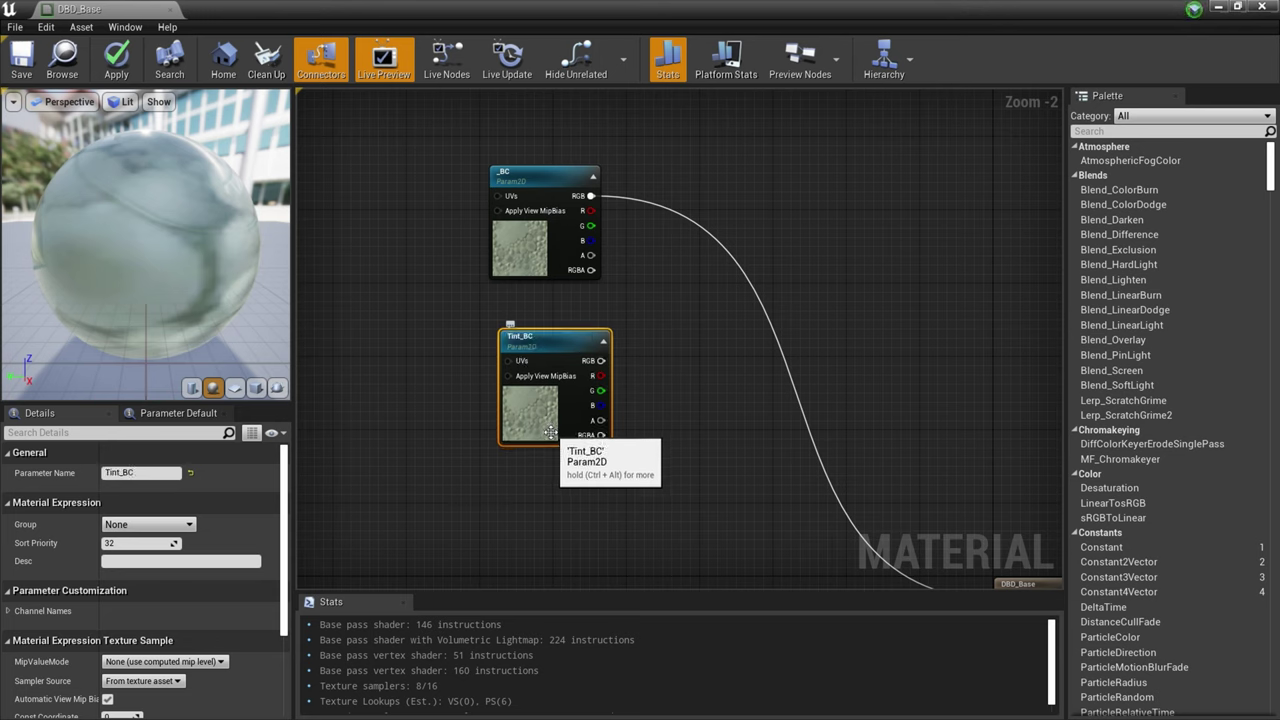
{"action": "left_click_drag", "start_coordinate": [551, 432], "coordinate": [540, 386]}
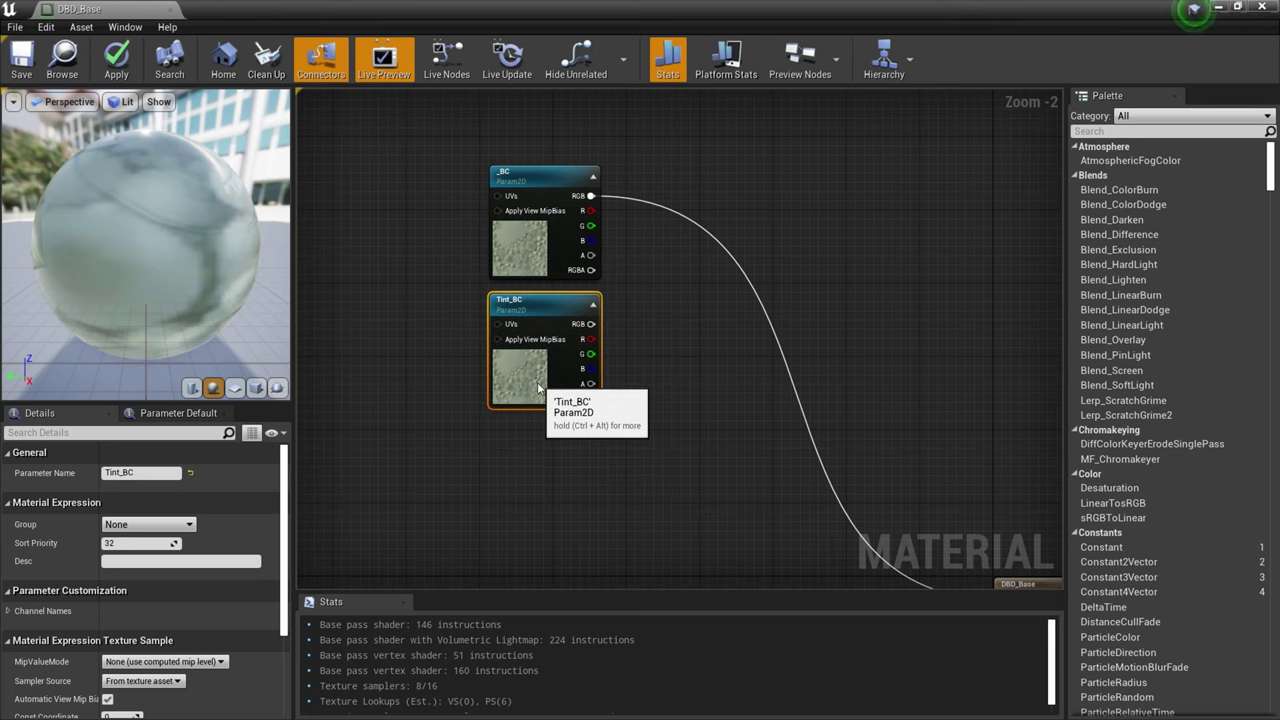
Add a TextureSampleParameter2D node named IDD_Mask in the empty graph space below Tint_BC
{"action": "right_click_drag", "start_coordinate": [441, 406], "coordinate": [448, 334]}
{"action": "left_click", "coordinate": [452, 360]}
{"action": "right_click", "coordinate": [426, 398]}
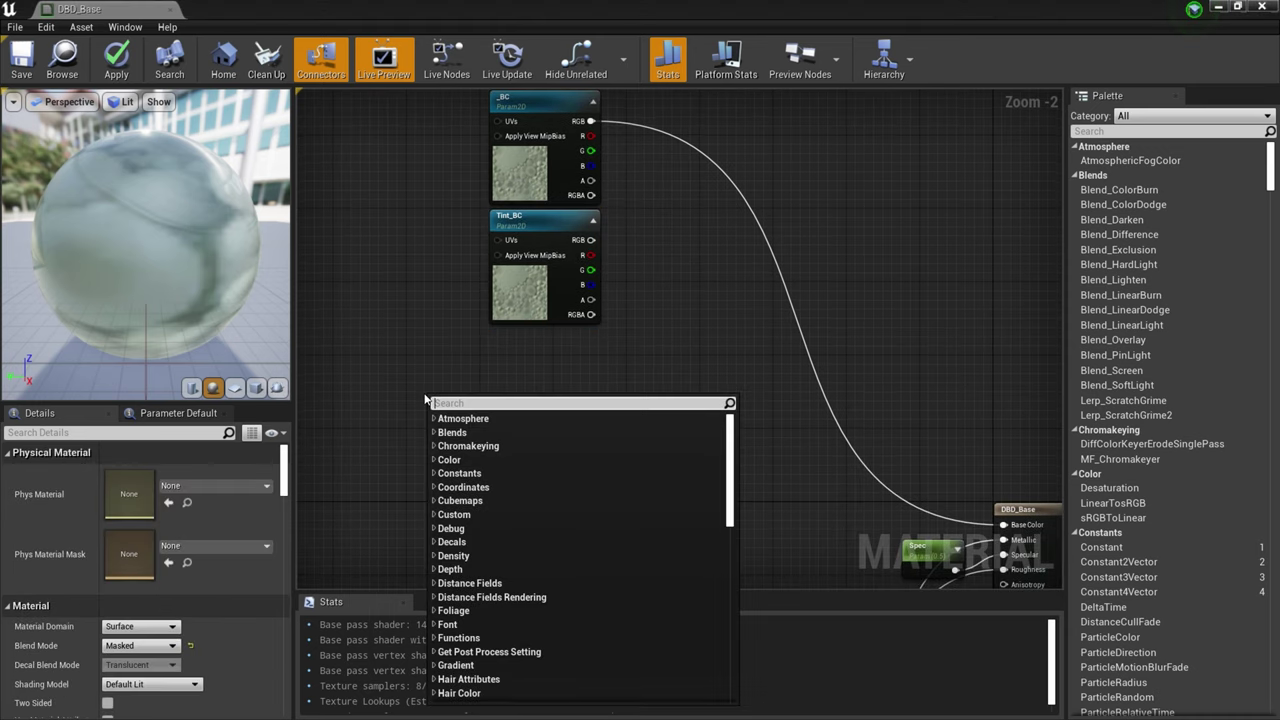
{"action": "type", "text": "Texture"}
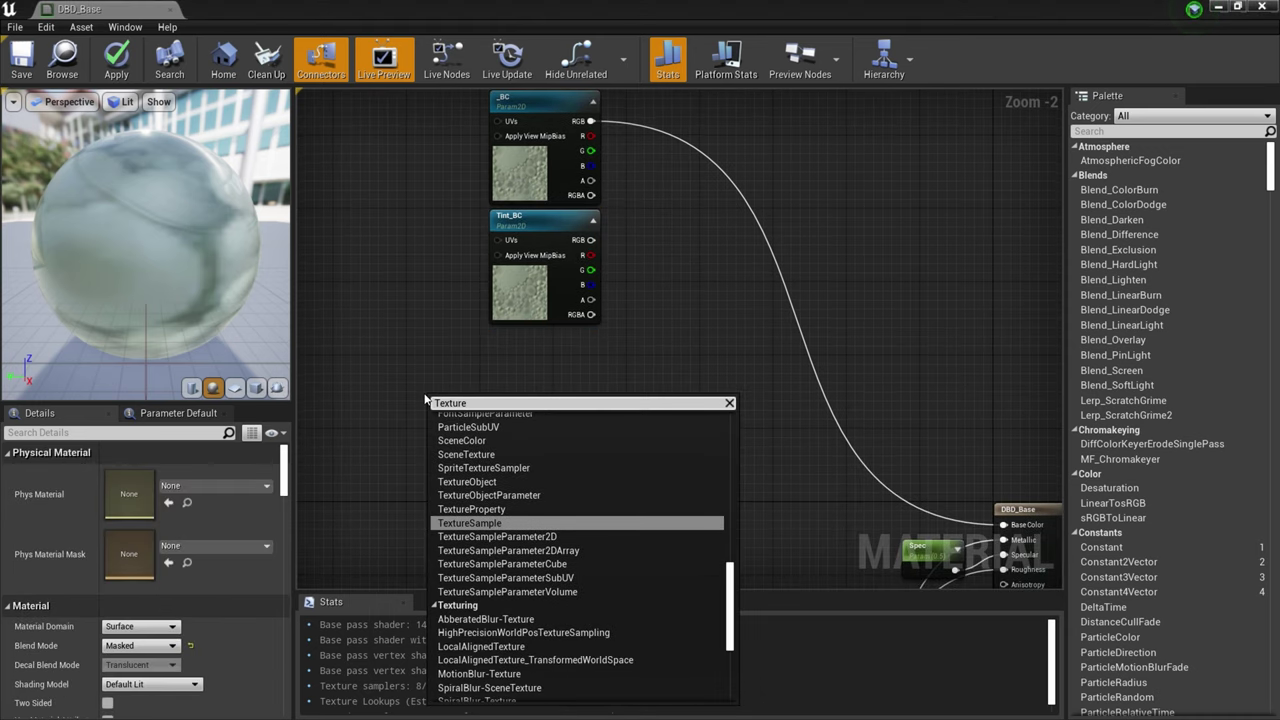
{"action": "left_click", "coordinate": [524, 537]}
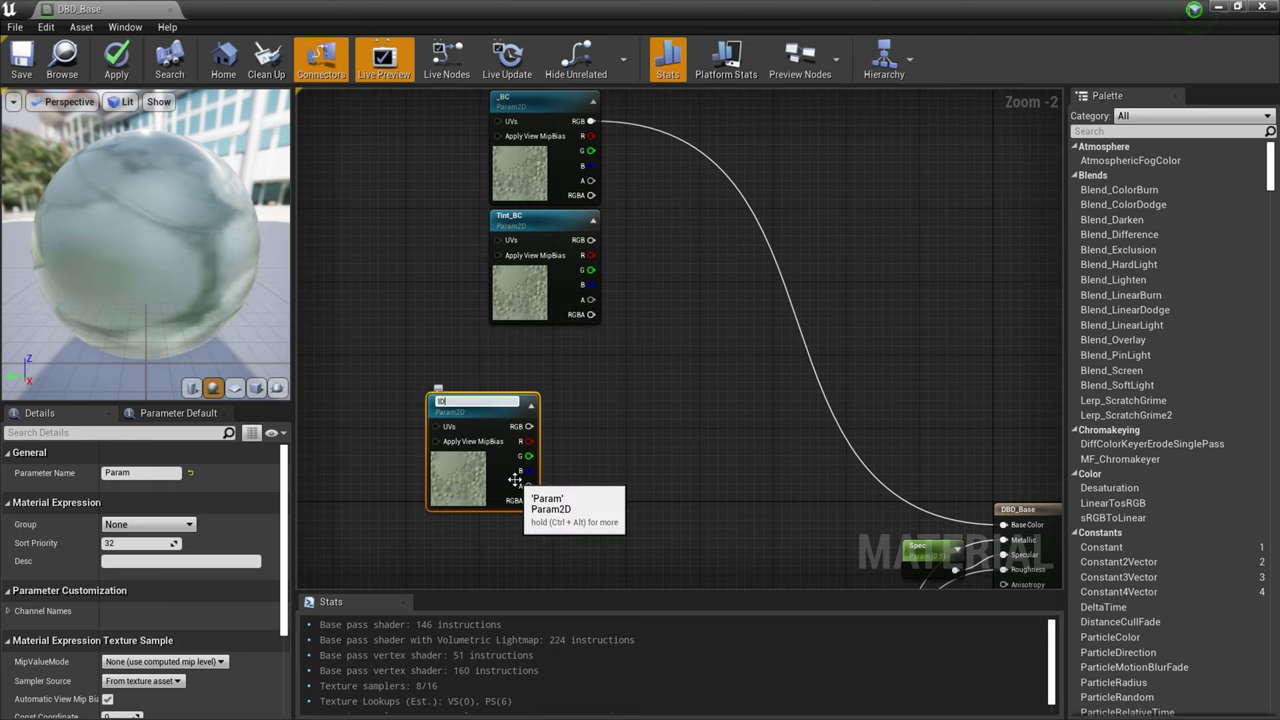
{"action": "type", "text": "IDD_Mask"}
{"action": "key", "text": "Return"}
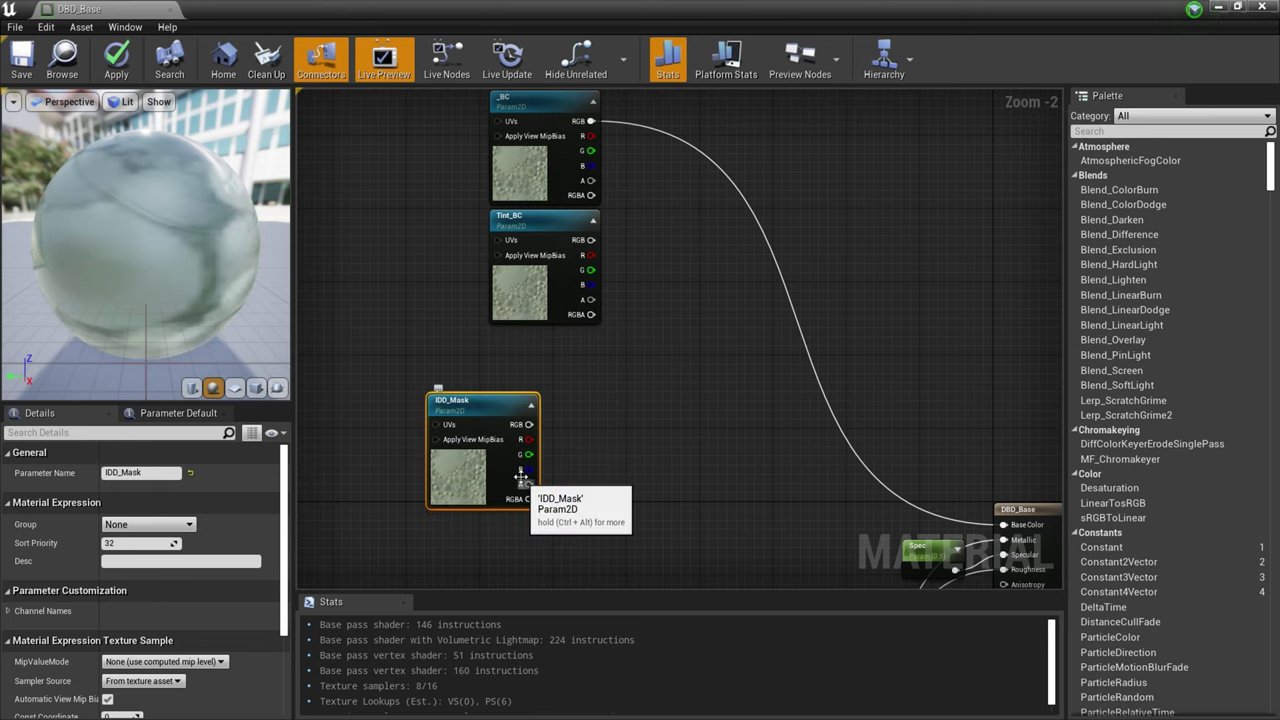
Move the IDD_Mask node farther away to the left of the Tint_BC node, leaving a gap between them
{"action": "scroll", "coordinate": [514, 480], "scroll_direction": "down", "scroll_amount": 3}
{"action": "scroll", "coordinate": [598, 428], "scroll_direction": "up", "scroll_amount": 5}
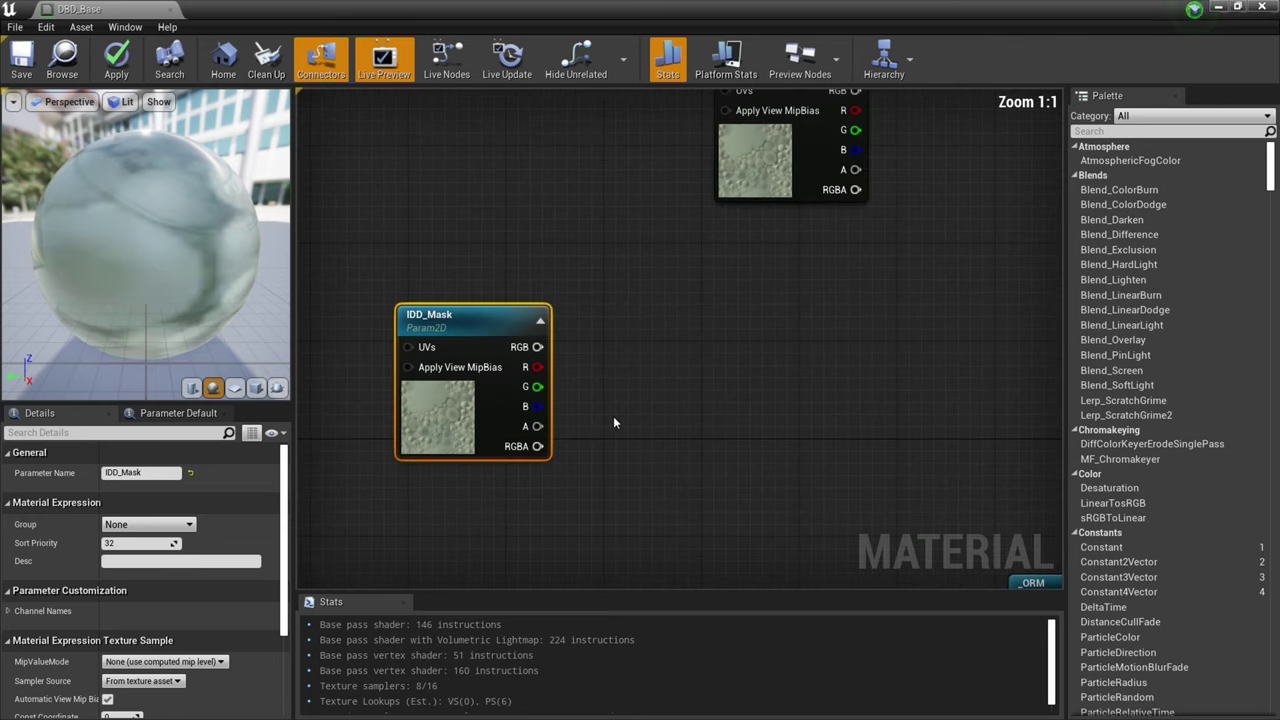
{"action": "right_click_drag", "start_coordinate": [613, 416], "coordinate": [548, 452]}
{"action": "scroll", "coordinate": [575, 423], "scroll_direction": "down", "scroll_amount": 1}
{"action": "left_click_drag", "start_coordinate": [493, 405], "coordinate": [556, 424]}
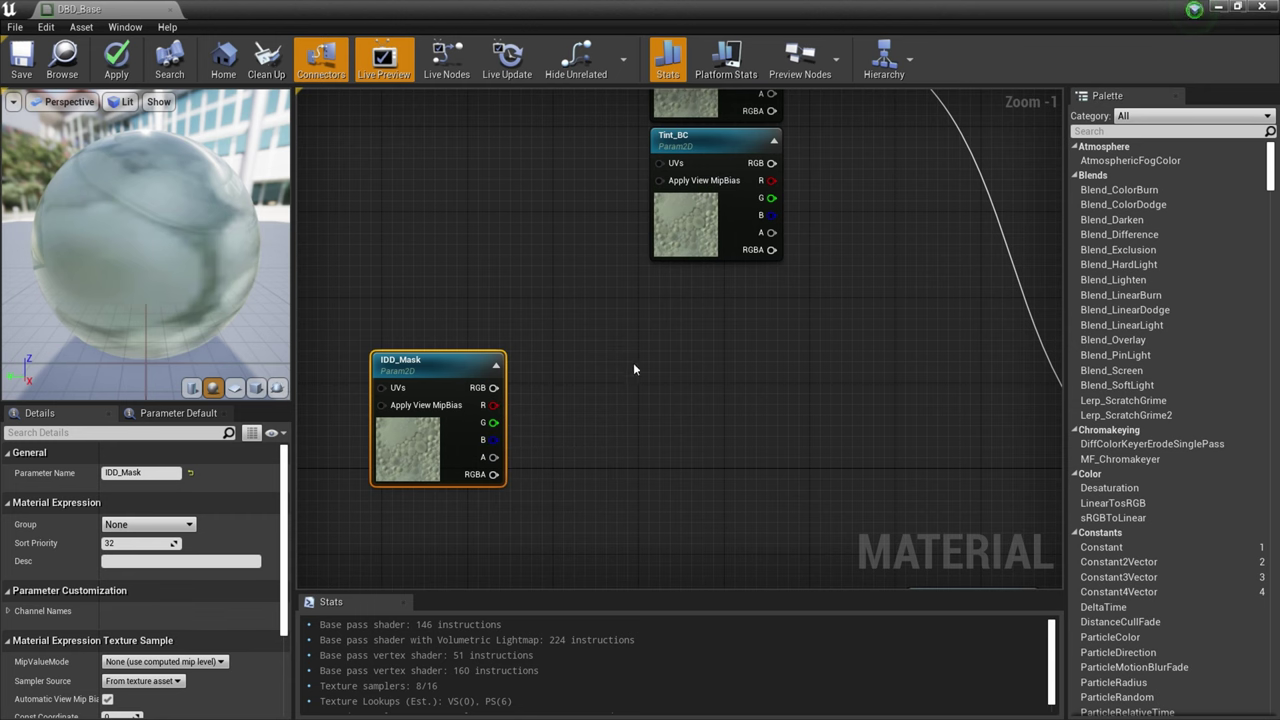
Add a VectorParameter named RChannel_Tint between IDD_Mask and the base color wire, just below Tint_BC
{"action": "right_click_drag", "start_coordinate": [666, 409], "coordinate": [608, 410]}
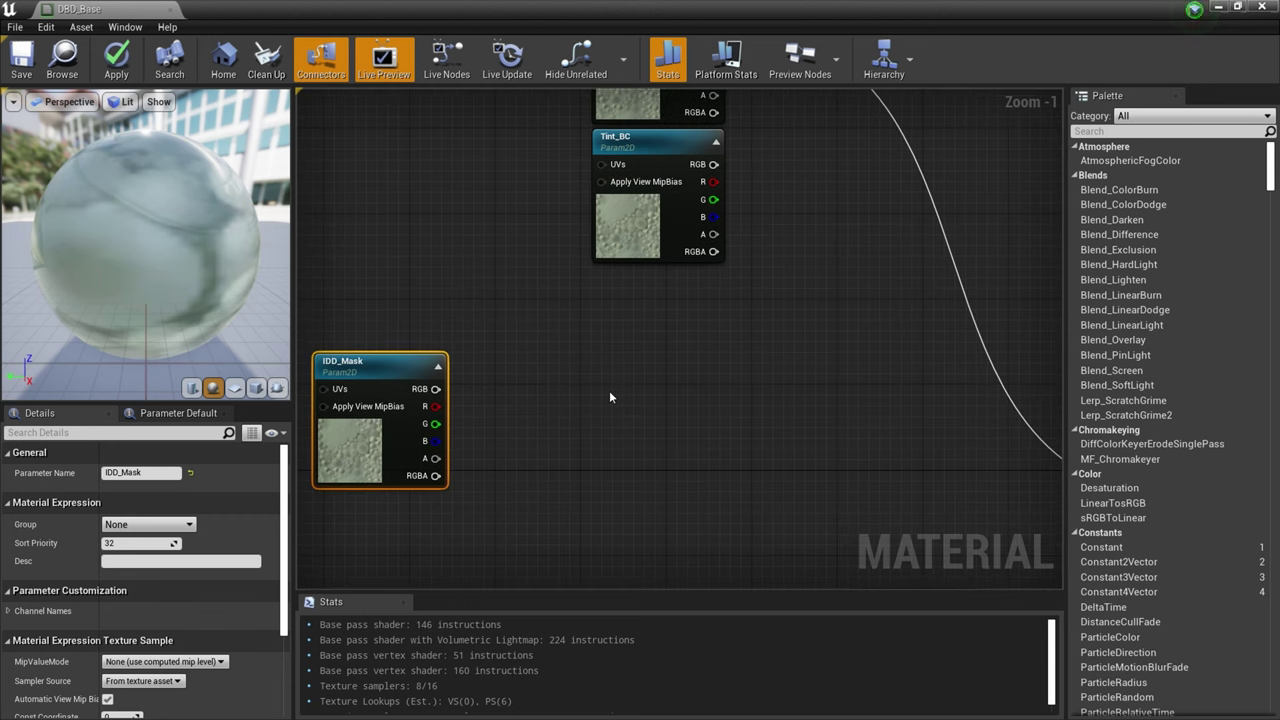
{"action": "right_click", "coordinate": [561, 360]}
{"action": "type", "text": "Vector"}
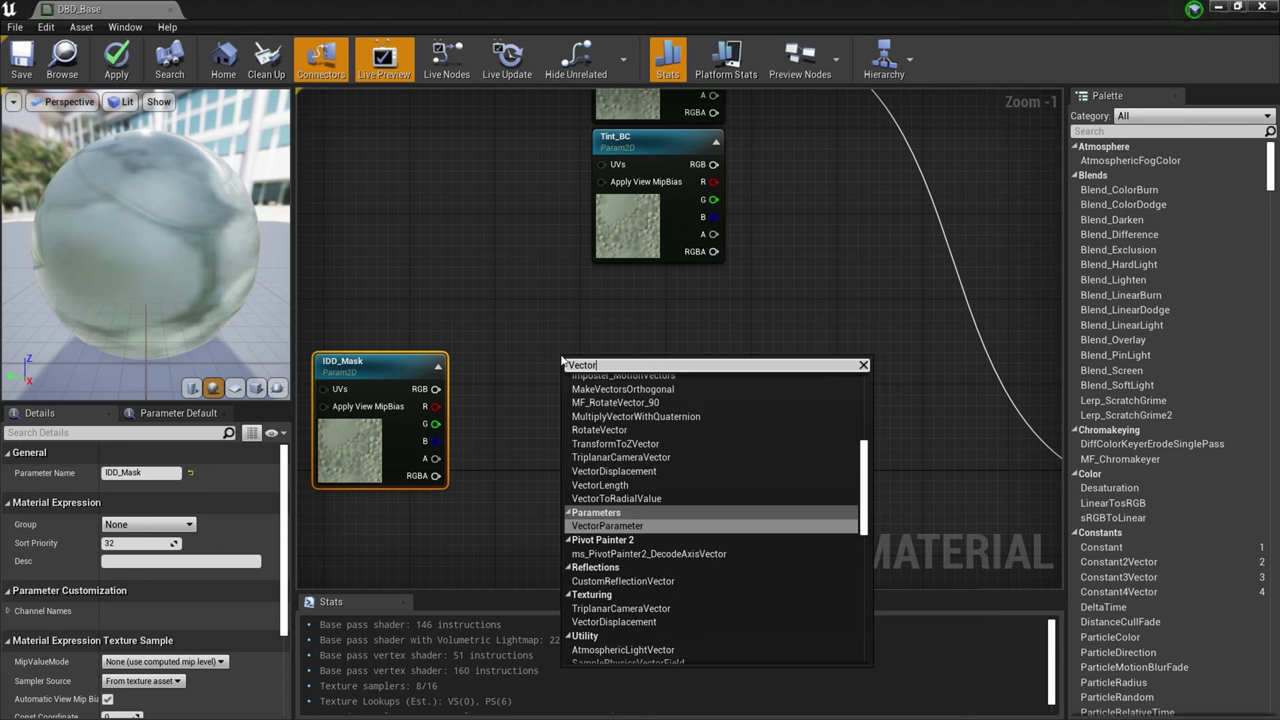
{"action": "key", "text": "Return"}
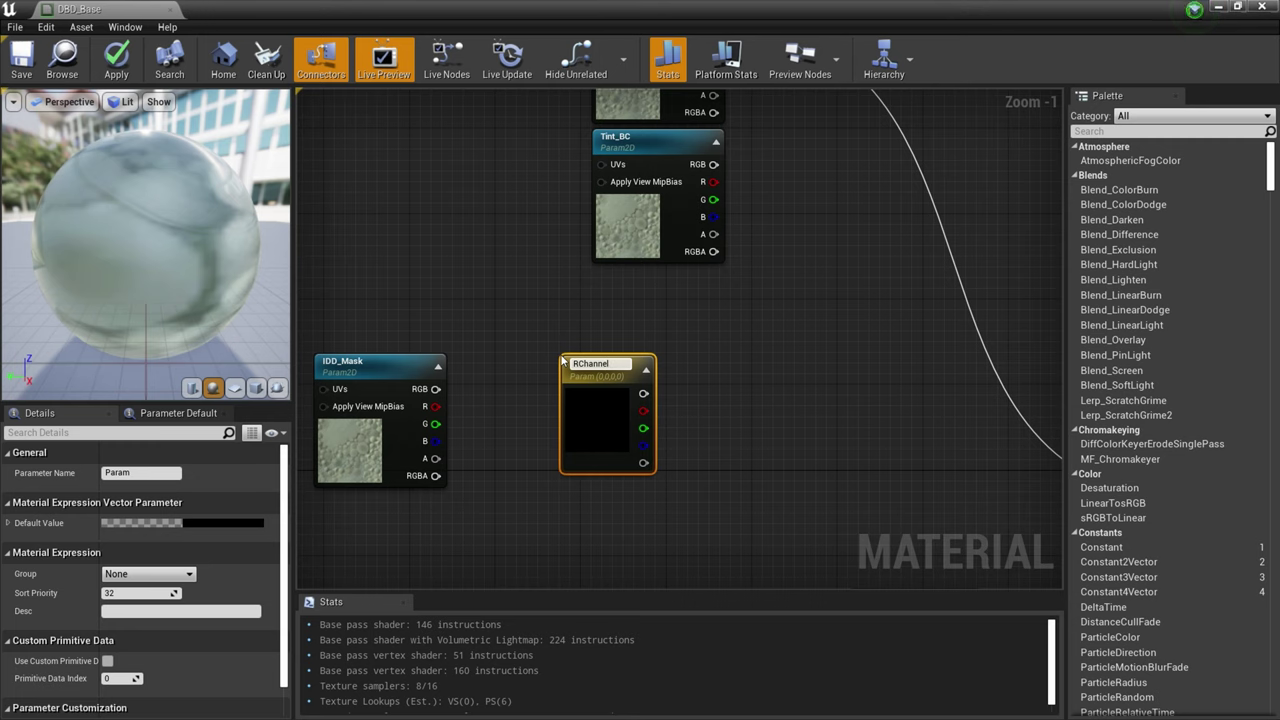
{"action": "key", "text": "Return"}
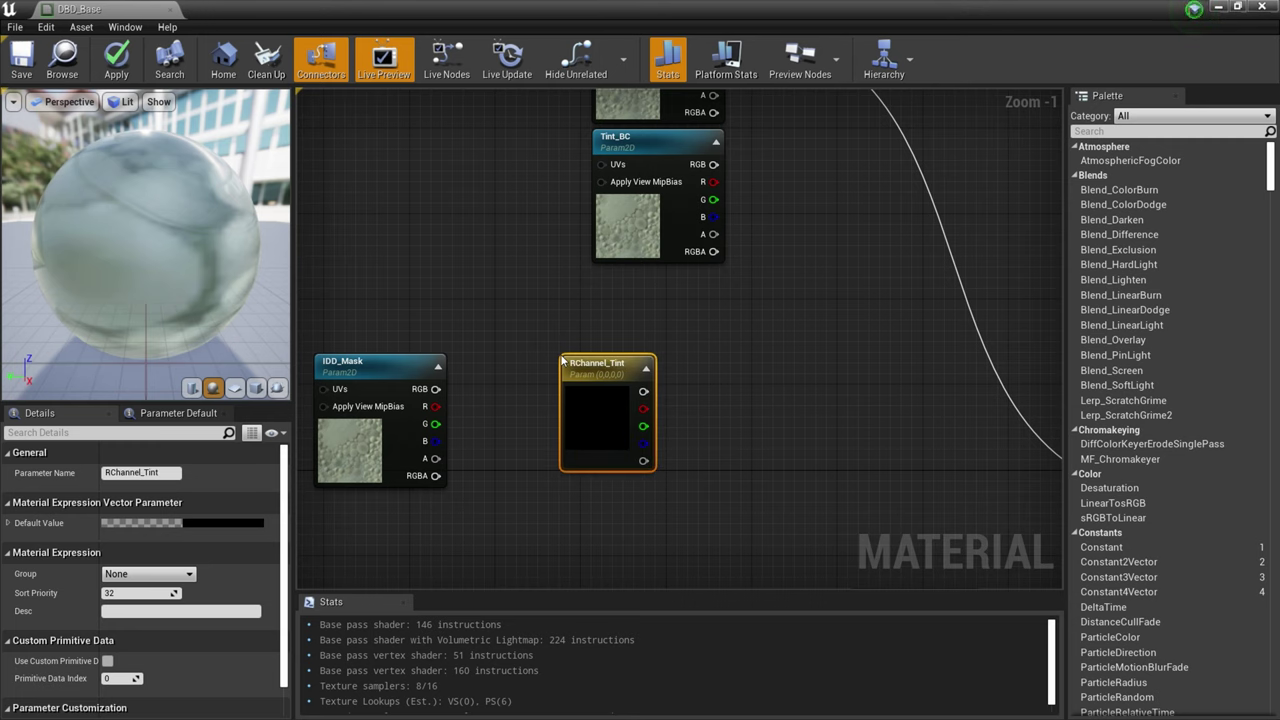
{"action": "left_click_drag", "start_coordinate": [594, 424], "coordinate": [584, 358]}
Add a VectorParameter named GChannel_Tint and align it directly beneath RChannel_Tint
{"action": "right_click_drag", "start_coordinate": [600, 434], "coordinate": [611, 332]}
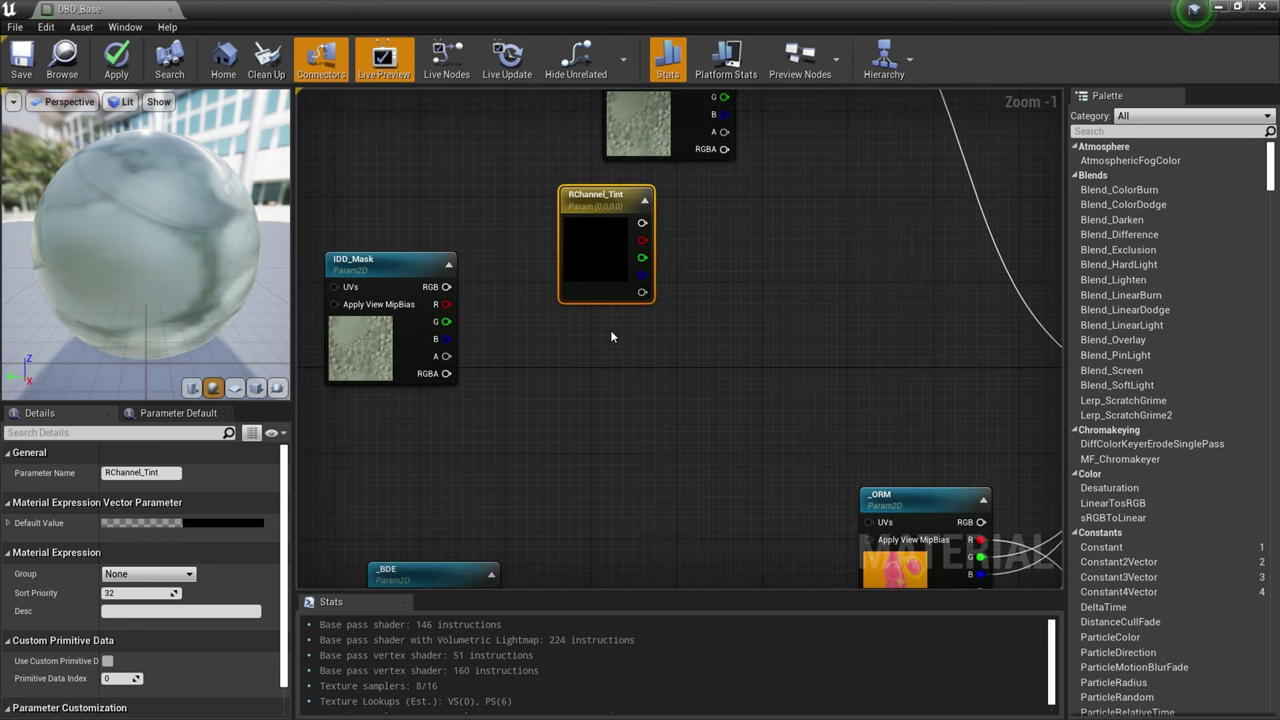
{"action": "right_click", "coordinate": [586, 378]}
{"action": "type", "text": "Vec"}
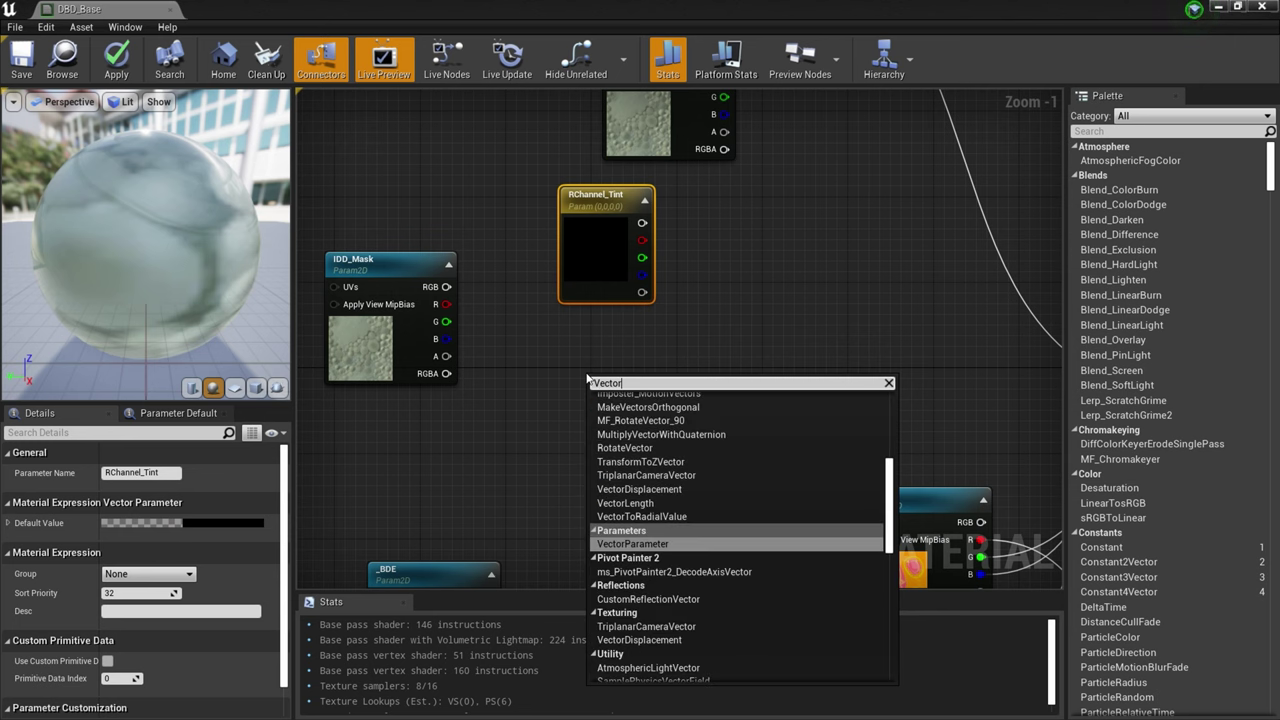
{"action": "type", "text": "tor"}
{"action": "key", "text": "Return"}
{"action": "type", "text": "RChannel_Tint"}
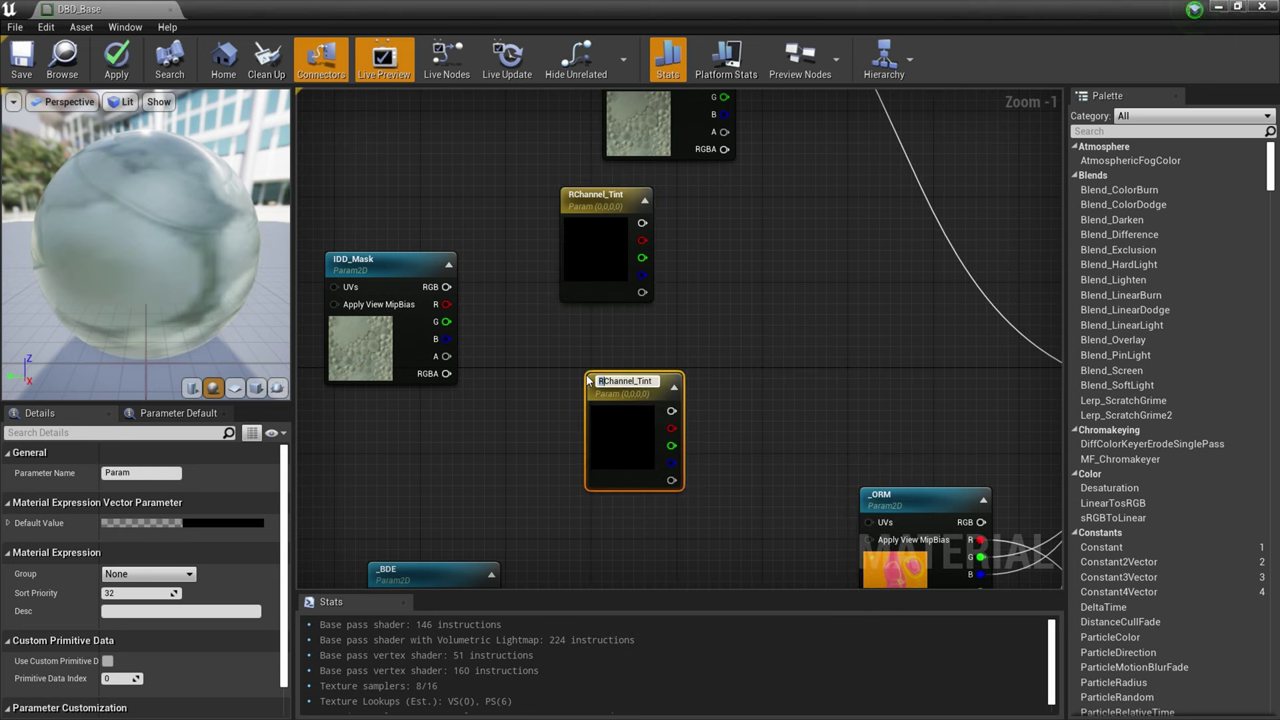
{"action": "key", "text": "Return"}
{"action": "left_click_drag", "start_coordinate": [600, 468], "coordinate": [573, 400]}
Add a VectorParameter named BChannel_Tint and align it beneath GChannel_Tint
{"action": "right_click", "coordinate": [573, 458]}
{"action": "type", "text": "Vector"}
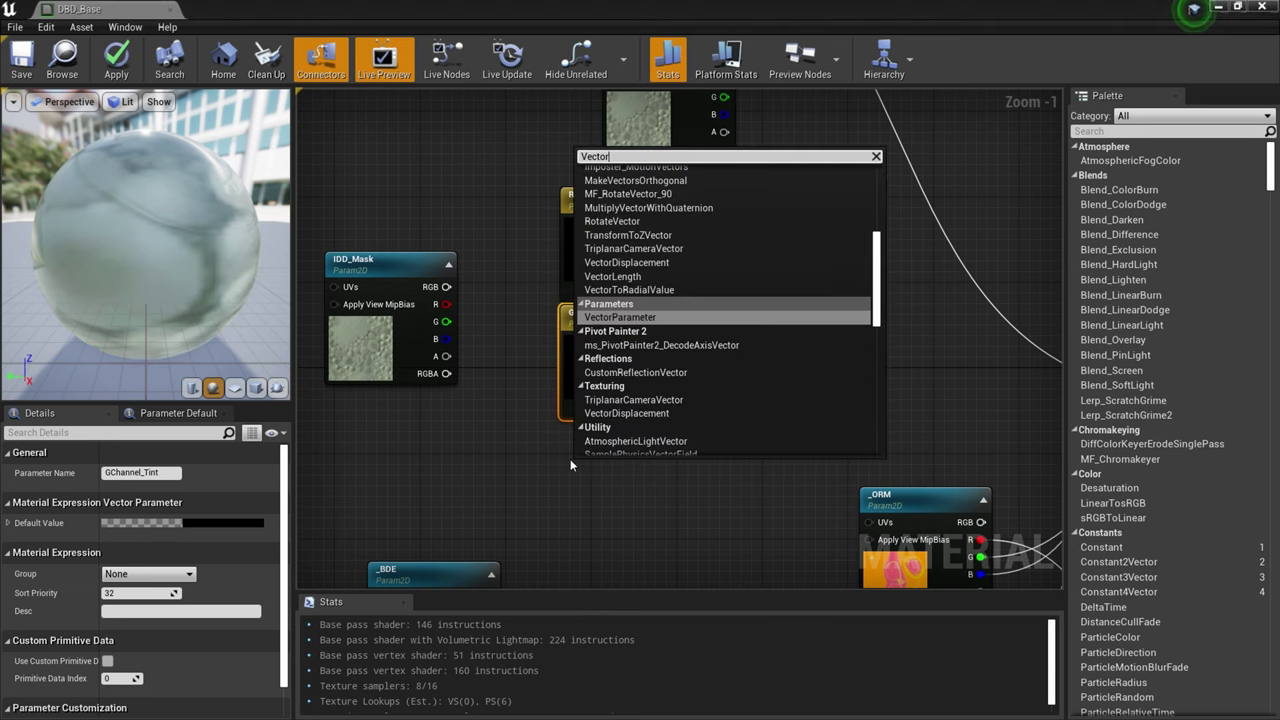
{"action": "key", "text": "Return"}
{"action": "type", "text": "RChannel_Tint"}
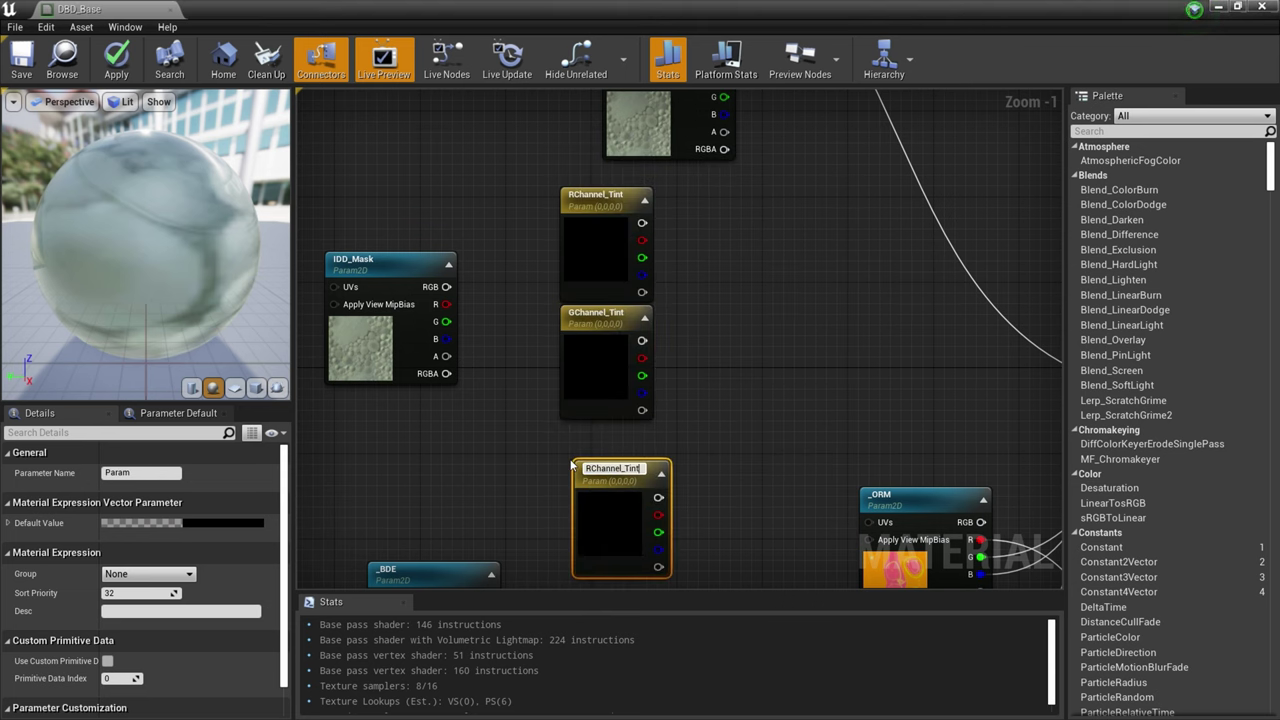
{"action": "key", "text": "Return"}
{"action": "left_click_drag", "start_coordinate": [607, 528], "coordinate": [595, 490]}
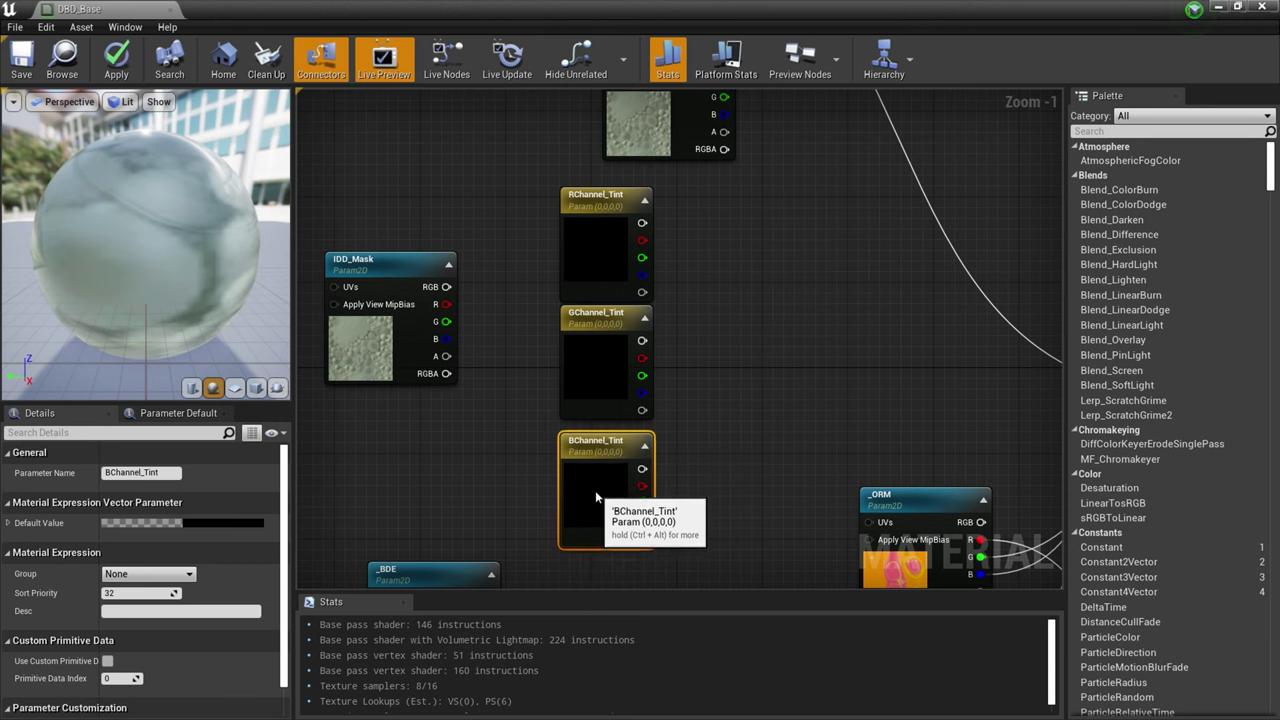
{"action": "left_click", "coordinate": [710, 400]}
Add a Multiply node and place it beside the RChannel_Tint parameter
{"action": "right_click_drag", "start_coordinate": [710, 402], "coordinate": [613, 420]}
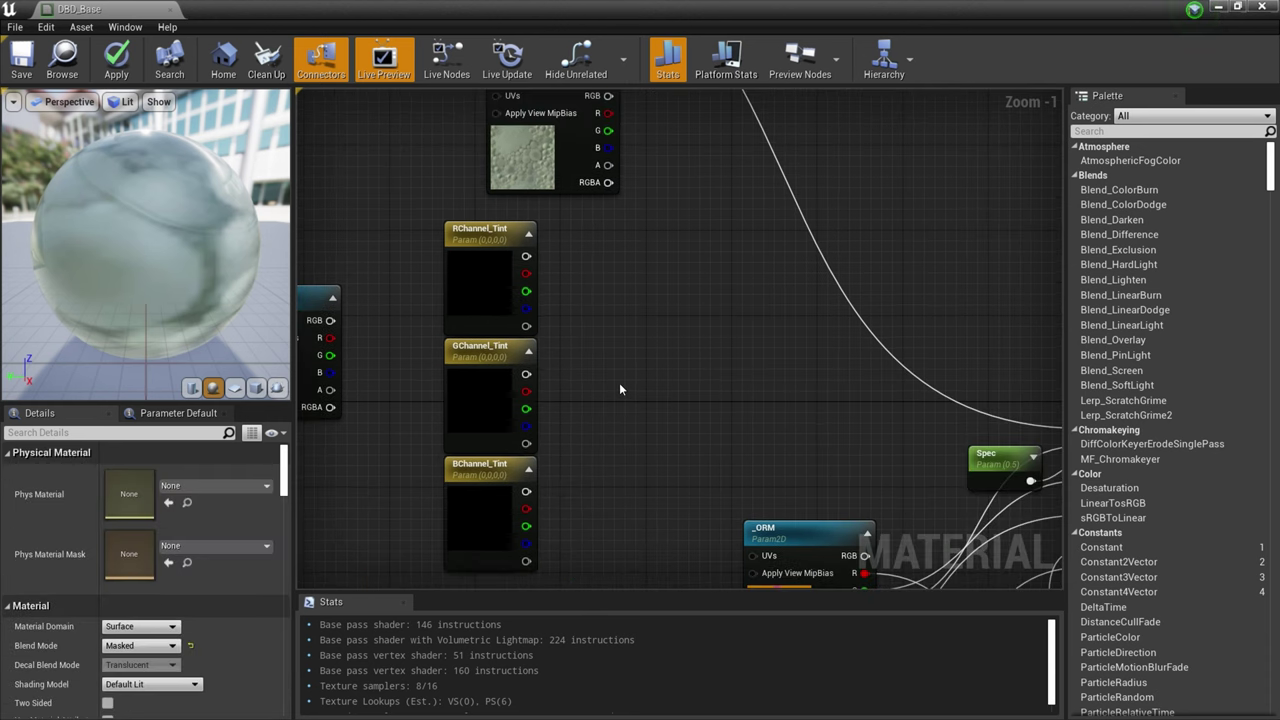
{"action": "right_click", "coordinate": [607, 281]}
{"action": "type", "text": "M"}
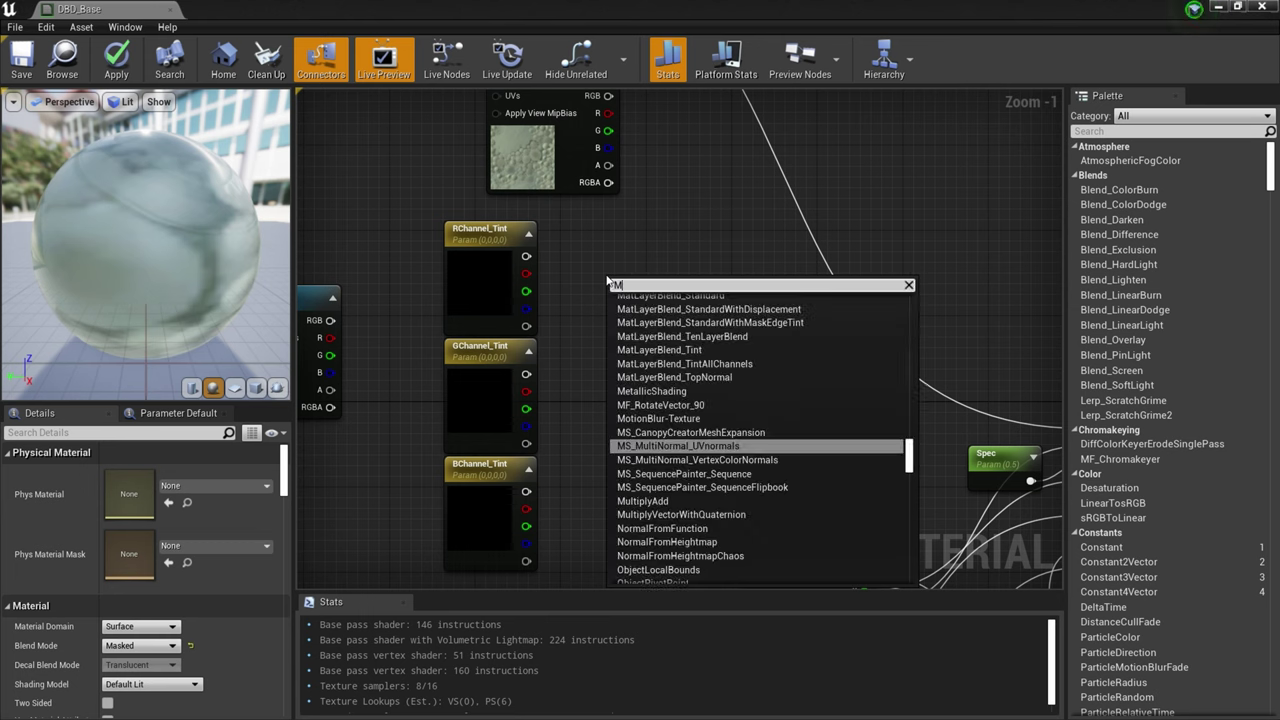
{"action": "type", "text": "ultiply"}
{"action": "key", "text": "Return"}
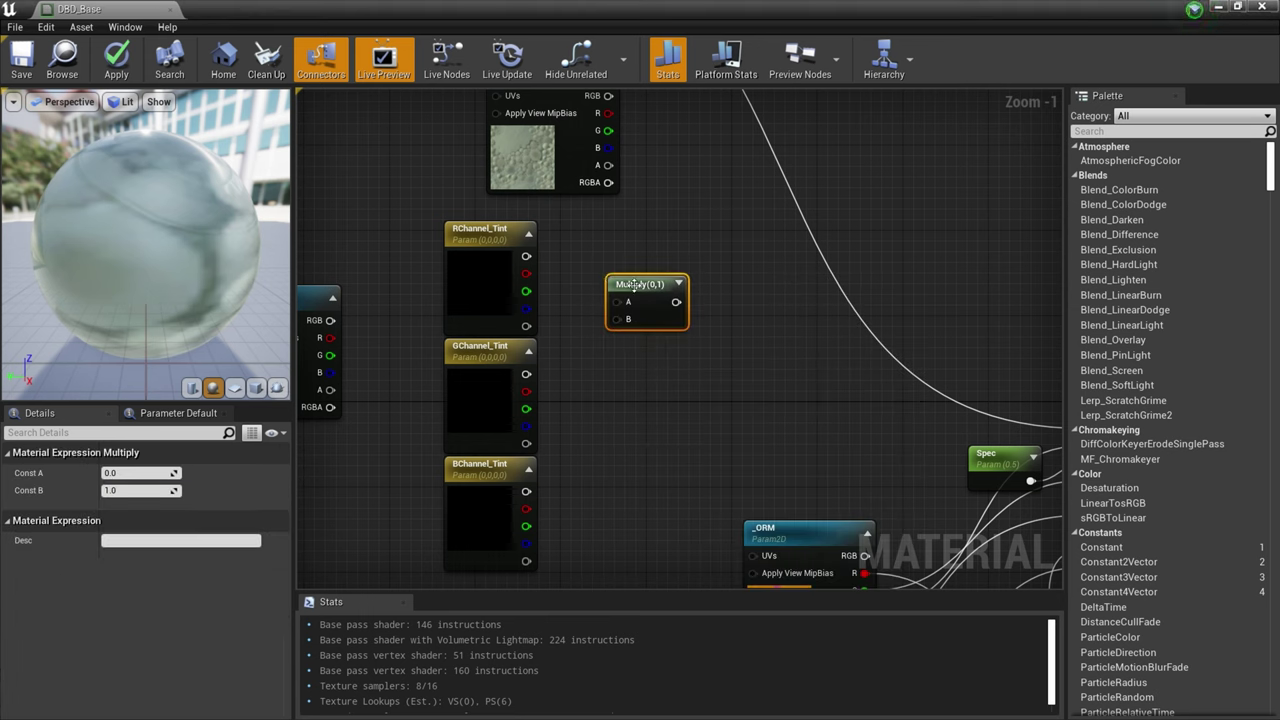
{"action": "left_click_drag", "start_coordinate": [634, 286], "coordinate": [616, 250]}
Duplicate the Multiply node twice and place the copies beside GChannel_Tint and BChannel_Tint
{"action": "key", "text": "ctrl+w"}
{"action": "left_click_drag", "start_coordinate": [637, 385], "coordinate": [602, 380]}
{"action": "key", "text": "ctrl+v"}
{"action": "left_click_drag", "start_coordinate": [627, 520], "coordinate": [607, 481]}
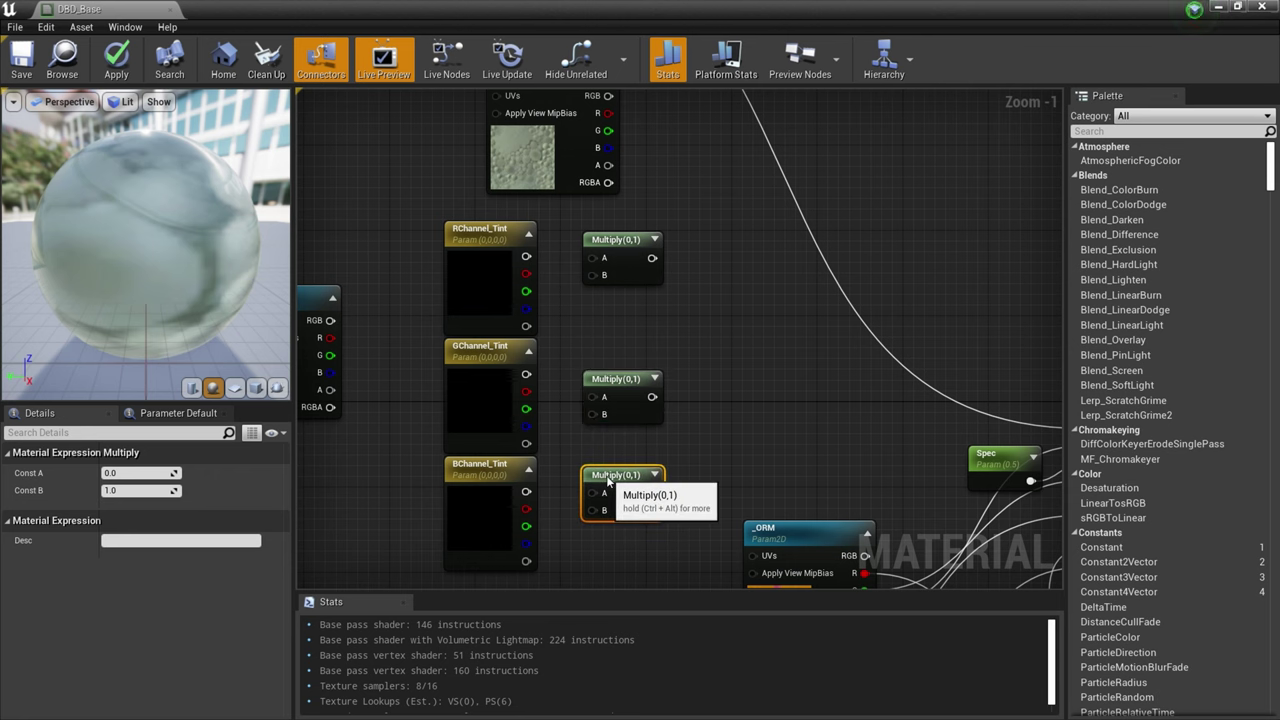
{"action": "left_click_drag", "start_coordinate": [618, 380], "coordinate": [618, 369]}
{"action": "left_click", "coordinate": [585, 328]}
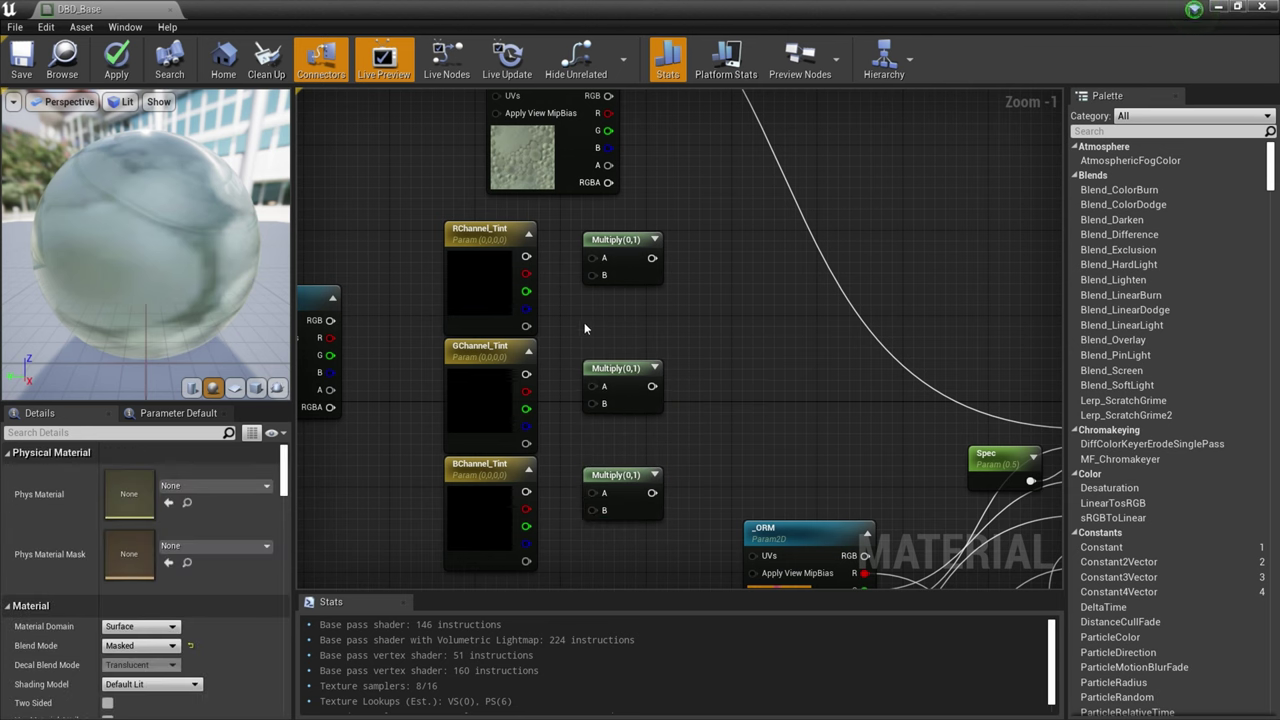
Connect the color outputs of RChannel_Tint, GChannel_Tint and BChannel_Tint to input A of their adjacent Multiply nodes
{"action": "right_click_drag", "start_coordinate": [544, 276], "coordinate": [578, 267]}
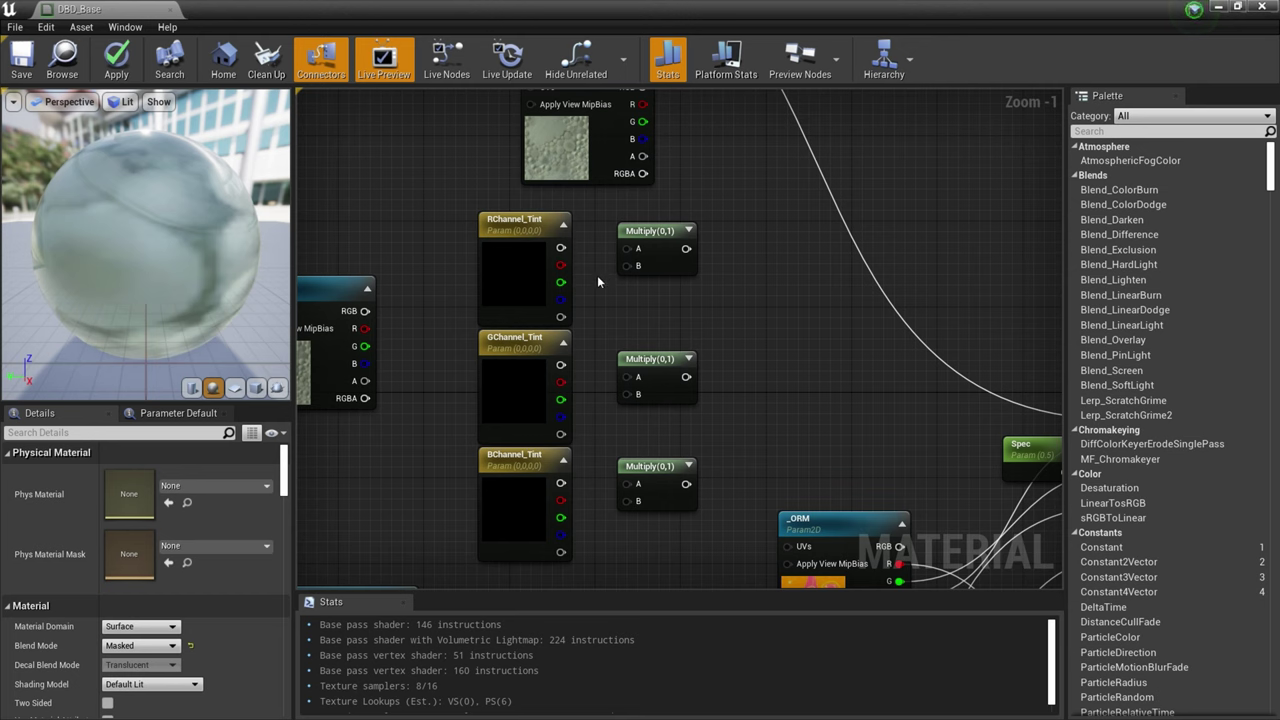
{"action": "left_click_drag", "start_coordinate": [560, 247], "coordinate": [619, 262]}
{"action": "left_click_drag", "start_coordinate": [560, 364], "coordinate": [626, 377]}
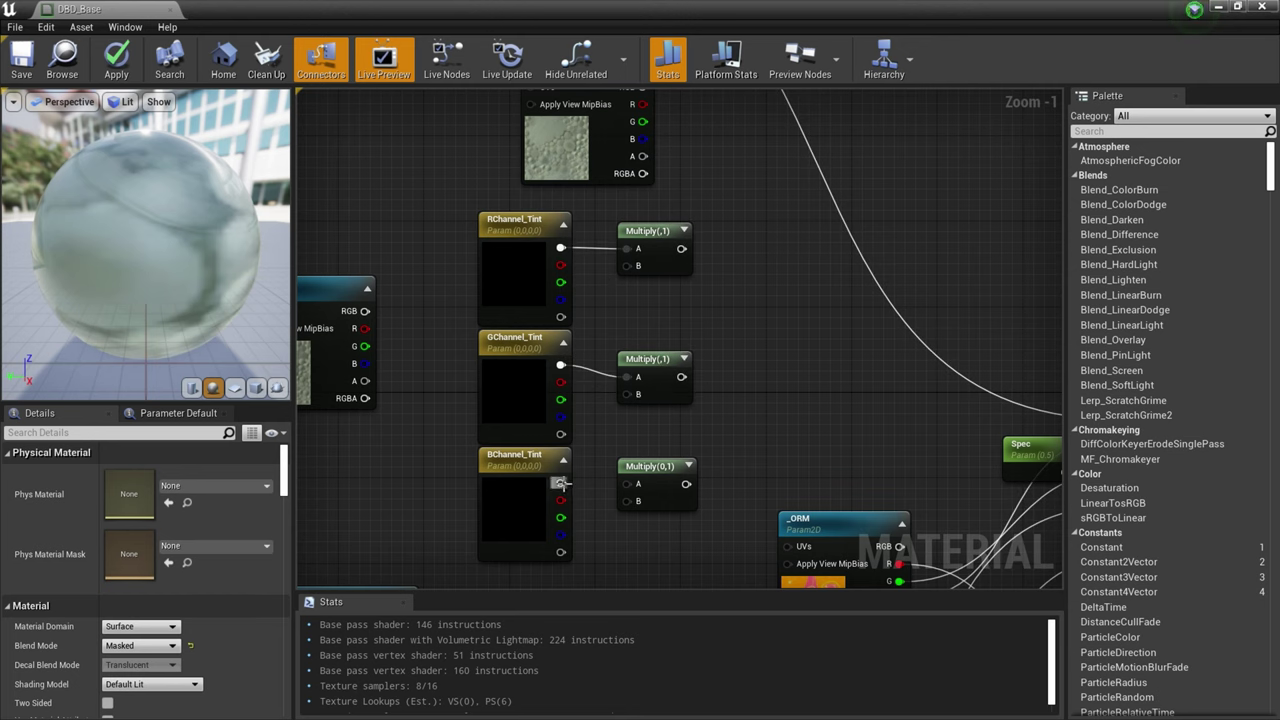
{"action": "left_click_drag", "start_coordinate": [560, 483], "coordinate": [628, 484]}
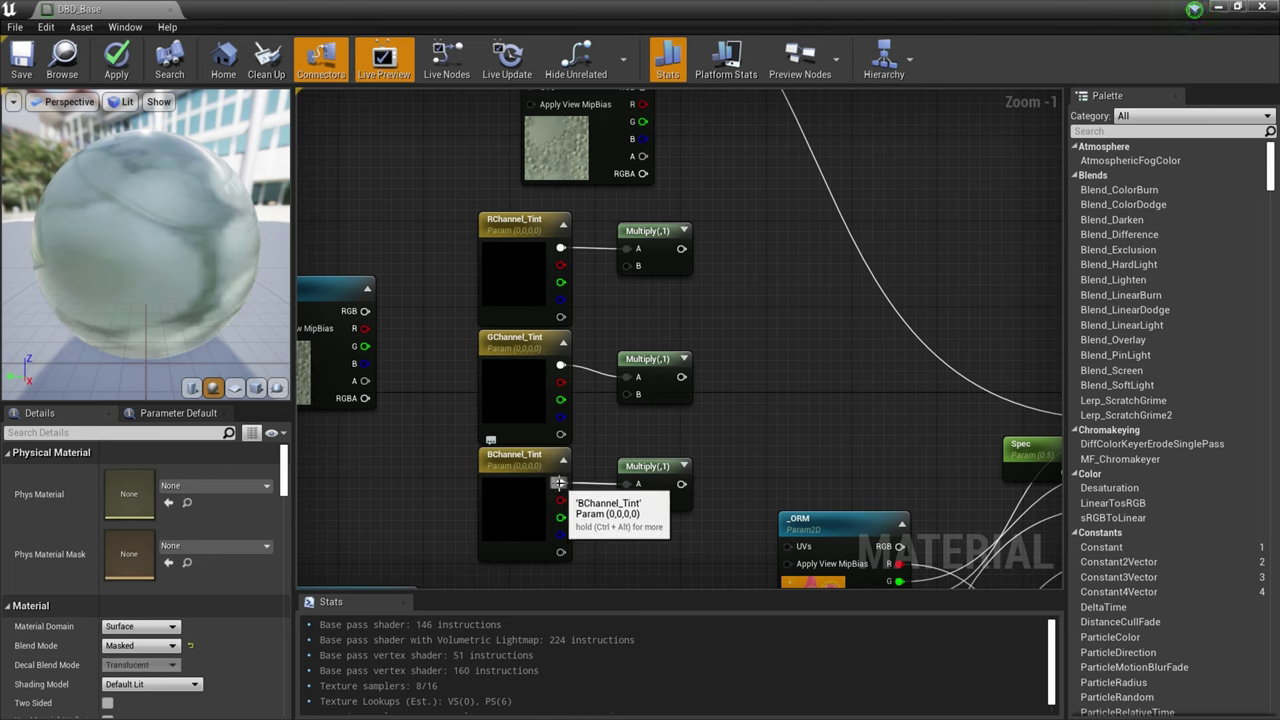
Set Const B to 4 on each of the three Multiply nodes fed by the channel tints
{"action": "left_click", "coordinate": [667, 256]}
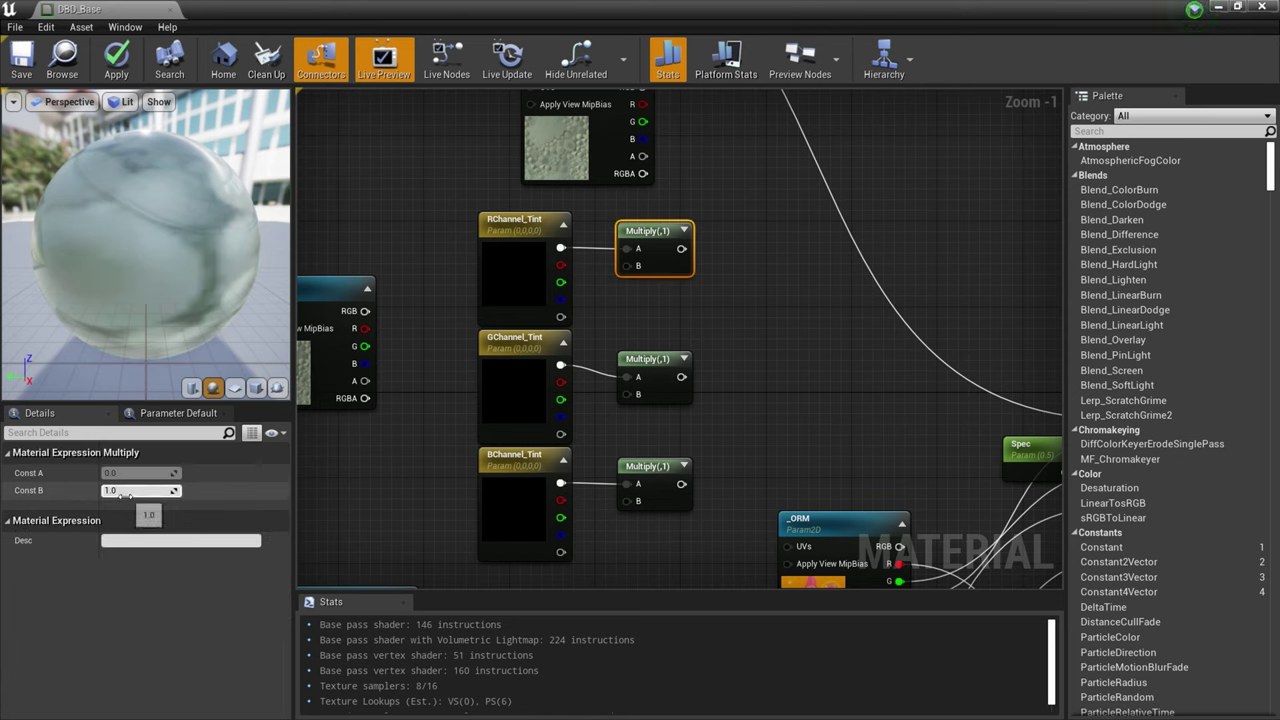
{"action": "left_click", "coordinate": [634, 396]}
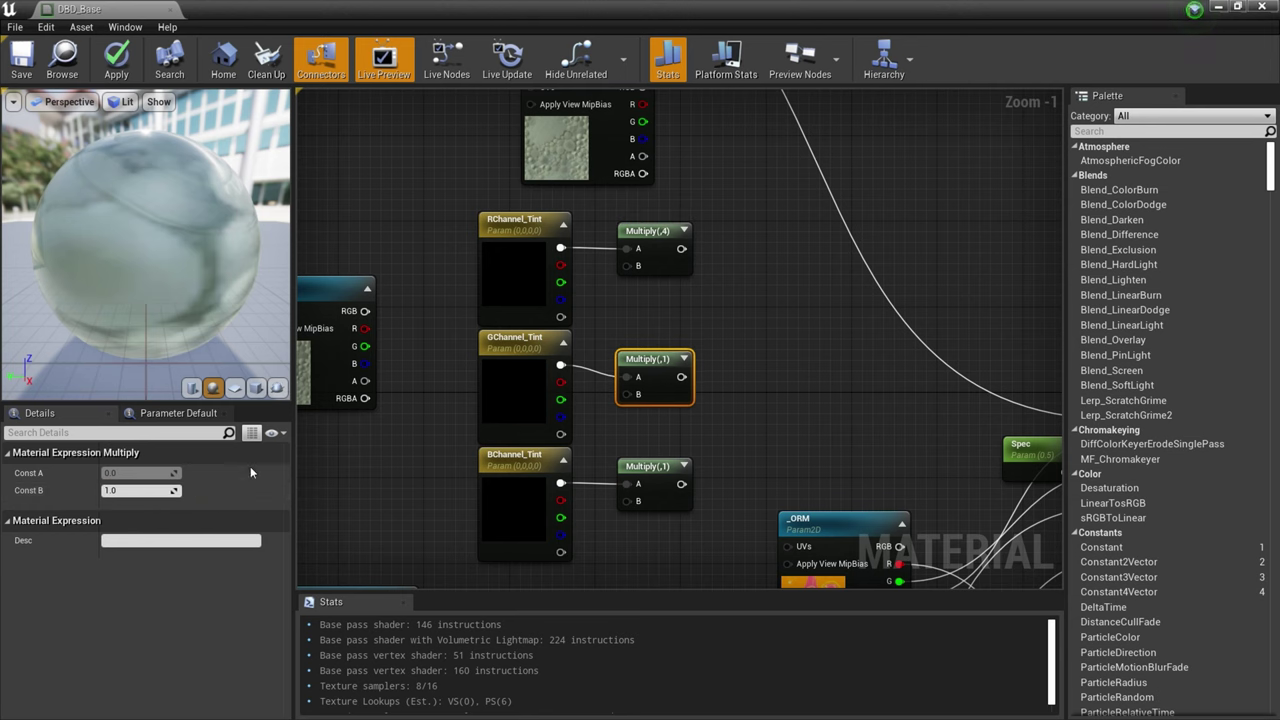
{"action": "left_click", "coordinate": [145, 489]}
{"action": "type", "text": "4"}
{"action": "key", "text": "Return"}
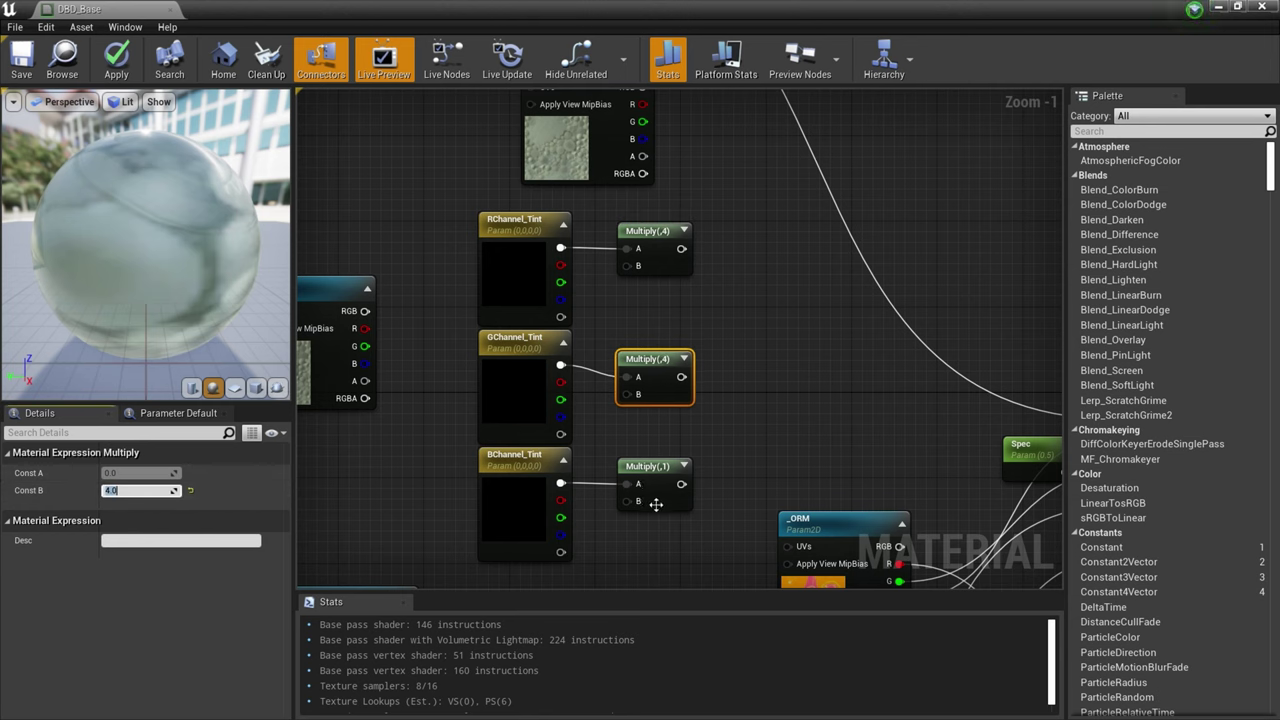
{"action": "left_click", "coordinate": [652, 505]}
{"action": "left_click", "coordinate": [127, 490]}
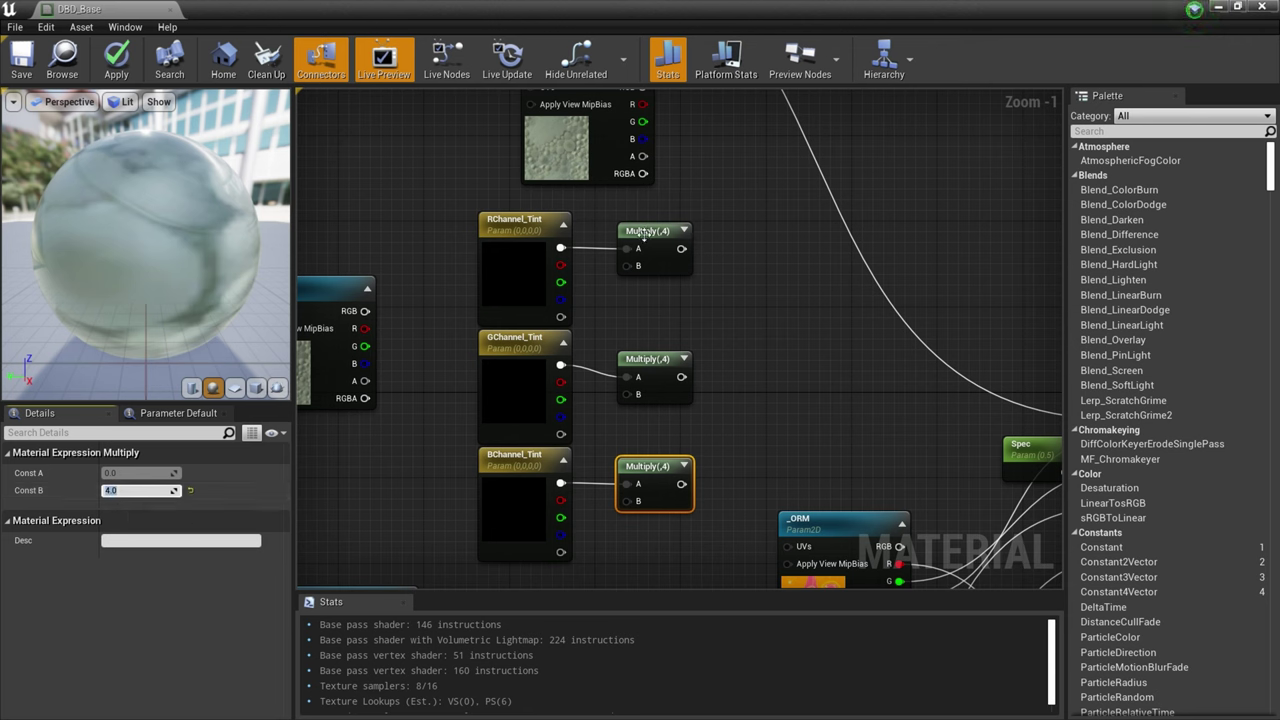
Add another Multiply node just after the Multiply fed by RChannel_Tint
{"action": "right_click", "coordinate": [781, 288]}
{"action": "type", "text": "multiply"}
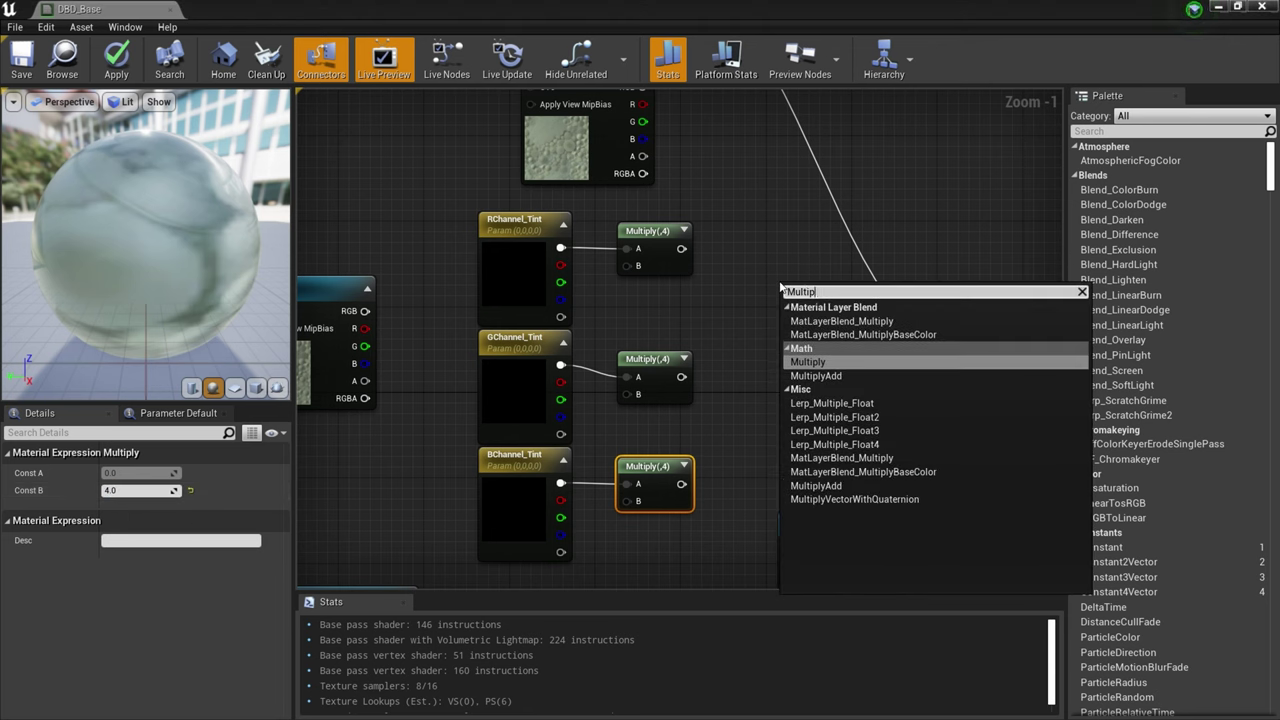
{"action": "key", "text": "Return"}
{"action": "left_click_drag", "start_coordinate": [800, 291], "coordinate": [754, 262]}
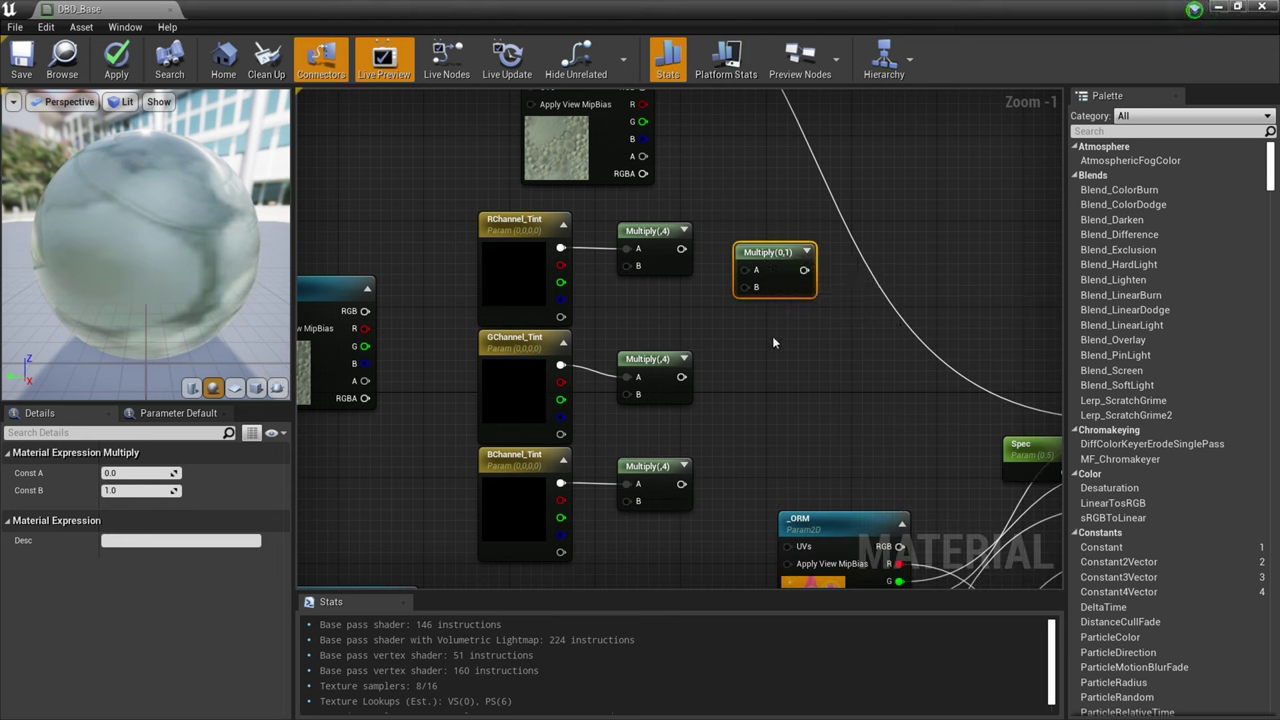
Duplicate the new Multiply node twice and place the copies after the green and blue channels' Multiply nodes
{"action": "key", "text": "ctrl+w"}
{"action": "left_click_drag", "start_coordinate": [775, 370], "coordinate": [746, 360]}
{"action": "key", "text": "ctrl+w"}
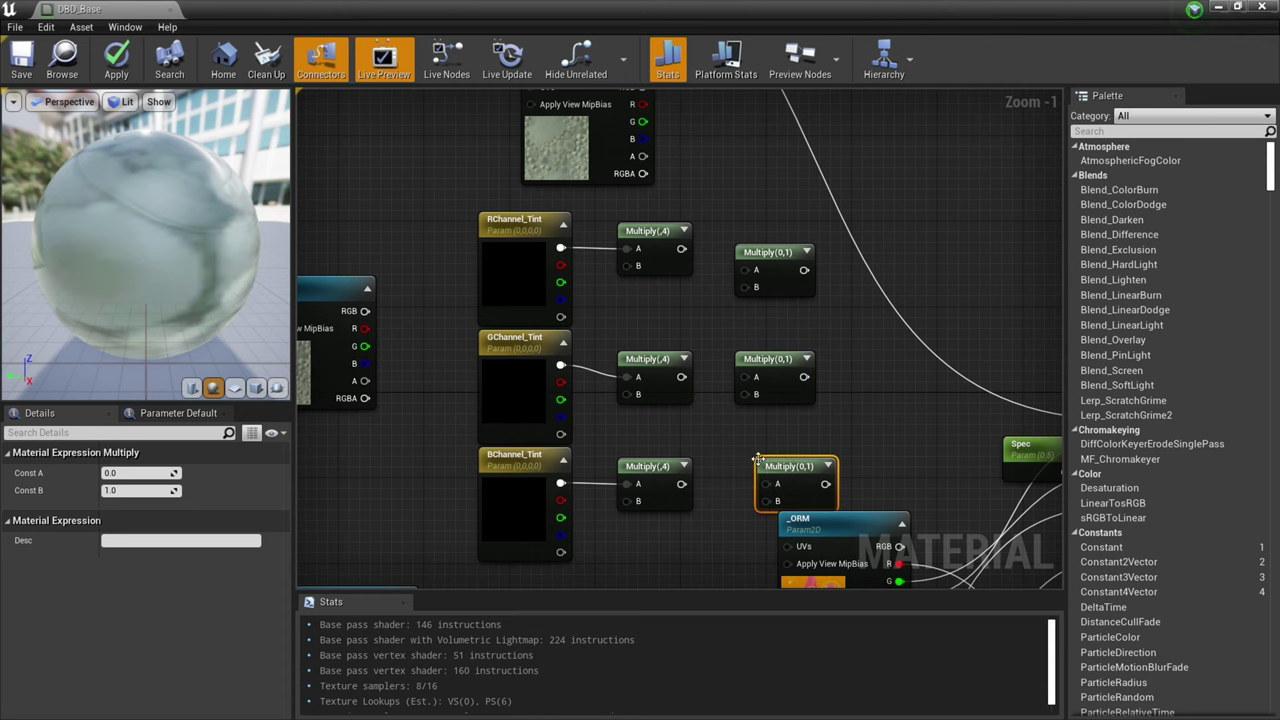
{"action": "left_click_drag", "start_coordinate": [760, 466], "coordinate": [749, 466]}
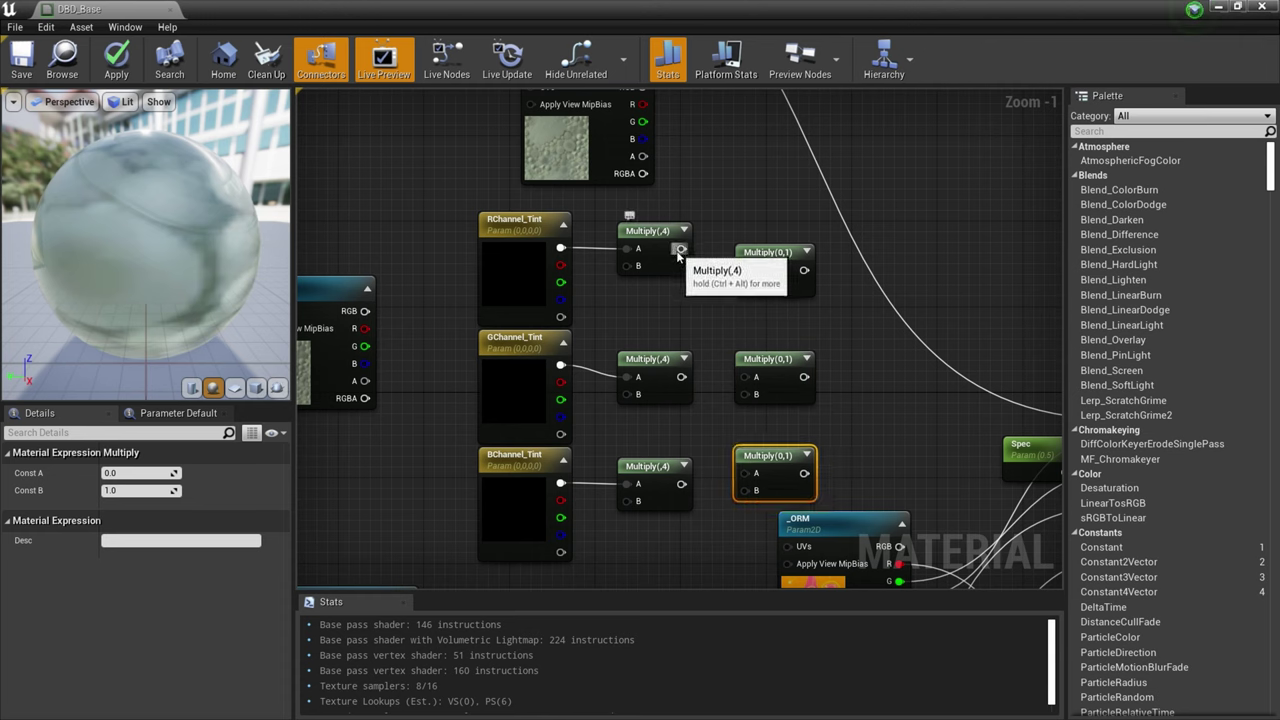
Connect each channel's first Multiply output to input B of the second Multiply node in its row
{"action": "left_click_drag", "start_coordinate": [688, 263], "coordinate": [745, 287]}
{"action": "left_click_drag", "start_coordinate": [681, 377], "coordinate": [745, 394]}
{"action": "left_click_drag", "start_coordinate": [681, 484], "coordinate": [745, 491]}
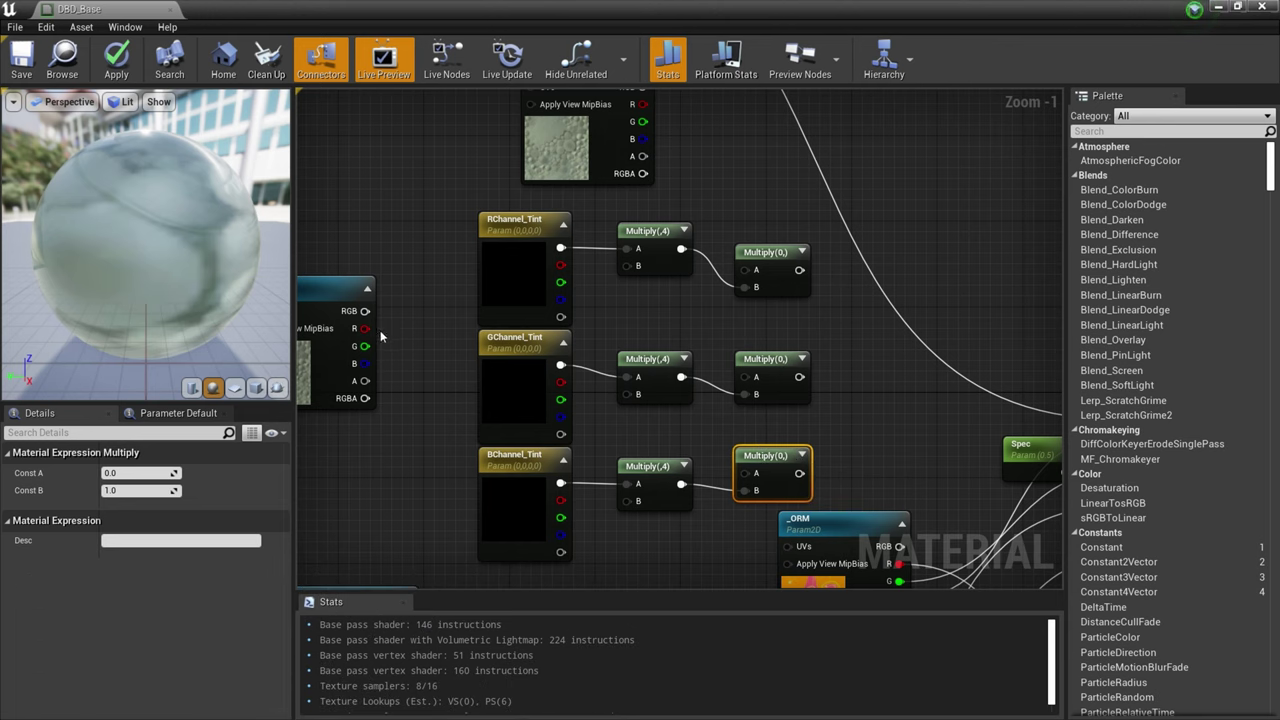
Connect IDD_Mask's R, G and B outputs to input A of the second Multiply node in the matching channel row
{"action": "right_click_drag", "start_coordinate": [380, 330], "coordinate": [414, 324]}
{"action": "left_click_drag", "start_coordinate": [396, 323], "coordinate": [791, 265]}
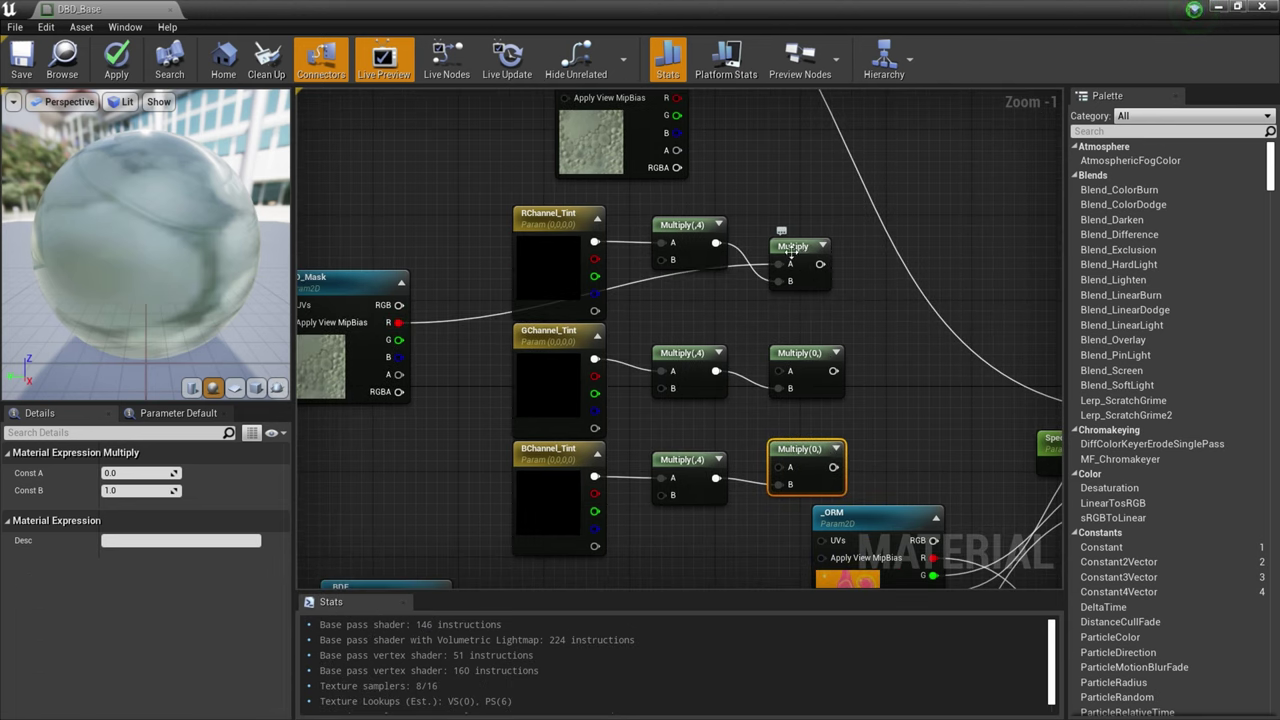
{"action": "left_click_drag", "start_coordinate": [395, 340], "coordinate": [778, 370]}
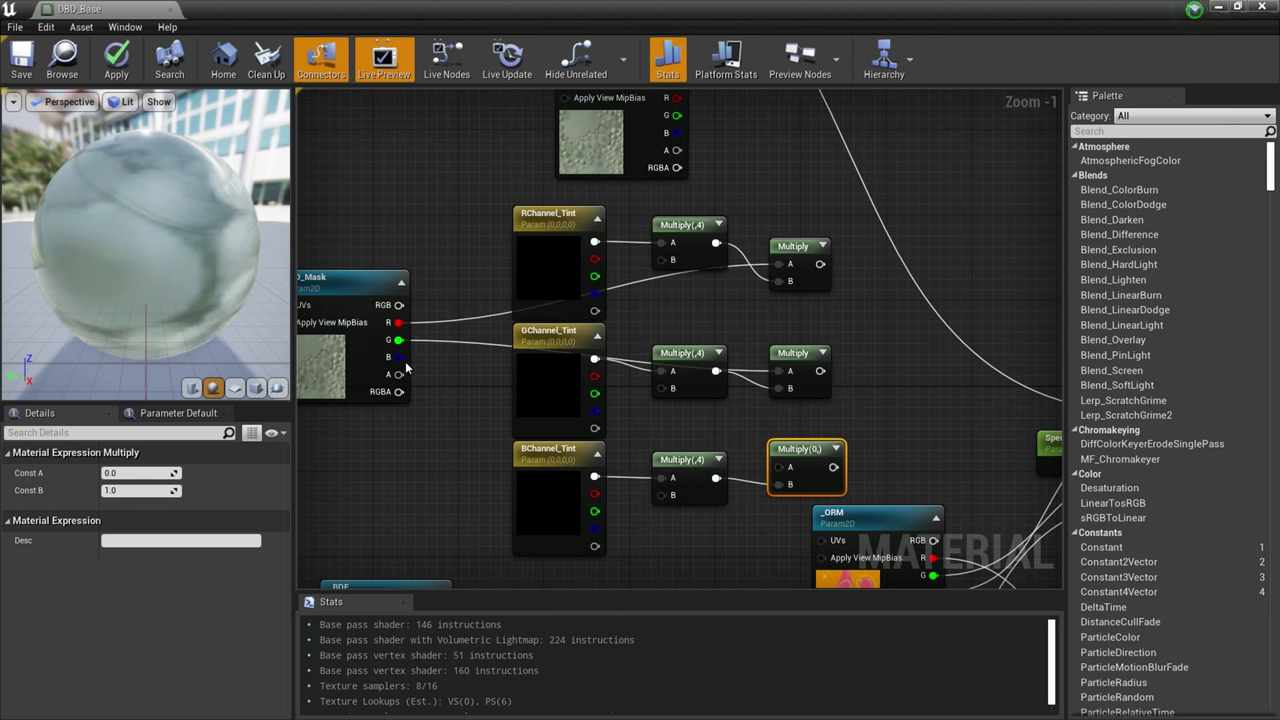
{"action": "left_click_drag", "start_coordinate": [399, 357], "coordinate": [780, 484]}
Move the IDD_Mask, channel tint and Multiply nodes together farther from the DBD_Base output node to make room
{"action": "scroll", "coordinate": [719, 306], "scroll_direction": "down", "scroll_amount": 4}
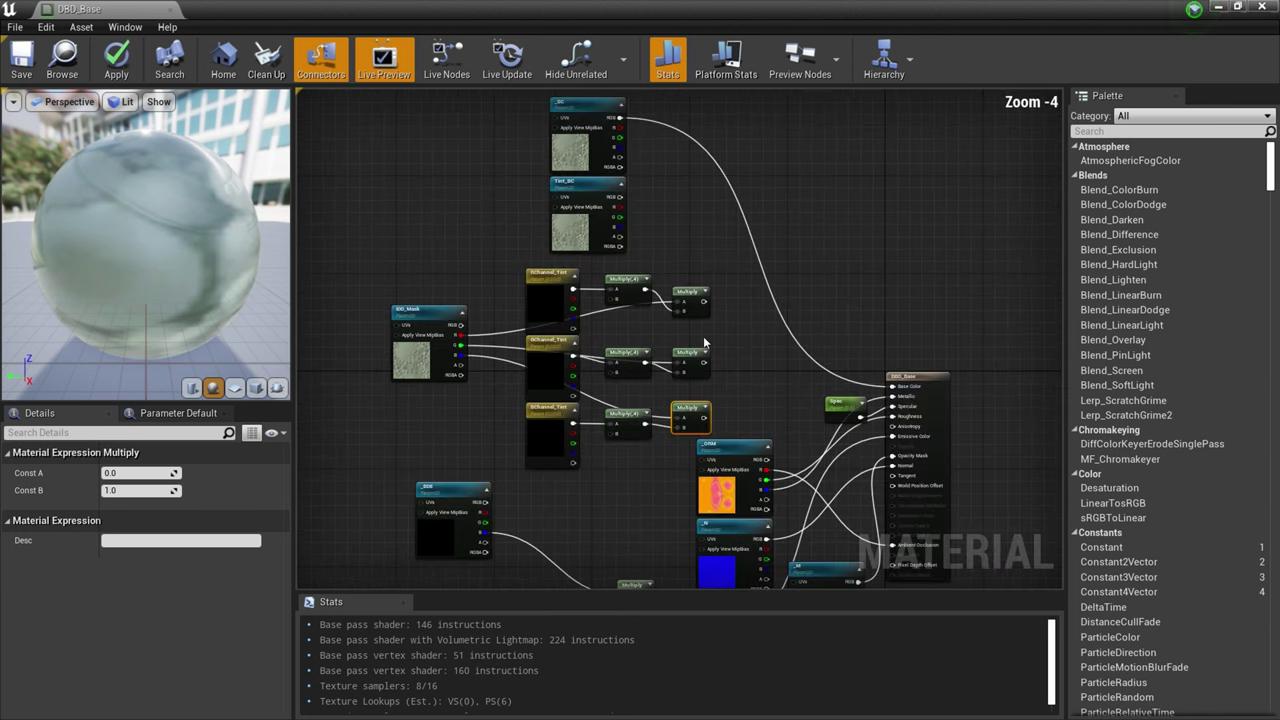
{"action": "left_click_drag", "start_coordinate": [720, 286], "coordinate": [487, 408]}
{"action": "left_click_drag", "start_coordinate": [577, 412], "coordinate": [512, 408]}
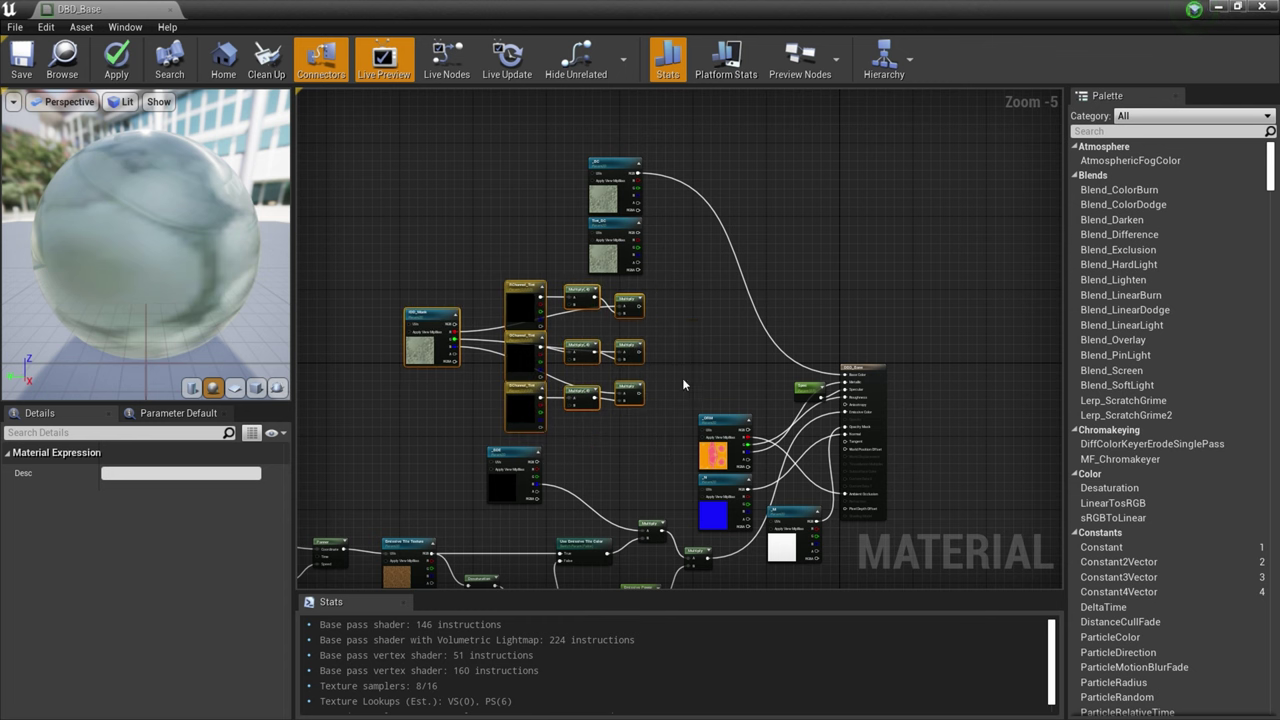
{"action": "left_click", "coordinate": [706, 366]}
Add a Blend_Overlay node beside the red channel's second Multiply node
{"action": "right_click_drag", "start_coordinate": [714, 360], "coordinate": [659, 365]}
{"action": "scroll", "coordinate": [659, 365], "scroll_direction": "up", "scroll_amount": 1}
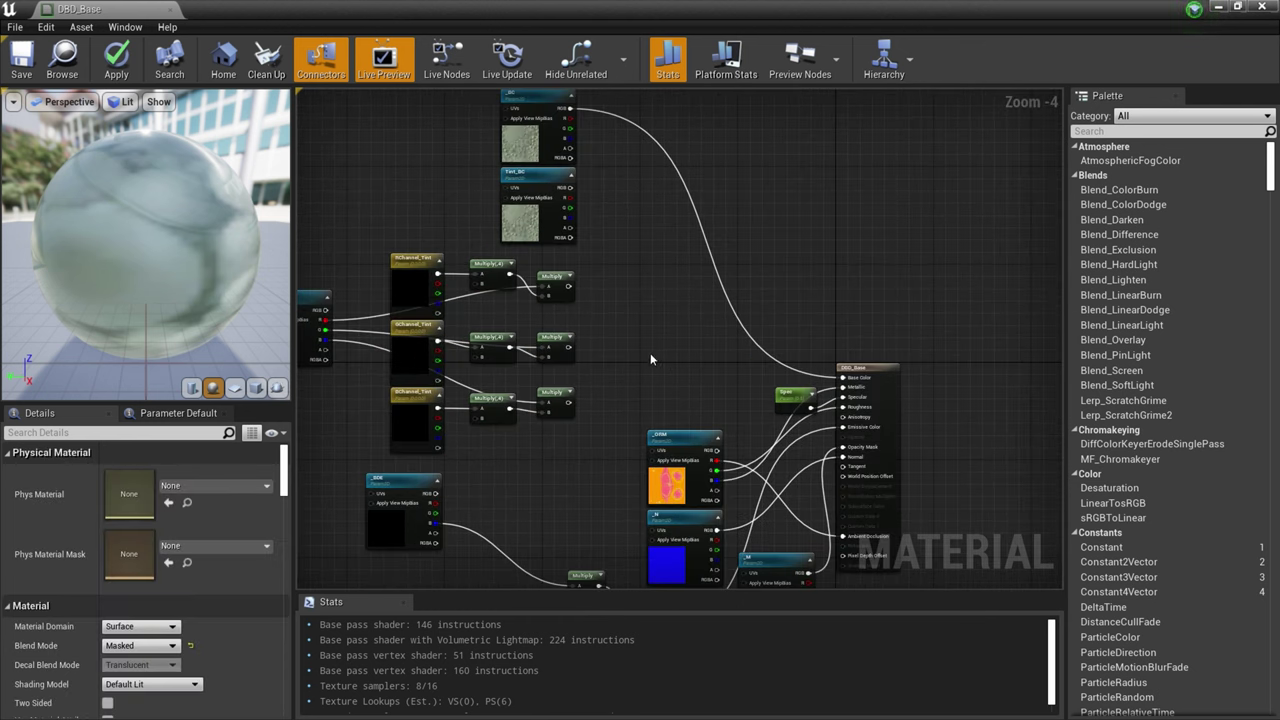
{"action": "right_click", "coordinate": [623, 299]}
{"action": "type", "text": "Blend"}
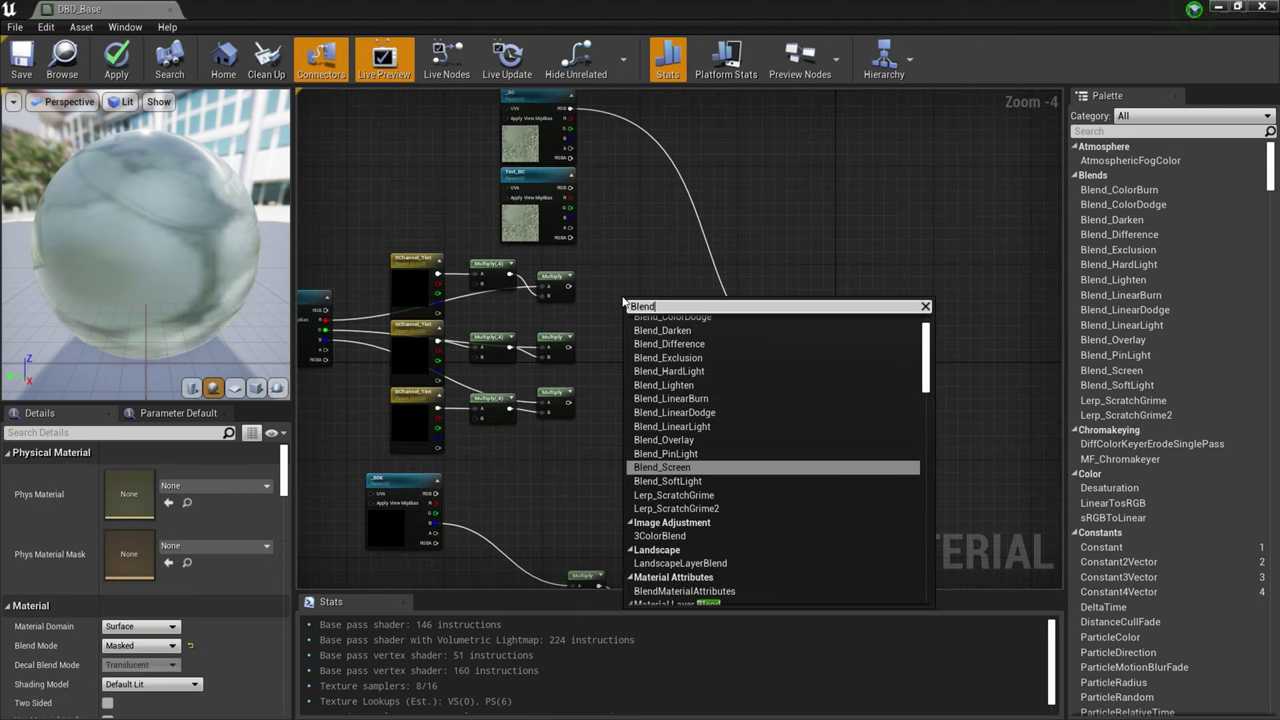
{"action": "type", "text": "_"}
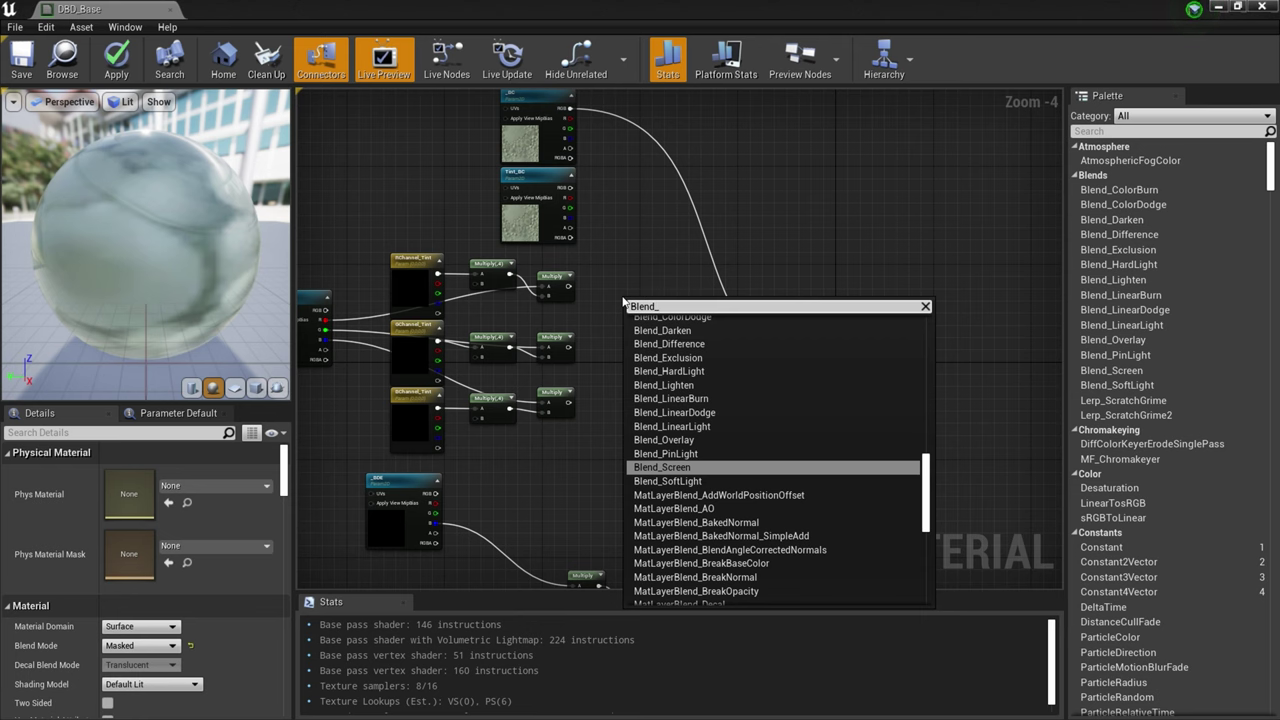
{"action": "type", "text": "Overlay"}
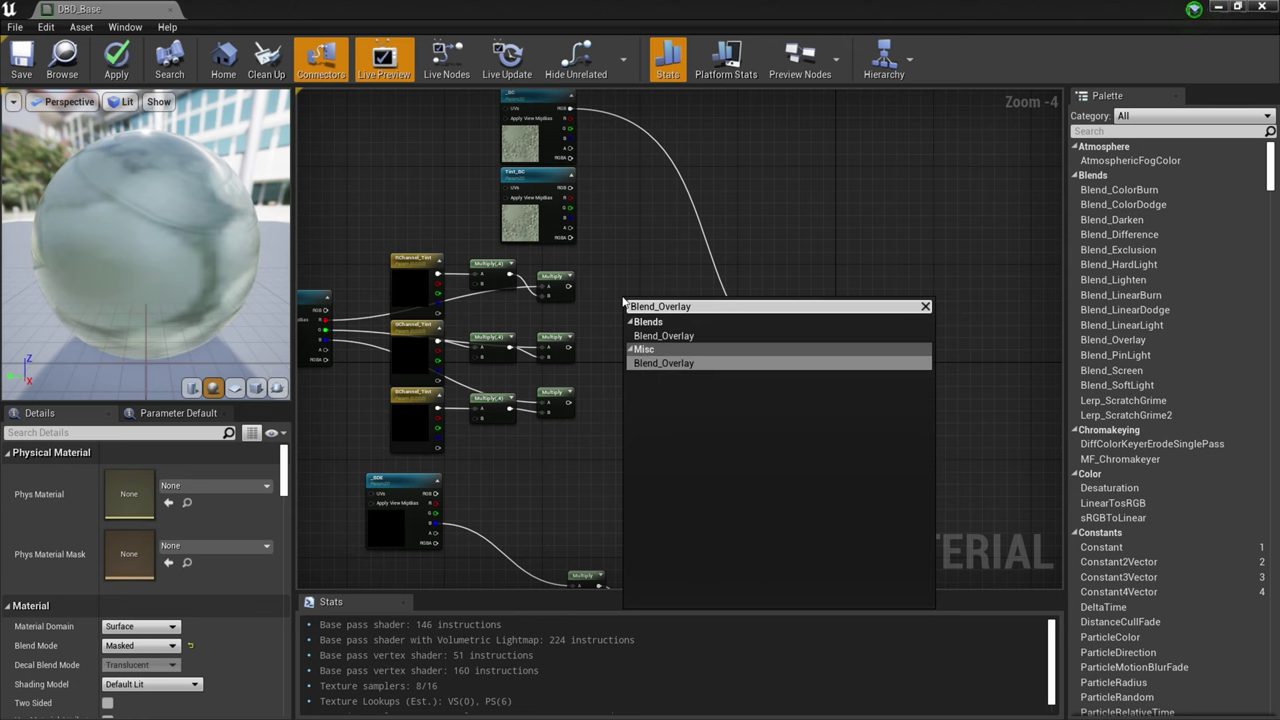
{"action": "key", "text": "Return"}
{"action": "scroll", "coordinate": [623, 300], "scroll_direction": "up", "scroll_amount": 5}
{"action": "left_click_drag", "start_coordinate": [630, 296], "coordinate": [590, 244]}
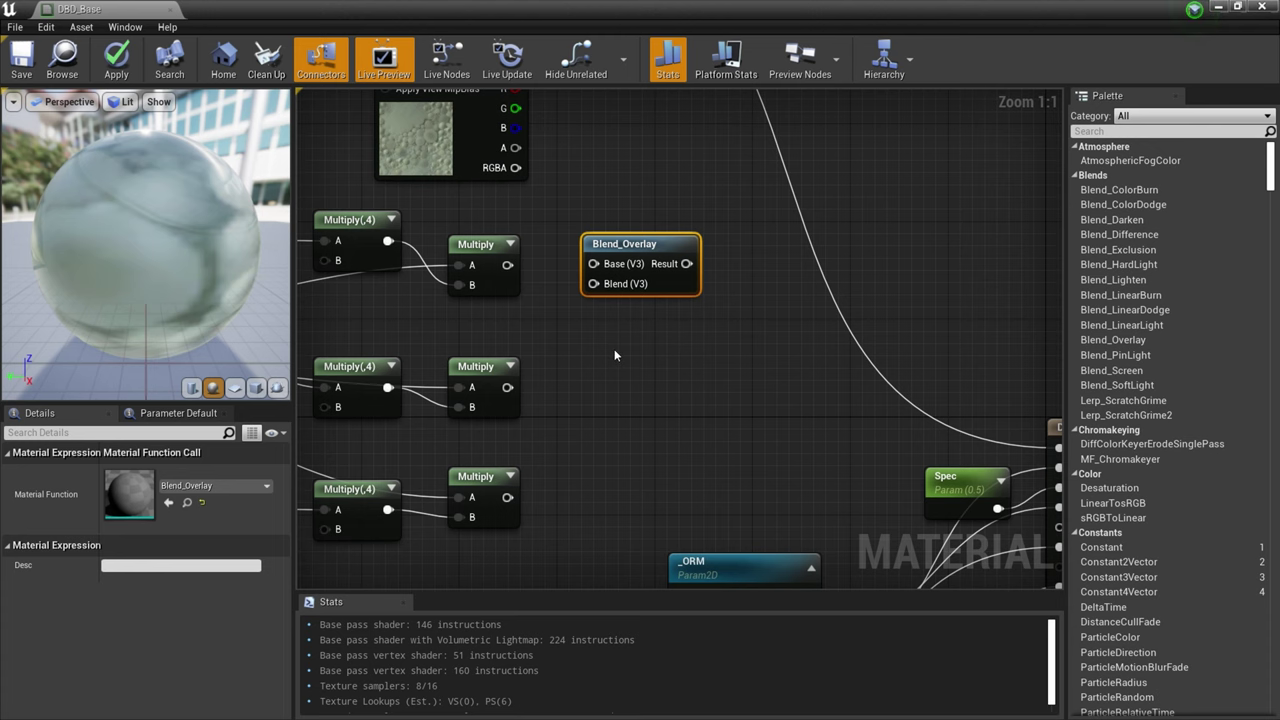
Duplicate the Blend_Overlay node twice and stack the copies beneath the original
{"action": "key", "text": "ctrl+w"}
{"action": "left_click_drag", "start_coordinate": [702, 404], "coordinate": [678, 356]}
{"action": "key", "text": "ctrl+w"}
{"action": "left_click_drag", "start_coordinate": [696, 474], "coordinate": [656, 459]}
{"action": "left_click_drag", "start_coordinate": [650, 341], "coordinate": [635, 341]}
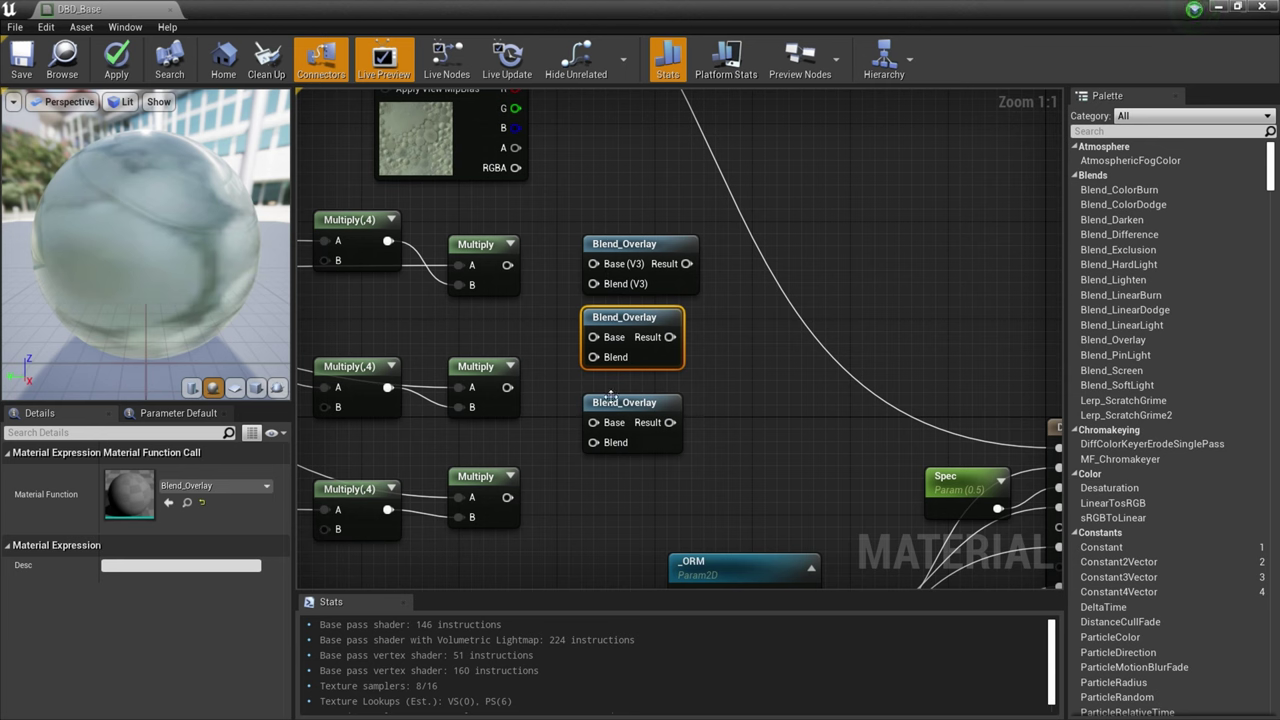
{"action": "left_click", "coordinate": [738, 388]}
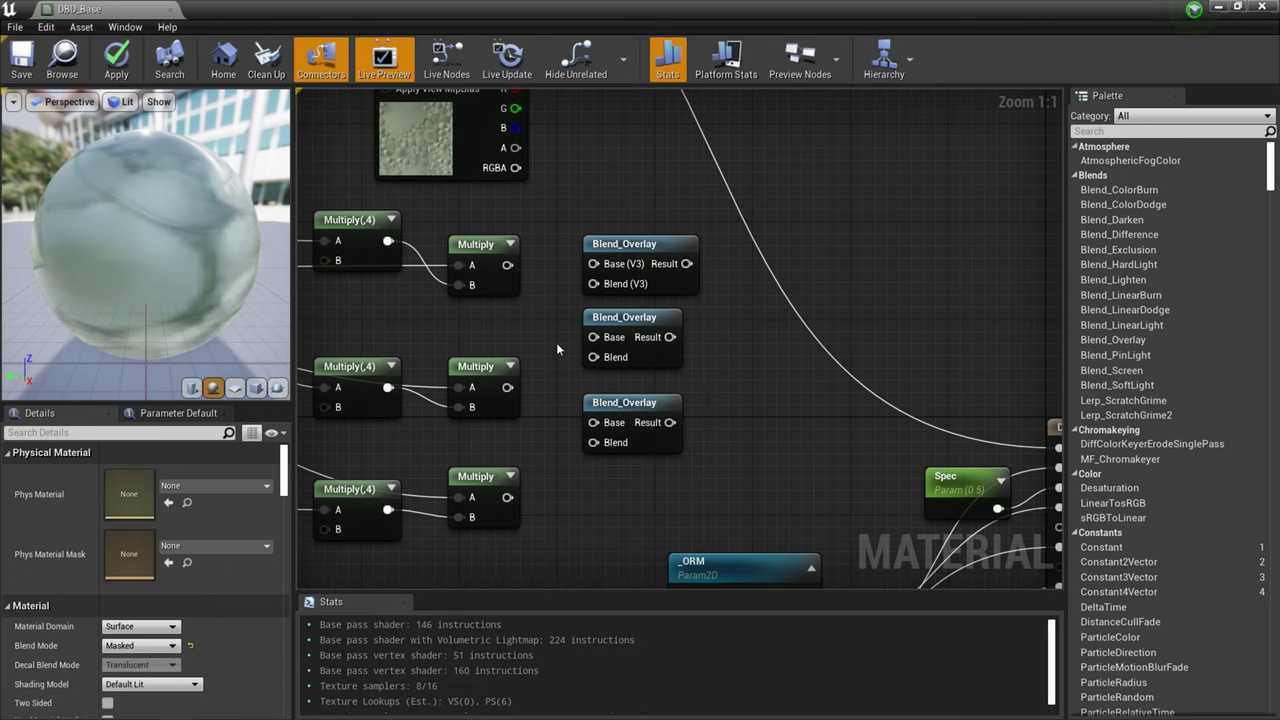
Connect each channel's second Multiply output to the Blend input of its own Blend_Overlay node
{"action": "scroll", "coordinate": [556, 342], "scroll_direction": "down", "scroll_amount": 2}
{"action": "left_click_drag", "start_coordinate": [565, 271], "coordinate": [640, 286]}
{"action": "left_click_drag", "start_coordinate": [565, 375], "coordinate": [640, 350]}
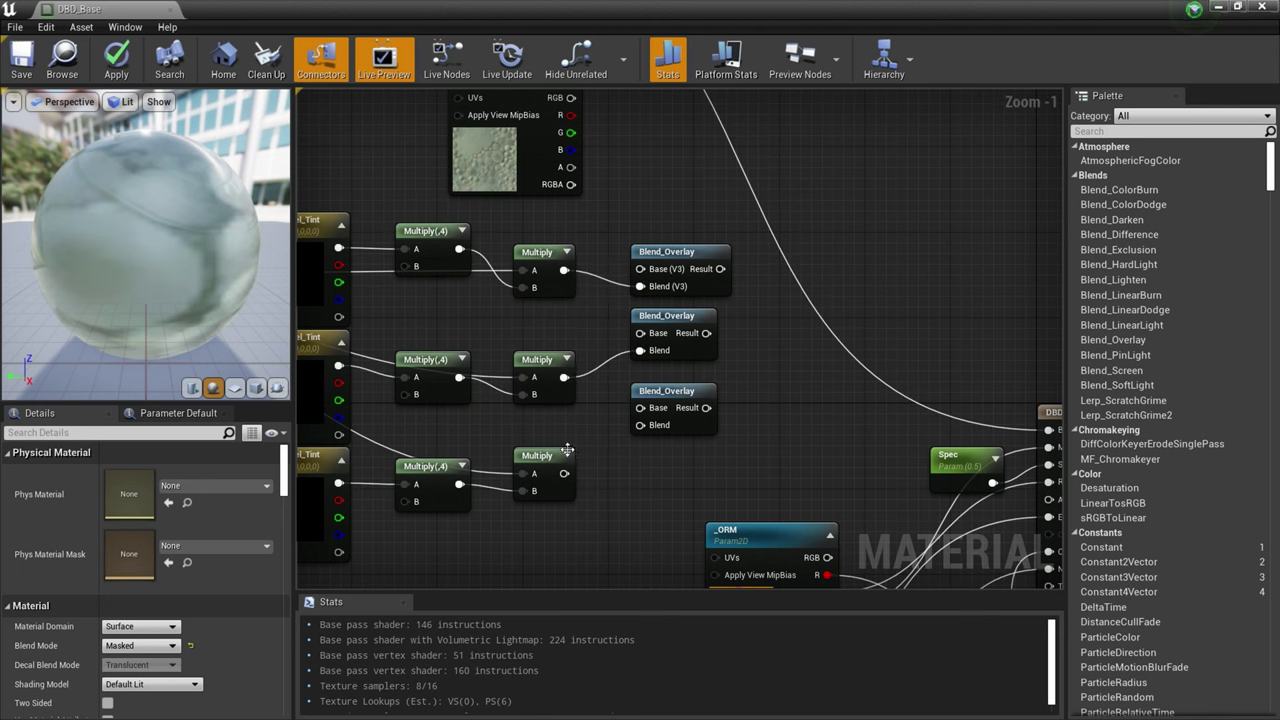
{"action": "left_click_drag", "start_coordinate": [564, 473], "coordinate": [643, 427]}
Connect Tint_BC's RGB output to the Base input of all three Blend_Overlay nodes
{"action": "right_click_drag", "start_coordinate": [753, 358], "coordinate": [744, 413]}
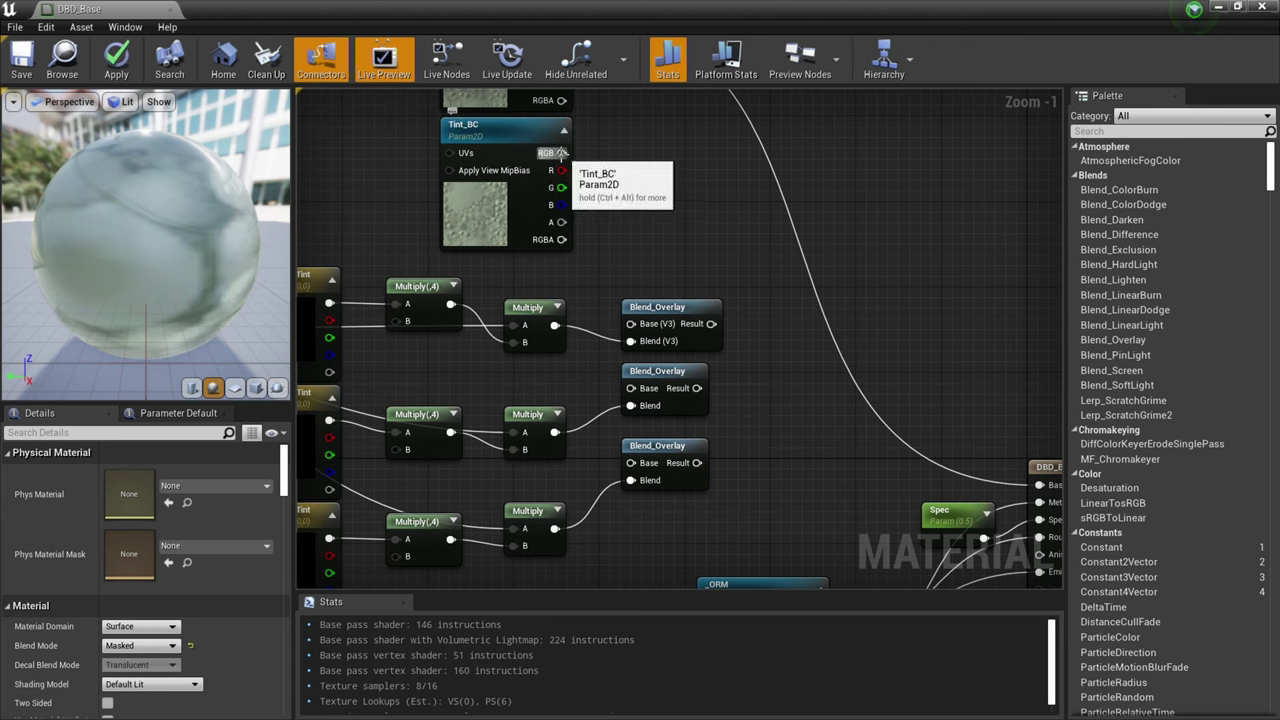
{"action": "left_click_drag", "start_coordinate": [561, 152], "coordinate": [630, 388]}
{"action": "left_click_drag", "start_coordinate": [561, 152], "coordinate": [630, 462]}
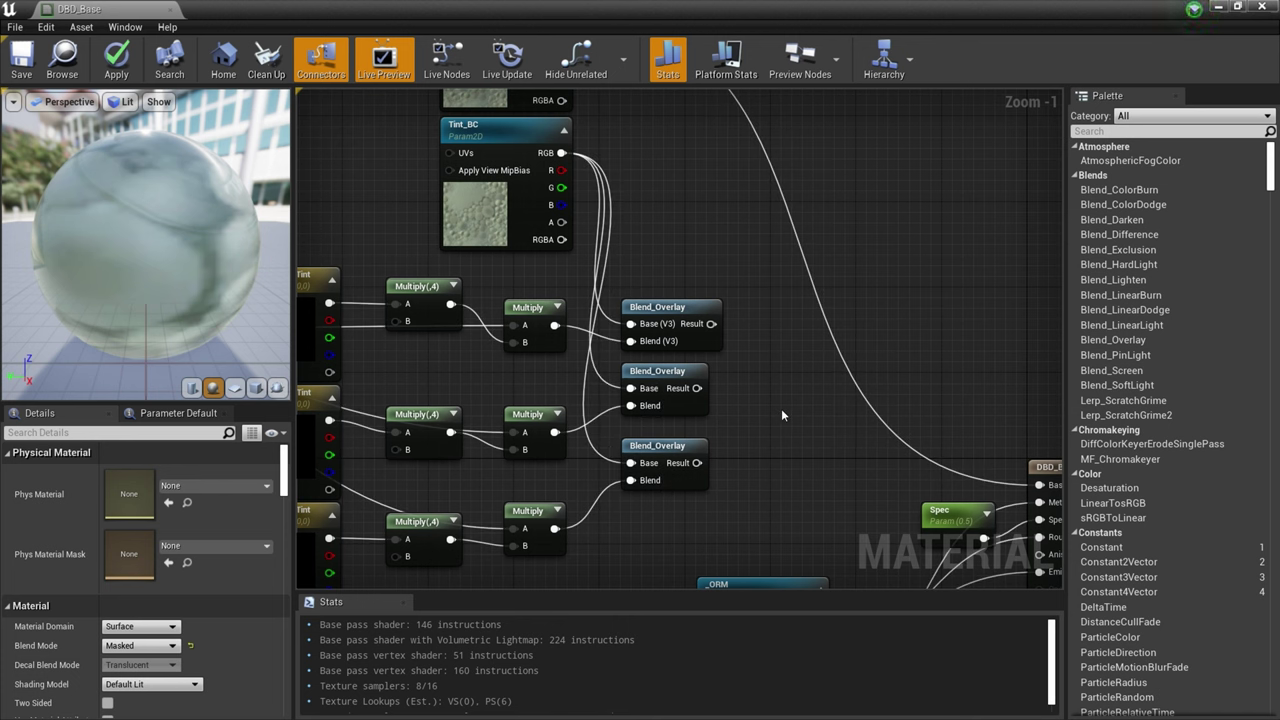
Add a LinearInterpolate node and feed its A and B inputs from the red and green channels' Blend_Overlay results
{"action": "right_click", "coordinate": [788, 362]}
{"action": "type", "text": "Lerp"}
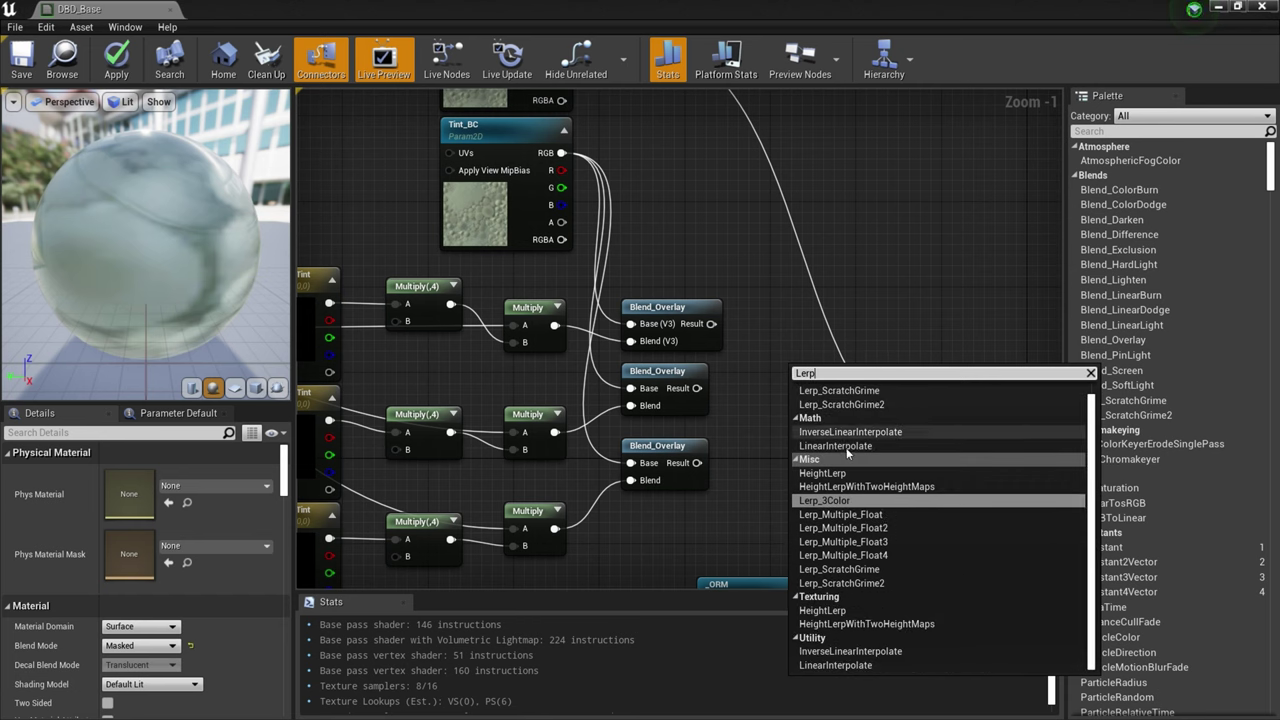
{"action": "left_click", "coordinate": [840, 446]}
{"action": "mouse_move", "coordinate": [844, 416]}
{"action": "left_mouse_down"}
{"action": "mouse_move", "coordinate": [813, 402]}
{"action": "mouse_move", "coordinate": [851, 399]}
{"action": "left_mouse_up"}
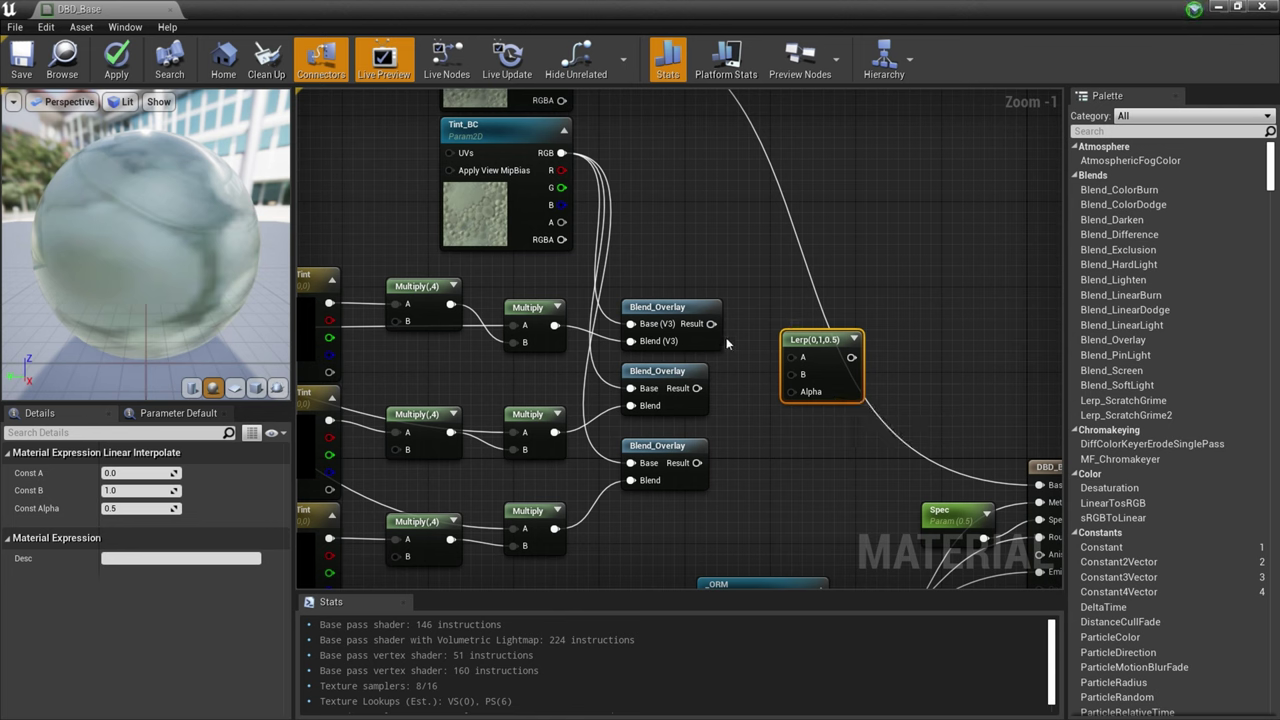
{"action": "left_click_drag", "start_coordinate": [711, 323], "coordinate": [800, 357]}
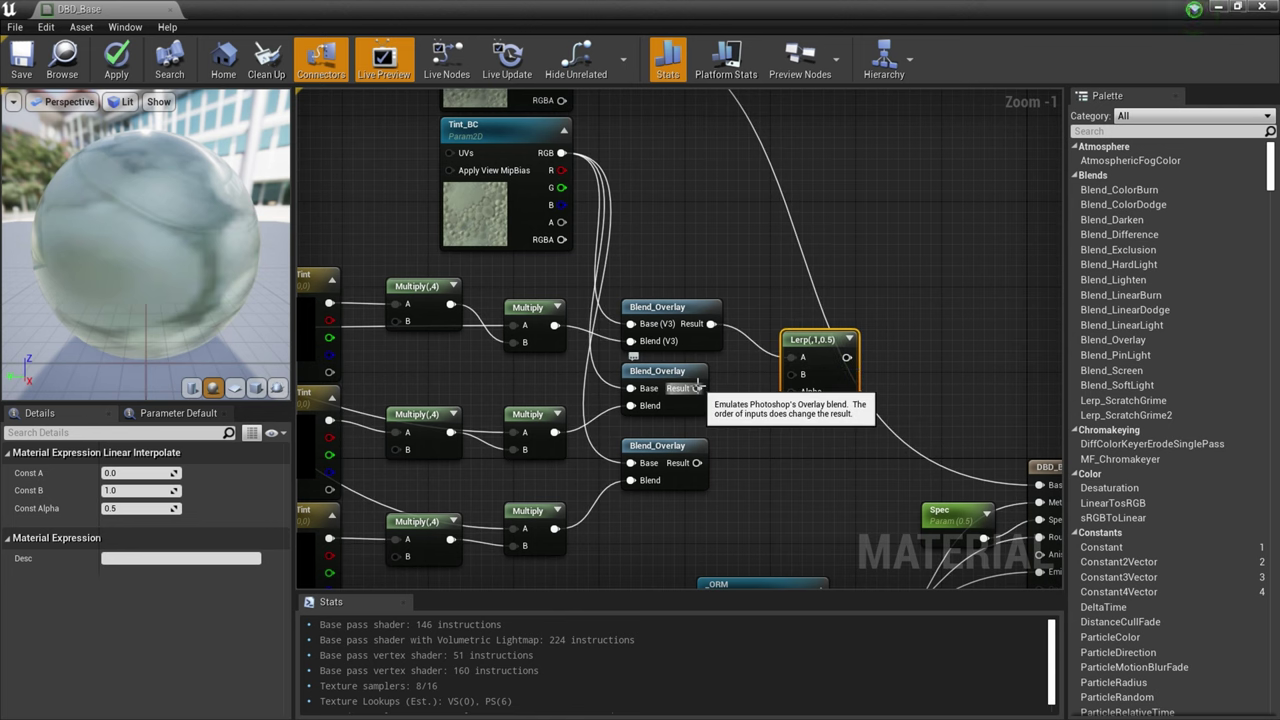
{"action": "left_click_drag", "start_coordinate": [697, 388], "coordinate": [807, 374]}
Add a second Lerp node, feeding input A from the first Lerp and input B from the blue channel's Blend_Overlay
{"action": "key", "text": "l"}
{"action": "left_click", "coordinate": [867, 404]}
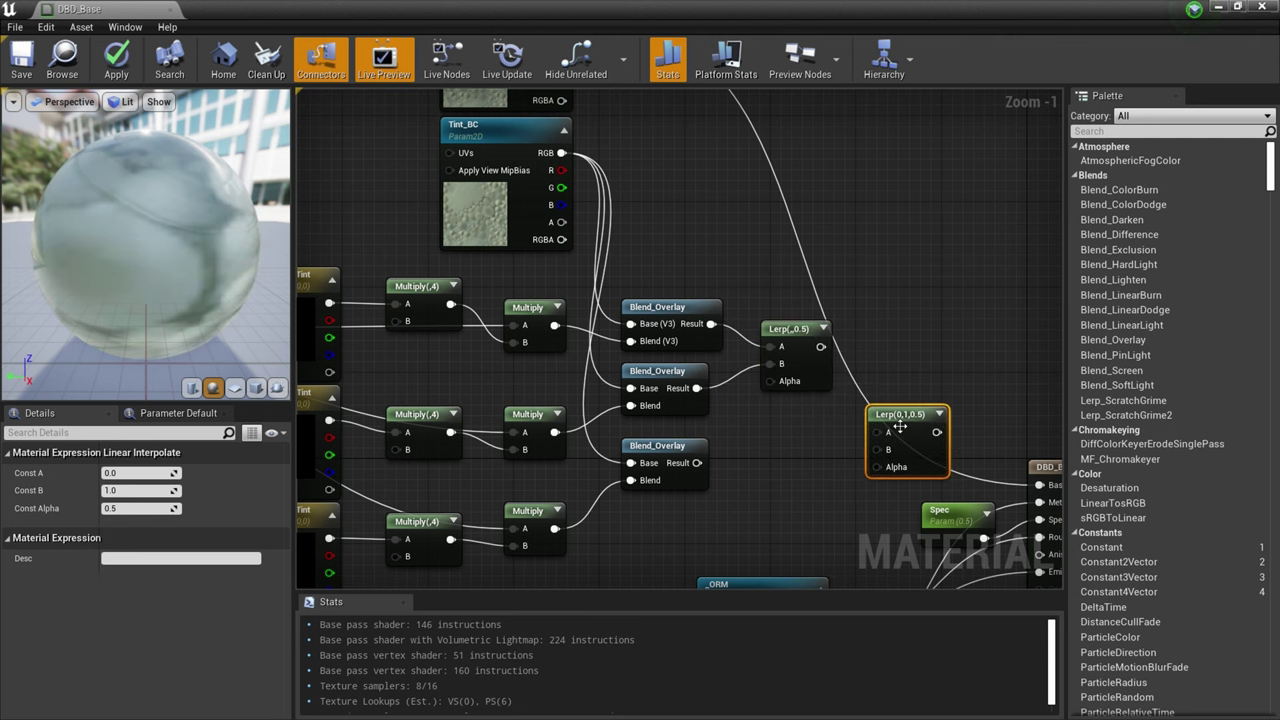
{"action": "left_click_drag", "start_coordinate": [921, 446], "coordinate": [906, 395]}
{"action": "left_click_drag", "start_coordinate": [821, 346], "coordinate": [855, 379]}
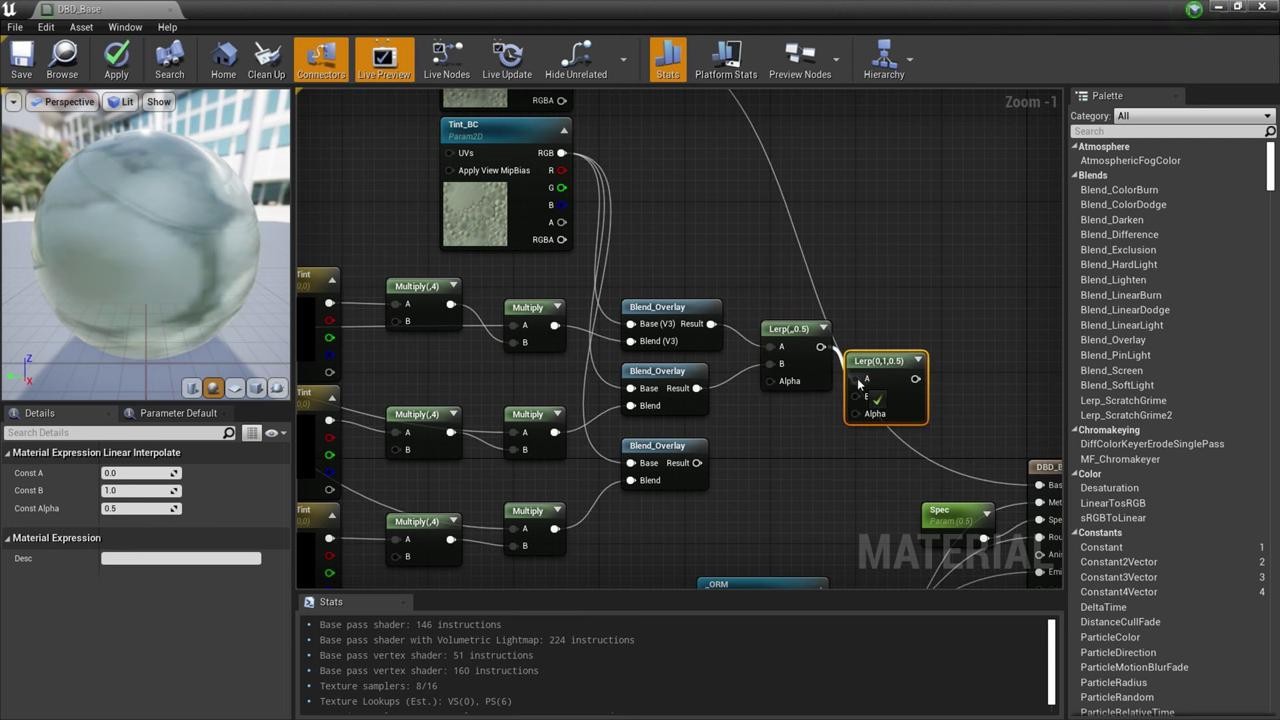
{"action": "left_click_drag", "start_coordinate": [697, 462], "coordinate": [860, 400]}
Add a third Lerp node, feeding its Alpha from IDD_Mask's A output and its input A from the second Lerp
{"action": "right_click_drag", "start_coordinate": [935, 399], "coordinate": [740, 391]}
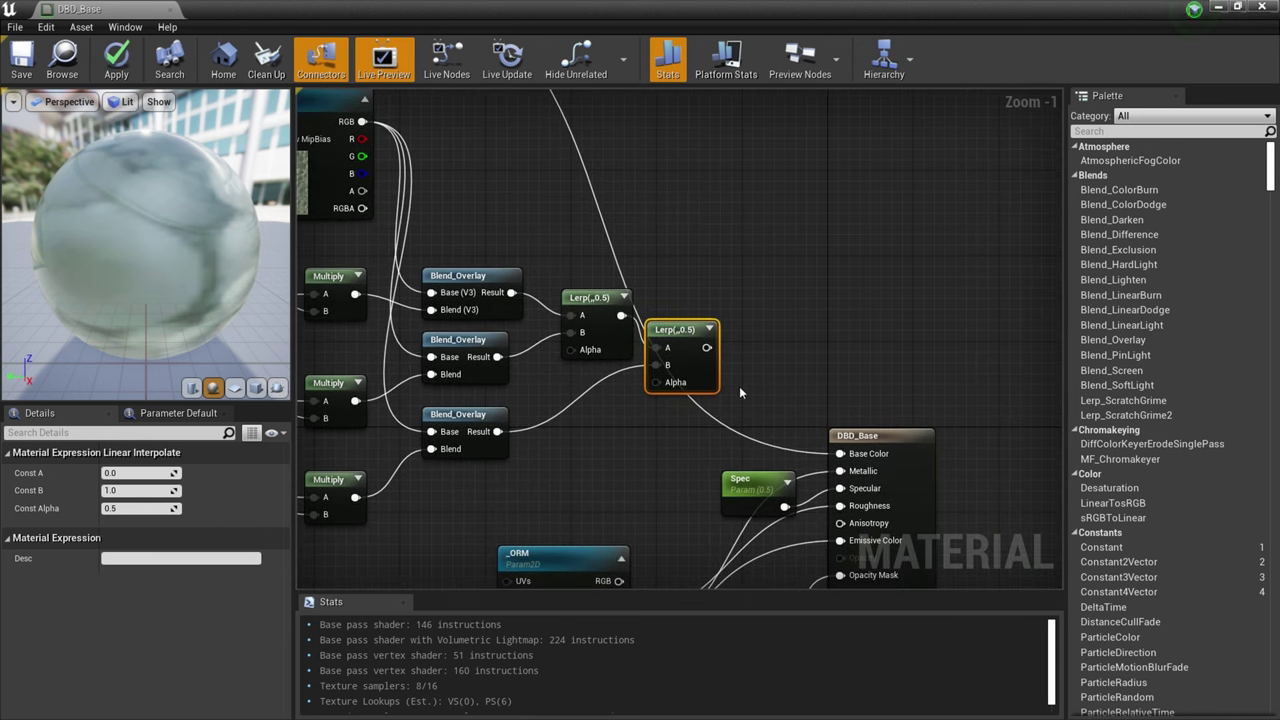
{"action": "key", "text": "ctrl+v"}
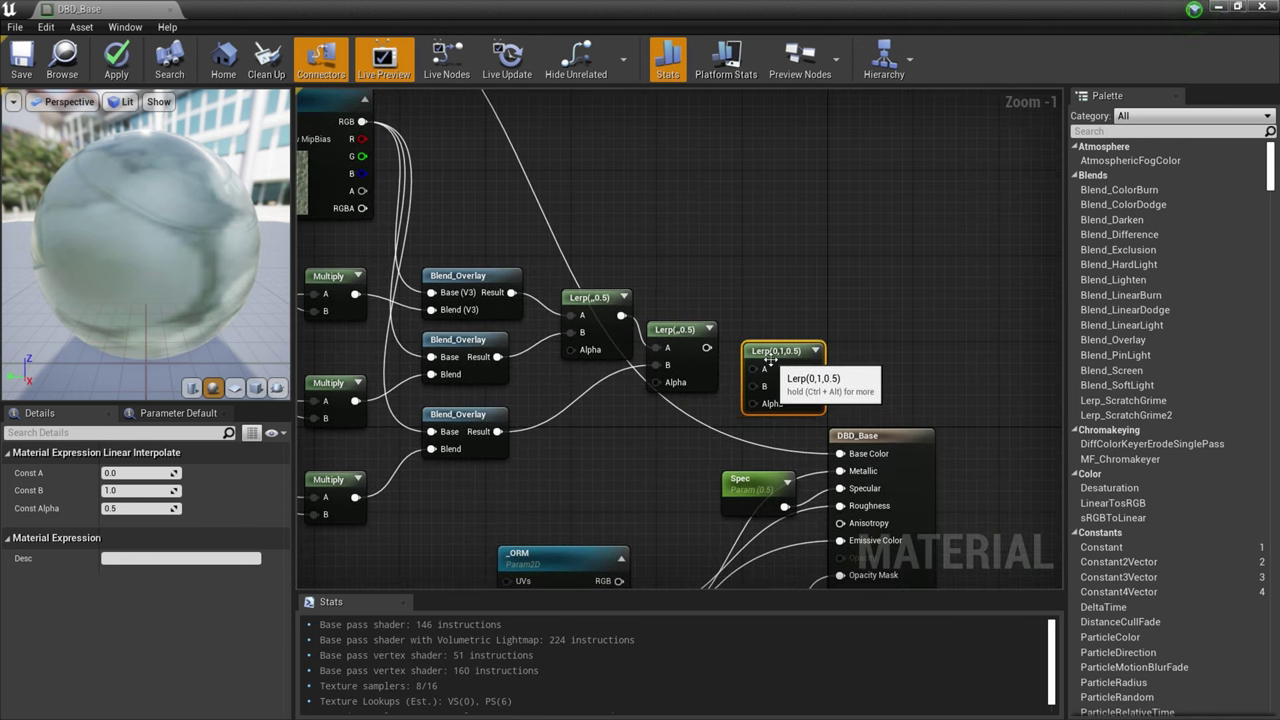
{"action": "right_click_drag", "start_coordinate": [454, 258], "coordinate": [710, 258]}
{"action": "scroll", "coordinate": [480, 358], "scroll_direction": "down", "scroll_amount": 1}
{"action": "right_click_drag", "start_coordinate": [432, 430], "coordinate": [610, 402]}
{"action": "left_click_drag", "start_coordinate": [408, 371], "coordinate": [948, 370]}
{"action": "left_click_drag", "start_coordinate": [914, 322], "coordinate": [955, 347]}
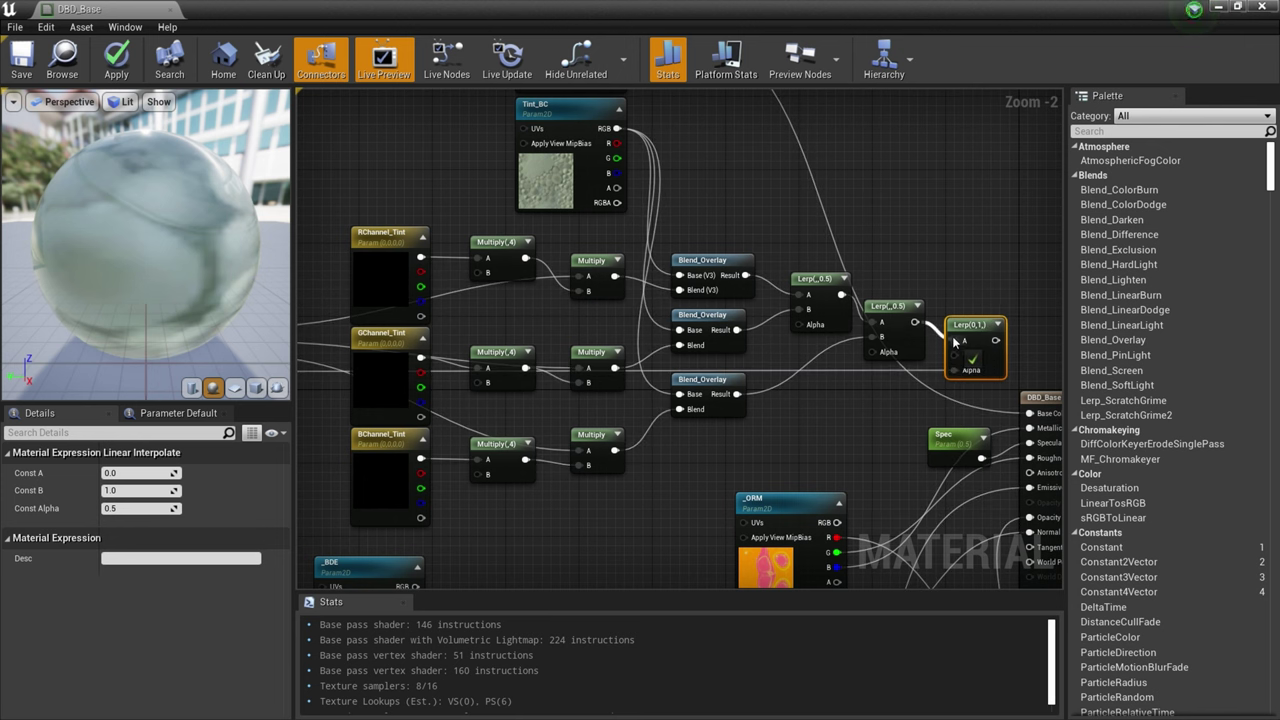
{"action": "left_click_drag", "start_coordinate": [961, 342], "coordinate": [959, 341]}
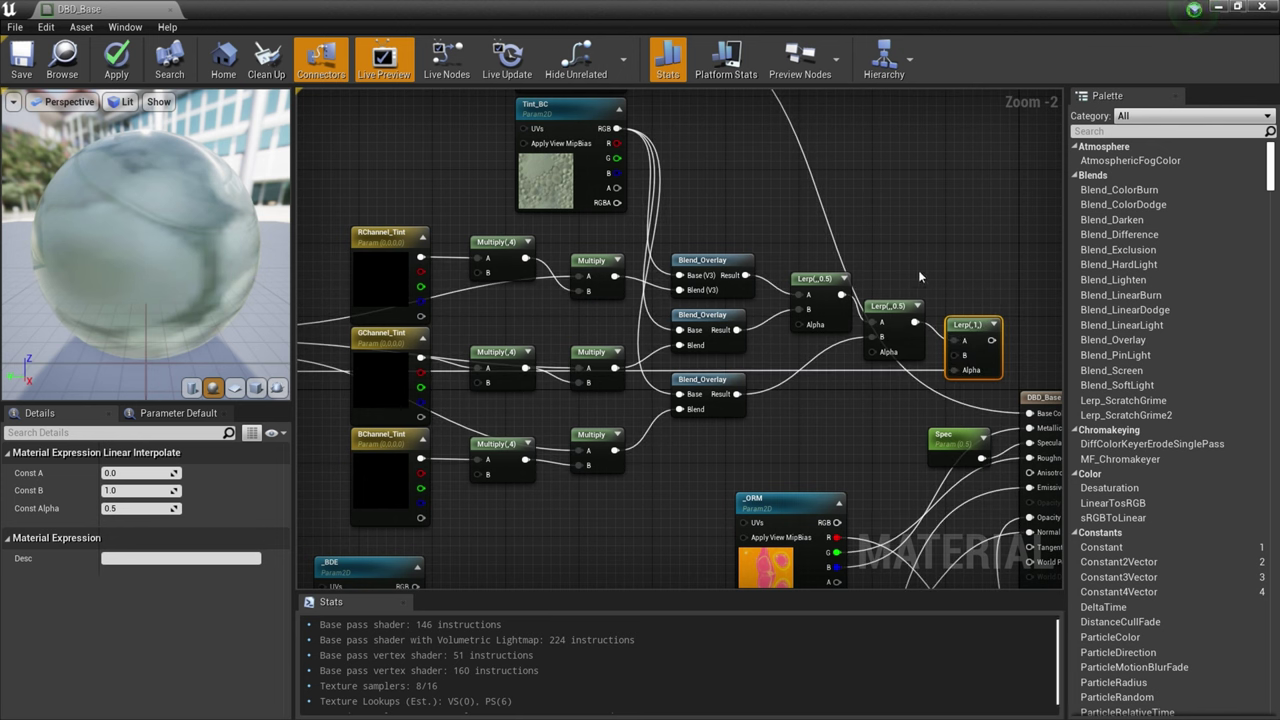
Connect _BC's RGB output to input B of the third Lerp and that Lerp's output to DBD_Base's Base Color
{"action": "right_click_drag", "start_coordinate": [915, 265], "coordinate": [869, 401]}
{"action": "left_click_drag", "start_coordinate": [571, 146], "coordinate": [906, 491]}
{"action": "right_click_drag", "start_coordinate": [971, 466], "coordinate": [889, 389]}
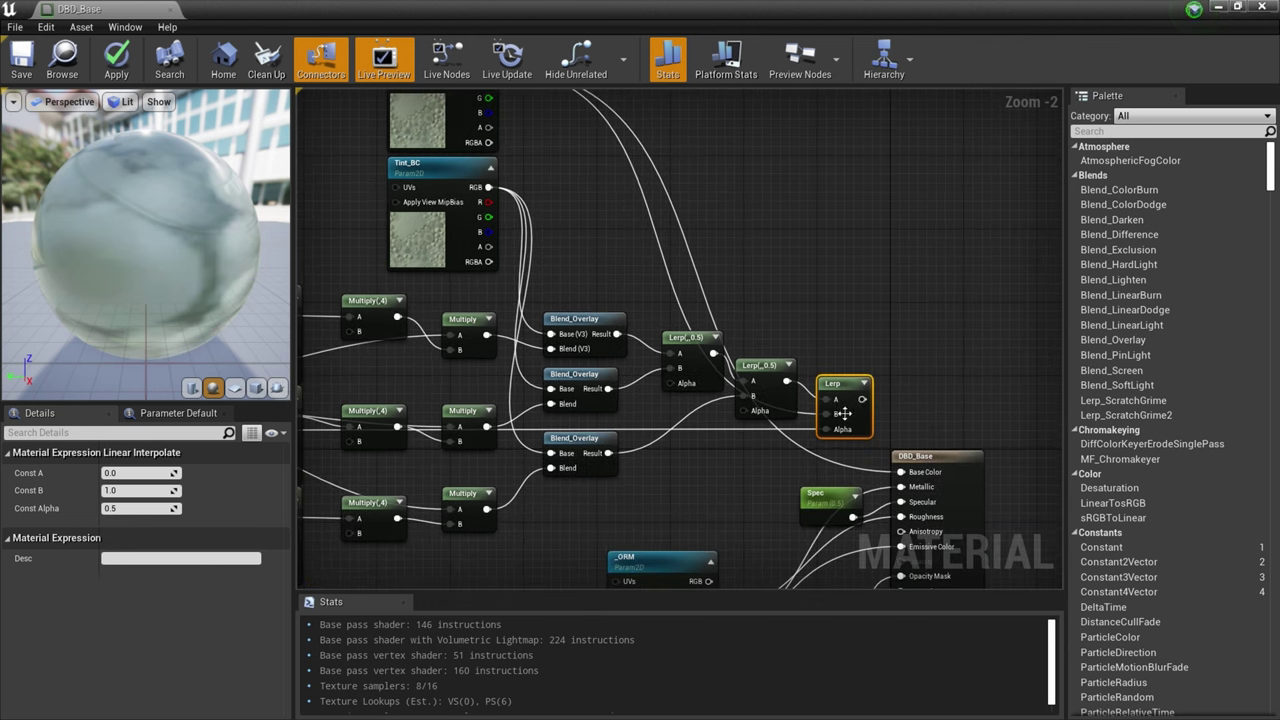
{"action": "left_click_drag", "start_coordinate": [862, 399], "coordinate": [912, 463]}
Preview the material on a cube and return to the level editor's material folder
{"action": "scroll", "coordinate": [940, 412], "scroll_direction": "down", "scroll_amount": 1}
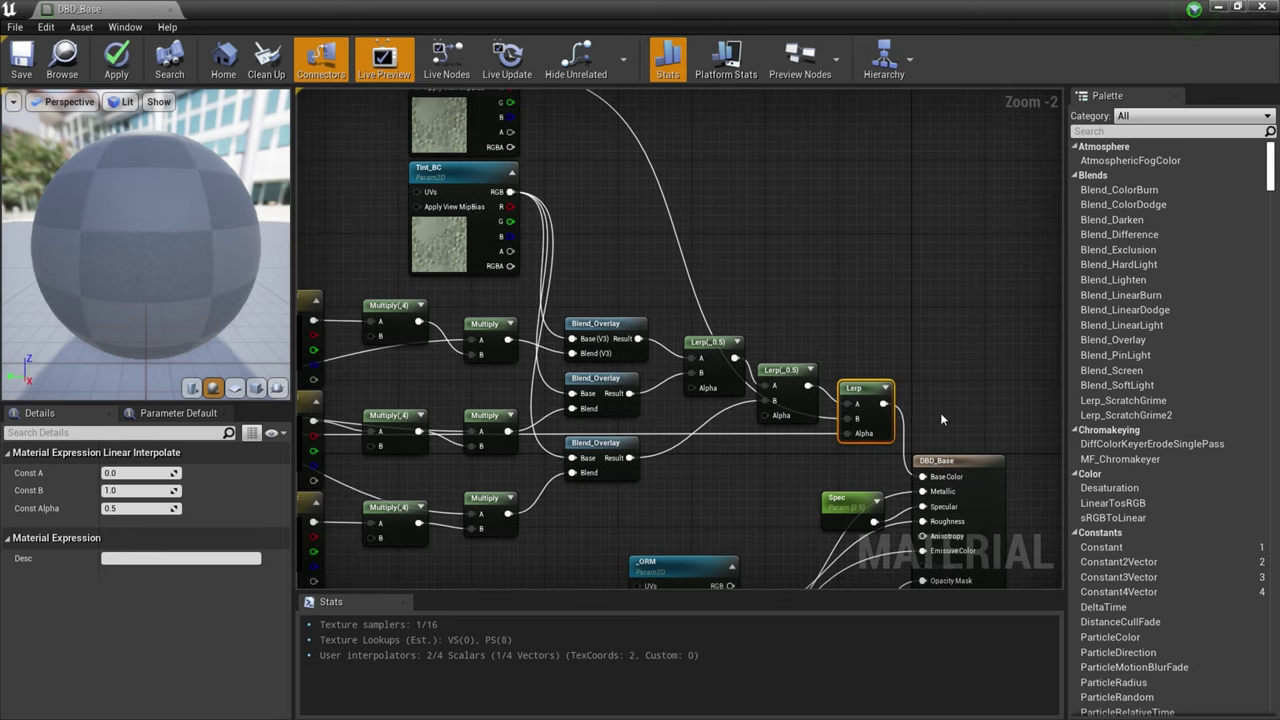
{"action": "left_click", "coordinate": [256, 388]}
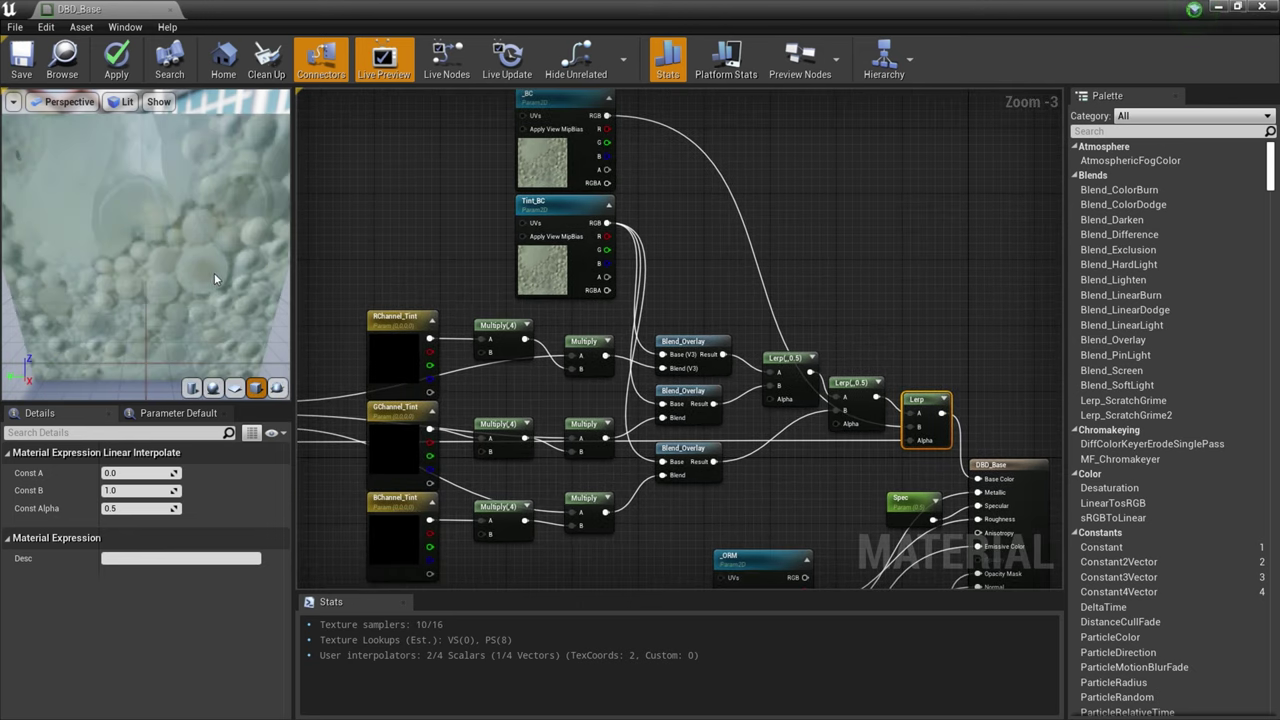
{"action": "left_click", "coordinate": [150, 94]}
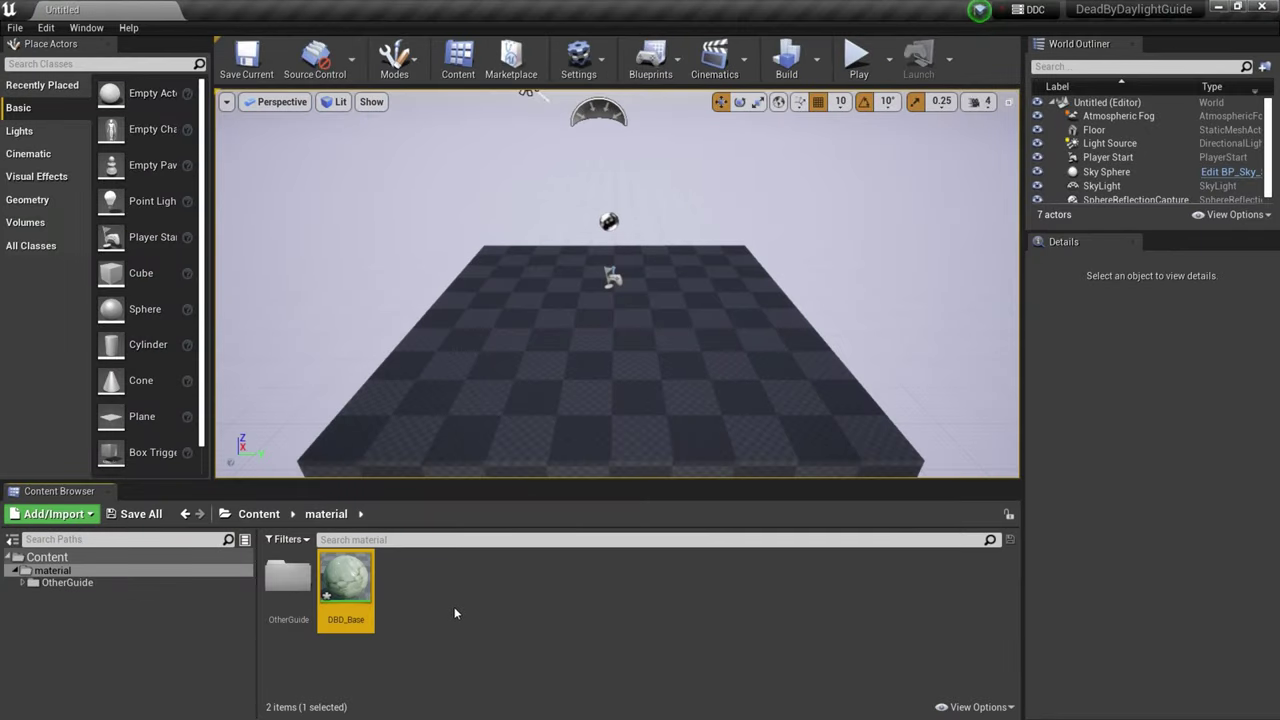
Create a folder named DwightTextures inside the material folder and open it
{"action": "right_click", "coordinate": [455, 613]}
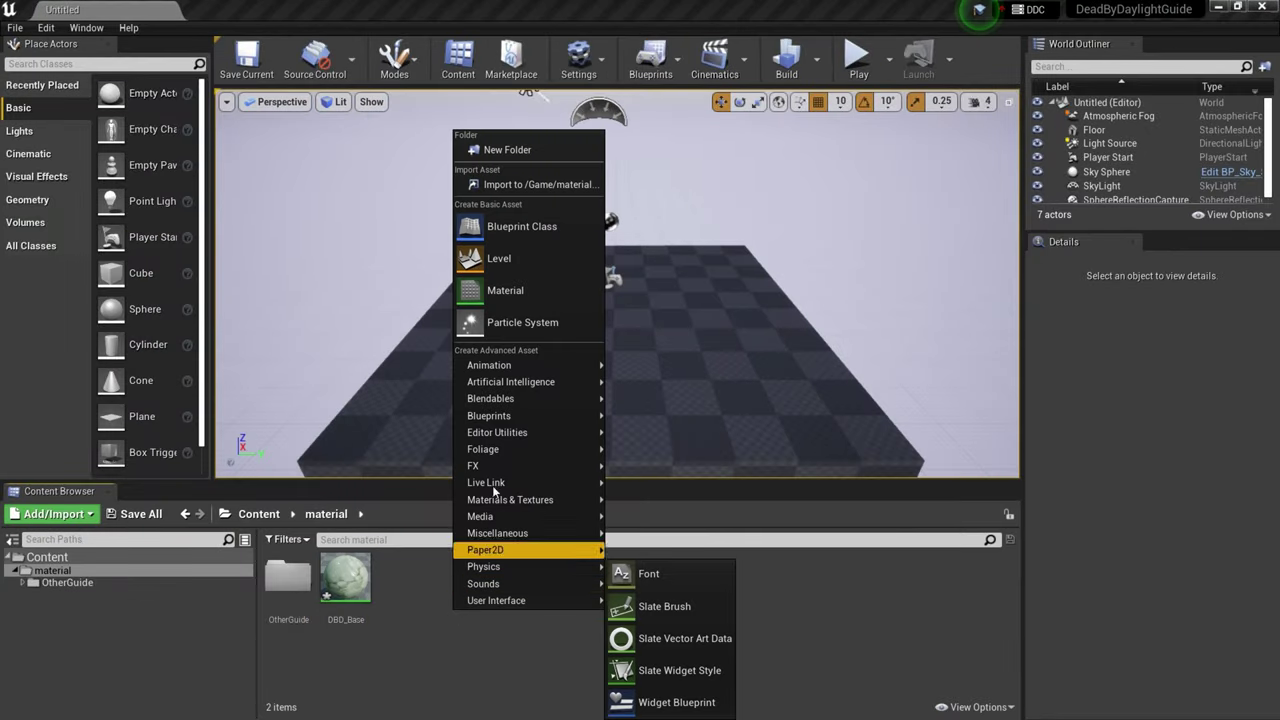
{"action": "left_click", "coordinate": [500, 148]}
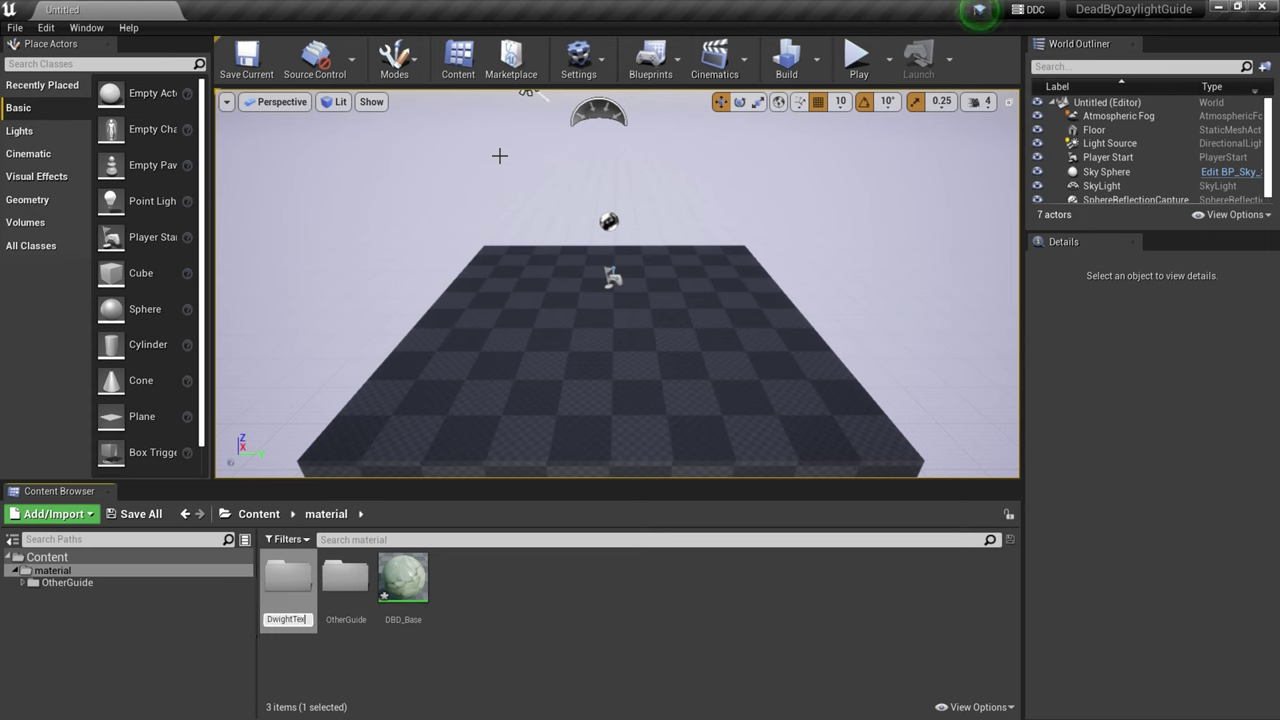
{"action": "type", "text": "DwightTextures"}
{"action": "key", "text": "Return"}
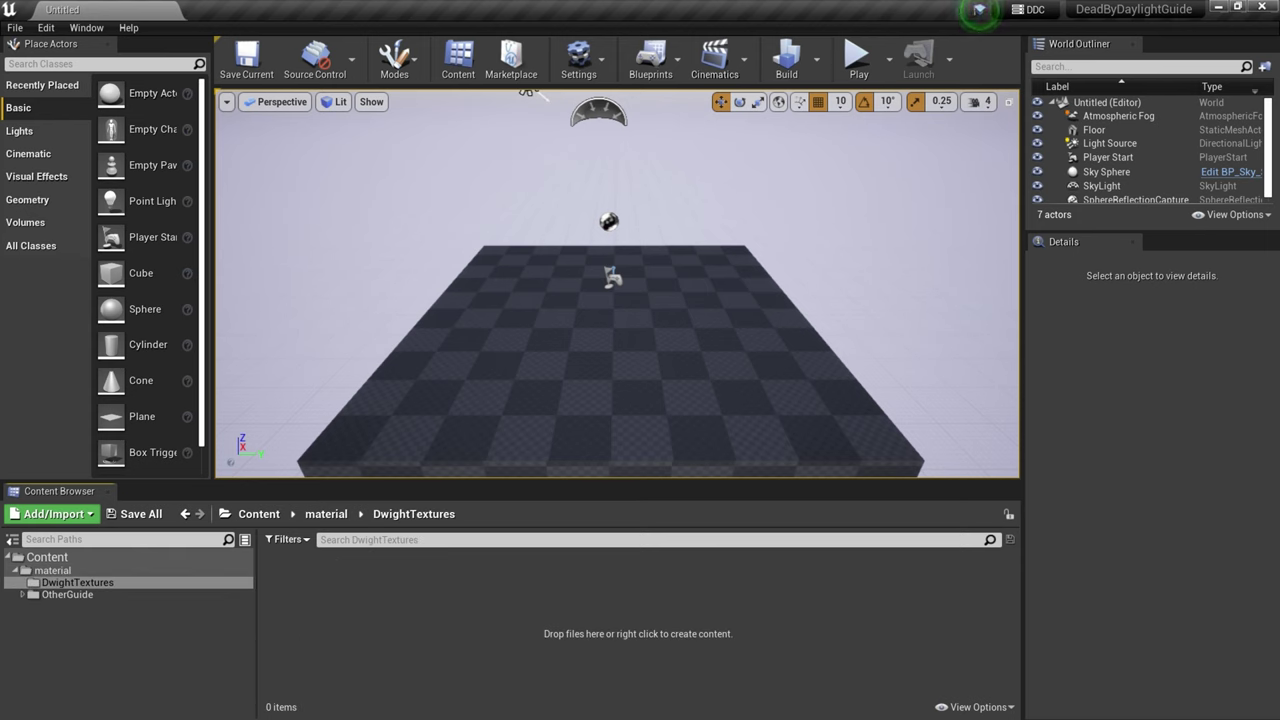
Switch to File Explorer and open the Outfit01 folder under Dwight's exported Textures
{"action": "key", "text": "alt+Tab"}
{"action": "key", "text": "alt+Left"}
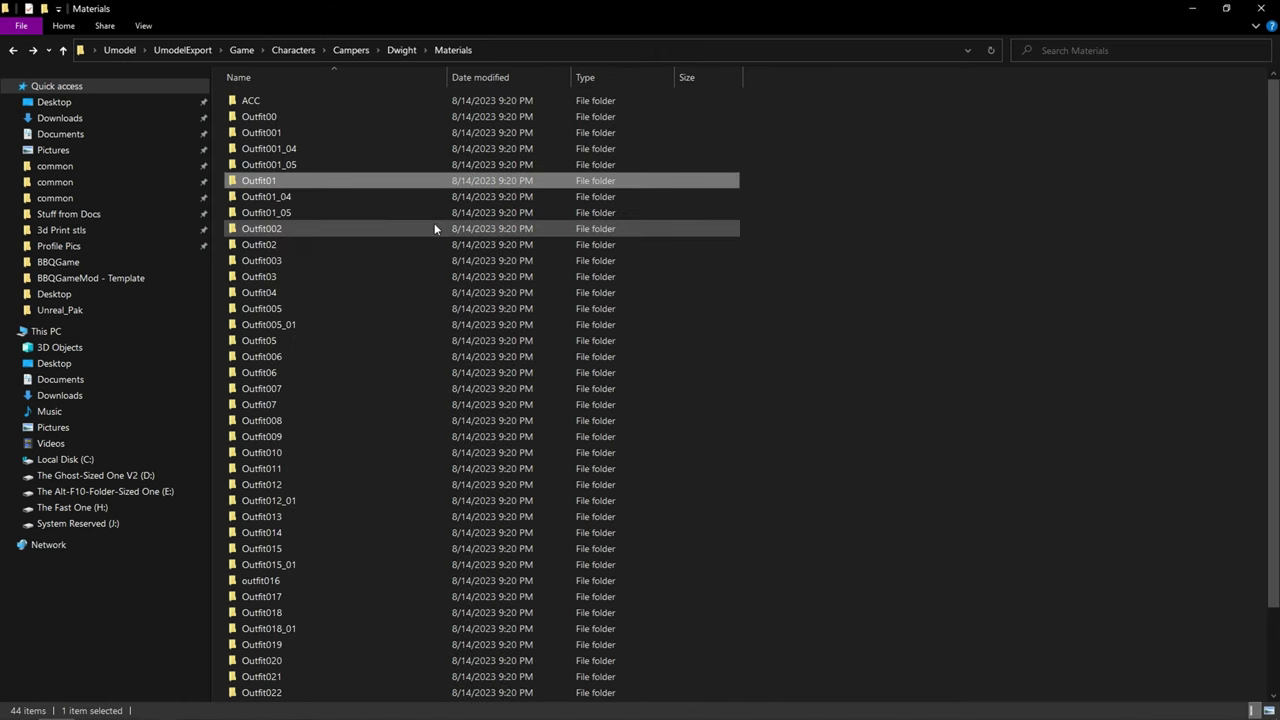
{"action": "key", "text": "alt+Up"}
{"action": "double_click", "coordinate": [264, 133]}
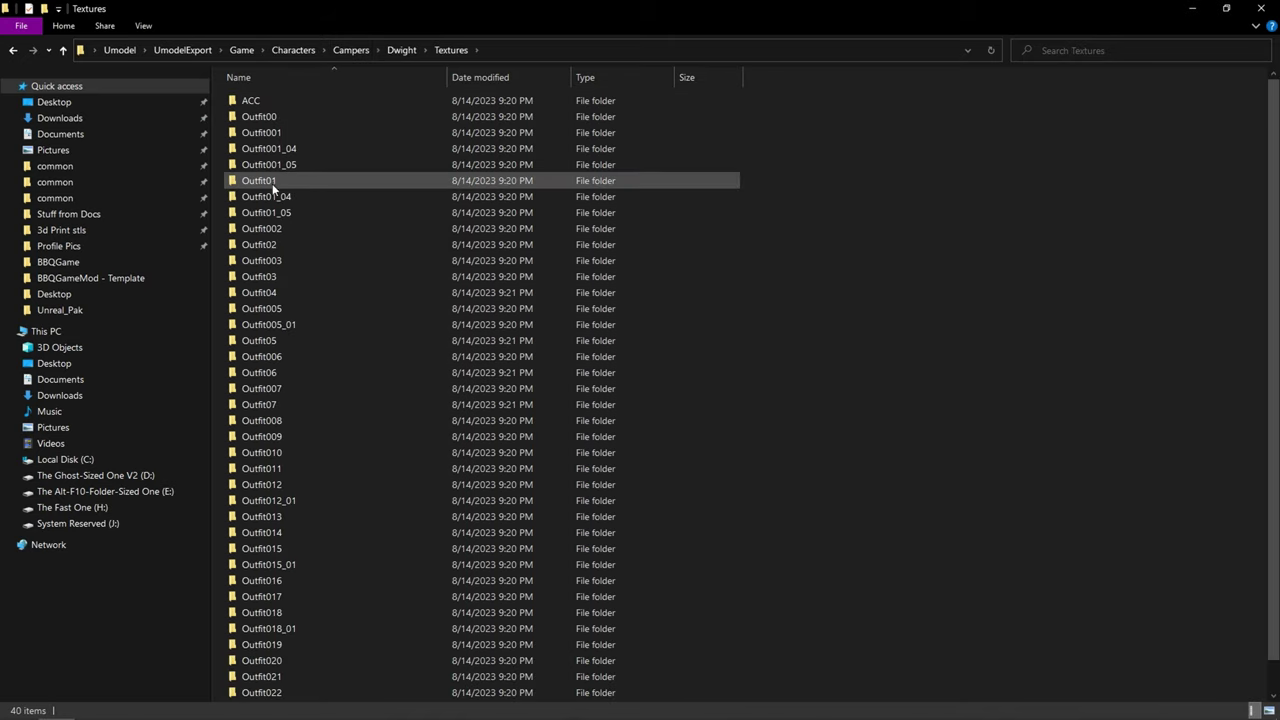
{"action": "double_click", "coordinate": [272, 183]}
Import Dwight's T_DFTorso01 CV01_IDD, Next_BC, Next_N, Next_ORM and TintBC textures from Outfit01 into the DwightTextures folder in Unreal
{"action": "scroll", "coordinate": [380, 283], "scroll_direction": "down", "scroll_amount": 3}
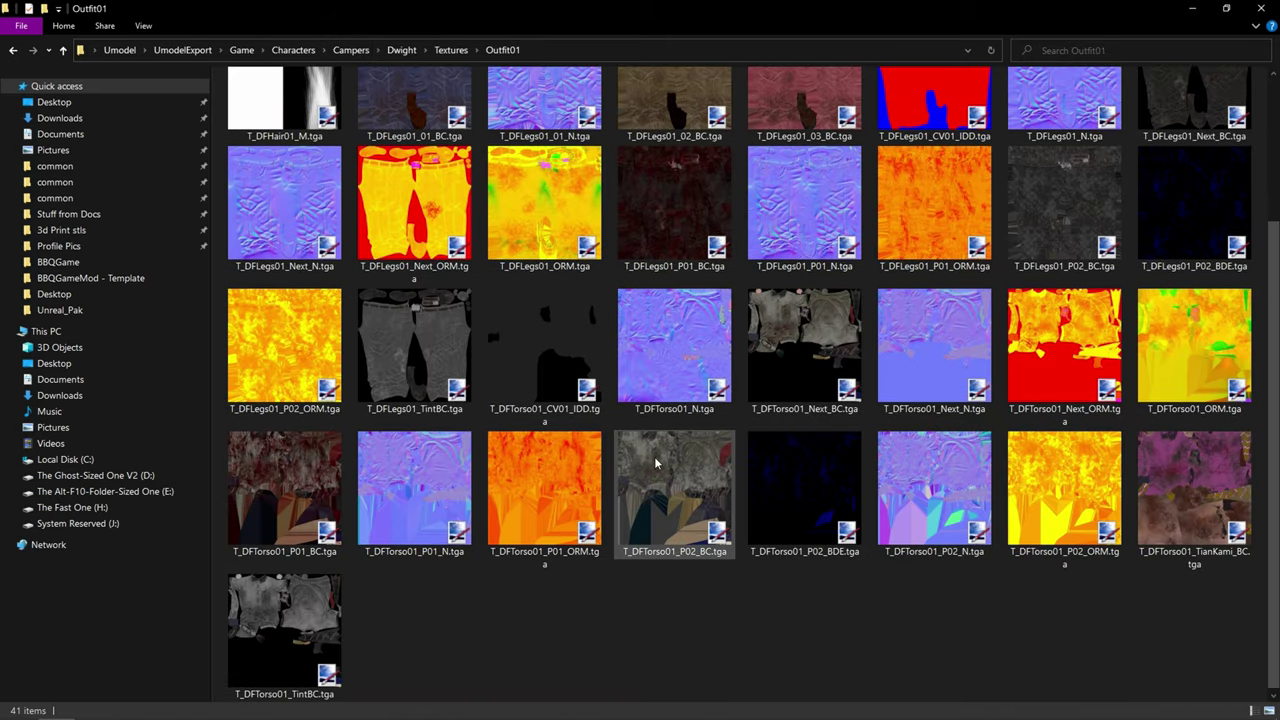
{"action": "left_click", "coordinate": [801, 374]}
{"action": "left_click", "coordinate": [930, 380], "text": "ctrl"}
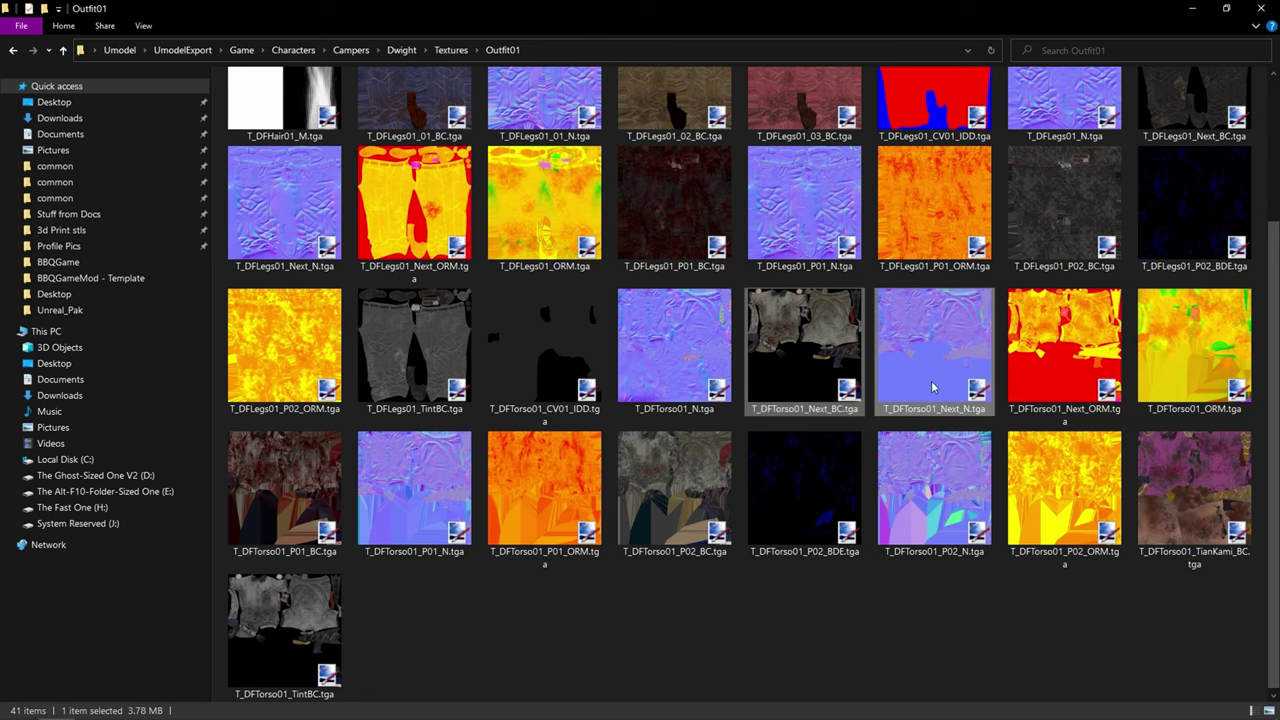
{"action": "left_click", "coordinate": [1077, 385], "text": "ctrl"}
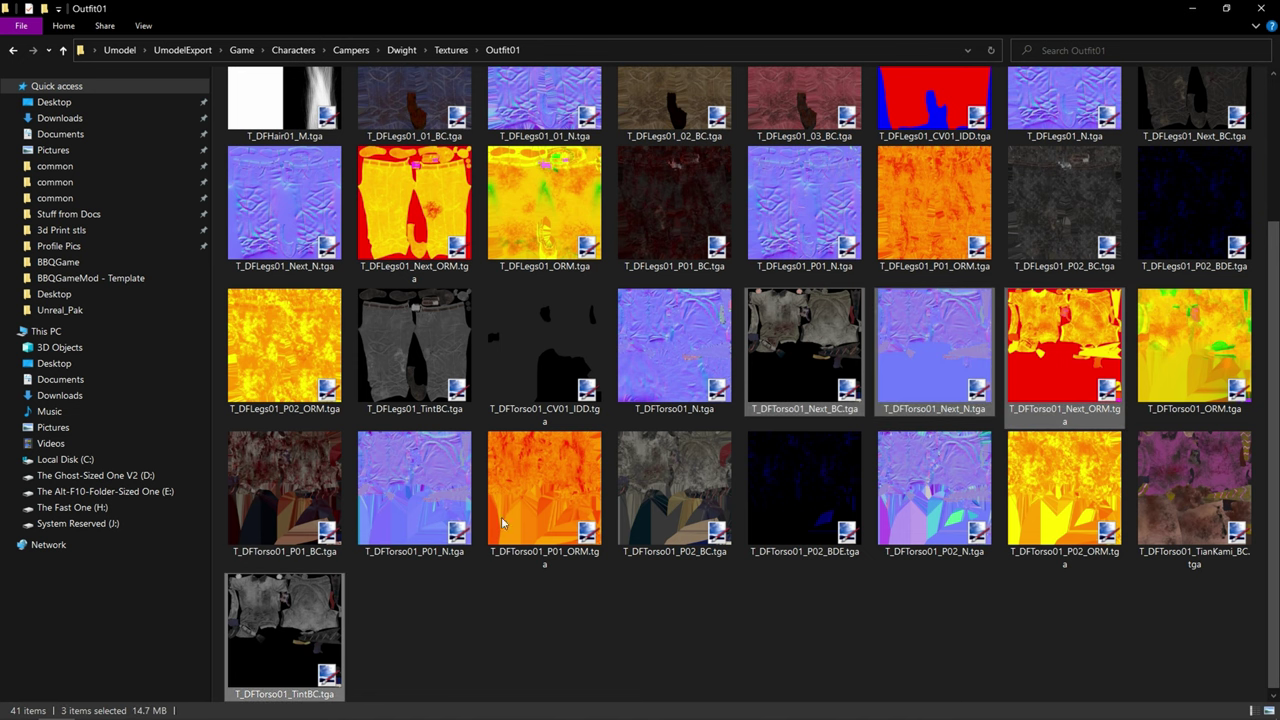
{"action": "key", "text": "alt+Tab"}
{"action": "left_click_drag", "start_coordinate": [600, 507], "coordinate": [440, 628]}
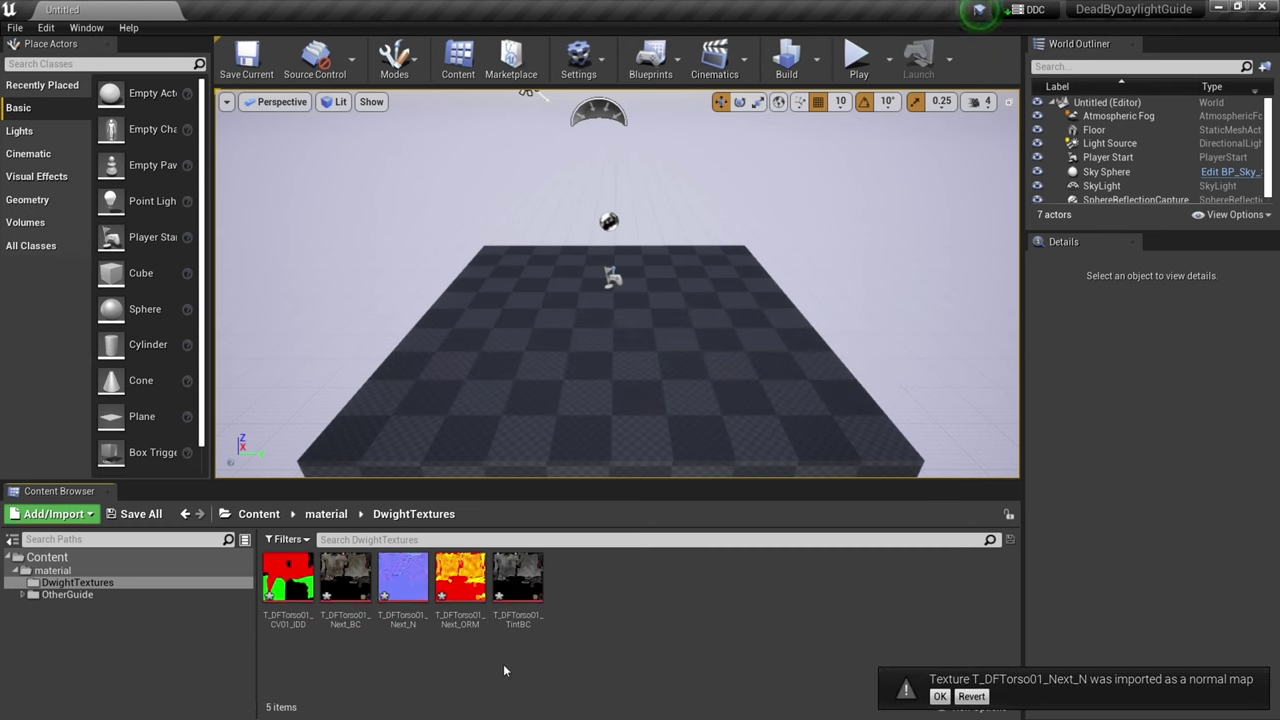
Open T_DFTorso01_CV01_IDD and T_DFTorso01_Next_ORM together for bulk editing in the Property Matrix
{"action": "left_click", "coordinate": [293, 628]}
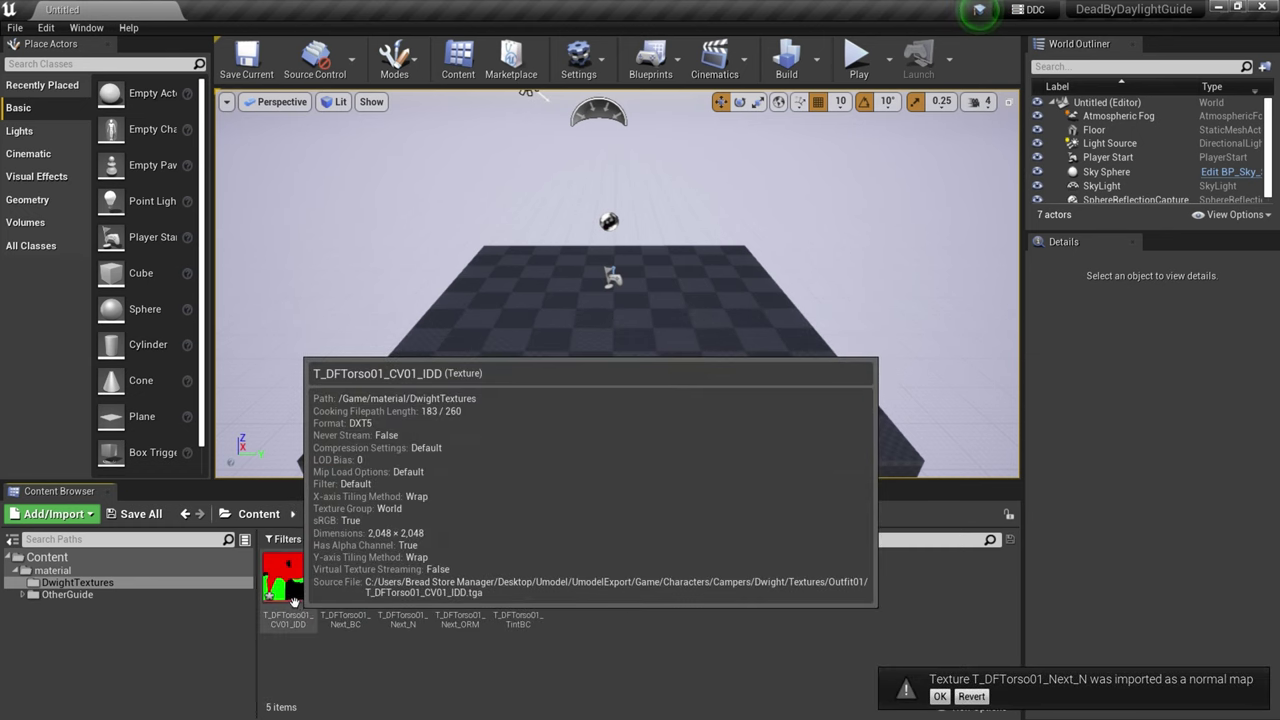
{"action": "left_click", "coordinate": [460, 585], "text": "ctrl"}
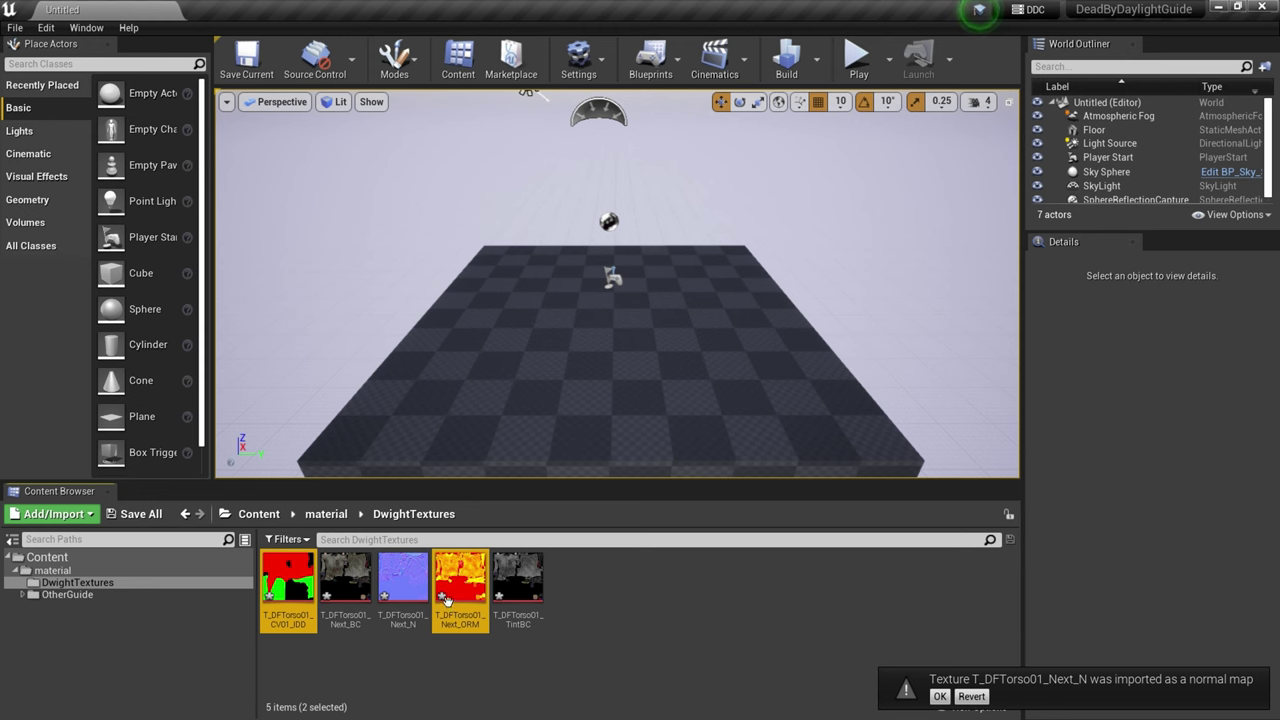
{"action": "right_click", "coordinate": [447, 598]}
{"action": "mouse_move", "coordinate": [624, 372]}
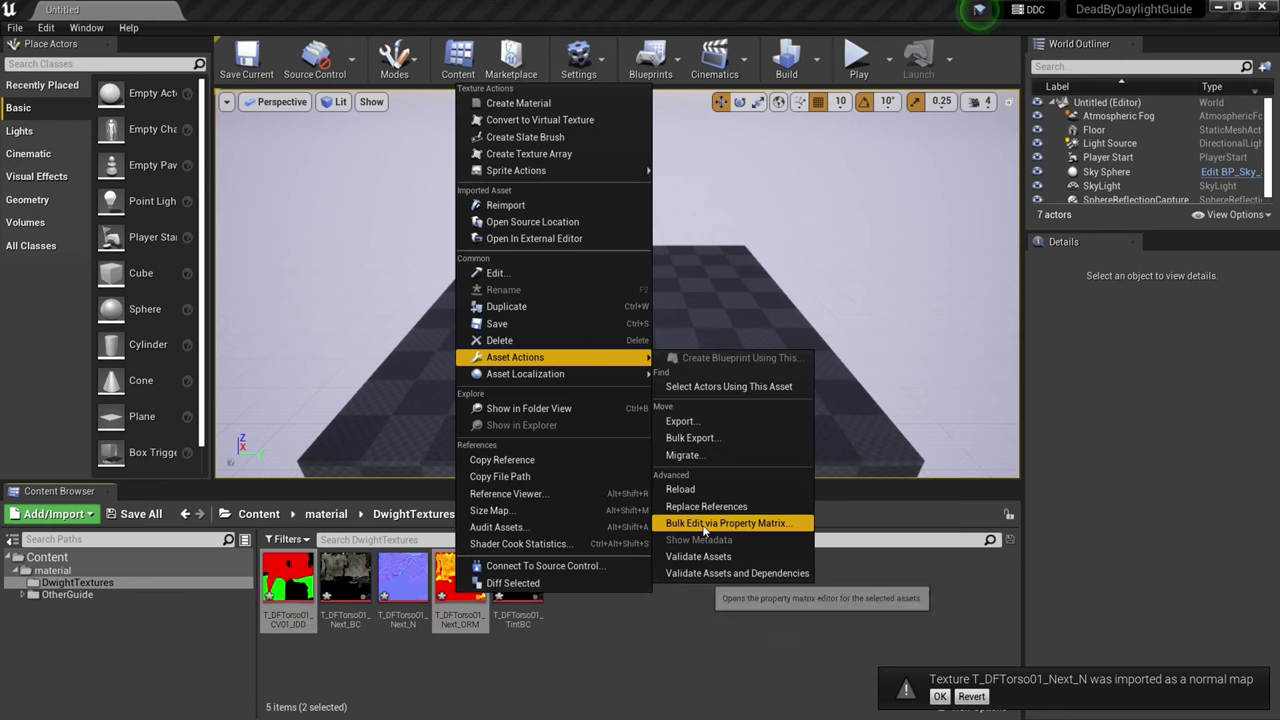
{"action": "left_click", "coordinate": [736, 522]}
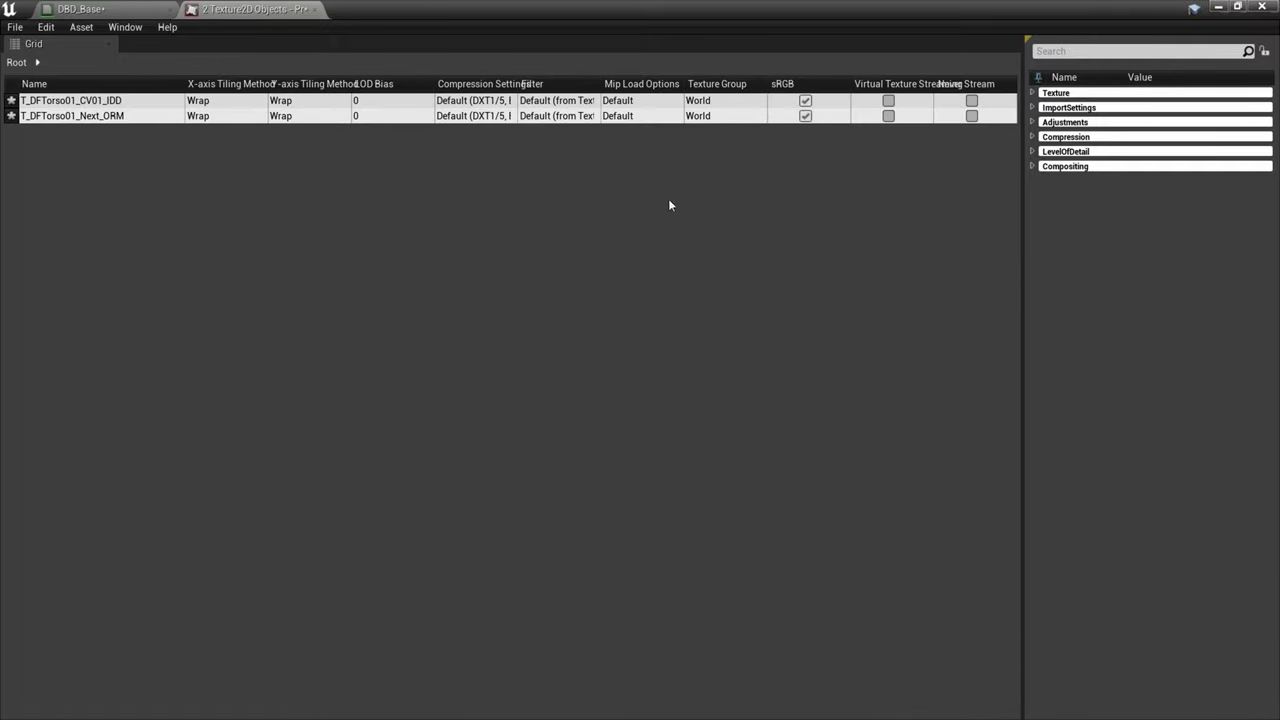
Disable sRGB for both textures, save them and close the Property Matrix
{"action": "left_click", "coordinate": [1034, 93]}
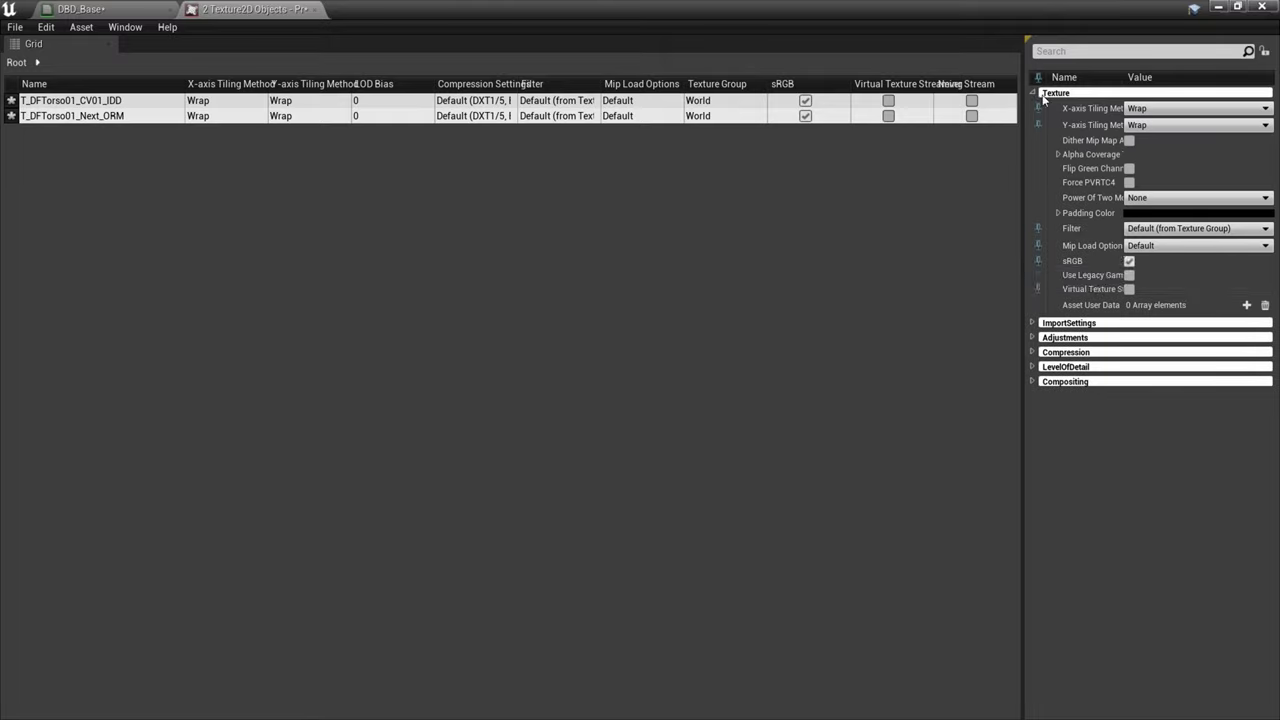
{"action": "left_click", "coordinate": [1129, 261]}
{"action": "left_click", "coordinate": [92, 116]}
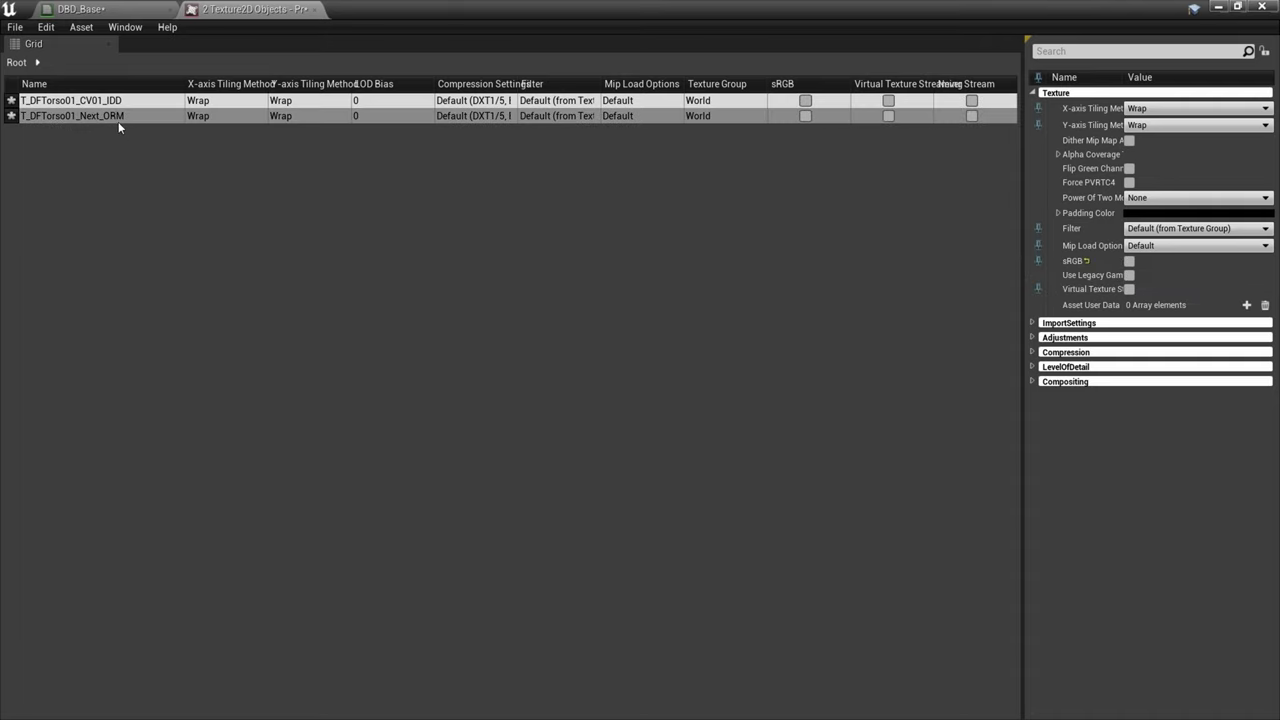
{"action": "left_click", "coordinate": [118, 121]}
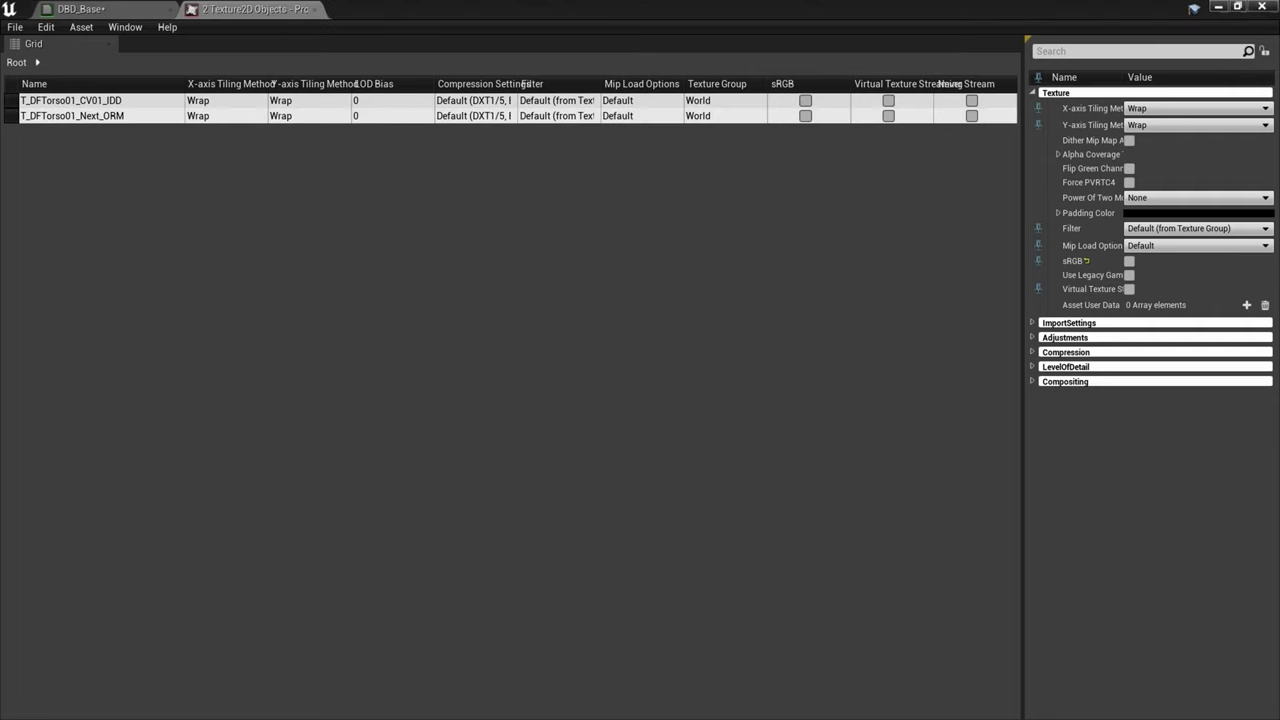
{"action": "left_click", "coordinate": [316, 9]}
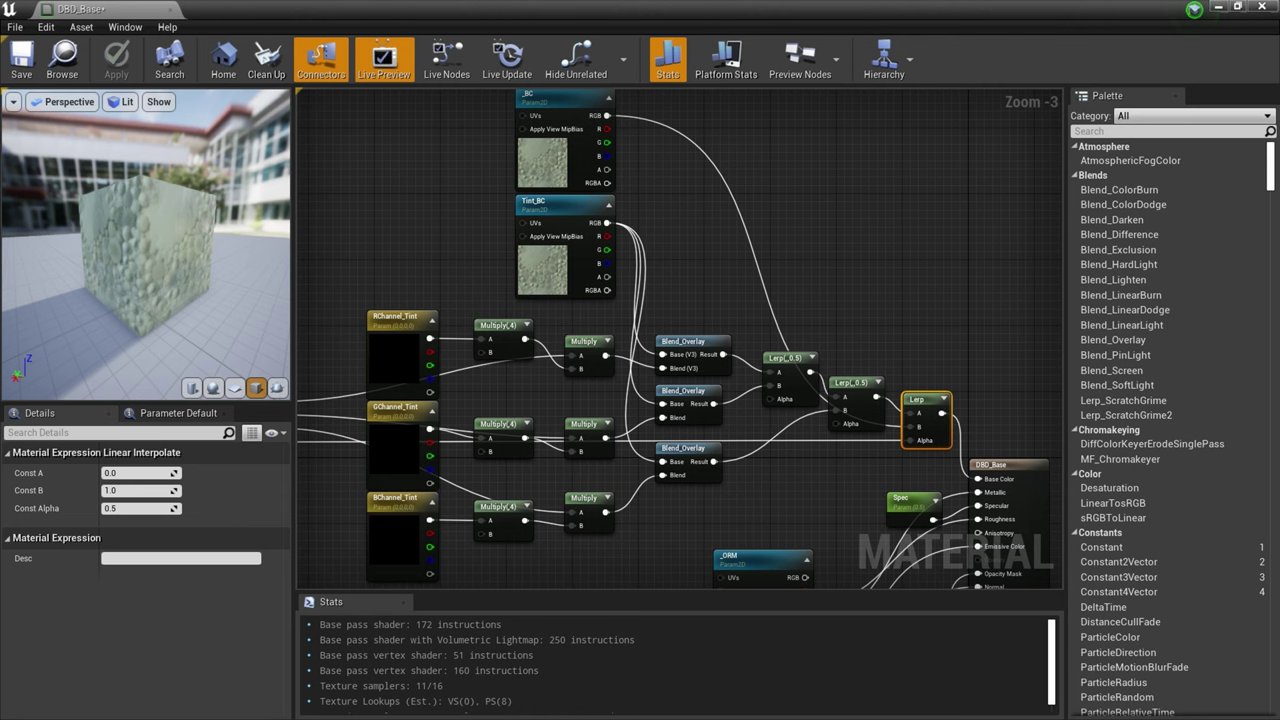
Check the sRGB setting of T_DFTorso01_Next_ORM, and close the texture and DBD_Base editors
{"action": "left_click", "coordinate": [1218, 8]}
{"action": "double_click", "coordinate": [458, 578]}
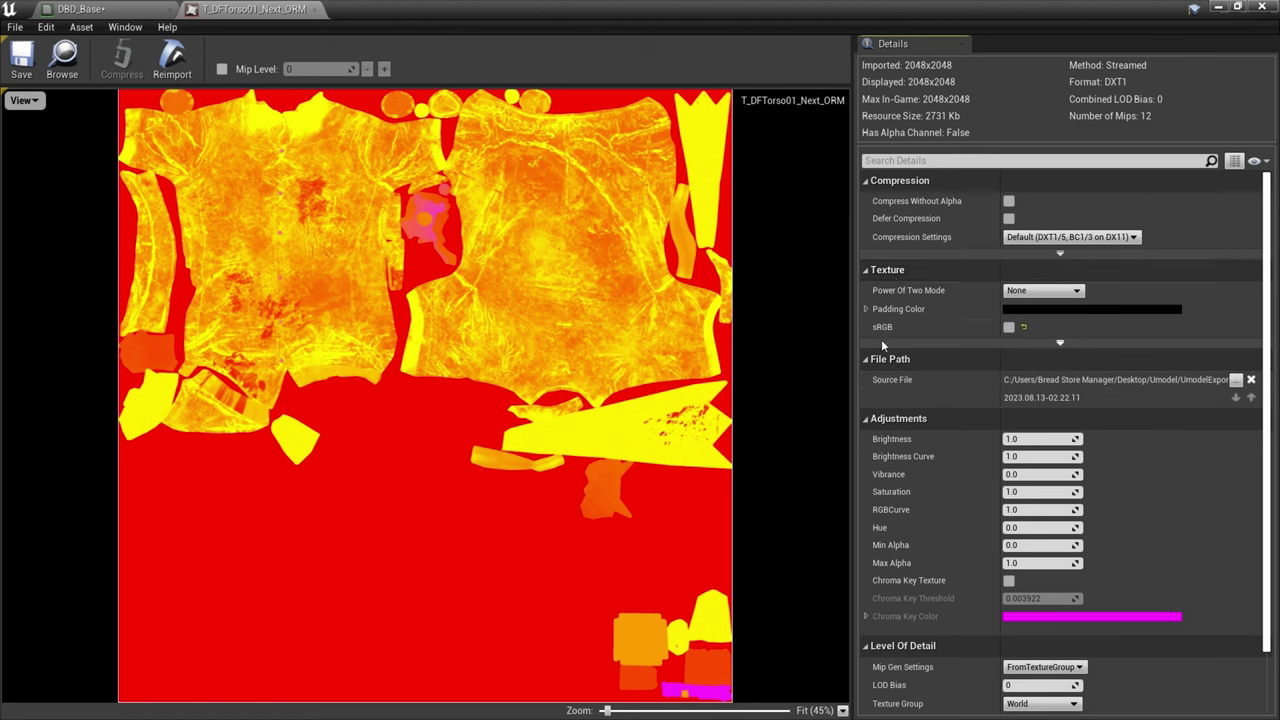
{"action": "left_click", "coordinate": [318, 10]}
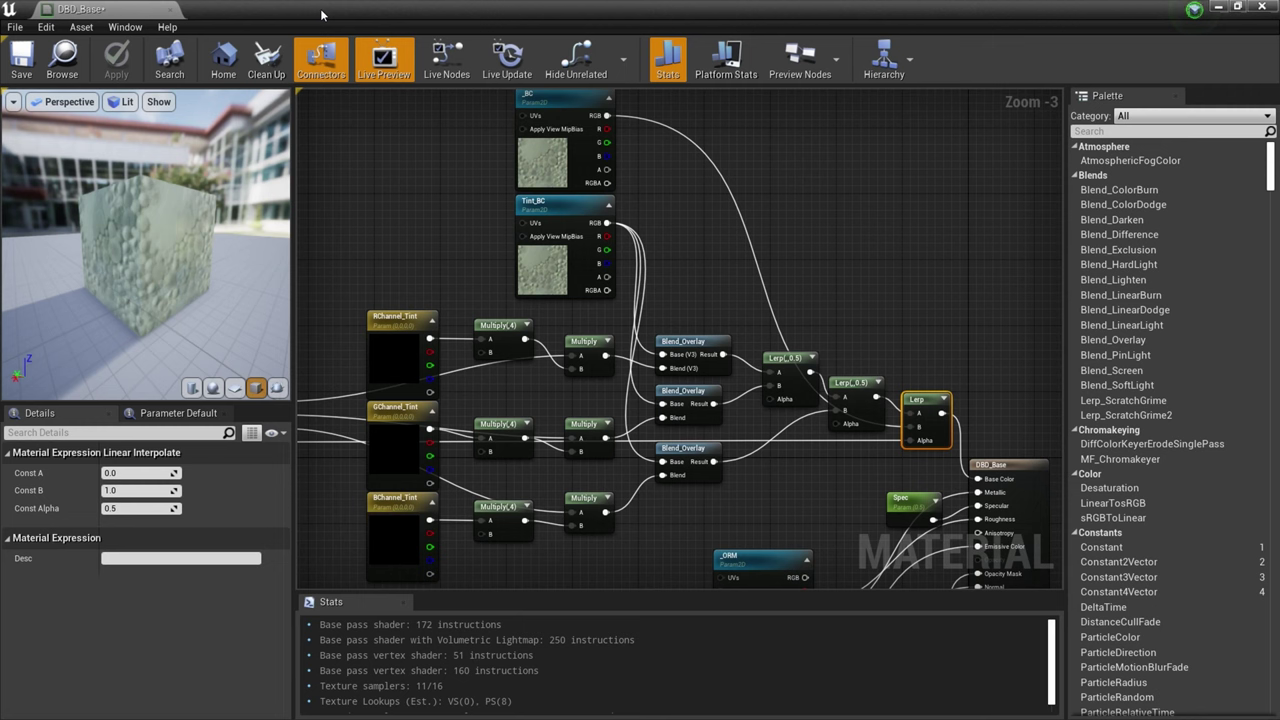
{"action": "left_click", "coordinate": [1262, 8]}
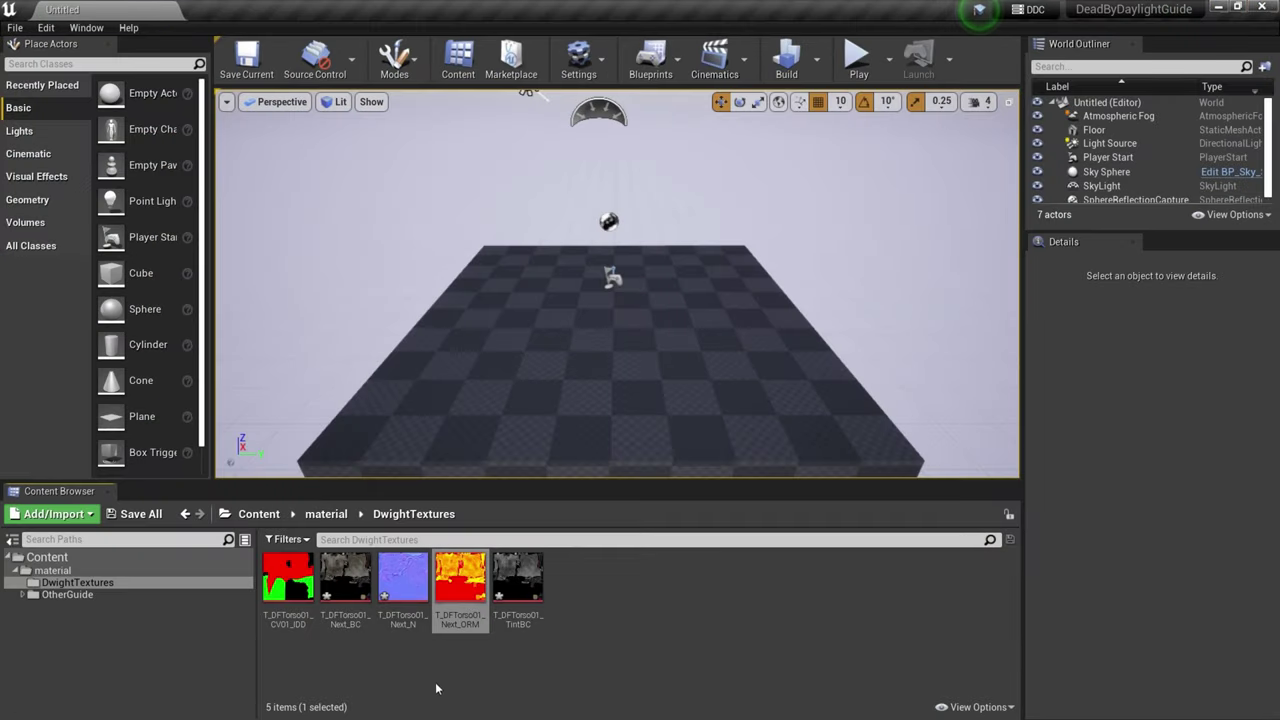
{"action": "right_click", "coordinate": [591, 614]}
{"action": "mouse_move", "coordinate": [726, 511]}
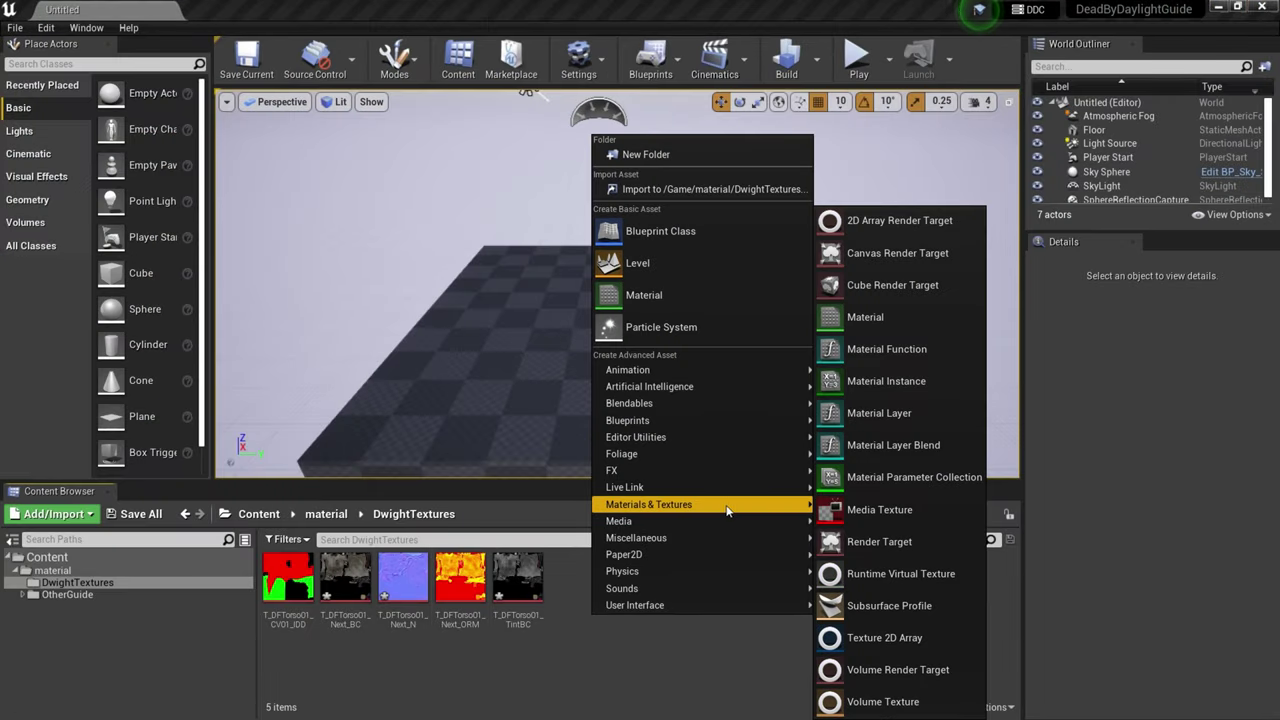
{"action": "left_click", "coordinate": [575, 606]}
Create a material instance named MI_DwightRecolor in the DwightTextures folder and open it
{"action": "right_click", "coordinate": [579, 606]}
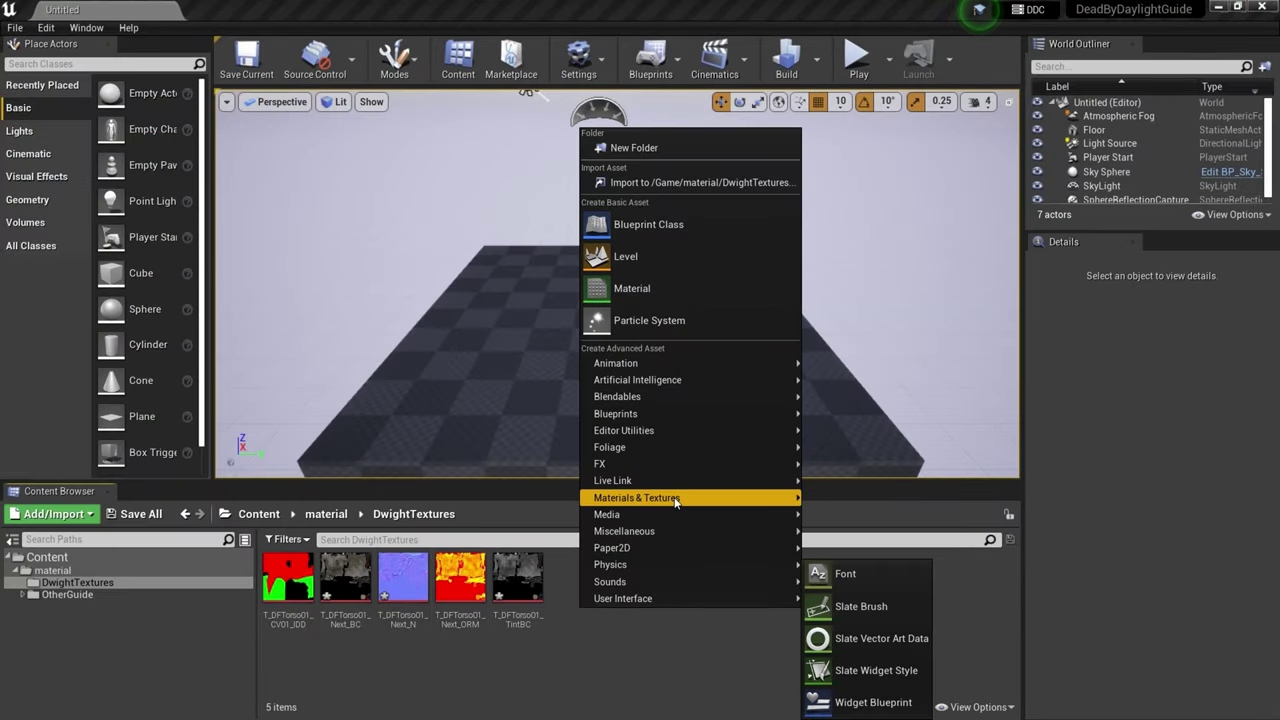
{"action": "mouse_move", "coordinate": [660, 497]}
{"action": "left_click", "coordinate": [860, 389]}
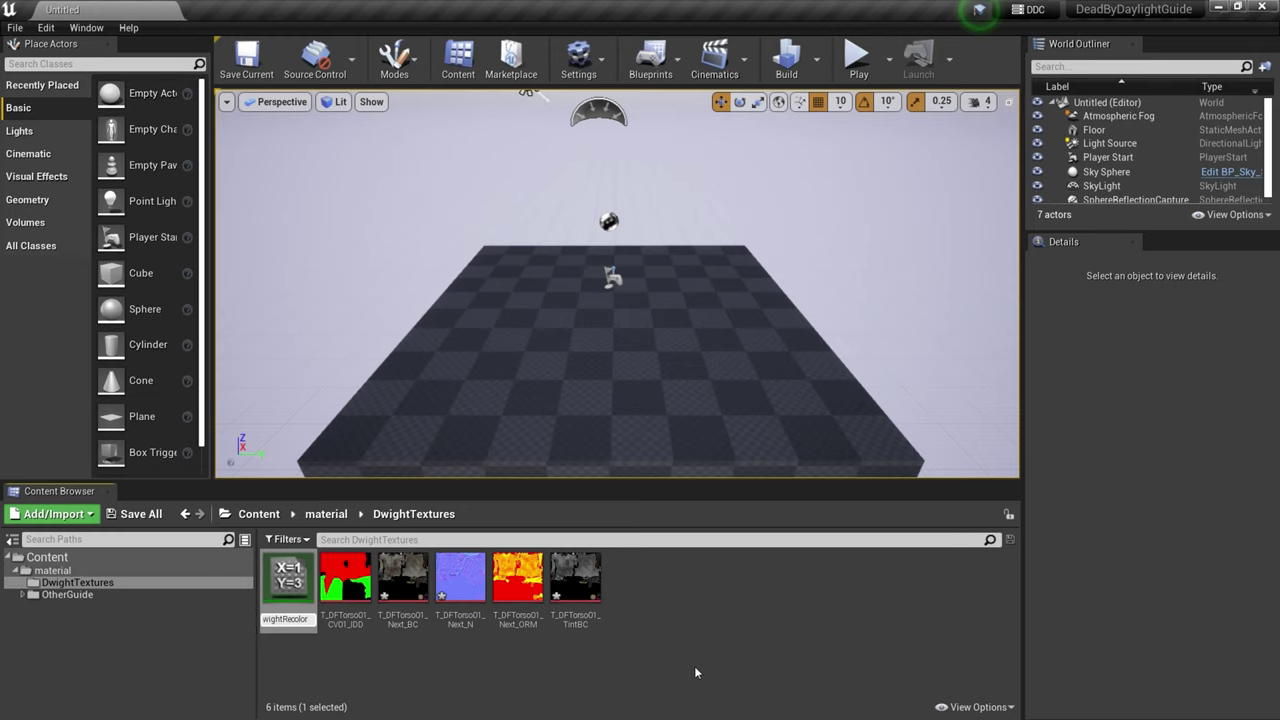
{"action": "key", "text": "Return"}
{"action": "key", "text": "Return"}
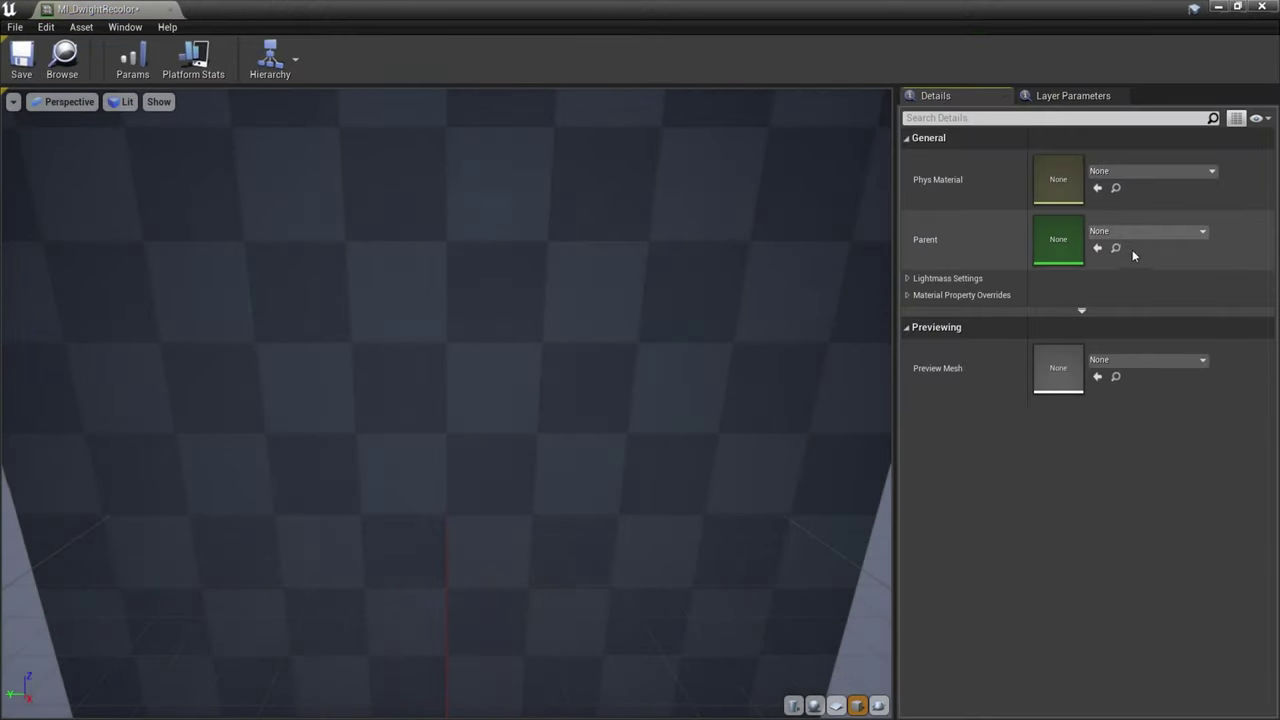
Set DBD_Base as the parent material of MI_DwightRecolor
{"action": "left_click", "coordinate": [1137, 236]}
{"action": "type", "text": "dbd"}
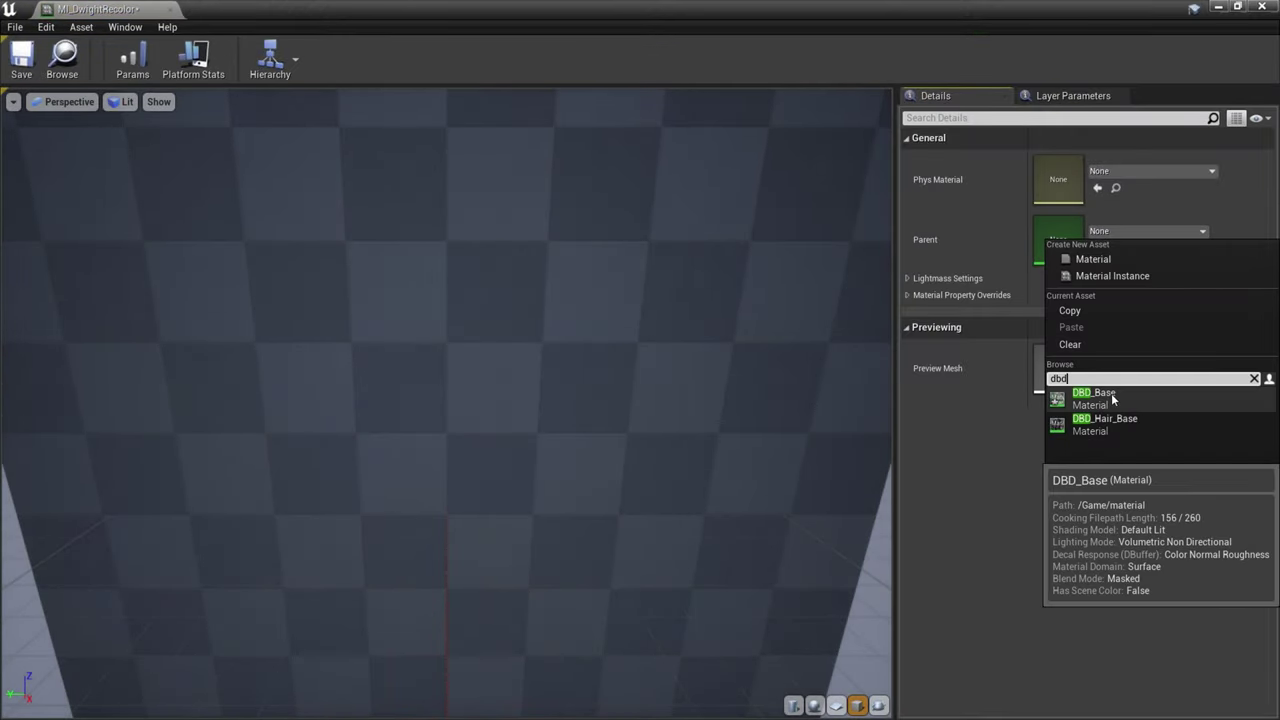
{"action": "left_click", "coordinate": [1098, 393]}
{"action": "mouse_move", "coordinate": [843, 460]}
{"action": "left_mouse_down"}
{"action": "mouse_move", "coordinate": [760, 461]}
{"action": "mouse_move", "coordinate": [843, 460]}
{"action": "left_mouse_up"}
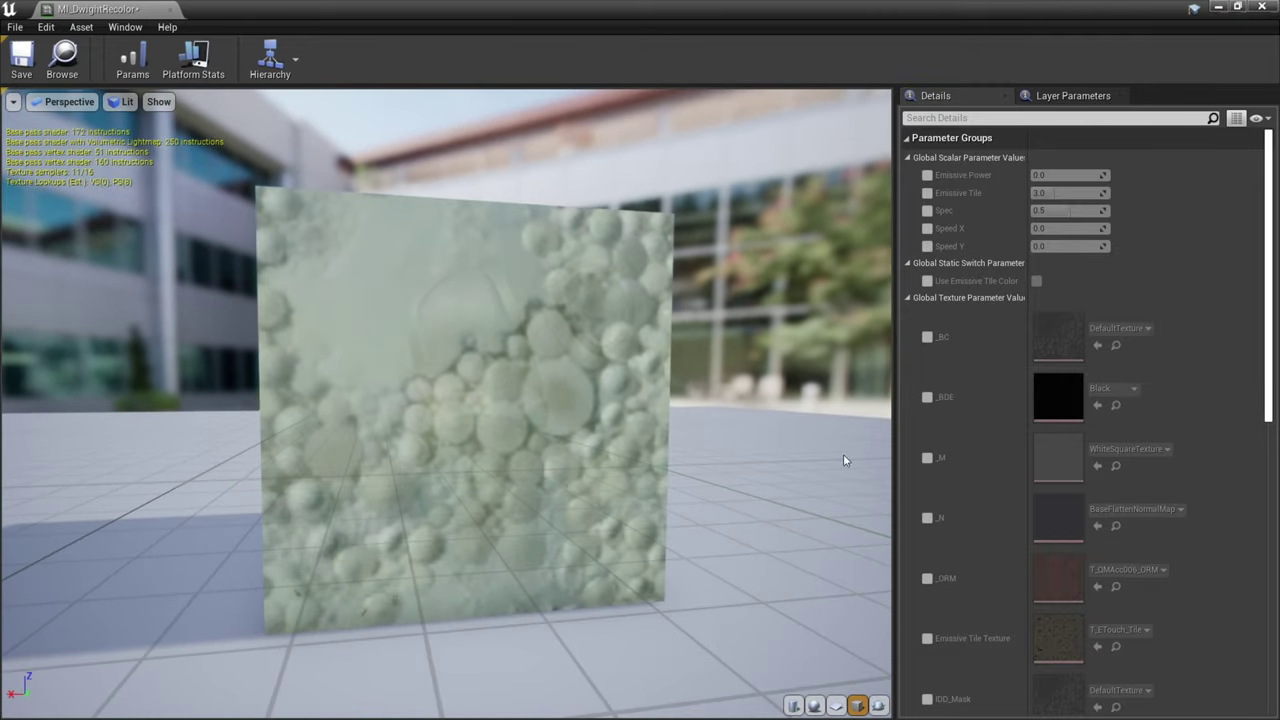
Enable the overrides for the _BC, _N, _ORM, IDD_Mask and Tint_BC texture parameters
{"action": "left_click", "coordinate": [927, 338]}
{"action": "left_click", "coordinate": [927, 517]}
{"action": "scroll", "coordinate": [929, 545], "scroll_direction": "down", "scroll_amount": 1}
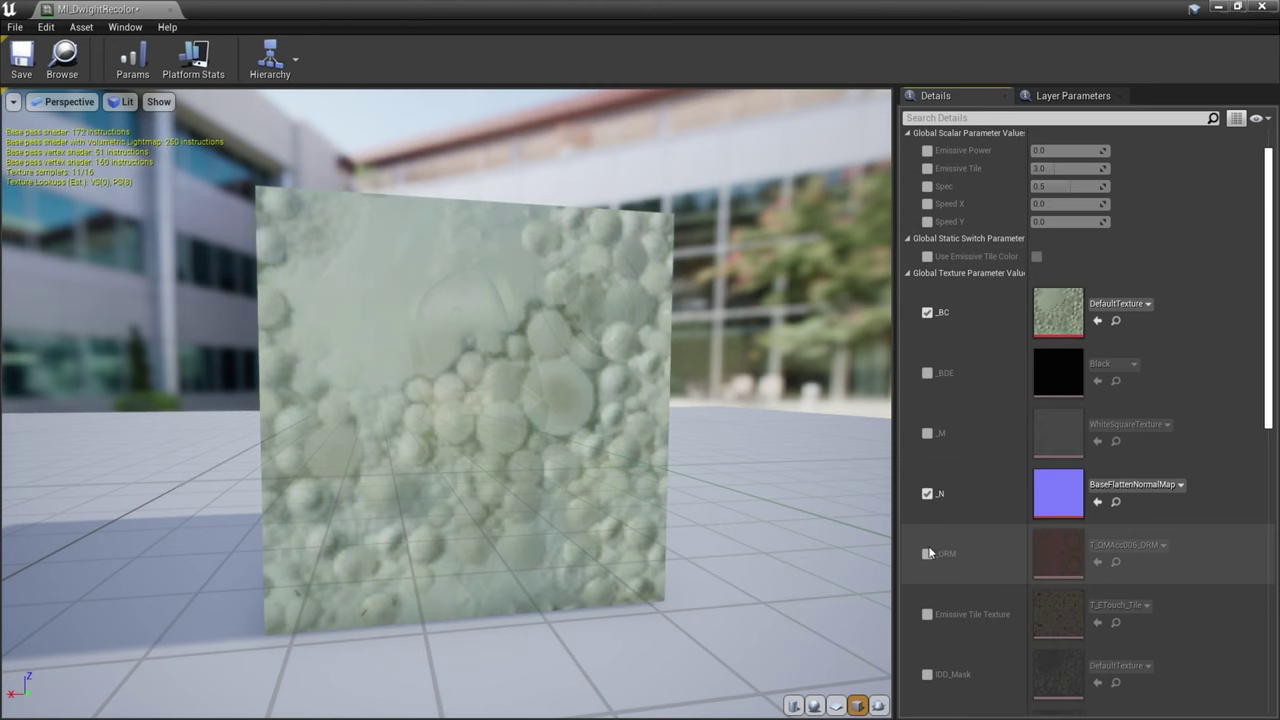
{"action": "left_click", "coordinate": [927, 553]}
{"action": "scroll", "coordinate": [928, 600], "scroll_direction": "down", "scroll_amount": 1}
{"action": "left_click", "coordinate": [927, 627]}
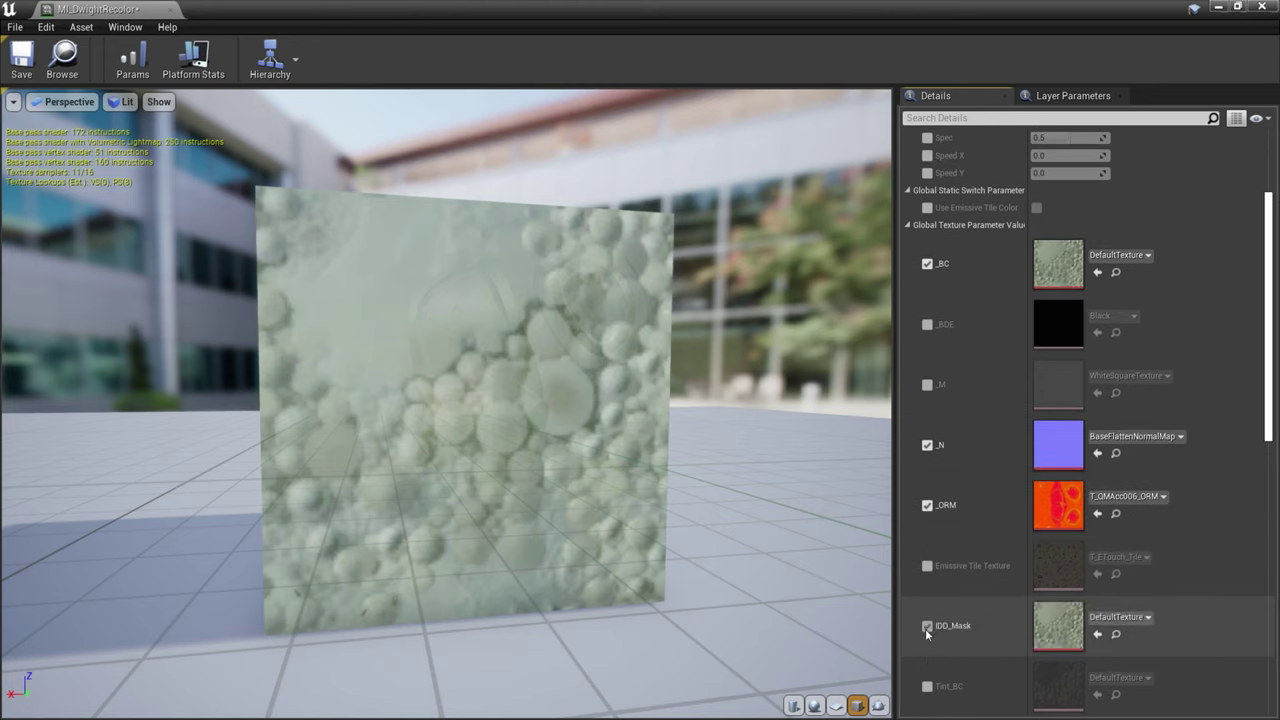
{"action": "scroll", "coordinate": [927, 633], "scroll_direction": "down", "scroll_amount": 1}
{"action": "left_click", "coordinate": [927, 597]}
{"action": "scroll", "coordinate": [995, 534], "scroll_direction": "up", "scroll_amount": 1}
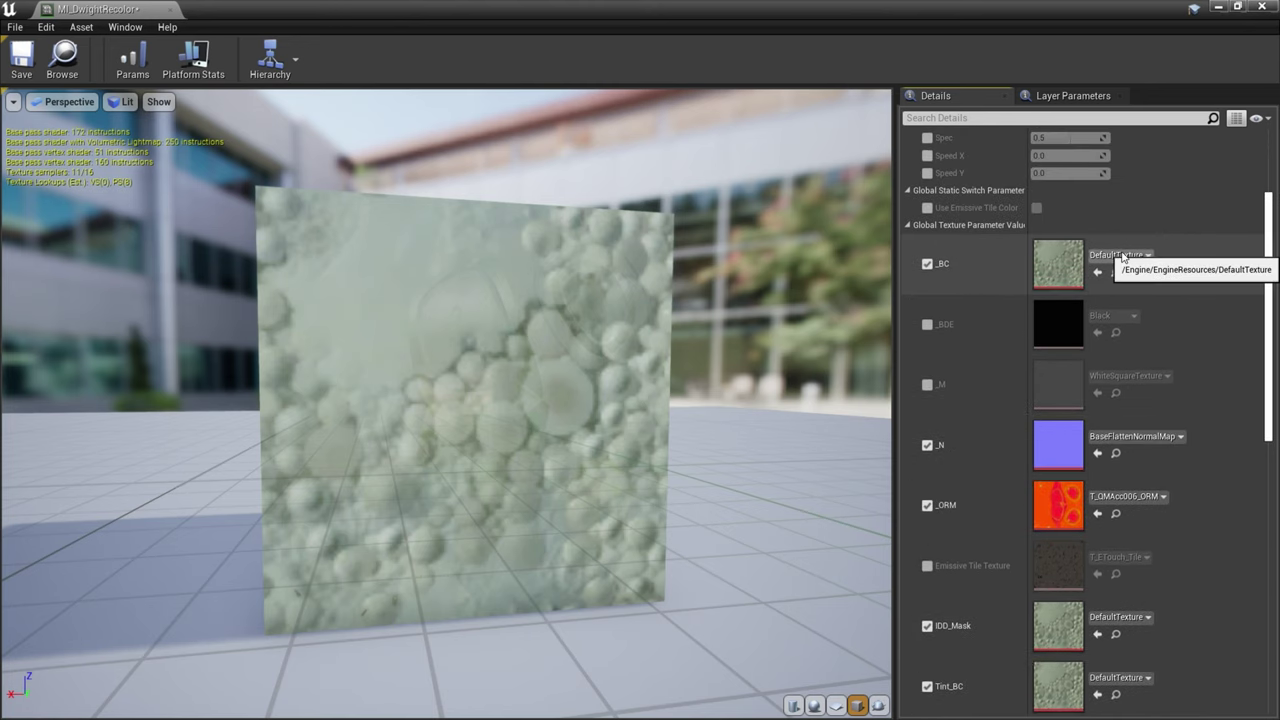
Assign T_DFTorso01_Next_BC to the _BC texture parameter
{"action": "left_click", "coordinate": [1118, 255]}
{"action": "type", "text": "DFToro"}
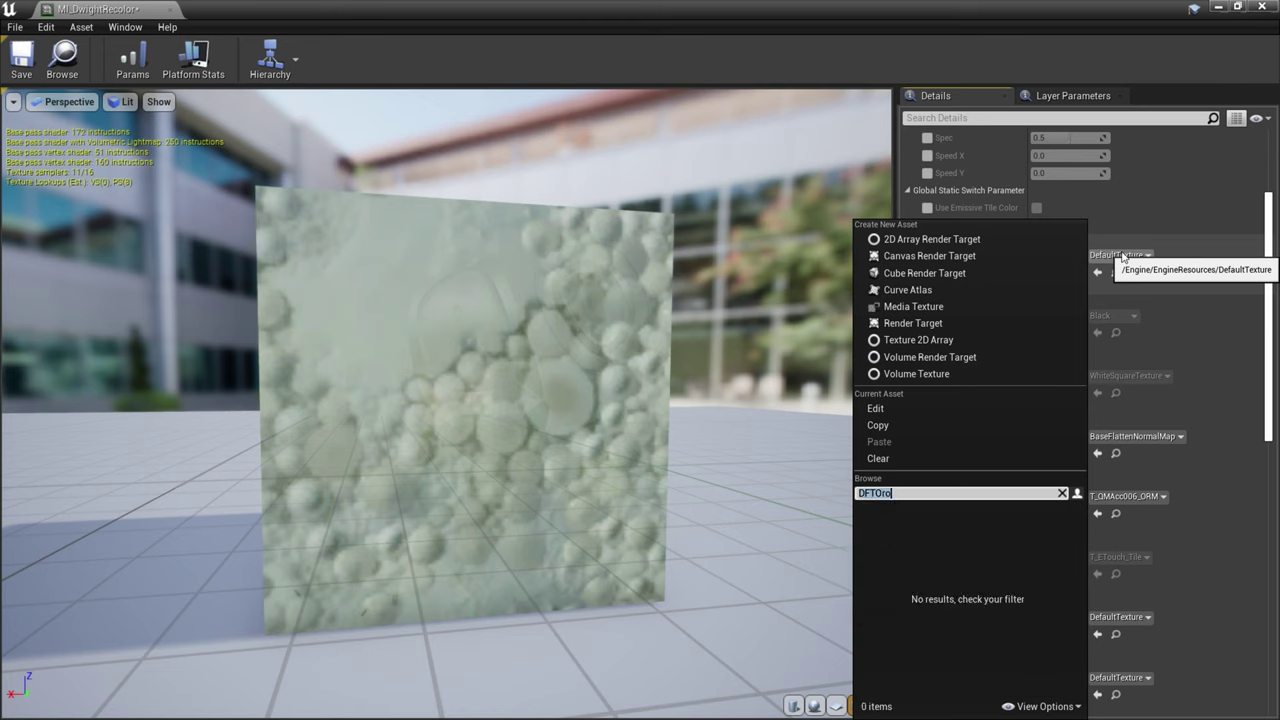
{"action": "key", "text": "BackSpace"}
{"action": "key", "text": "BackSpace"}
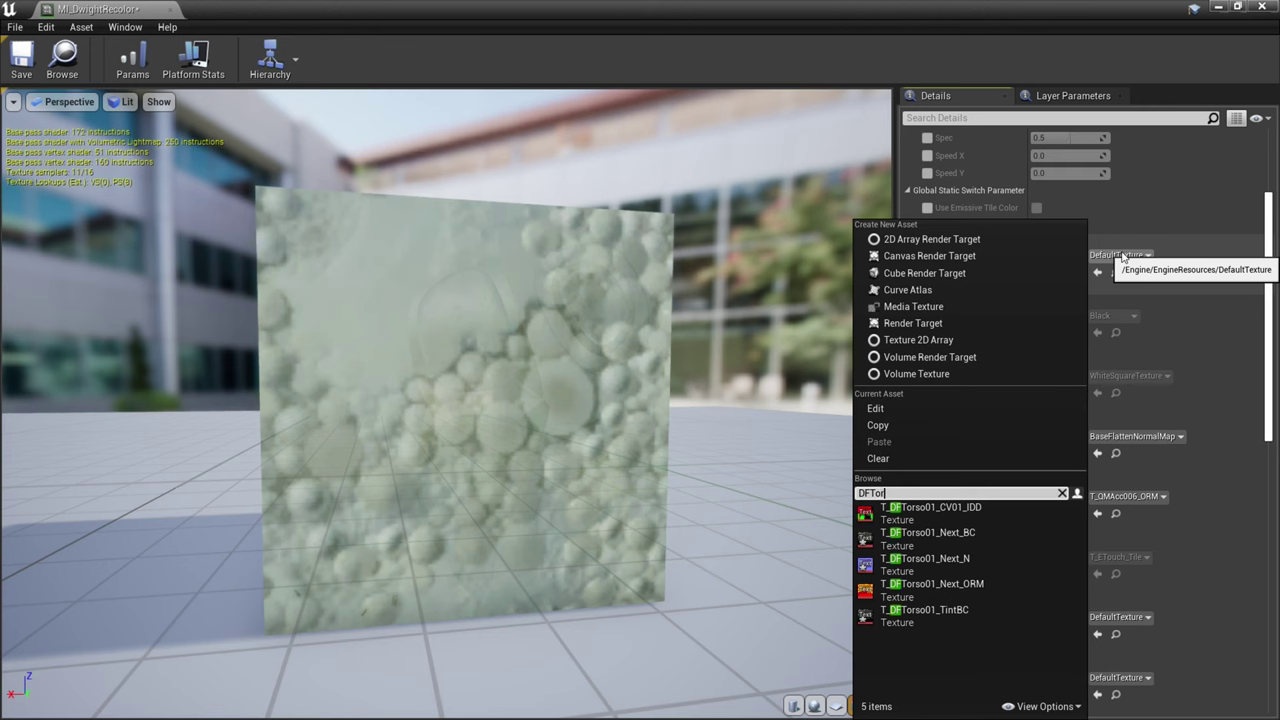
{"action": "left_click", "coordinate": [928, 534]}
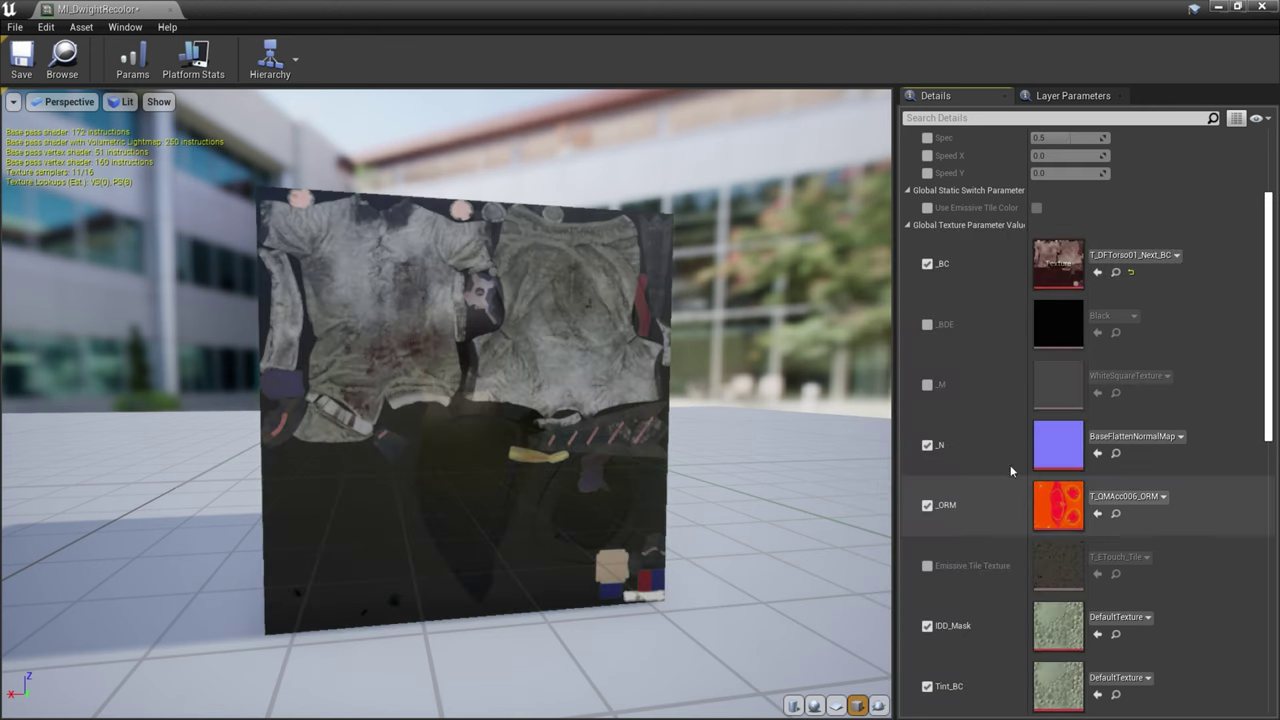
Assign T_DFTorso01_Next_N to the _N parameter and T_DFTorso01_Next_ORM to the _ORM parameter
{"action": "scroll", "coordinate": [1014, 404], "scroll_direction": "down", "scroll_amount": 1}
{"action": "left_click", "coordinate": [1125, 390]}
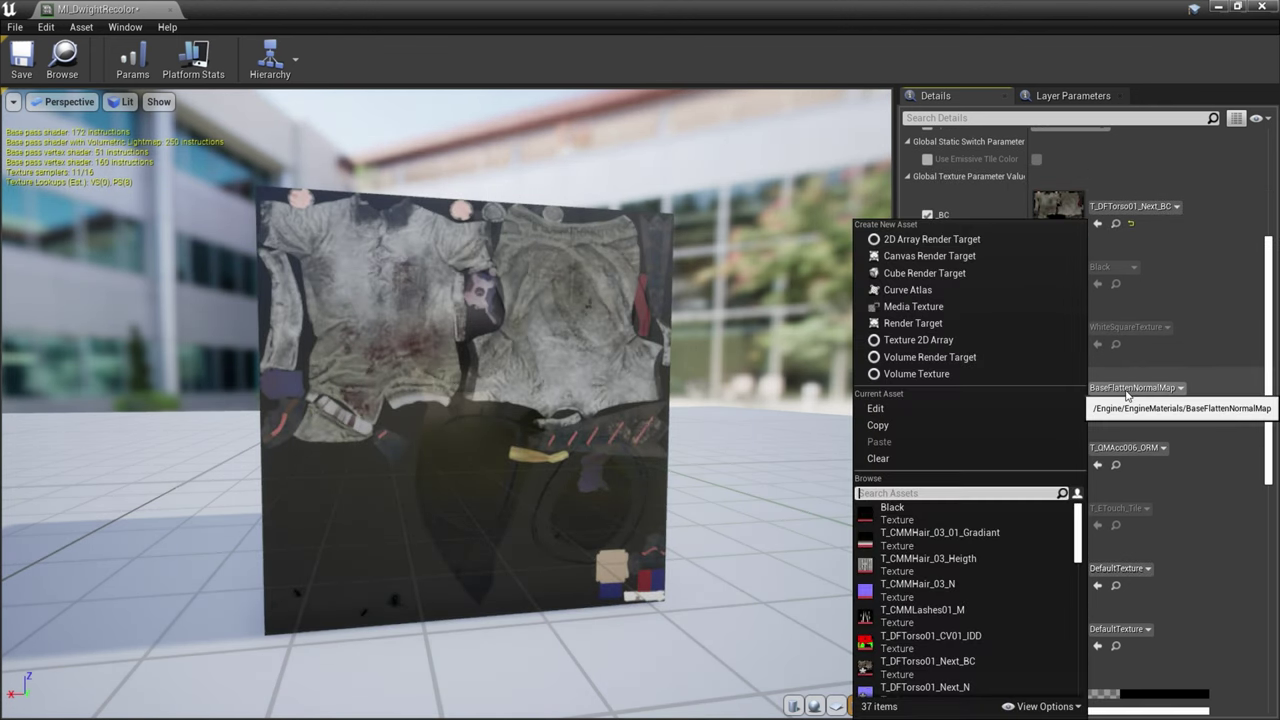
{"action": "type", "text": "DFTorso"}
{"action": "left_click", "coordinate": [981, 563]}
{"action": "left_click", "coordinate": [1148, 450]}
{"action": "type", "text": "DFTorso"}
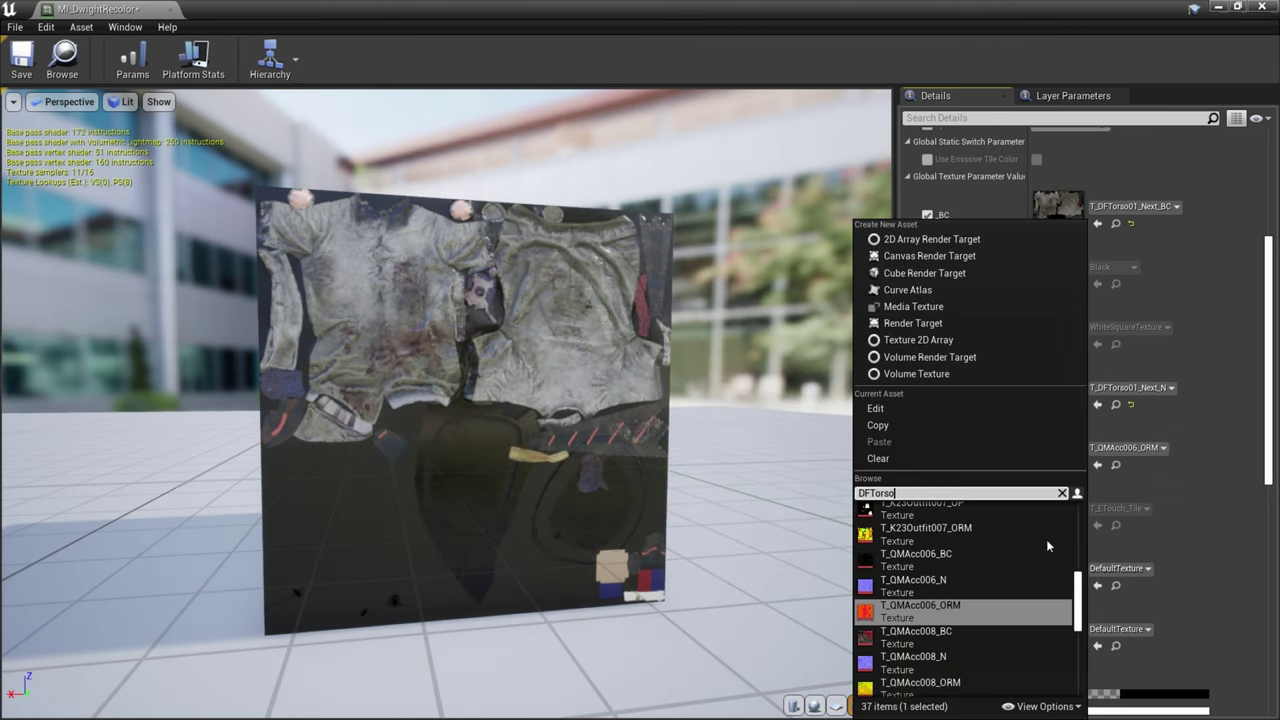
{"action": "left_click", "coordinate": [970, 583]}
{"action": "scroll", "coordinate": [870, 557], "scroll_direction": "up", "scroll_amount": 2}
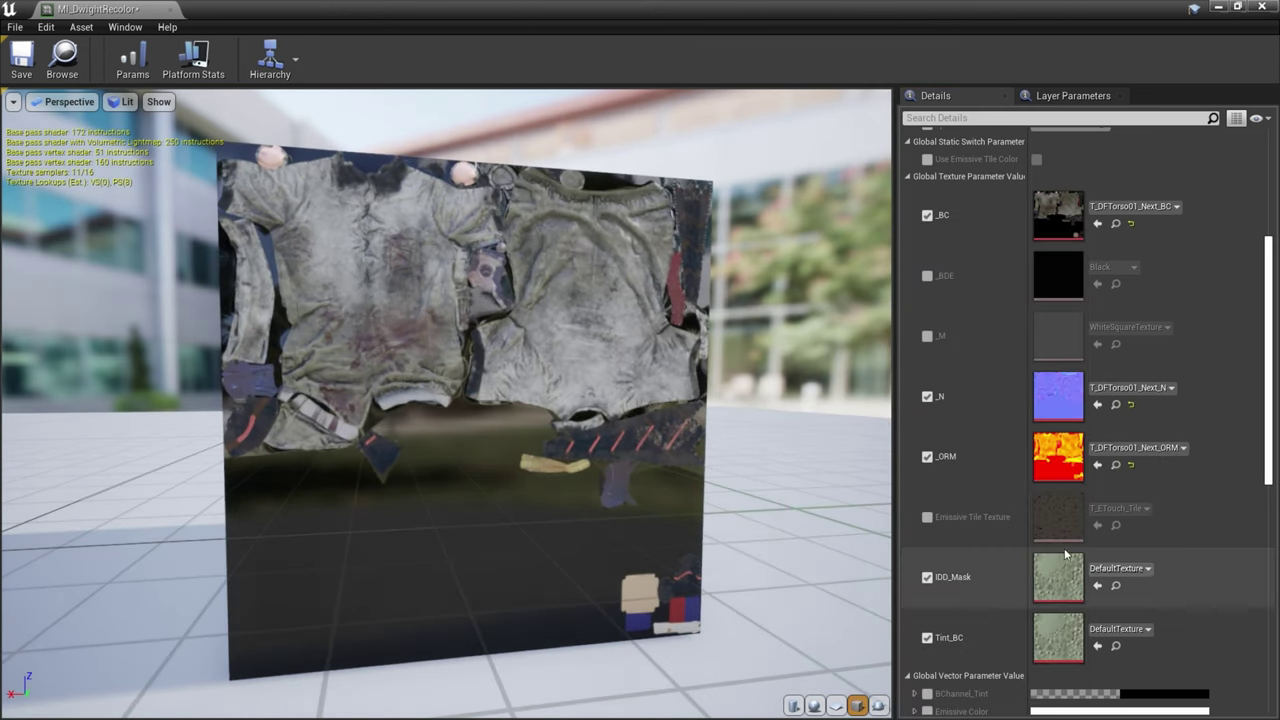
Assign T_DFTorso01_CV01_IDD to IDD_Mask and T_DFTorso01_TintBC to Tint_BC, and inspect the preview cube
{"action": "scroll", "coordinate": [1130, 550], "scroll_direction": "down", "scroll_amount": 1}
{"action": "left_click", "coordinate": [1130, 549]}
{"action": "type", "text": "DFTorso"}
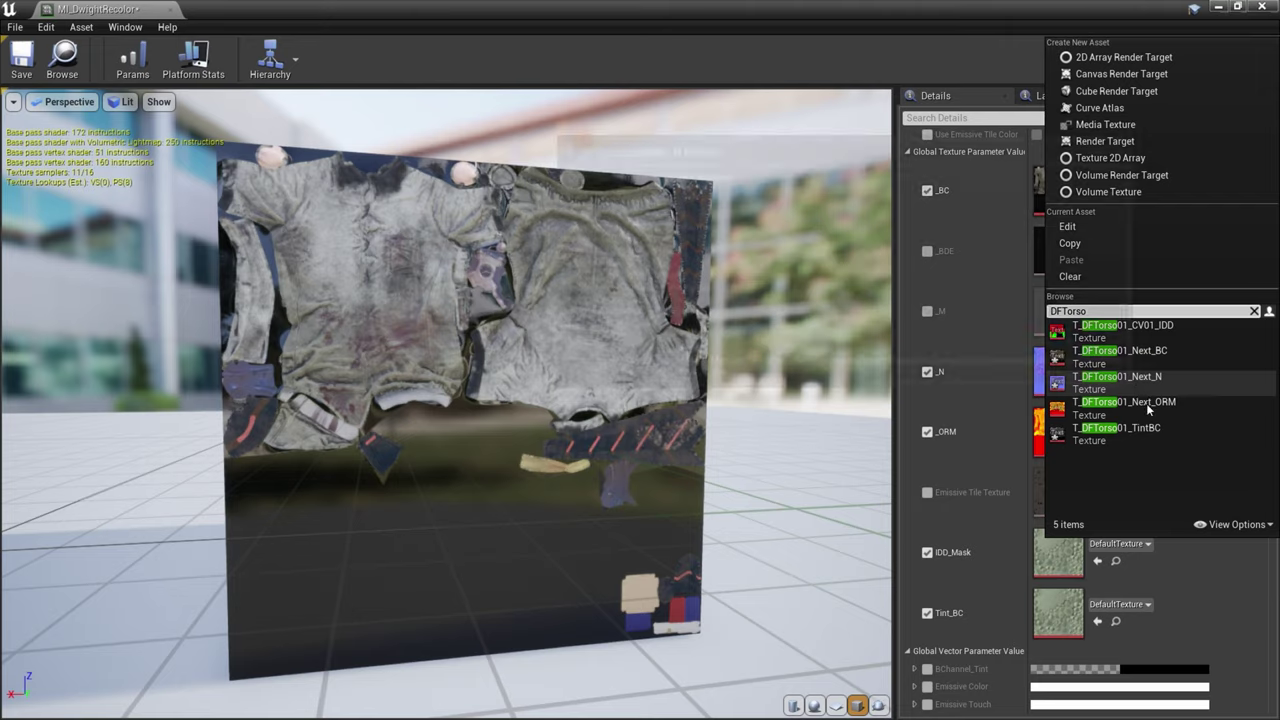
{"action": "left_click", "coordinate": [1162, 338]}
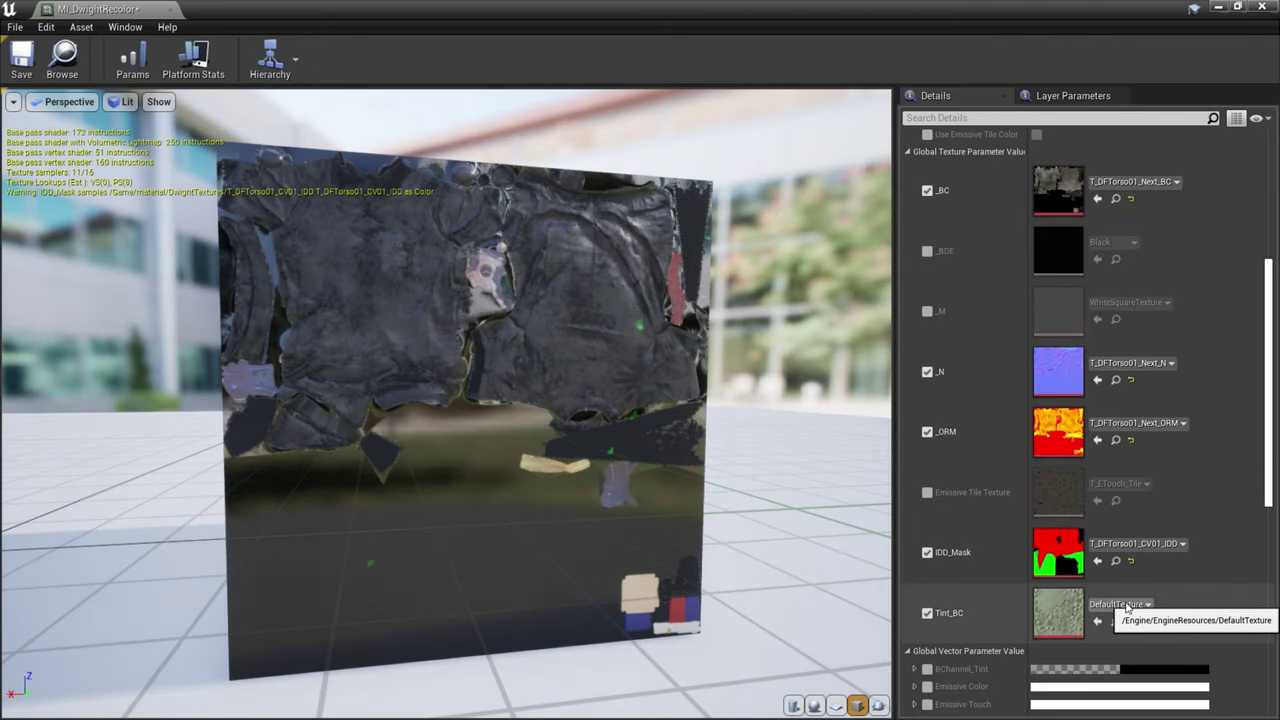
{"action": "left_click", "coordinate": [1127, 606]}
{"action": "type", "text": "DFTorso"}
{"action": "left_click", "coordinate": [1146, 493]}
{"action": "left_click_drag", "start_coordinate": [672, 466], "coordinate": [634, 390]}
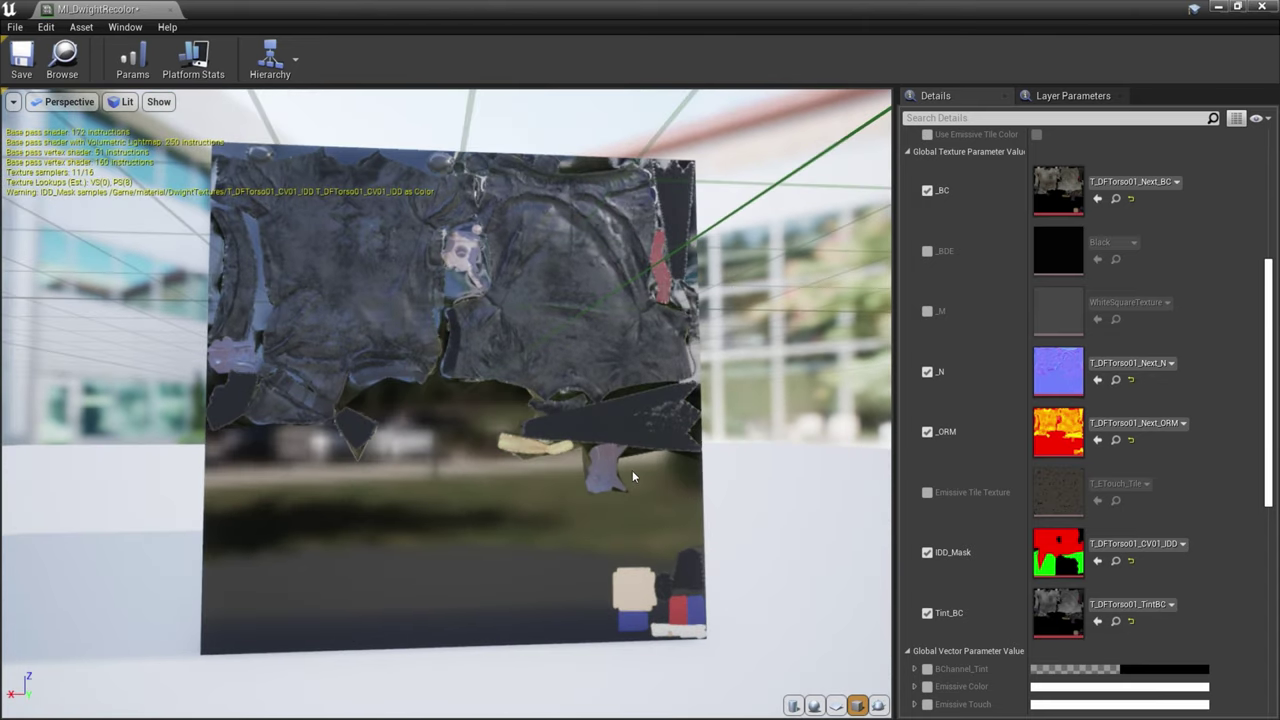
Enable the overrides for the RChannel_Tint, GChannel_Tint and BChannel_Tint vector parameters
{"action": "scroll", "coordinate": [636, 437], "scroll_direction": "down", "scroll_amount": 2}
{"action": "scroll", "coordinate": [1010, 537], "scroll_direction": "down", "scroll_amount": 3}
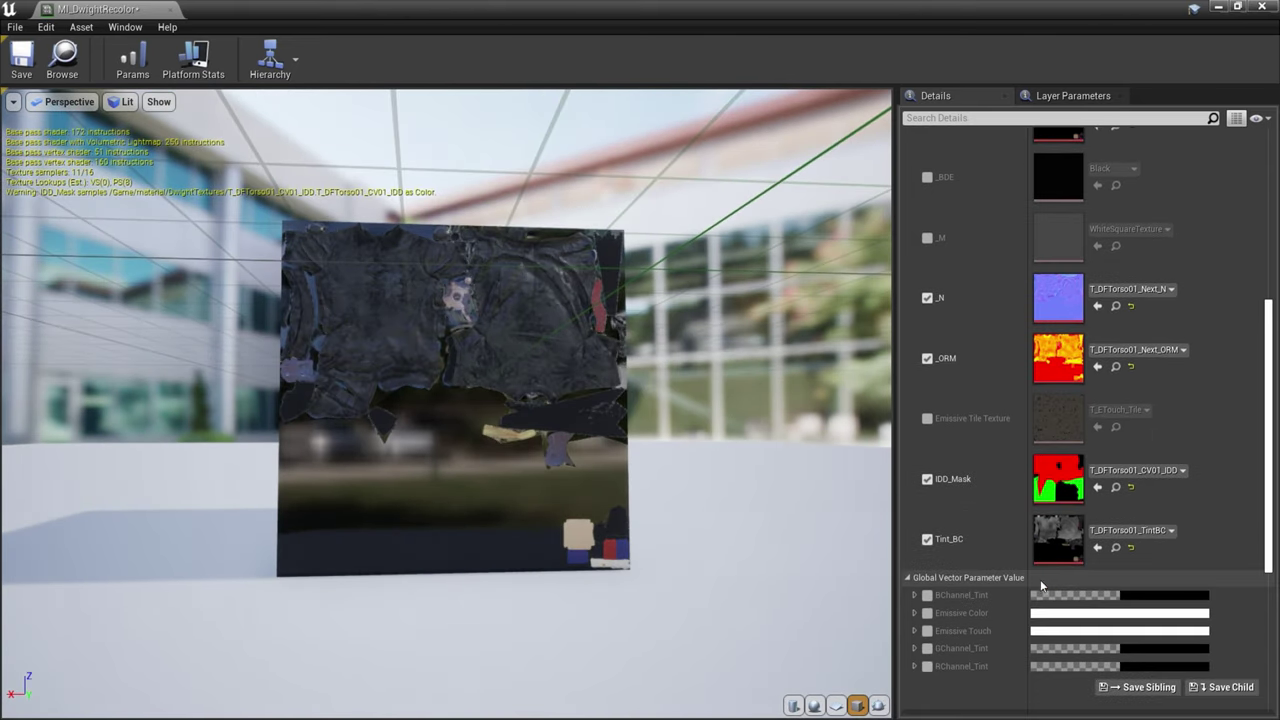
{"action": "scroll", "coordinate": [686, 527], "scroll_direction": "up", "scroll_amount": 3}
{"action": "left_click", "coordinate": [927, 617]}
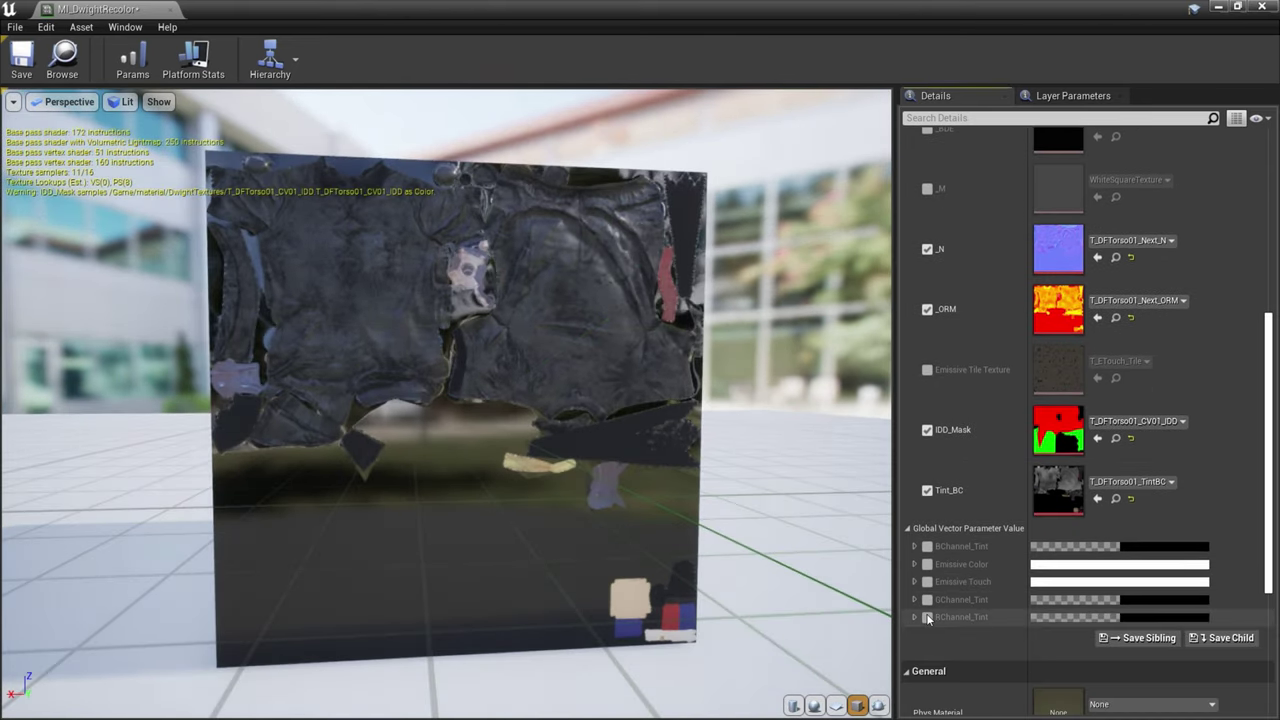
{"action": "left_click", "coordinate": [927, 599]}
{"action": "left_click", "coordinate": [927, 546]}
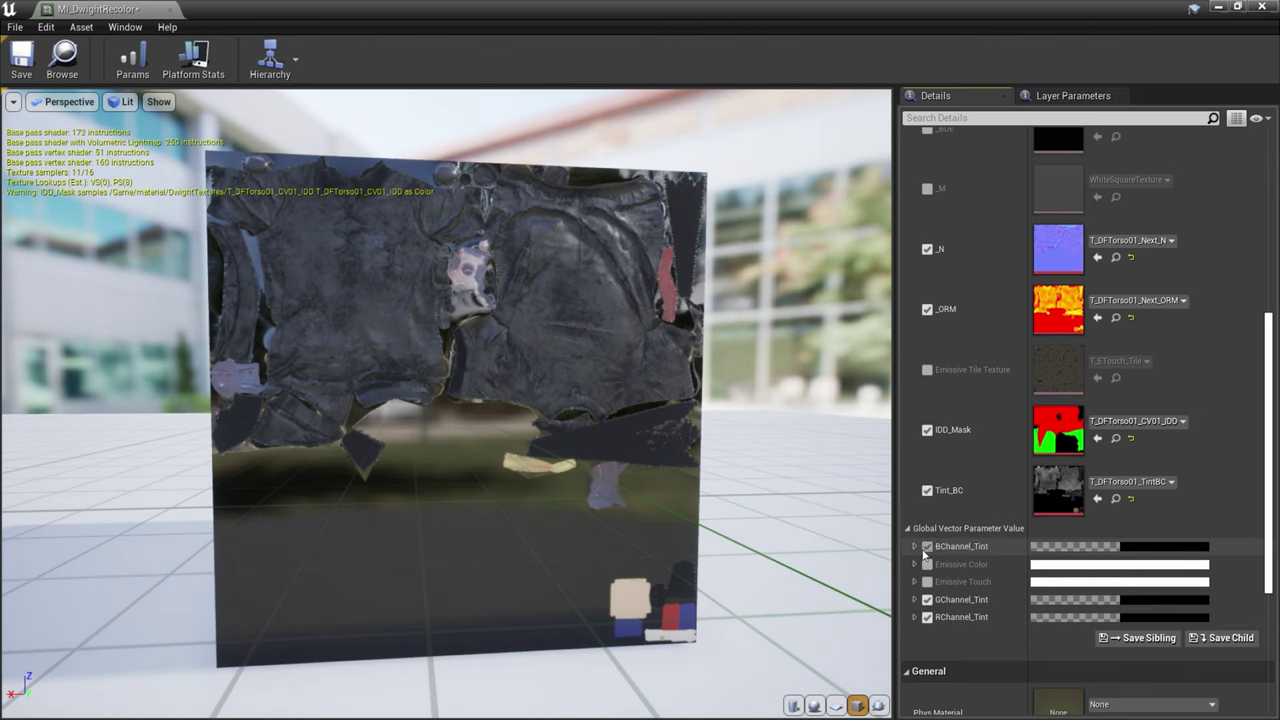
Set RChannel_Tint to a bright saturated orange with an alpha of 1.0
{"action": "left_click", "coordinate": [1055, 618]}
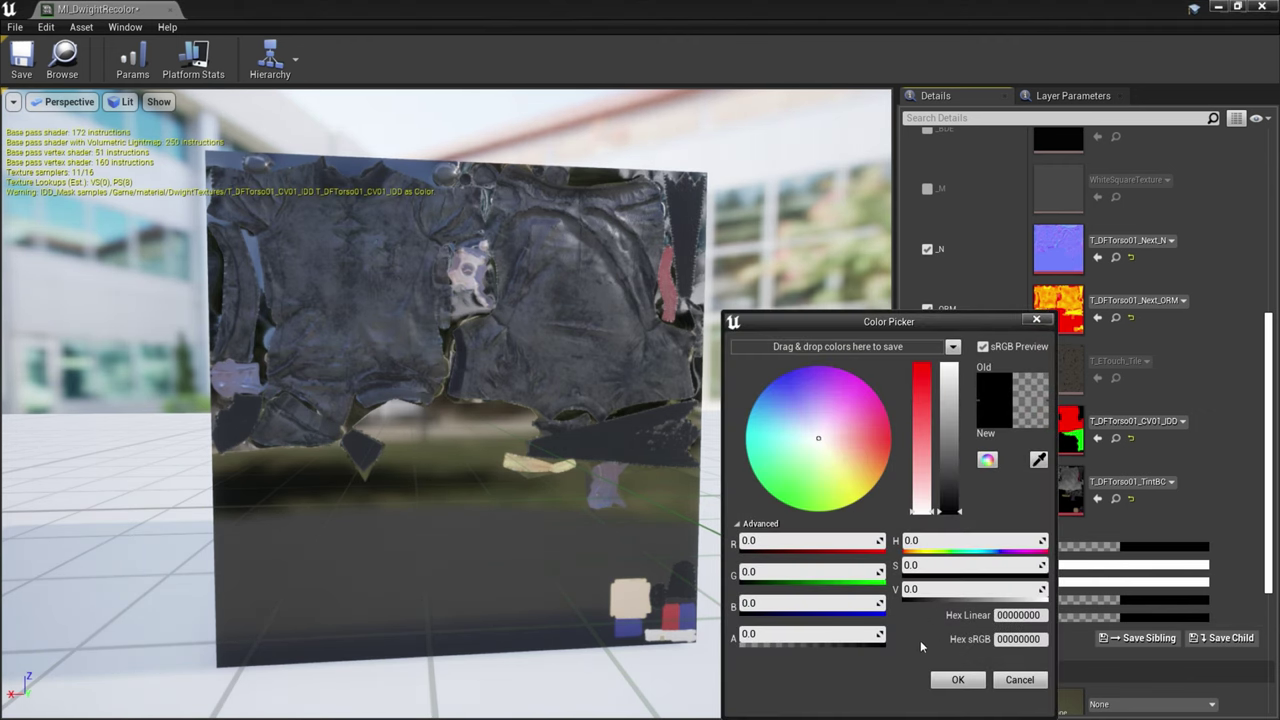
{"action": "left_click_drag", "start_coordinate": [762, 634], "coordinate": [886, 634]}
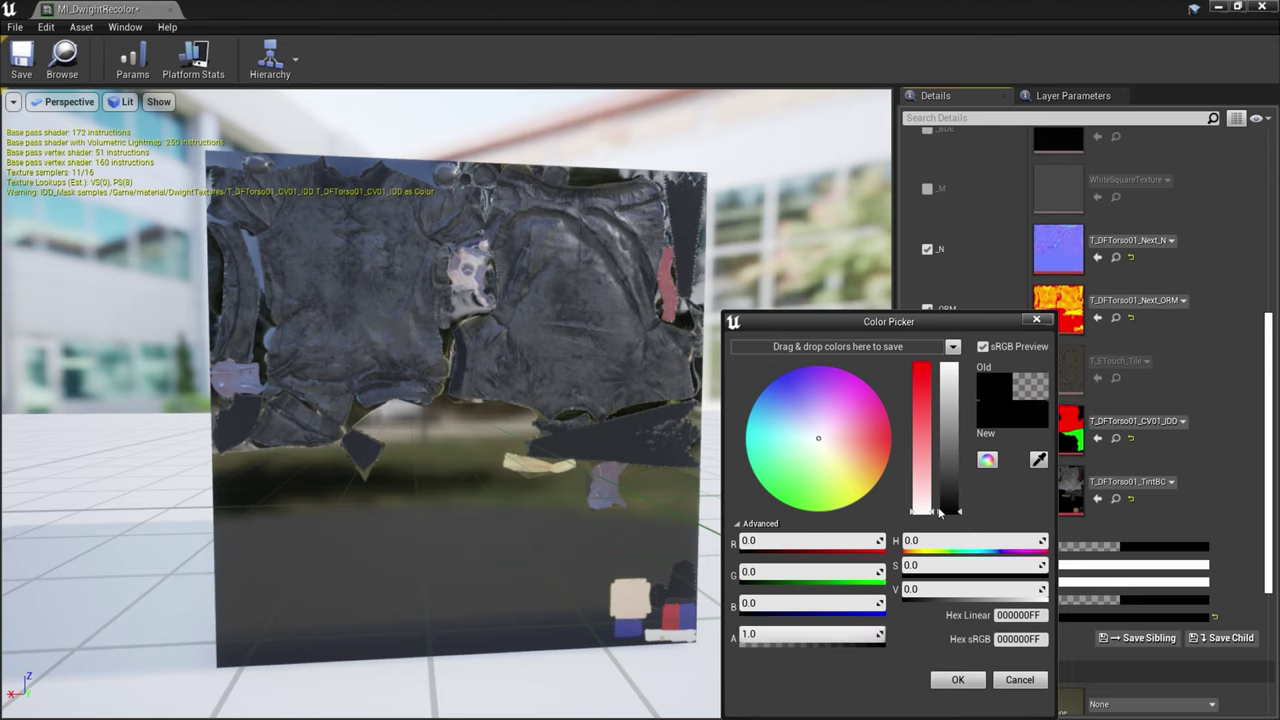
{"action": "left_click_drag", "start_coordinate": [940, 512], "coordinate": [953, 379]}
{"action": "left_click_drag", "start_coordinate": [877, 425], "coordinate": [929, 465]}
{"action": "left_click", "coordinate": [953, 680]}
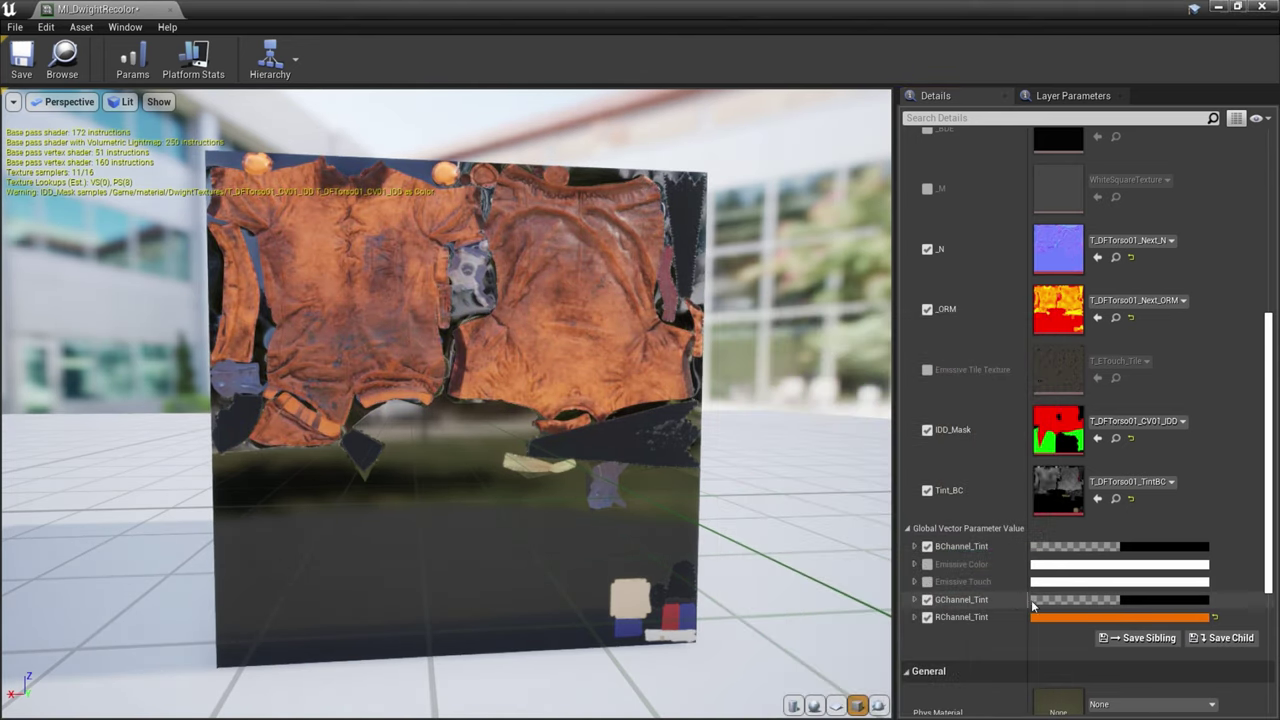
Set GChannel_Tint to a full-brightness cyan, about R 0.0, G 0.93, B 1.0, with an alpha of 1.0
{"action": "left_click", "coordinate": [1050, 601]}
{"action": "left_click_drag", "start_coordinate": [940, 478], "coordinate": [947, 273]}
{"action": "left_click_drag", "start_coordinate": [786, 636], "coordinate": [932, 636]}
{"action": "left_click_drag", "start_coordinate": [756, 440], "coordinate": [717, 433]}
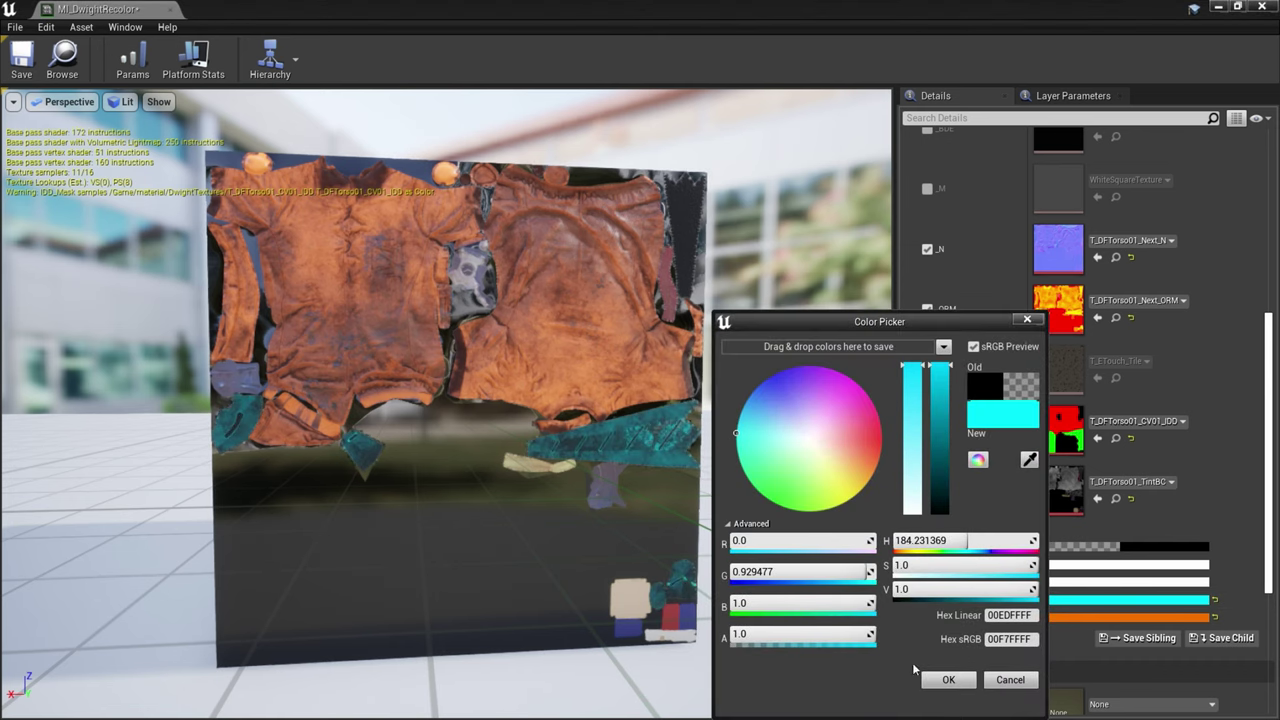
{"action": "left_click", "coordinate": [945, 680]}
Set BChannel_Tint to magenta, about R 1.0, G 0.0, B 0.81, alpha 1.0, and inspect the tinted preview cube
{"action": "left_click", "coordinate": [1150, 546]}
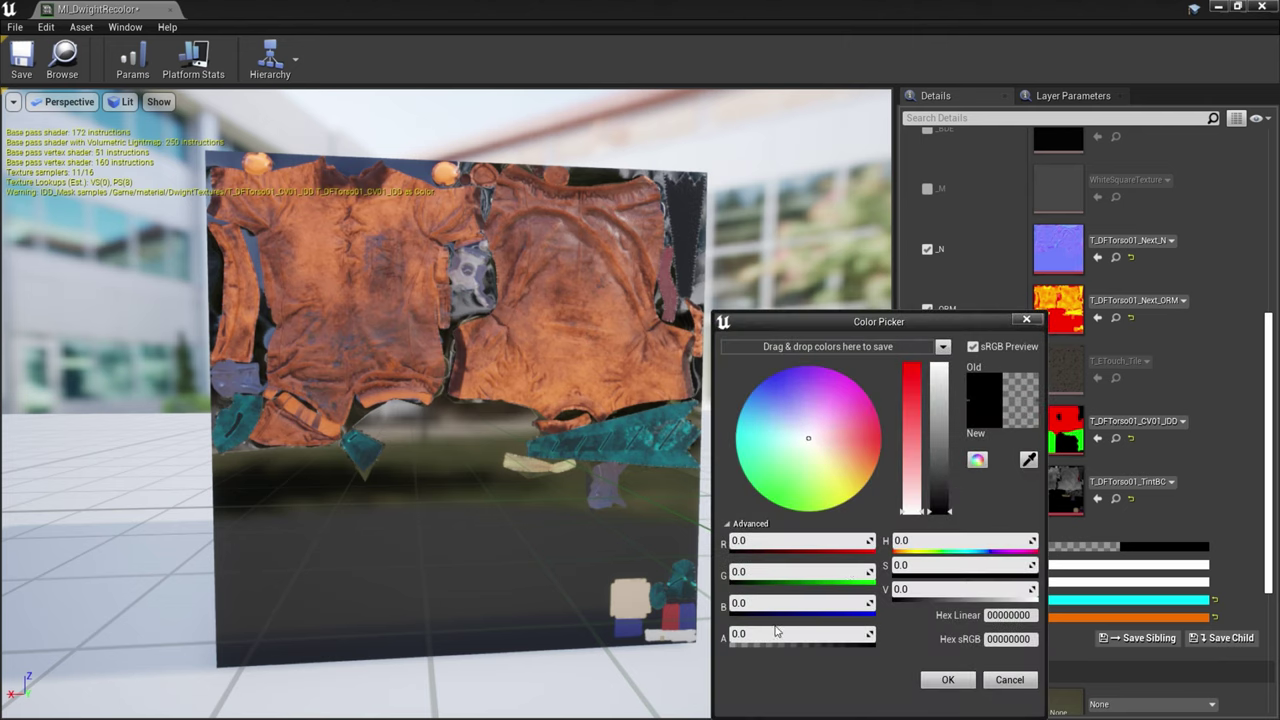
{"action": "left_click_drag", "start_coordinate": [778, 632], "coordinate": [866, 632]}
{"action": "left_click_drag", "start_coordinate": [947, 498], "coordinate": [944, 345]}
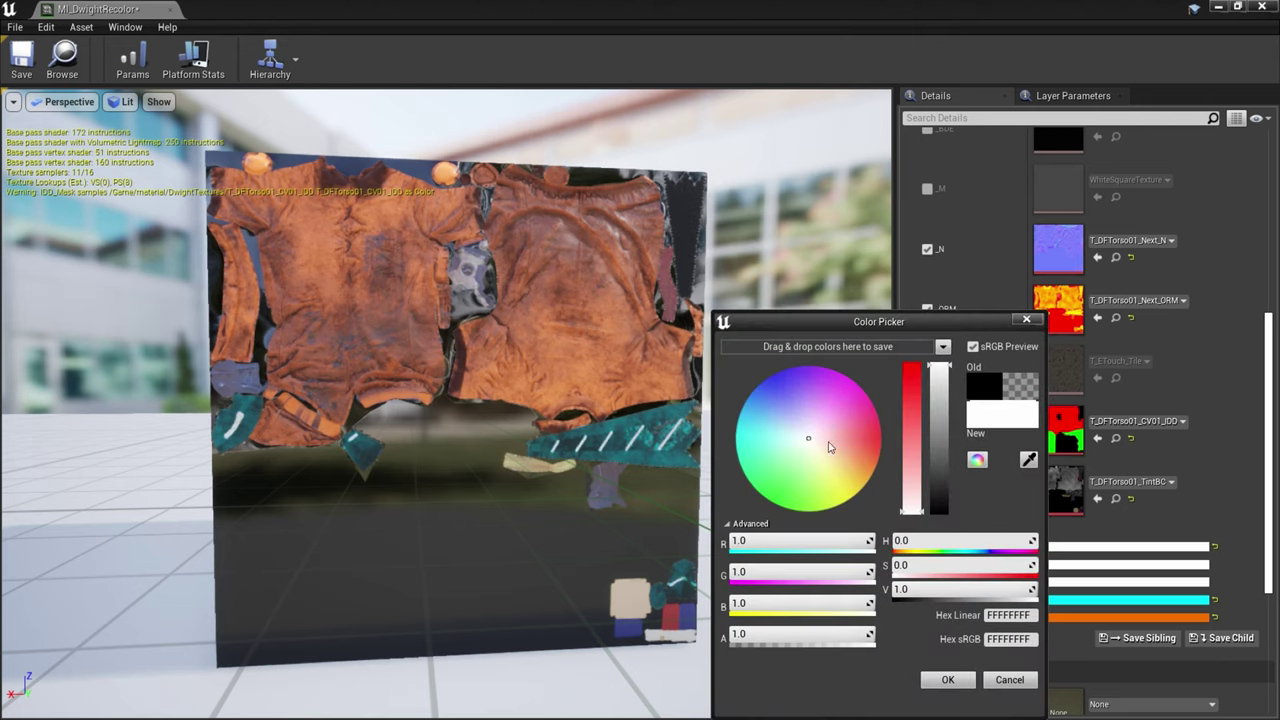
{"action": "left_click_drag", "start_coordinate": [828, 447], "coordinate": [877, 362]}
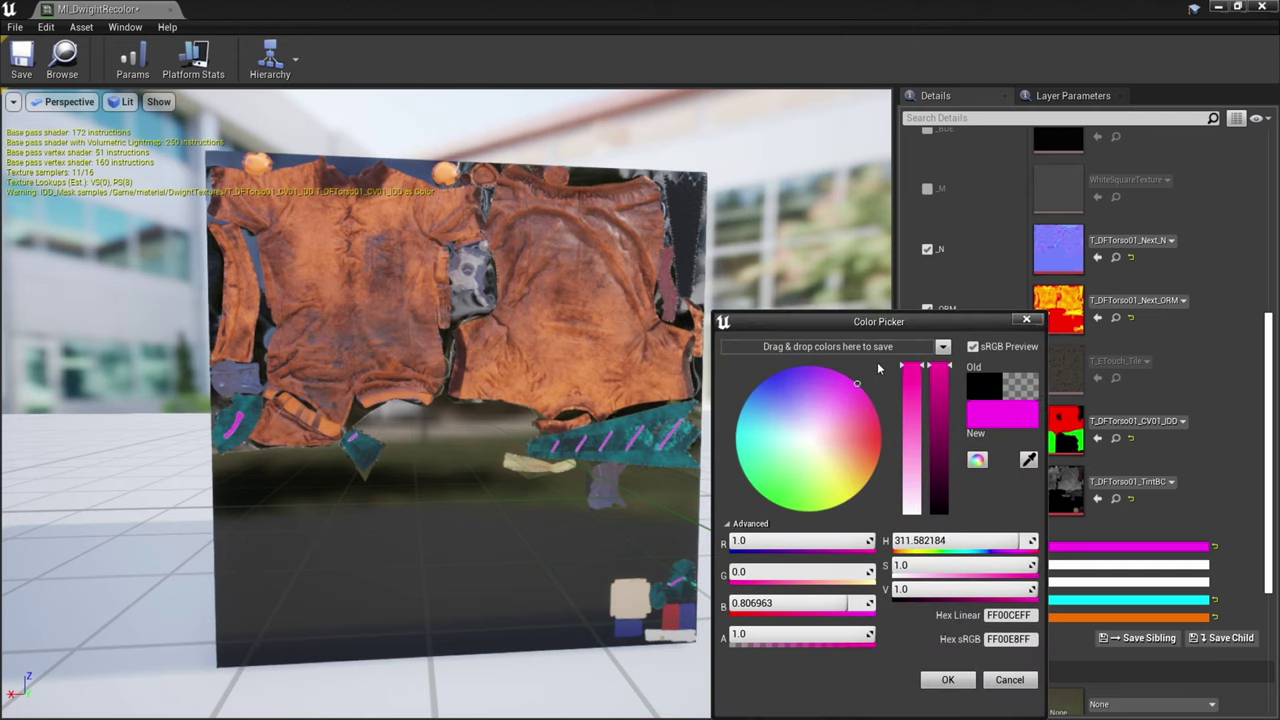
{"action": "left_click", "coordinate": [948, 681]}
{"action": "left_click_drag", "start_coordinate": [640, 490], "coordinate": [650, 520]}
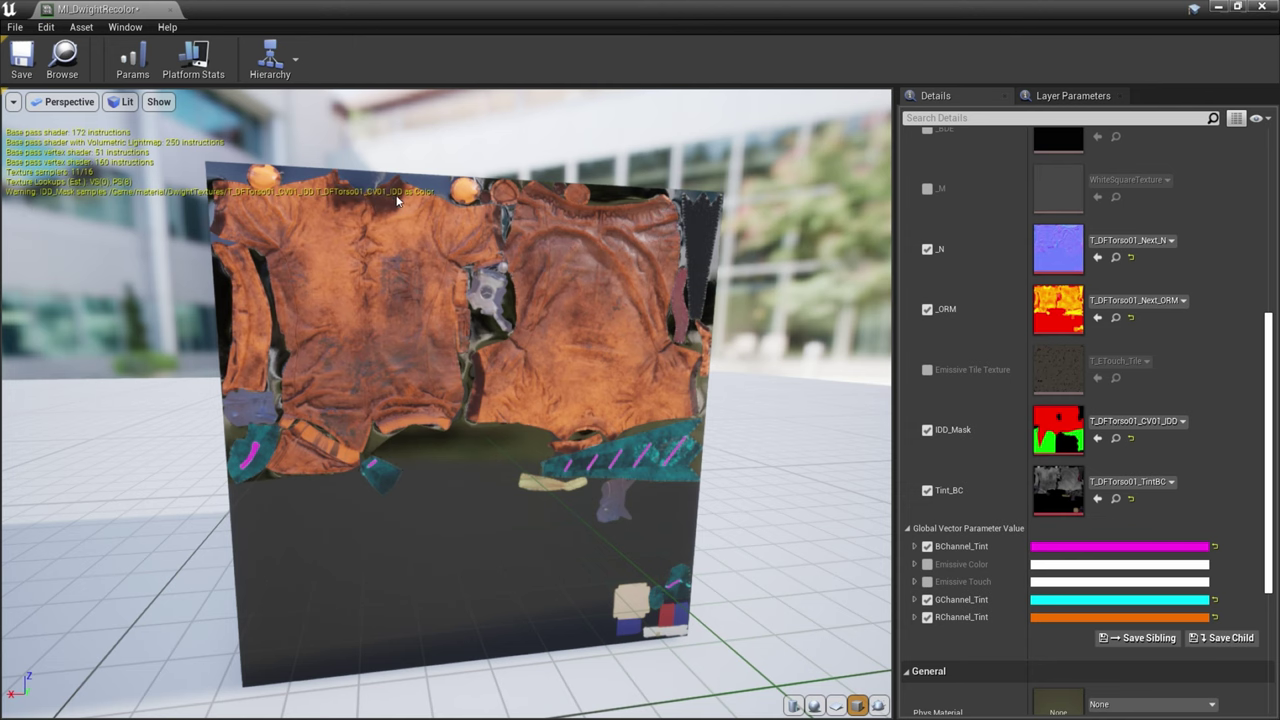
Open the parent material DBD_Base from the material instance and locate the IDD_Mask node in its graph
{"action": "scroll", "coordinate": [1100, 560], "scroll_direction": "down", "scroll_amount": 4}
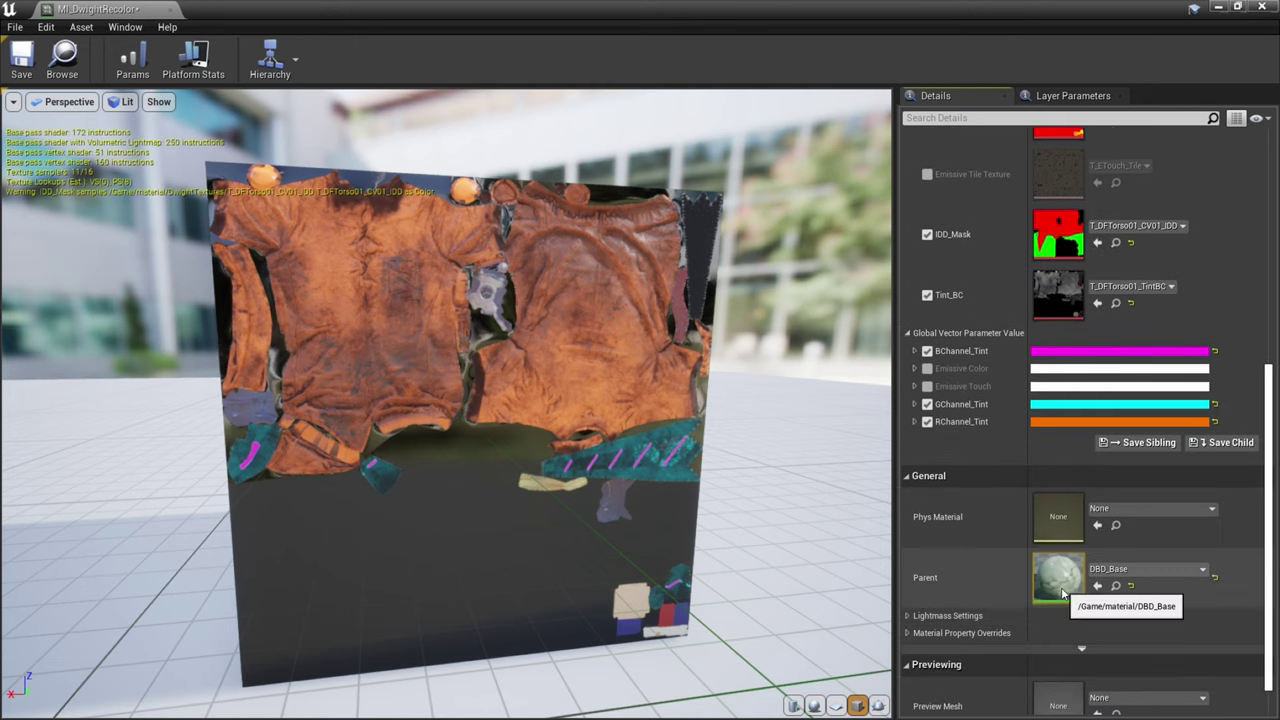
{"action": "double_click", "coordinate": [1058, 598]}
{"action": "scroll", "coordinate": [652, 440], "scroll_direction": "down", "scroll_amount": 1}
{"action": "right_click_drag", "start_coordinate": [600, 440], "coordinate": [819, 366]}
{"action": "scroll", "coordinate": [670, 388], "scroll_direction": "down", "scroll_amount": 1}
{"action": "right_click_drag", "start_coordinate": [440, 364], "coordinate": [889, 421]}
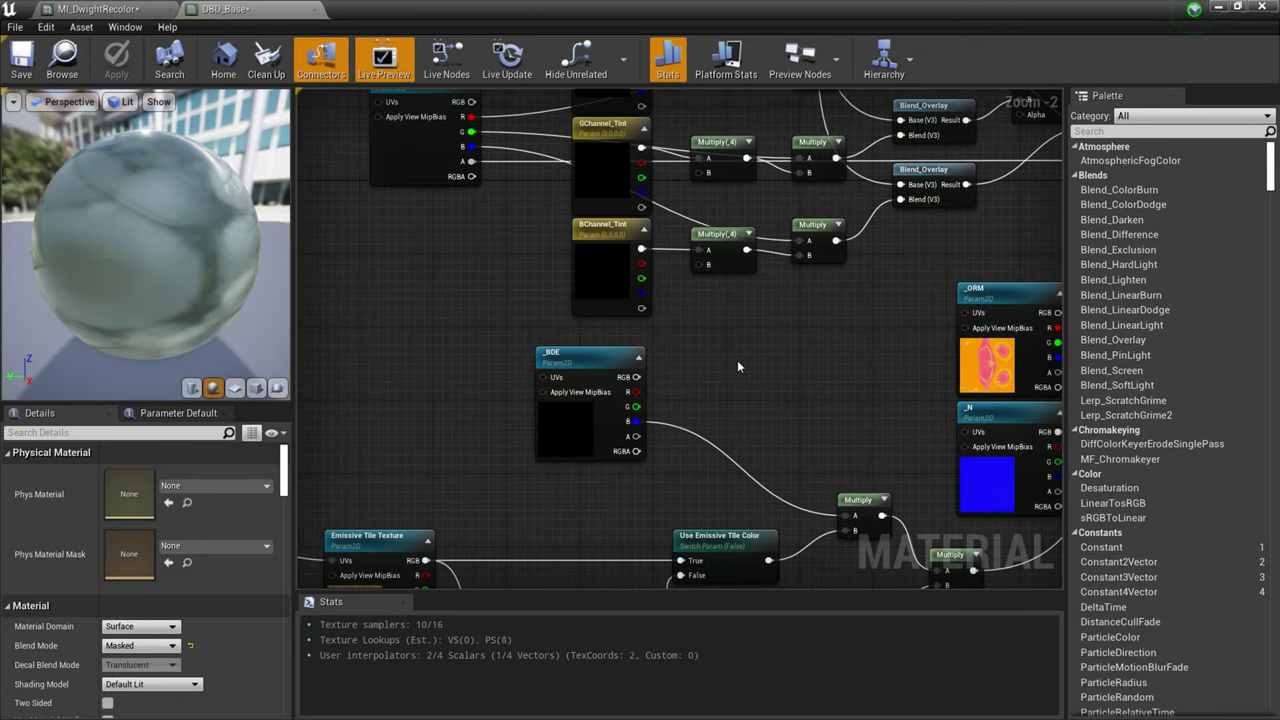
{"action": "right_click_drag", "start_coordinate": [497, 297], "coordinate": [634, 467]}
Assign T_DFTorso01_CV01_IDD as the default texture of the IDD_Mask parameter node and apply the material changes
{"action": "left_click", "coordinate": [560, 342]}
{"action": "scroll", "coordinate": [473, 424], "scroll_direction": "up", "scroll_amount": 1}
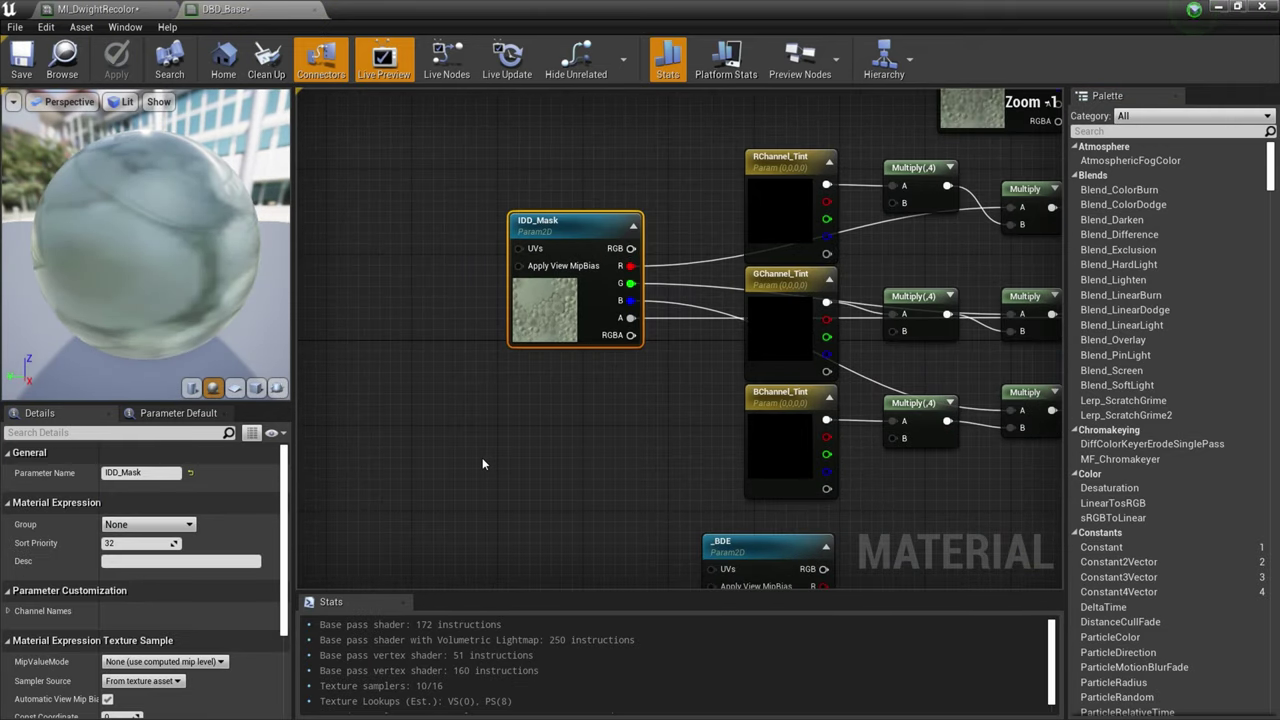
{"action": "scroll", "coordinate": [201, 617], "scroll_direction": "down", "scroll_amount": 6}
{"action": "scroll", "coordinate": [201, 617], "scroll_direction": "down", "scroll_amount": 1}
{"action": "left_click", "coordinate": [210, 632]}
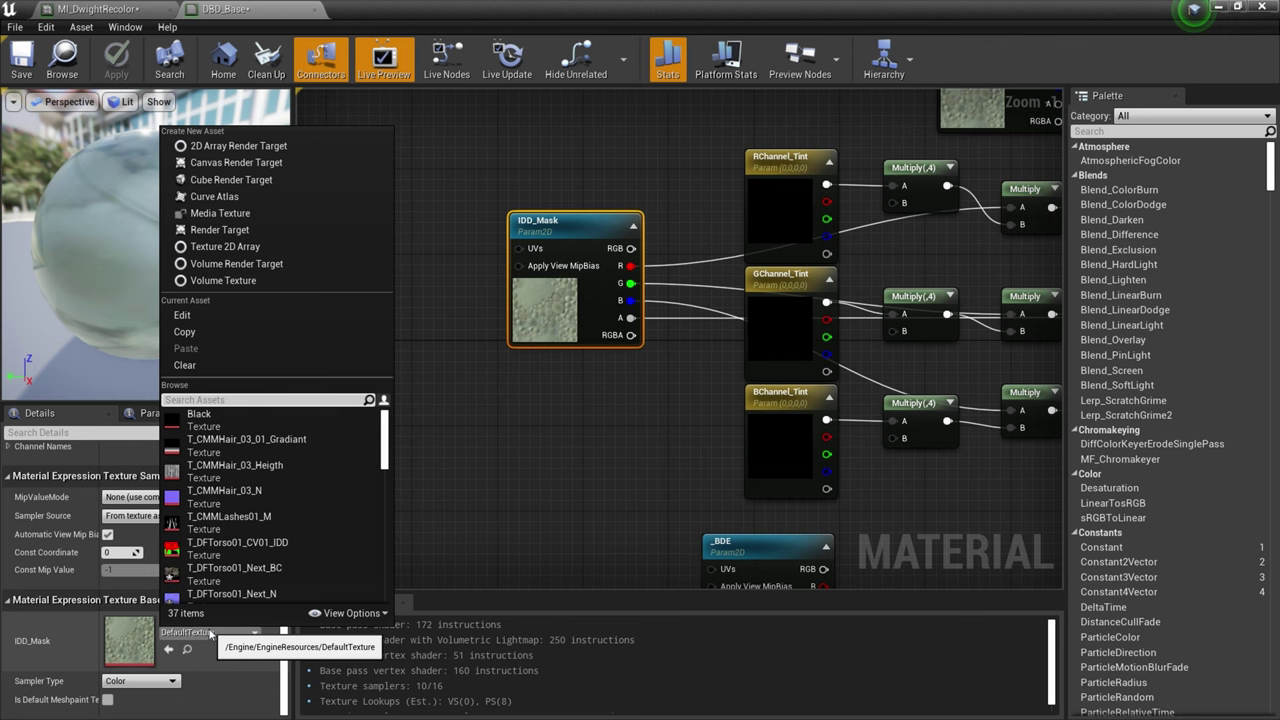
{"action": "left_click", "coordinate": [237, 552]}
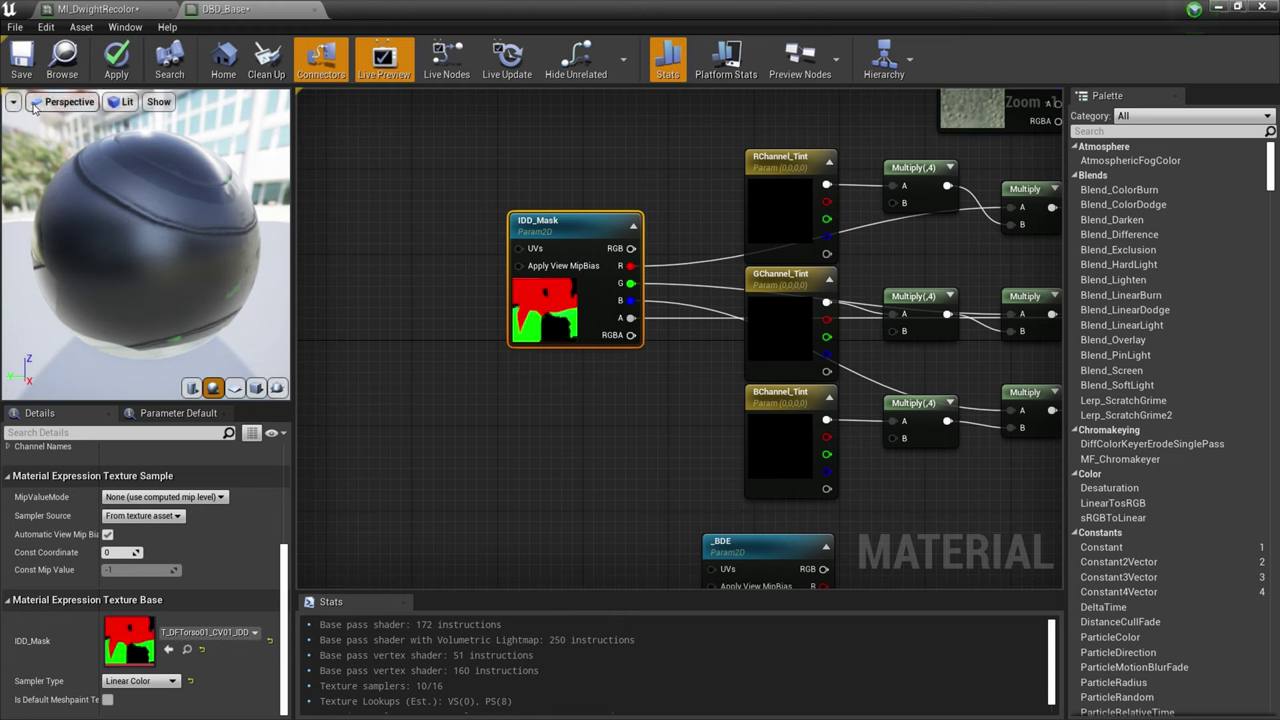
{"action": "left_click", "coordinate": [116, 60]}
Return to MI_DwightRecolor to inspect the recolored preview cube, and switch to MI_DFTorso01_CV02.props.txt in Notepad++
{"action": "left_click", "coordinate": [137, 7]}
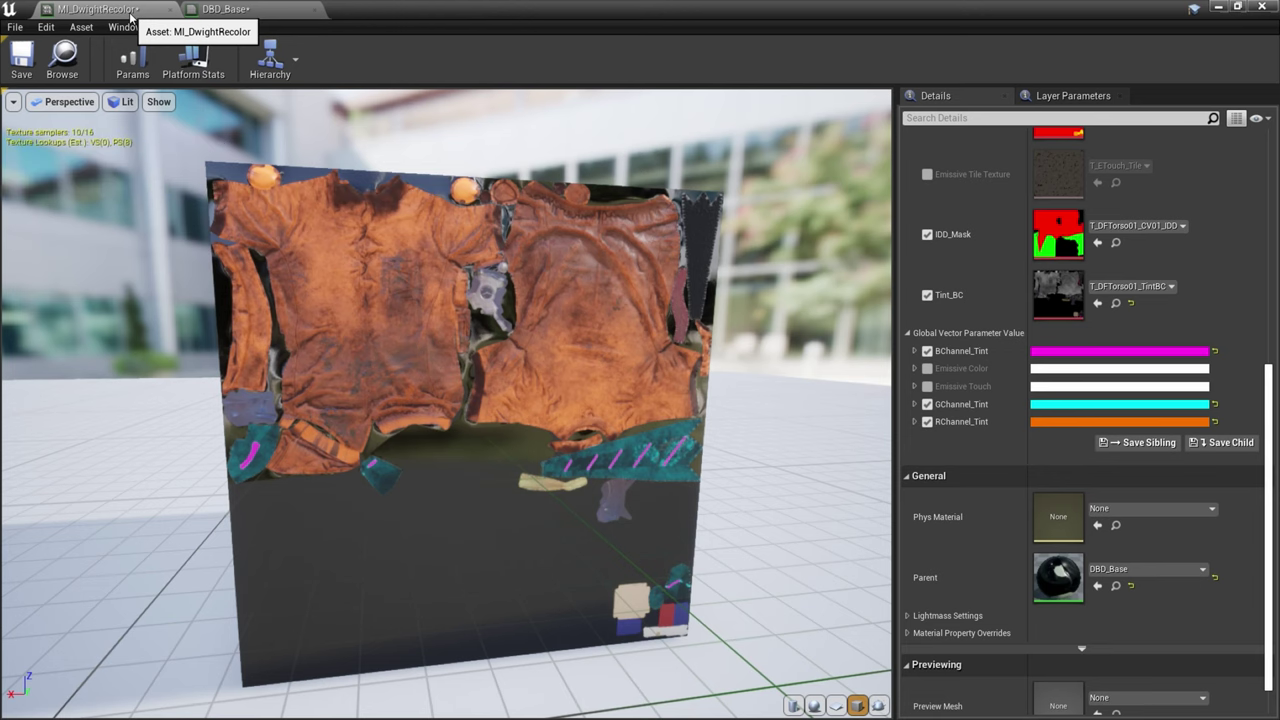
{"action": "scroll", "coordinate": [525, 369], "scroll_direction": "down", "scroll_amount": 1}
{"action": "scroll", "coordinate": [525, 369], "scroll_direction": "up", "scroll_amount": 2}
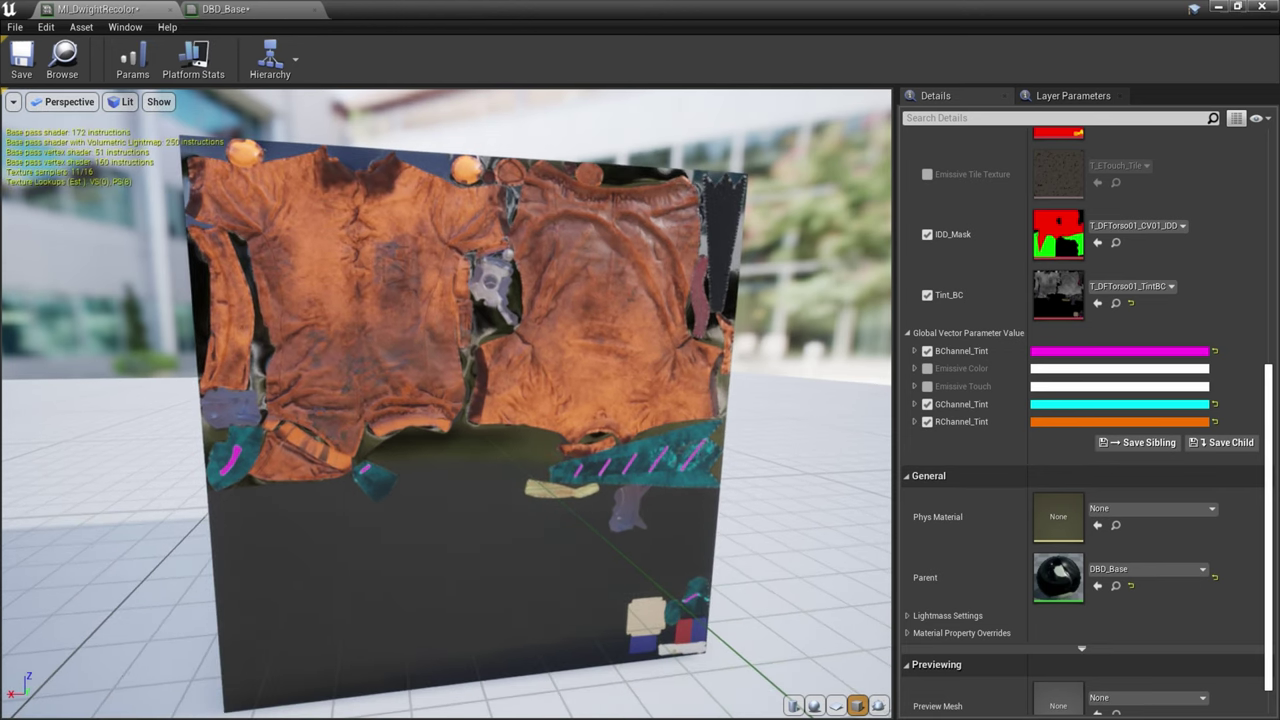
{"action": "mouse_move", "coordinate": [525, 369]}
{"action": "left_mouse_down"}
{"action": "mouse_move", "coordinate": [525, 290]}
{"action": "mouse_move", "coordinate": [525, 367]}
{"action": "left_mouse_up"}
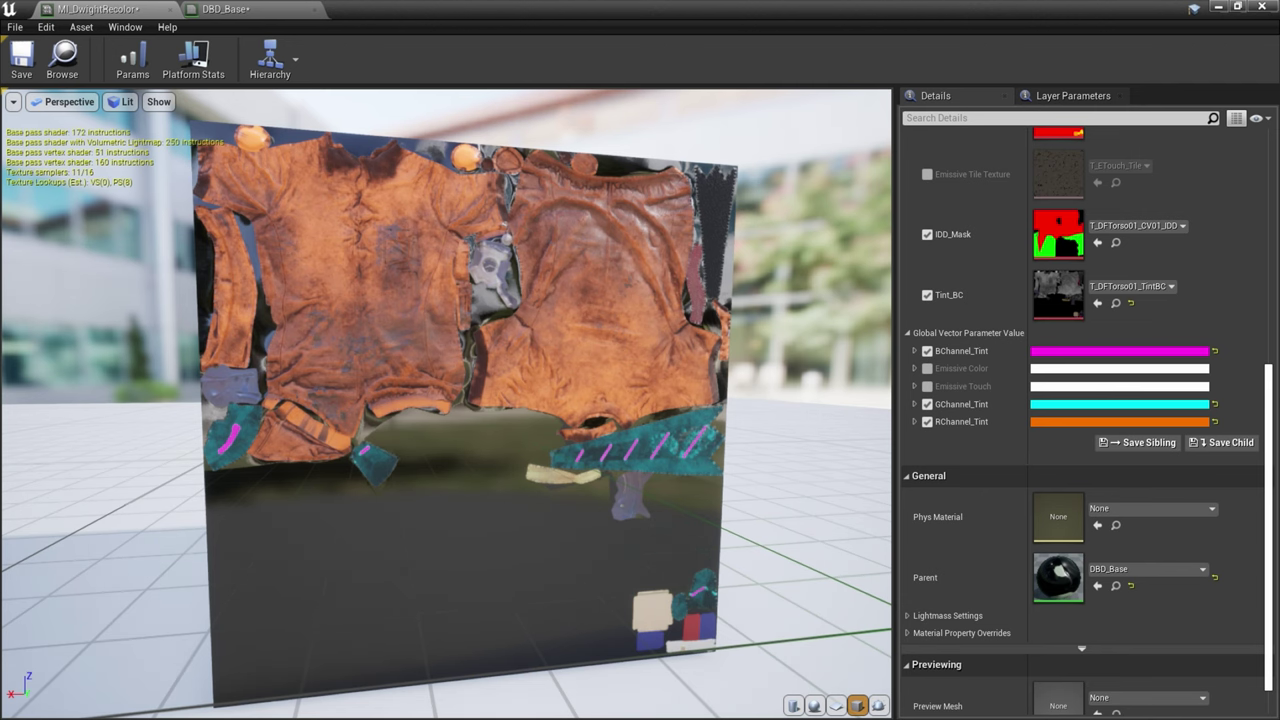
{"action": "left_click_drag", "start_coordinate": [1279, 82], "coordinate": [640, 1]}
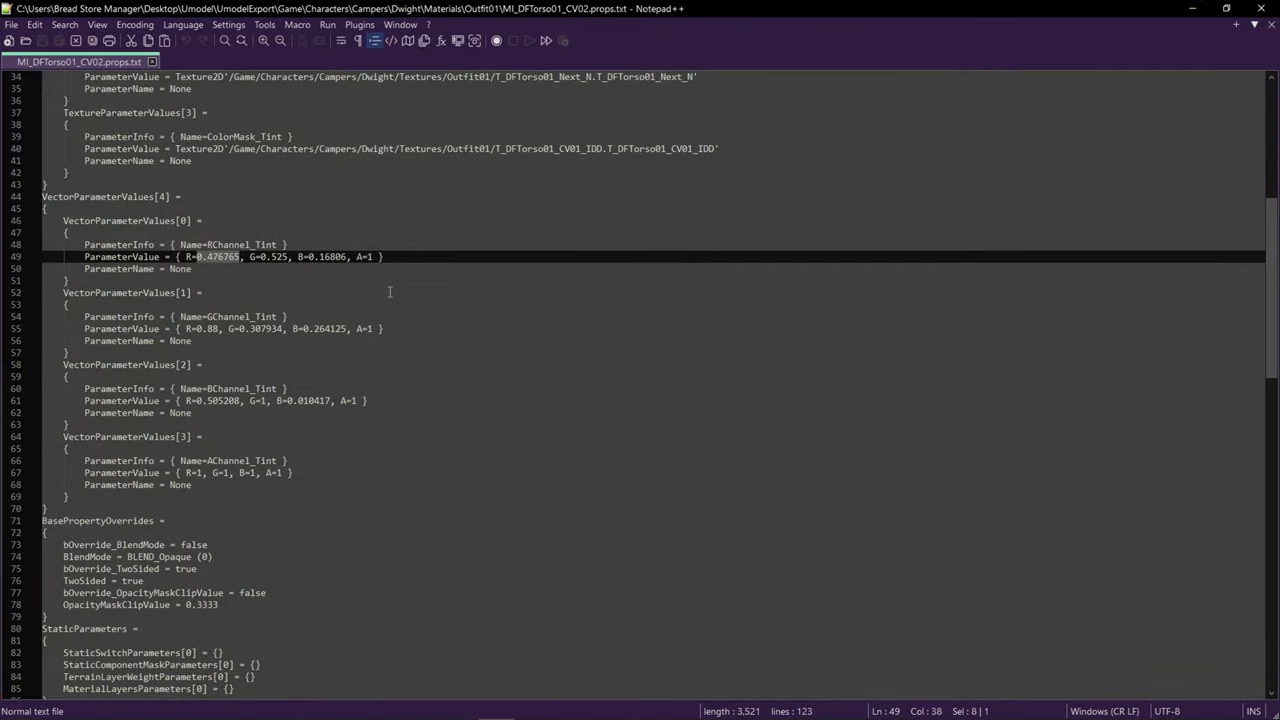